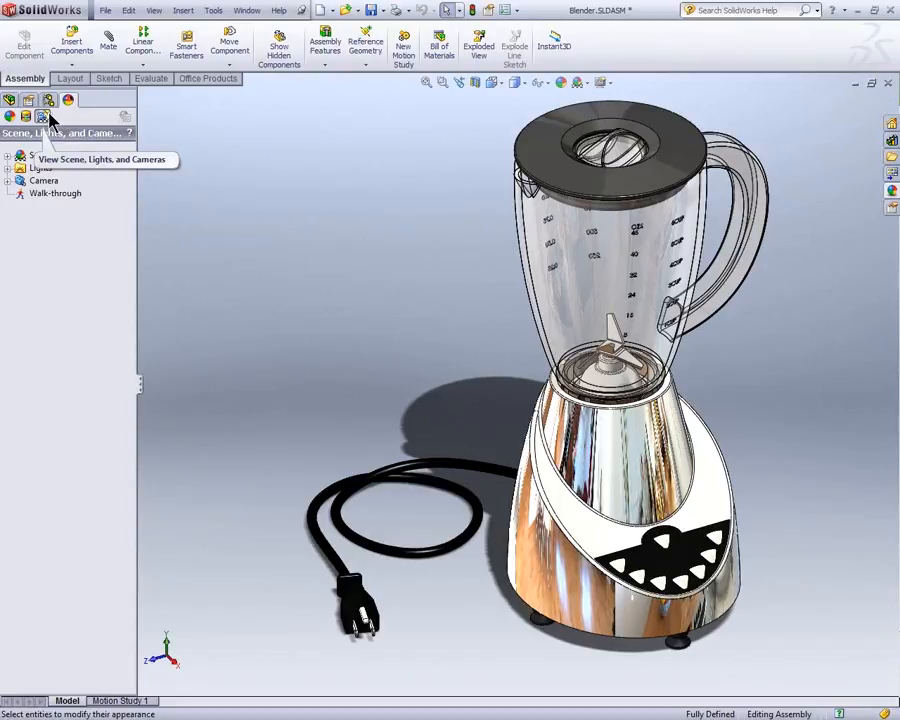
# Step: Examine the assembly's scene, lights and cameras, and check its assigned decals
pyautogui.click(46, 156)
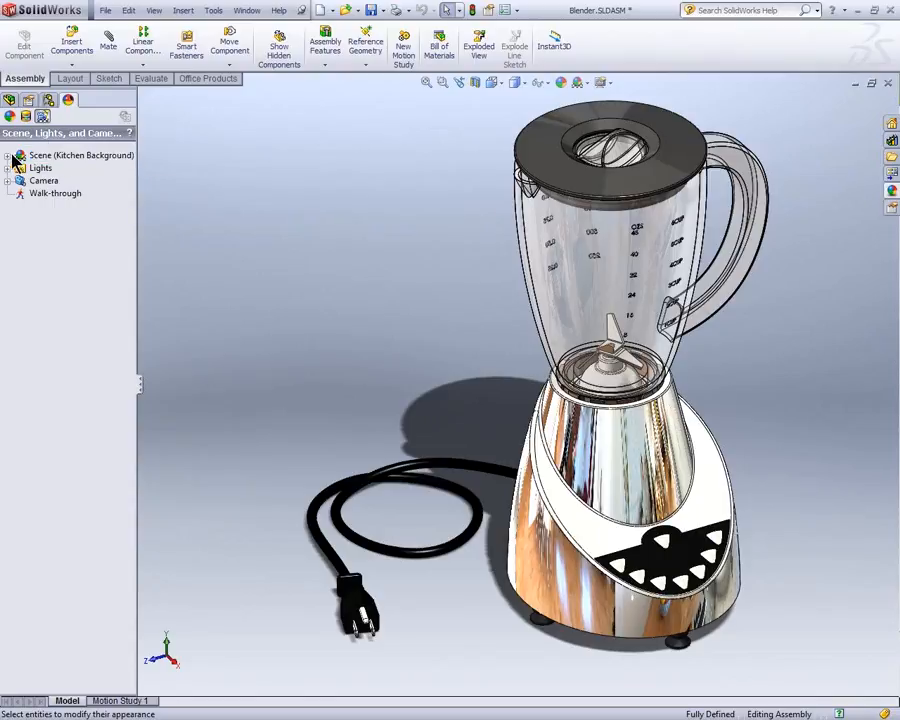
pyautogui.click(8, 156)
pyautogui.click(8, 193)
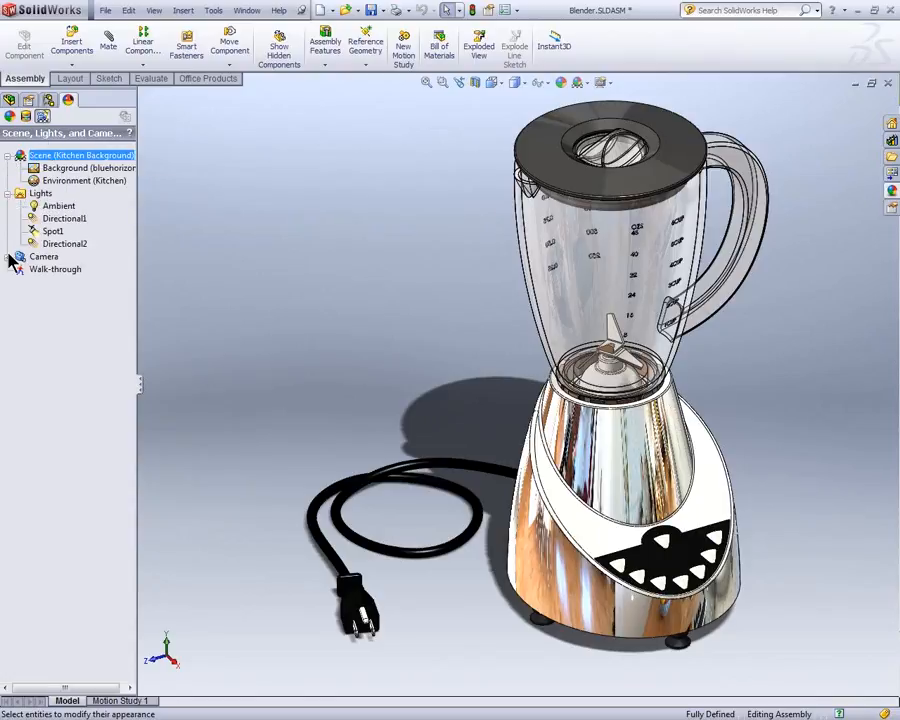
pyautogui.click(8, 256)
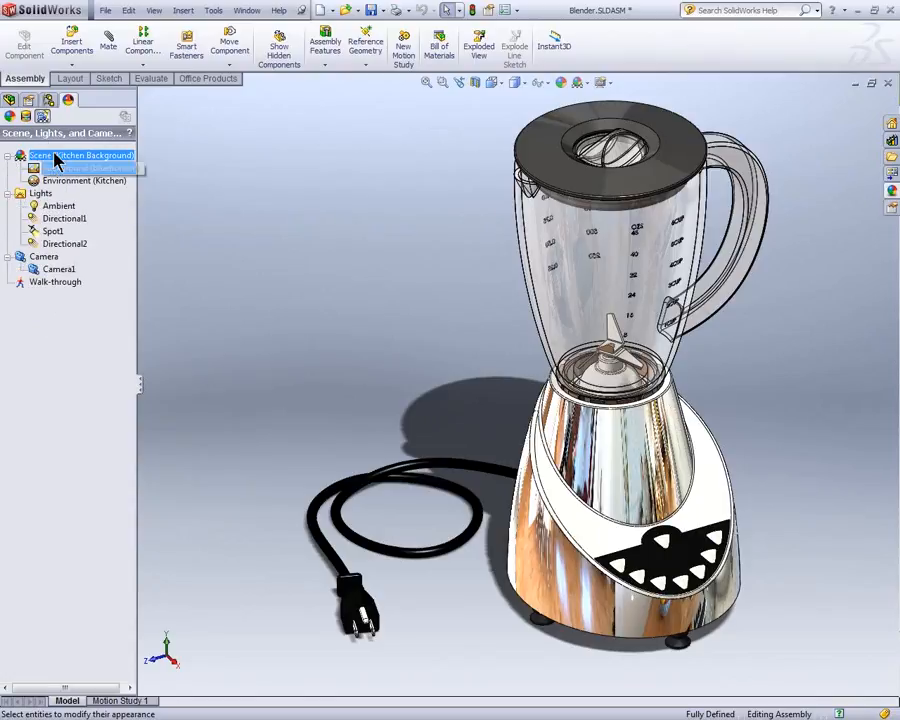
pyautogui.click(26, 116)
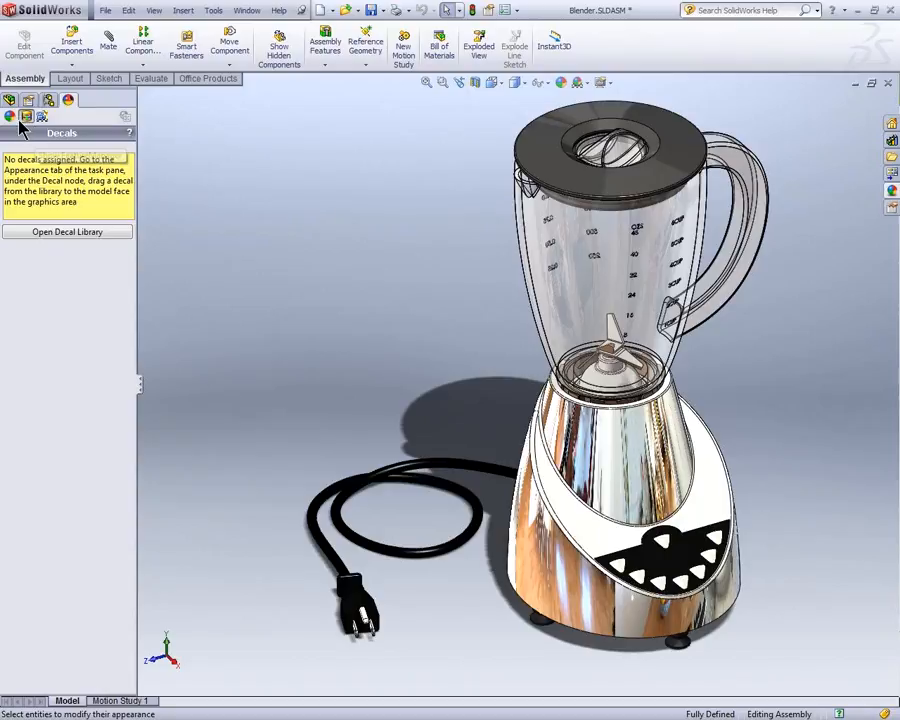
# Step: List the appearances assigned to the assembly's faces, features and parts
pyautogui.click(10, 117)
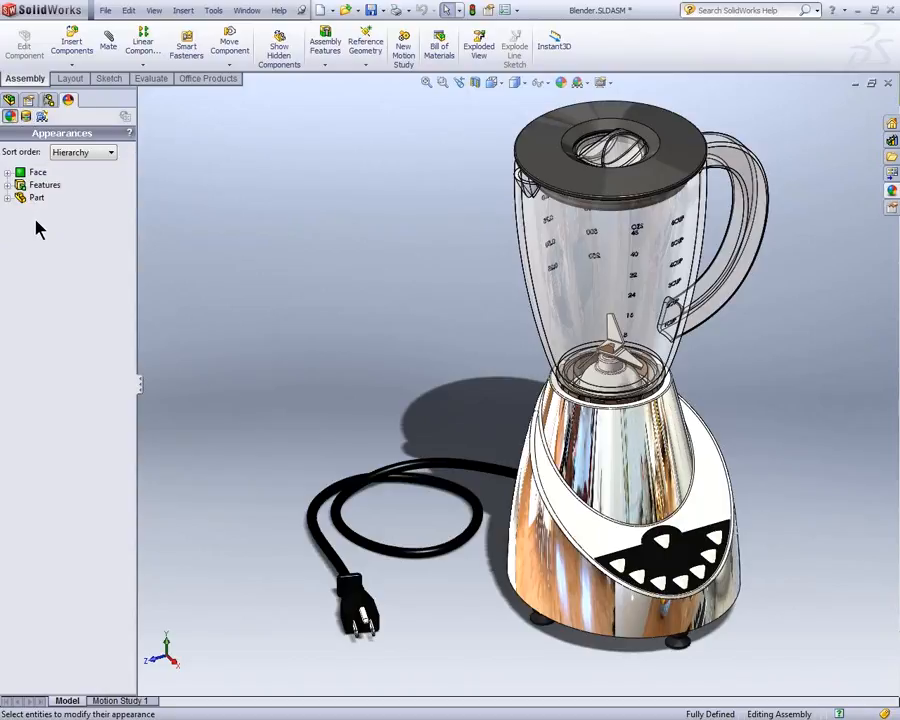
pyautogui.click(7, 172)
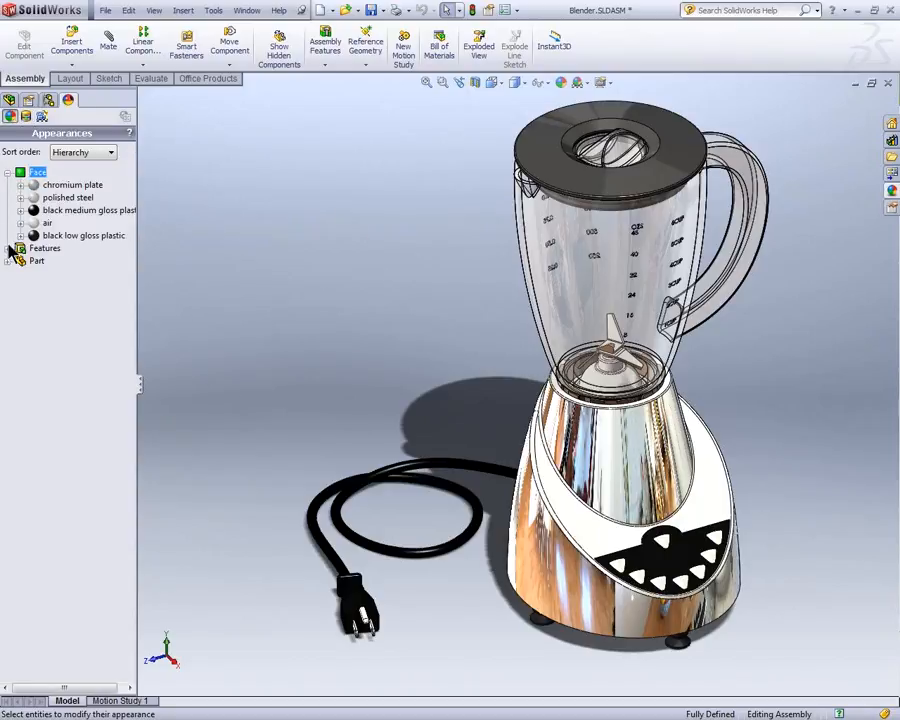
pyautogui.click(7, 248)
pyautogui.click(7, 299)
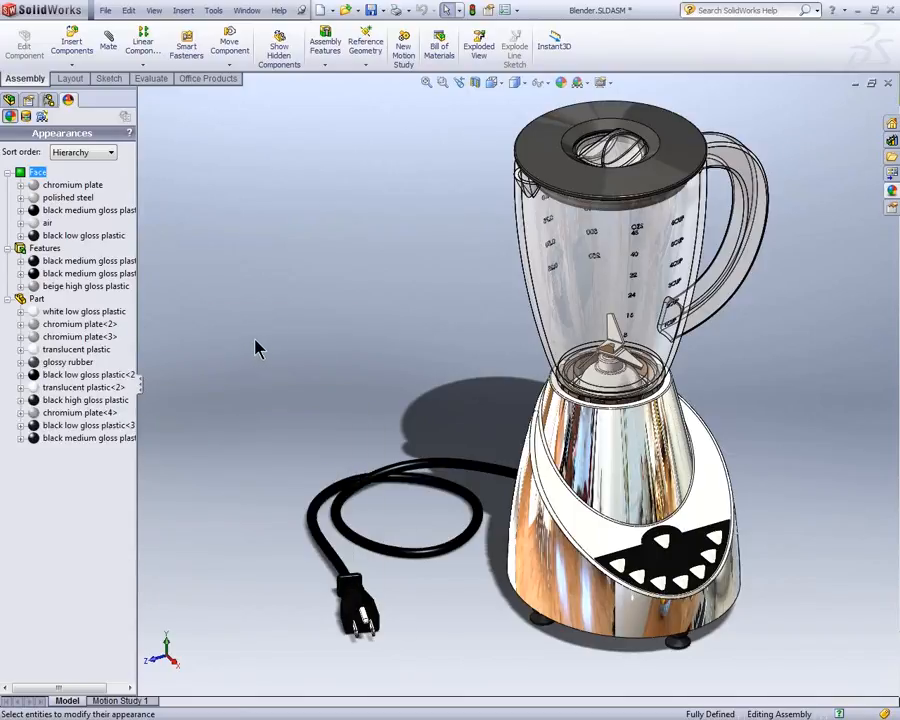
# Step: Compare the appearance list sorted by History, Alphabetical and Hierarchy, ending on Hierarchy with its groups expanded, and preview the white low gloss plastic
pyautogui.click(89, 153)
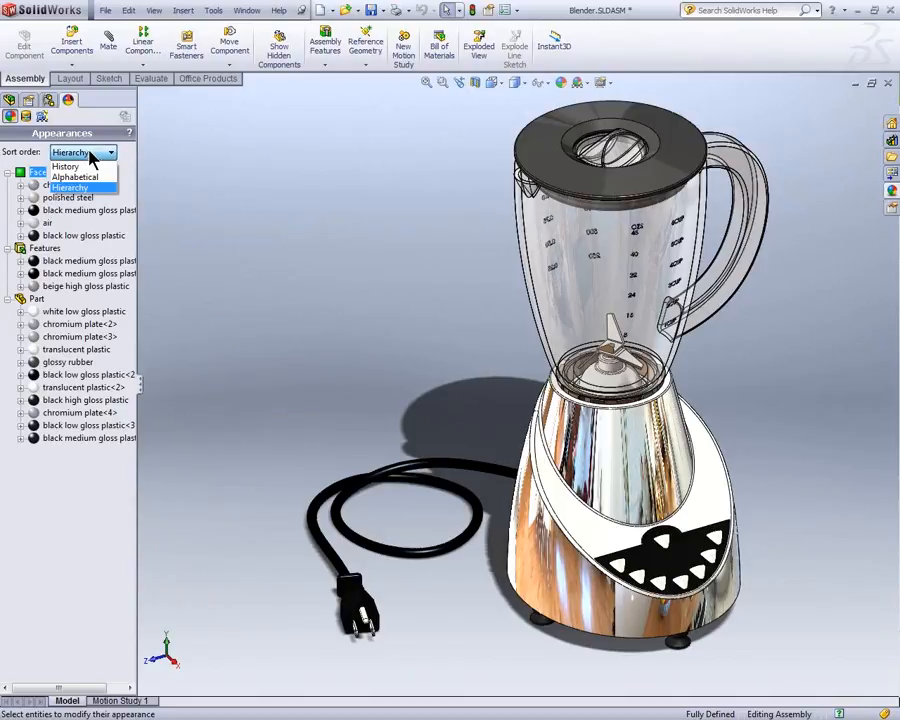
pyautogui.click(82, 166)
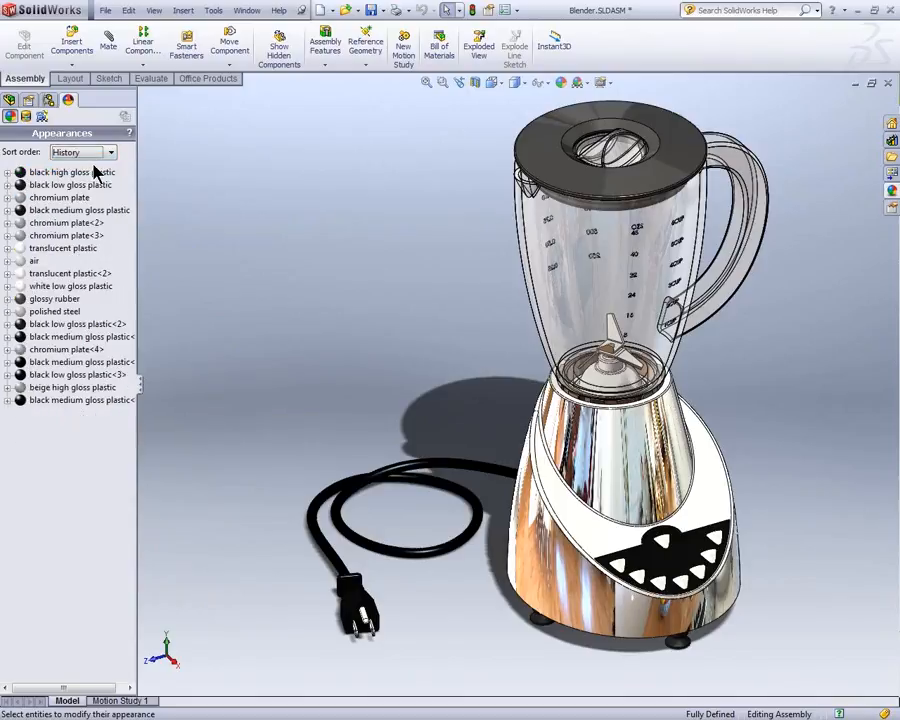
pyautogui.click(100, 154)
pyautogui.click(90, 175)
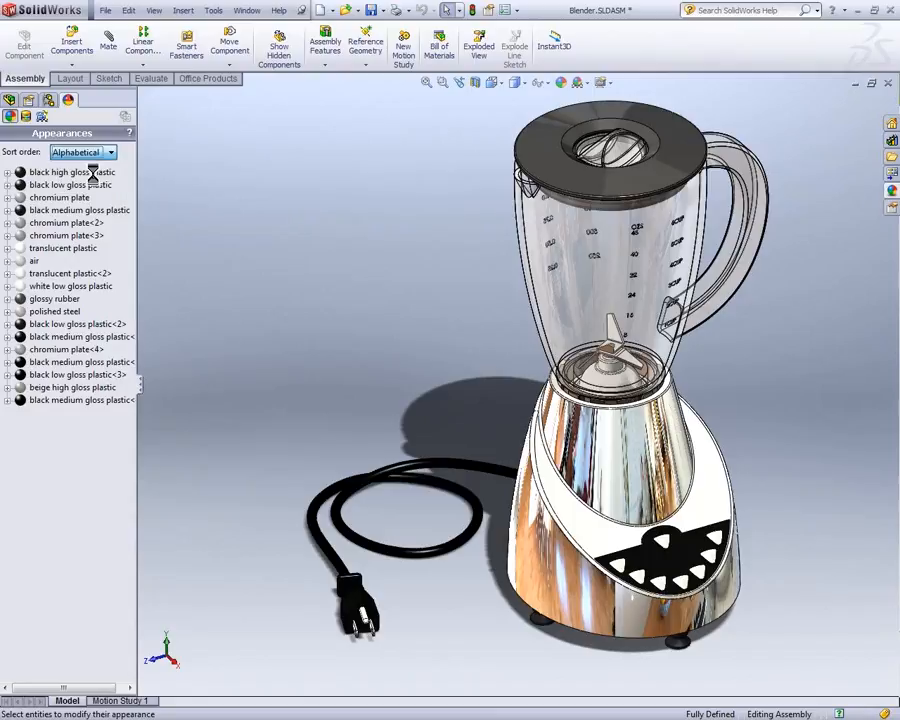
pyautogui.click(101, 154)
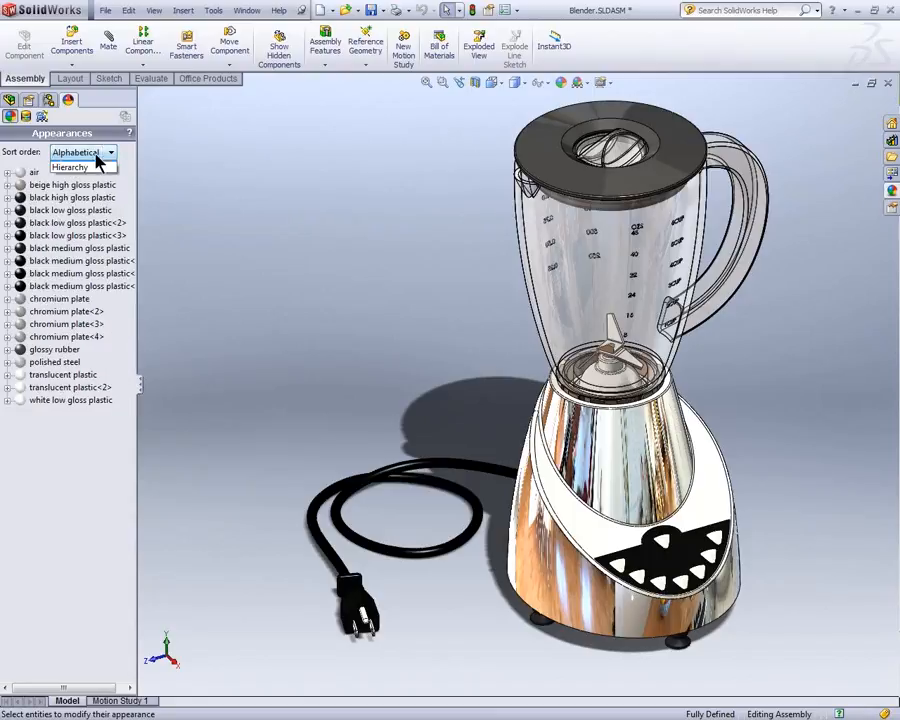
pyautogui.click(88, 187)
pyautogui.click(8, 248)
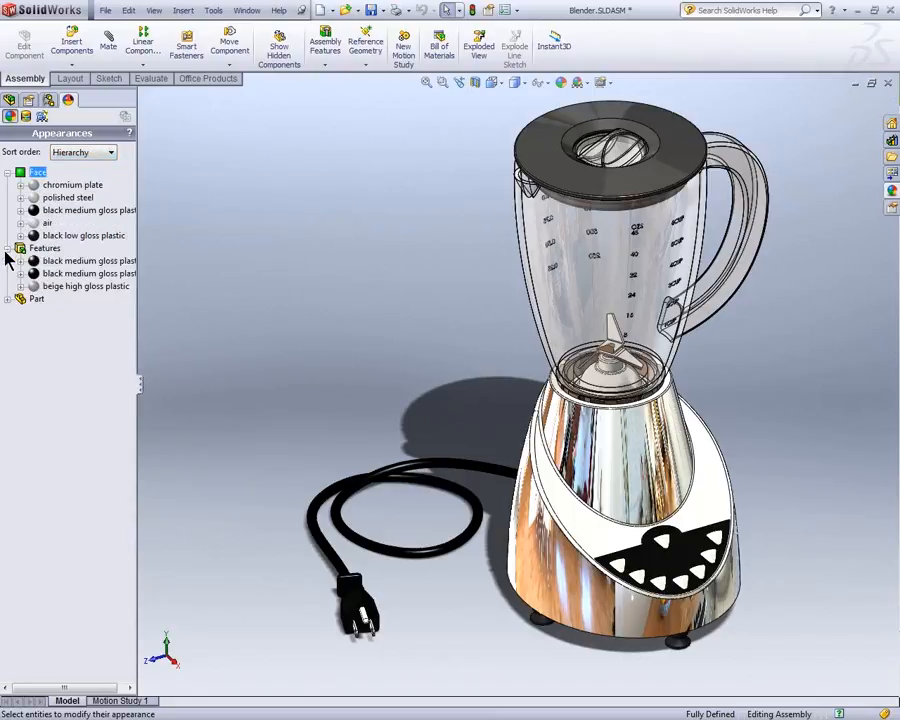
pyautogui.click(8, 299)
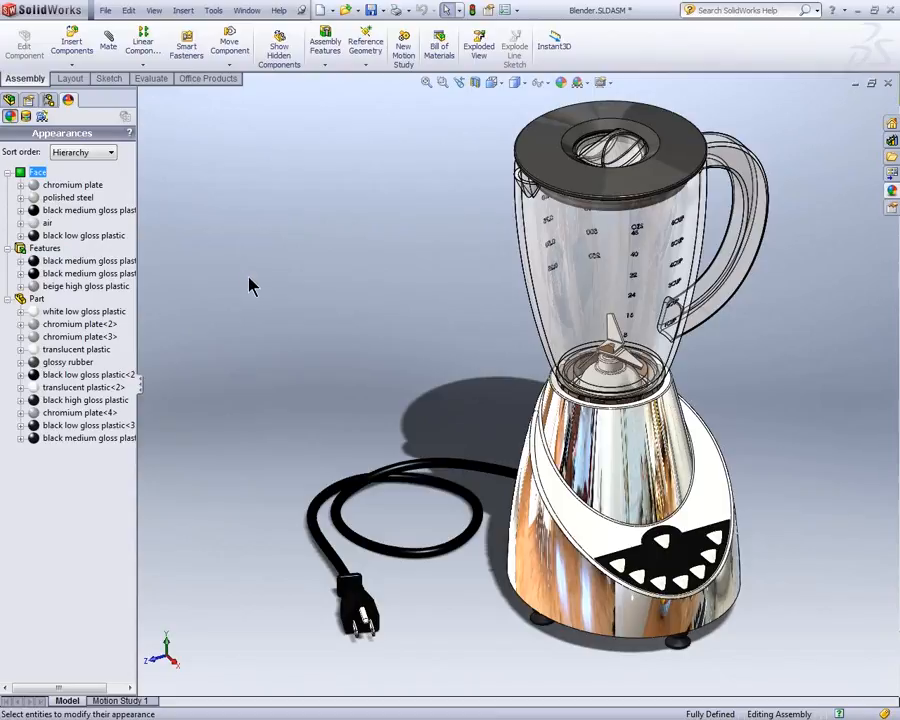
pyautogui.moveTo(68, 316)
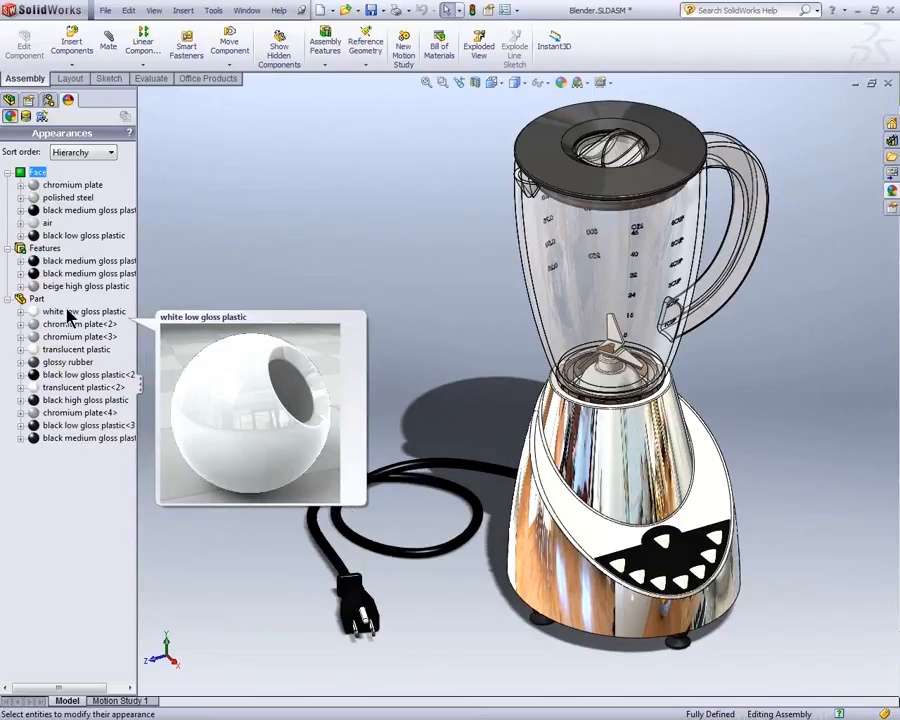
pyautogui.moveTo(85, 268)
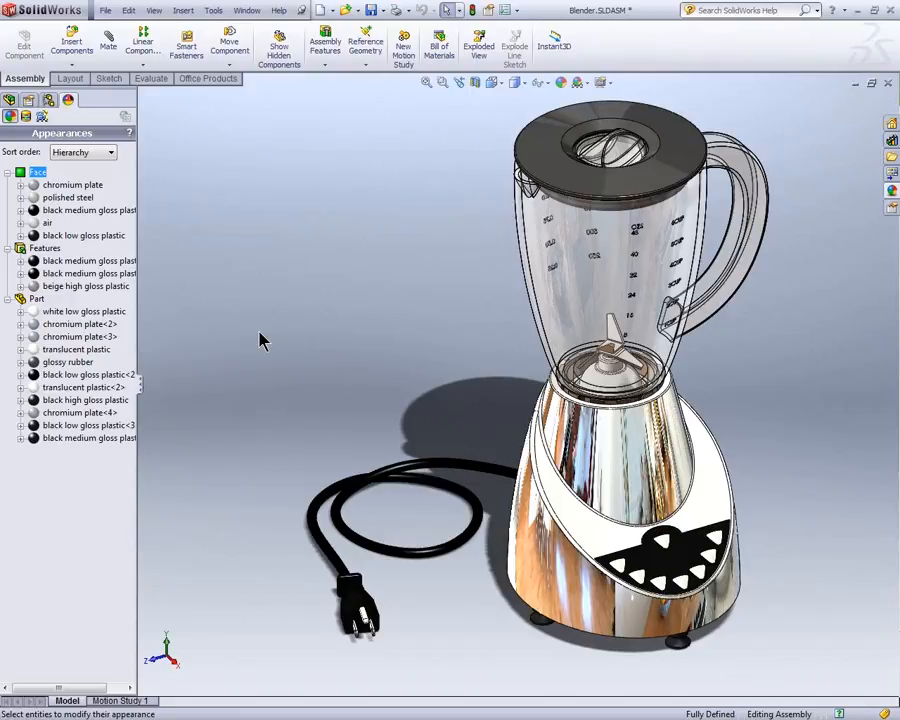
# Step: Browse the appearance library to the Metal > Aluminum category and enlarge its preview area
pyautogui.click(893, 193)
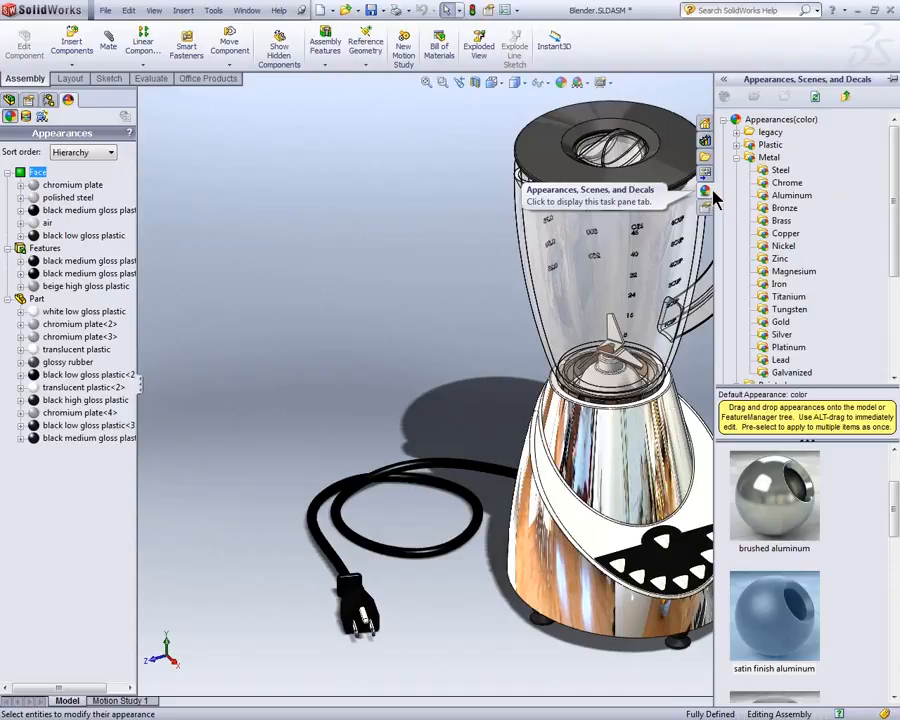
pyautogui.click(736, 158)
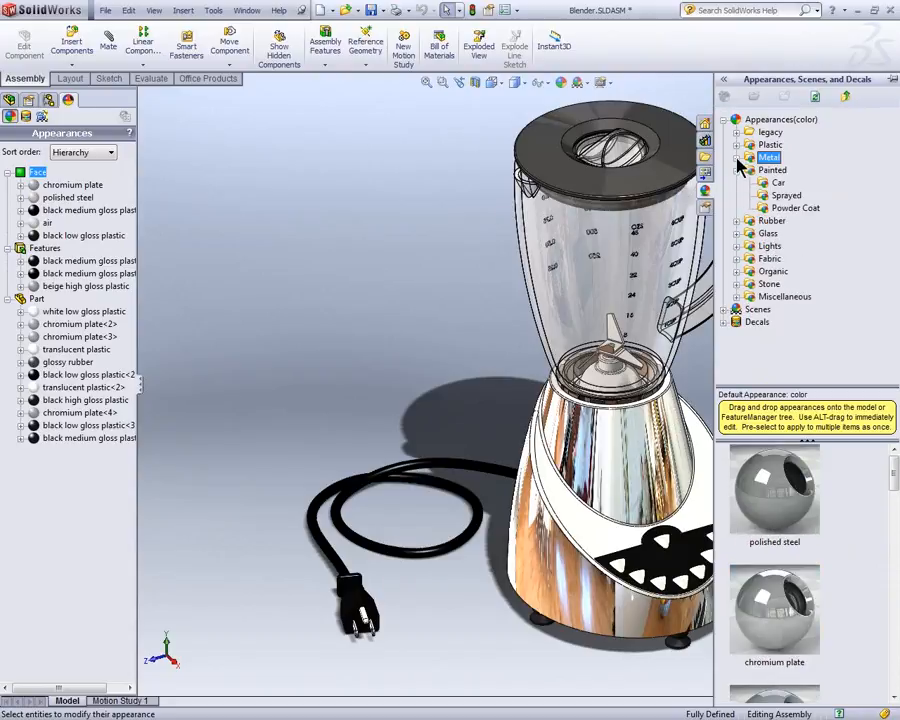
pyautogui.click(736, 158)
pyautogui.click(791, 196)
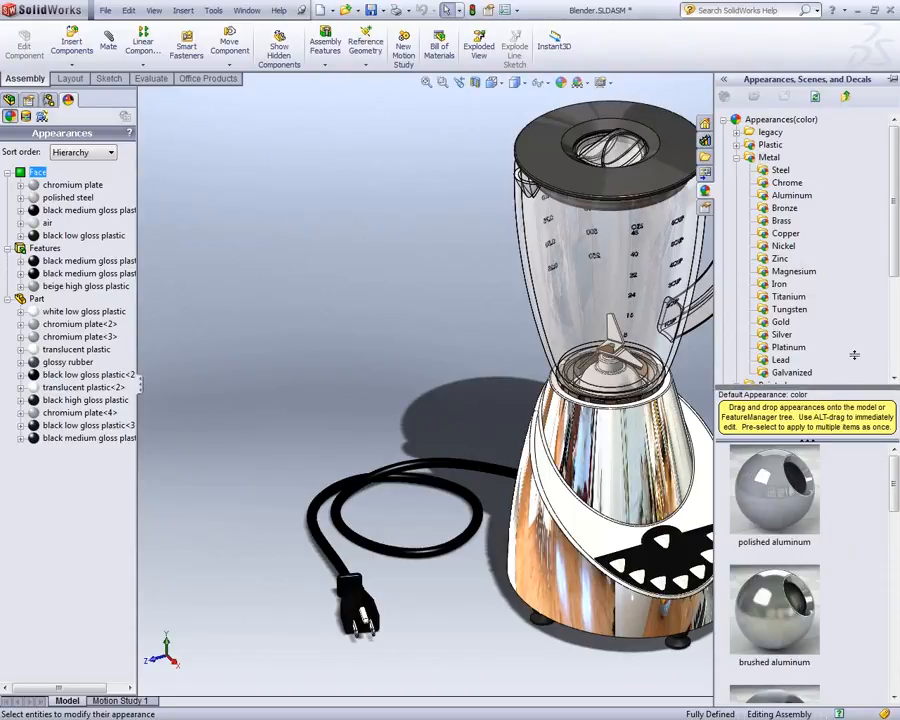
pyautogui.moveTo(852, 386); pyautogui.dragTo(852, 282)
pyautogui.moveTo(895, 393)
pyautogui.mouseDown()
pyautogui.moveTo(896, 492)
pyautogui.moveTo(893, 472)
pyautogui.moveTo(868, 452)
pyautogui.mouseUp()
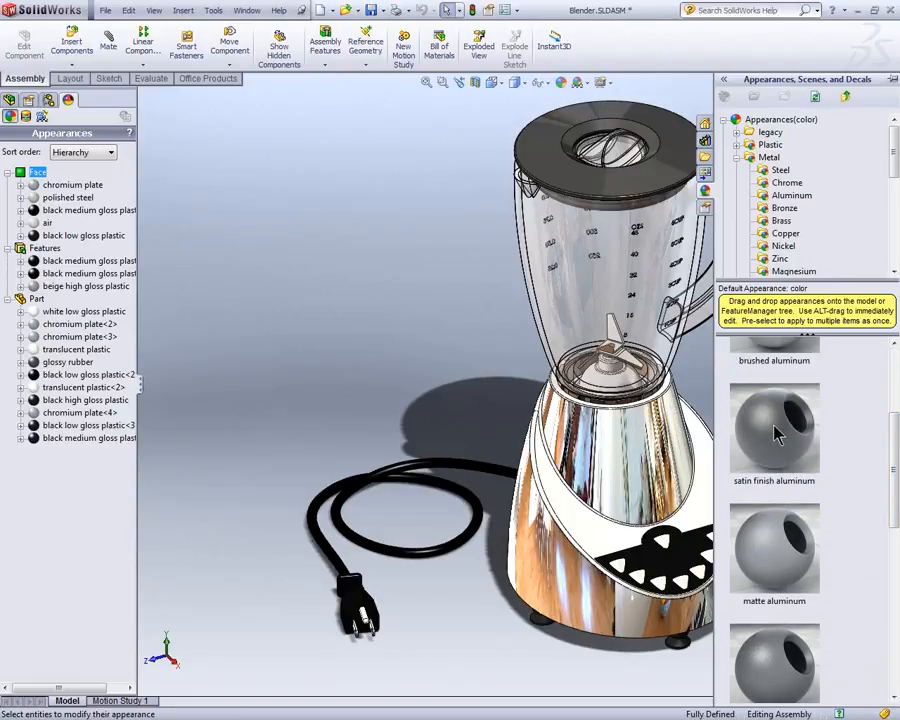
# Step: Try to apply the satin finish aluminum appearance to the Blender Body component
pyautogui.moveTo(781, 433)
pyautogui.moveTo(781, 433); pyautogui.dragTo(592, 528)
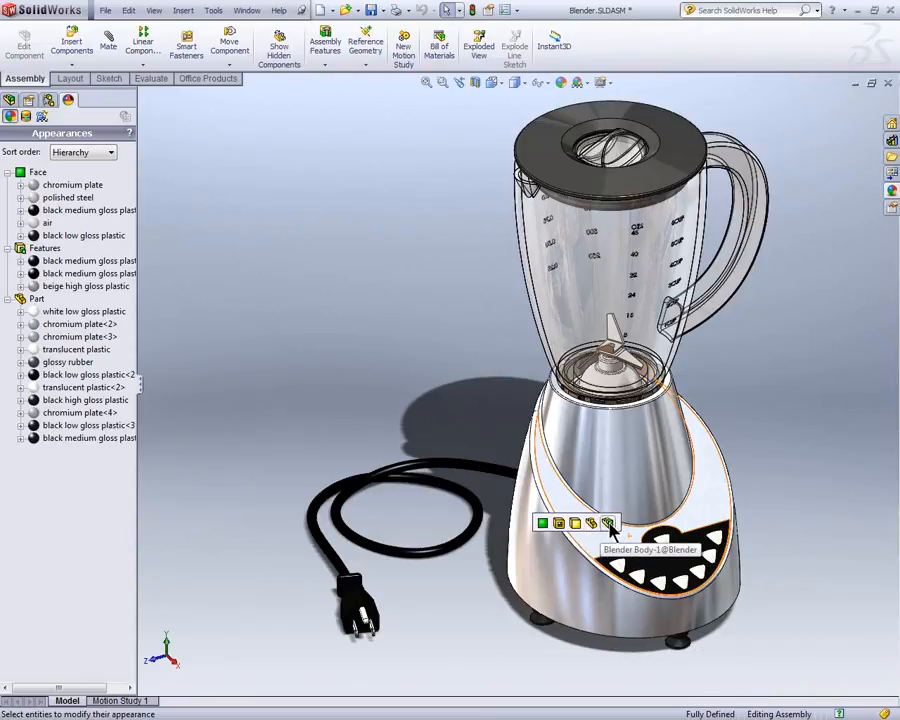
pyautogui.click(609, 523)
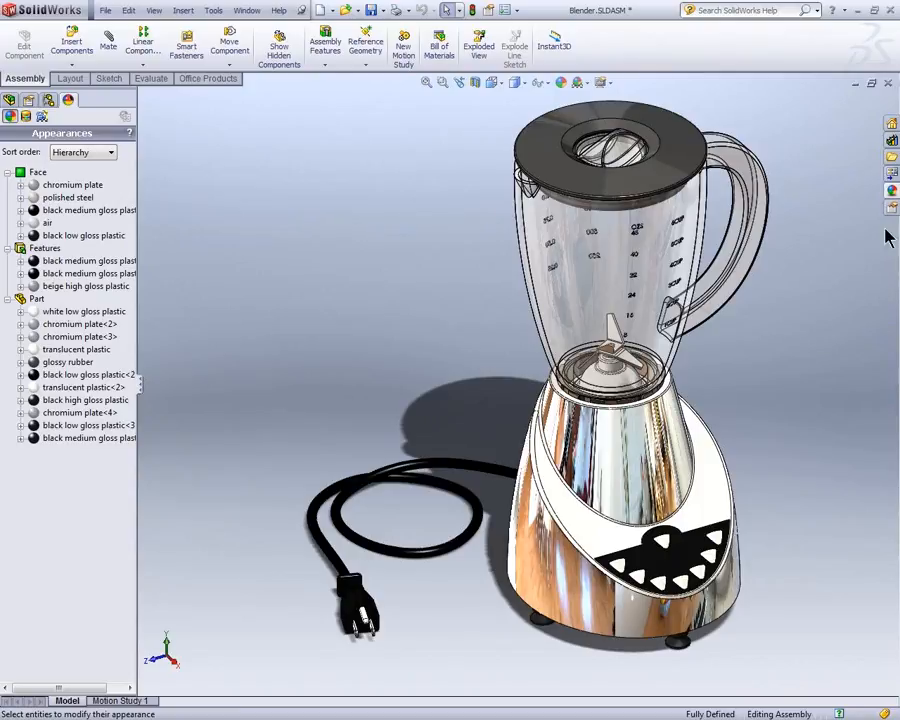
# Step: Apply the matte aluminum appearance to the Blender Body at the component level
pyautogui.click(891, 193)
pyautogui.moveTo(790, 548)
pyautogui.moveTo(790, 548); pyautogui.dragTo(599, 530)
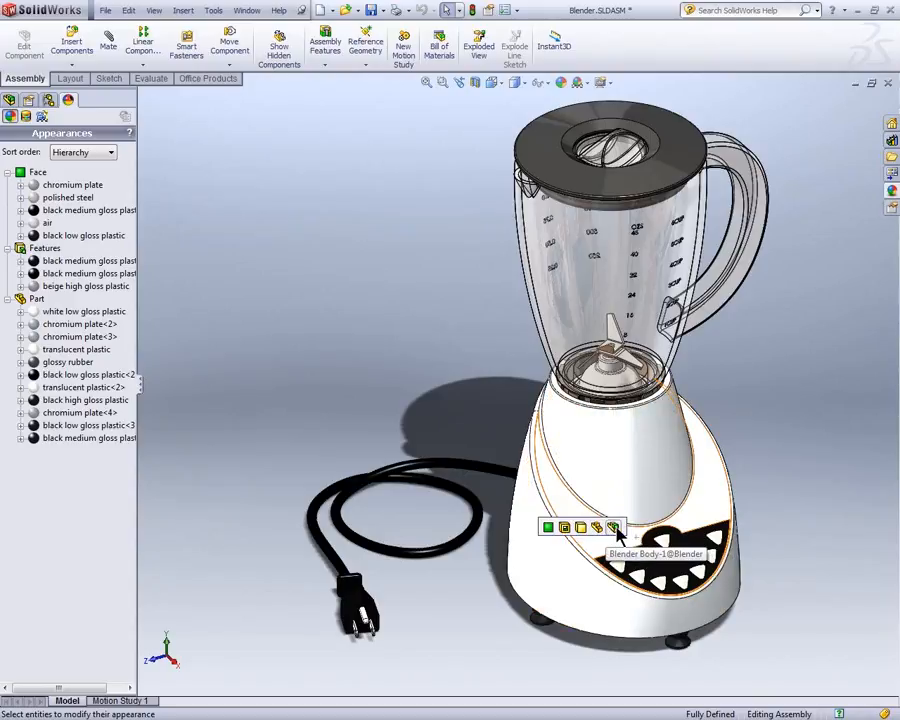
pyautogui.click(614, 528)
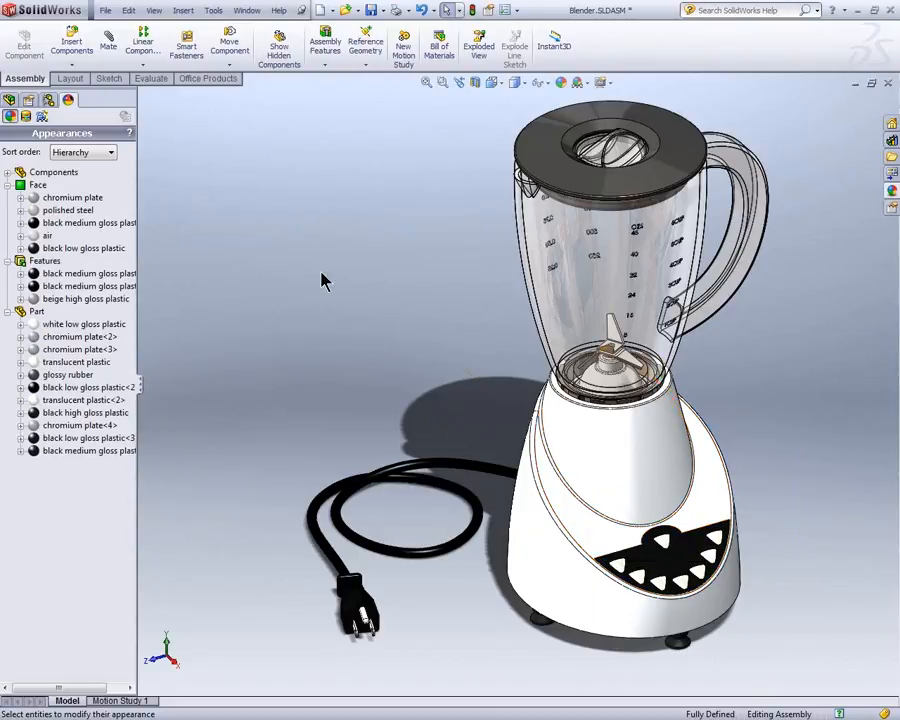
# Step: Examine which items carry the matte aluminum, chromium plate and black medium gloss plastic appearances, then collapse the face, feature and part groups
pyautogui.click(8, 172)
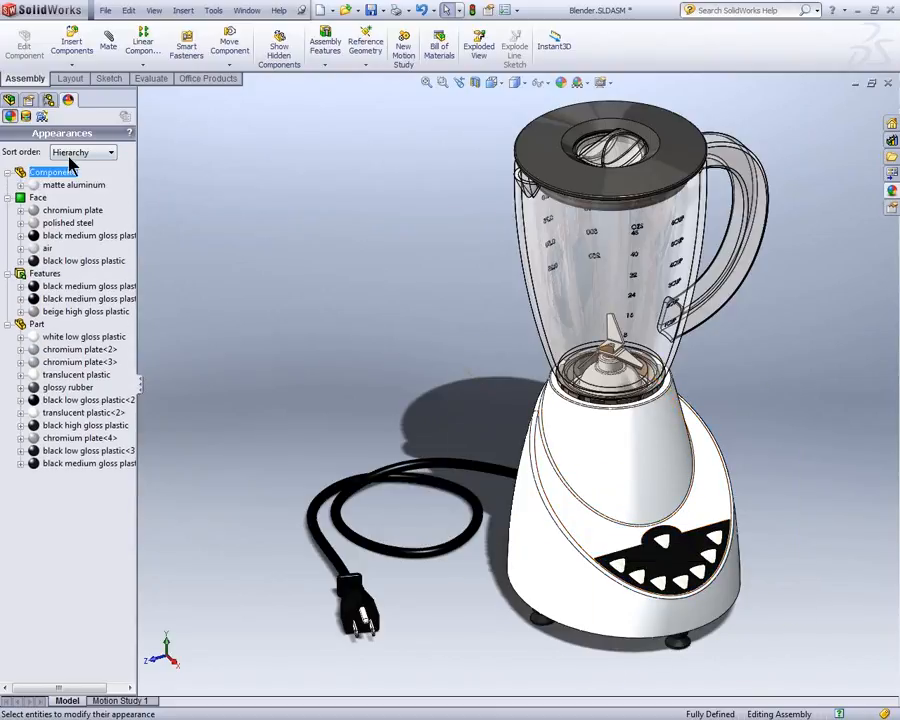
pyautogui.click(20, 185)
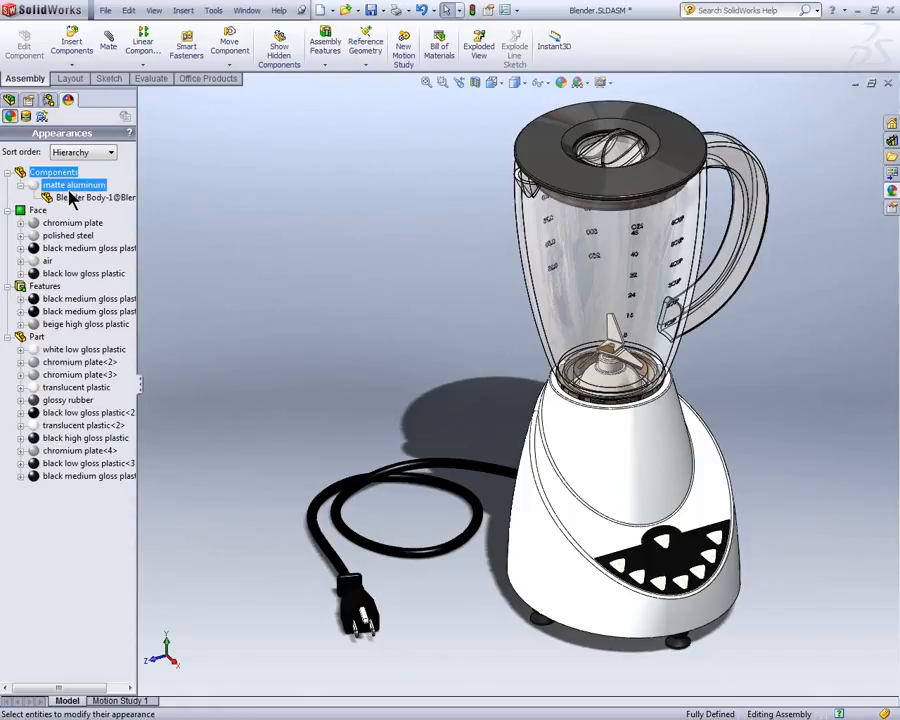
pyautogui.click(20, 223)
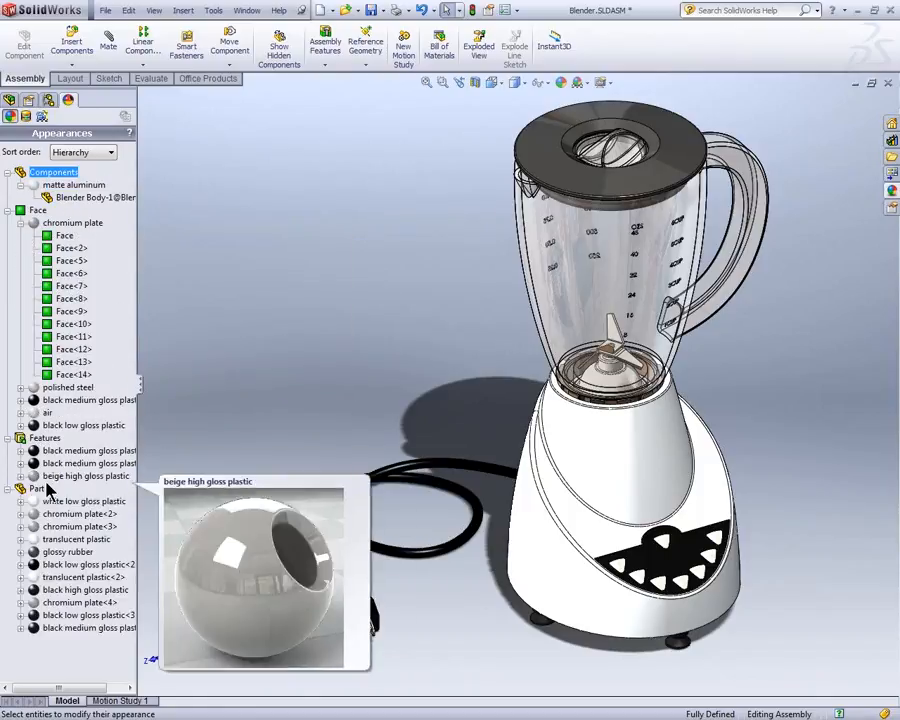
pyautogui.click(20, 451)
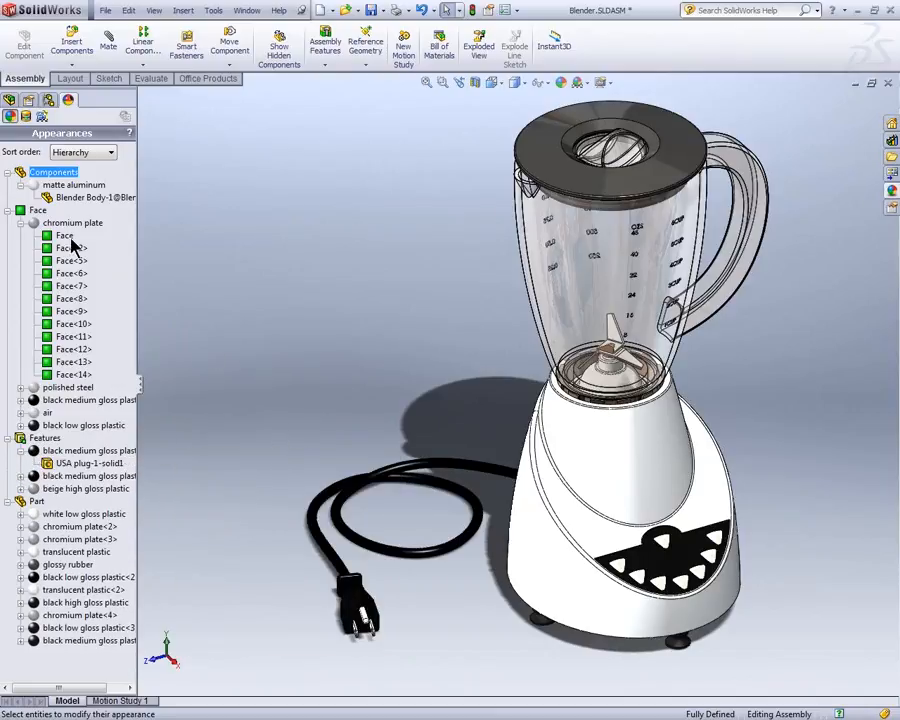
pyautogui.click(8, 210)
pyautogui.click(8, 223)
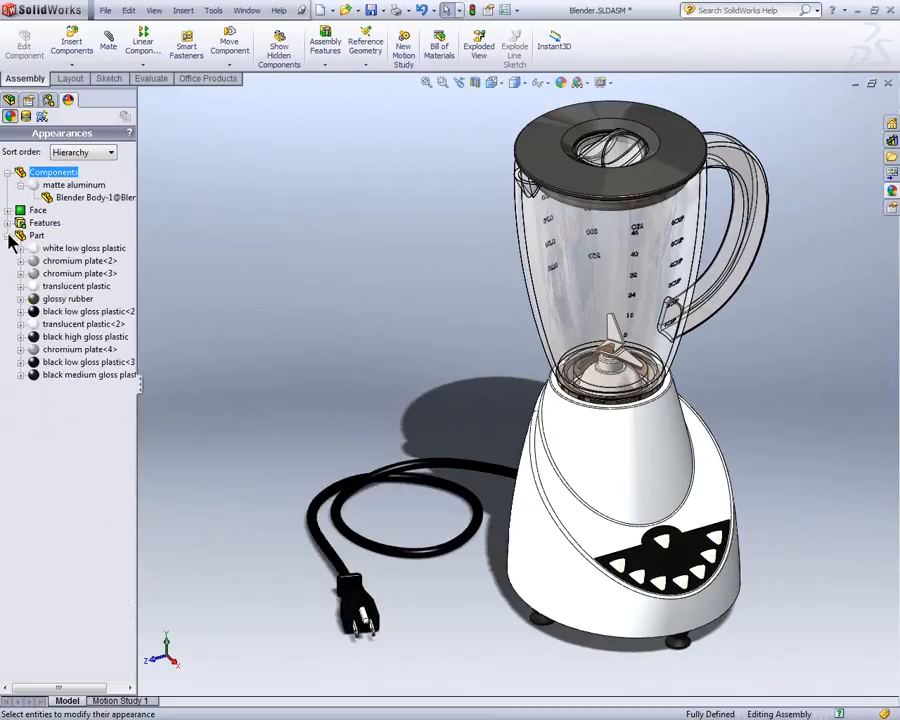
pyautogui.click(8, 235)
pyautogui.click(258, 235)
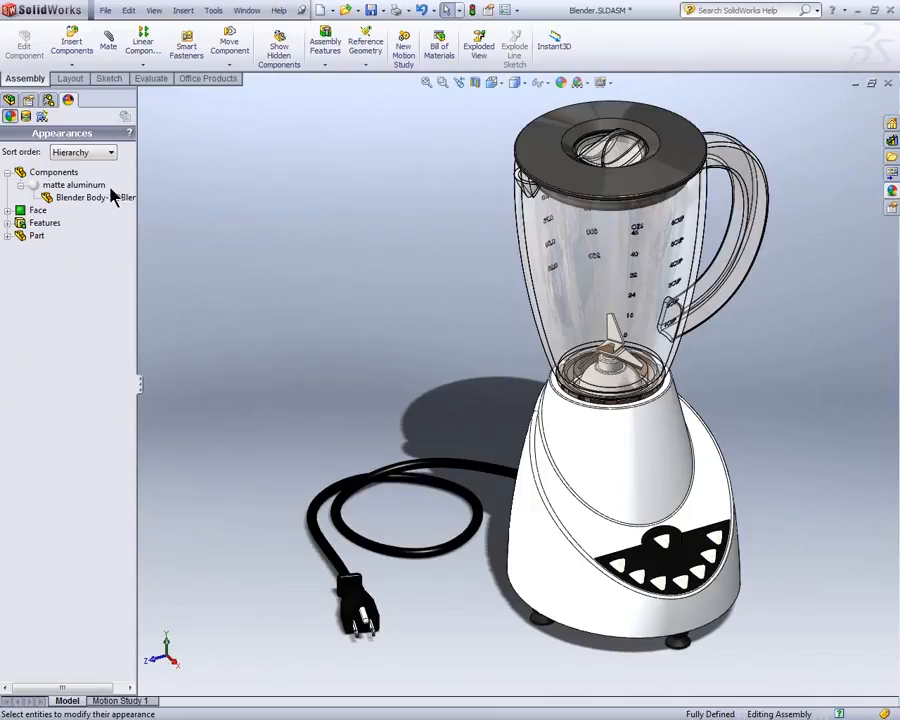
# Step: Change the Blender Body's matte aluminum colour to standard red (RGB 255, 0, 0) in this display state
pyautogui.click(78, 186)
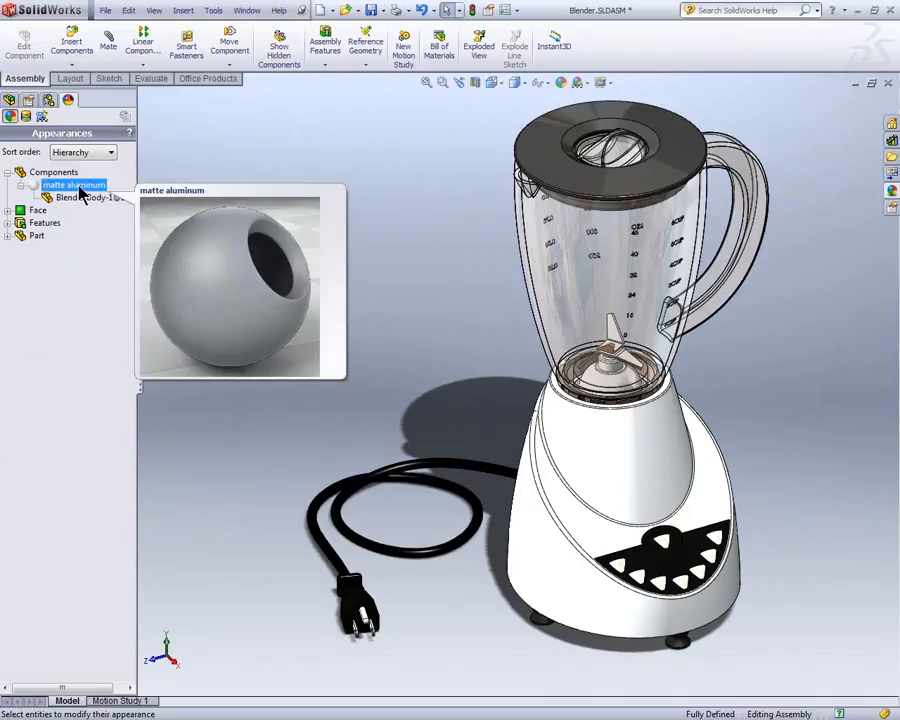
pyautogui.rightClick(80, 187)
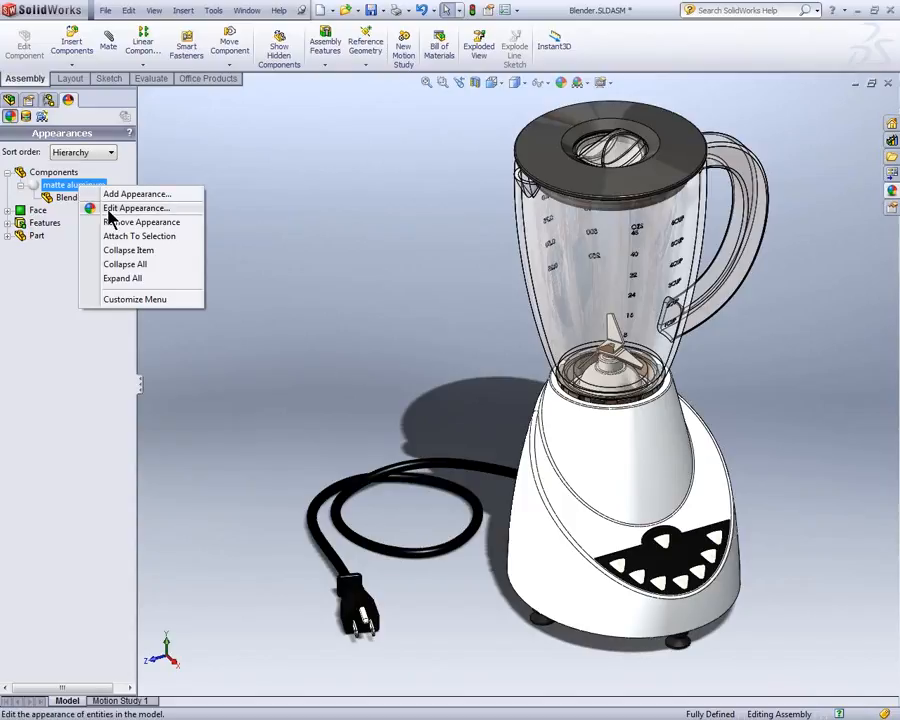
pyautogui.click(110, 210)
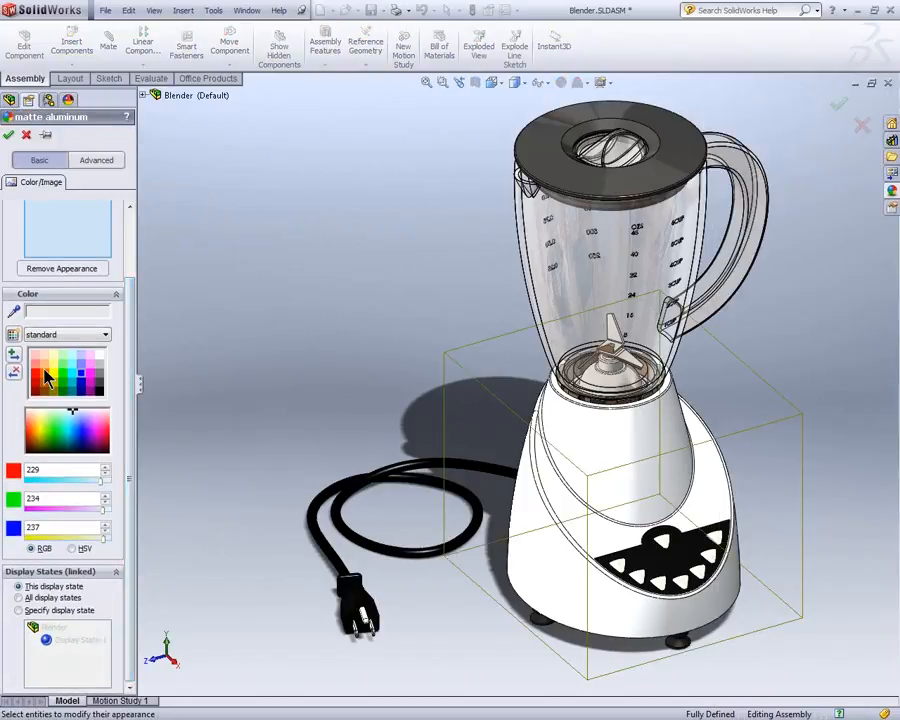
pyautogui.click(37, 377)
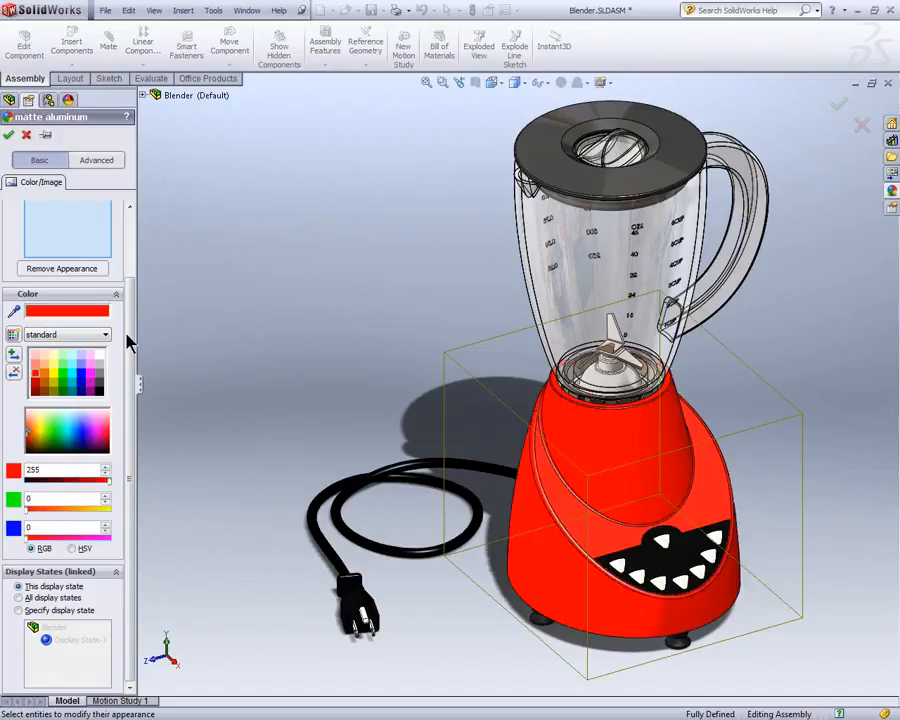
pyautogui.moveTo(135, 305); pyautogui.dragTo(135, 358)
pyautogui.click(8, 135)
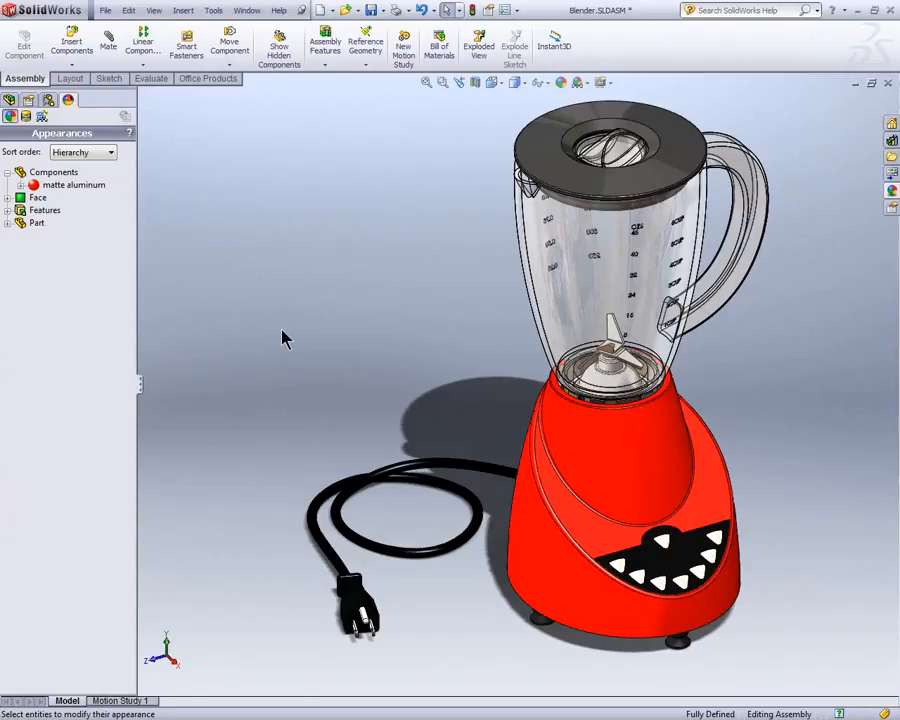
# Step: Check the decals assigned in the Blender assembly and open the Button Cover part in its own window
pyautogui.click(26, 116)
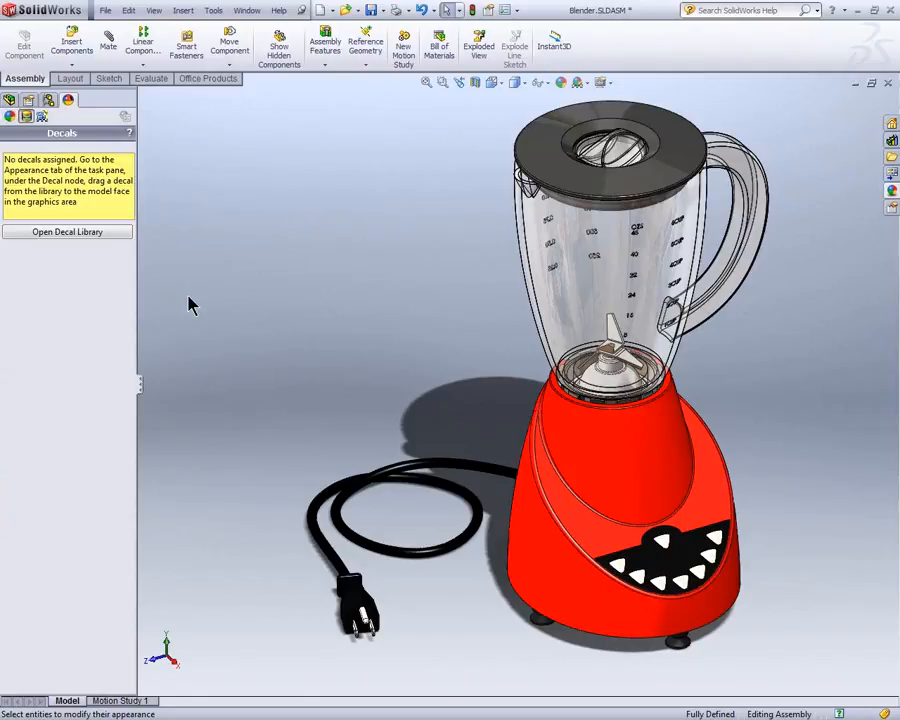
pyautogui.click(684, 563)
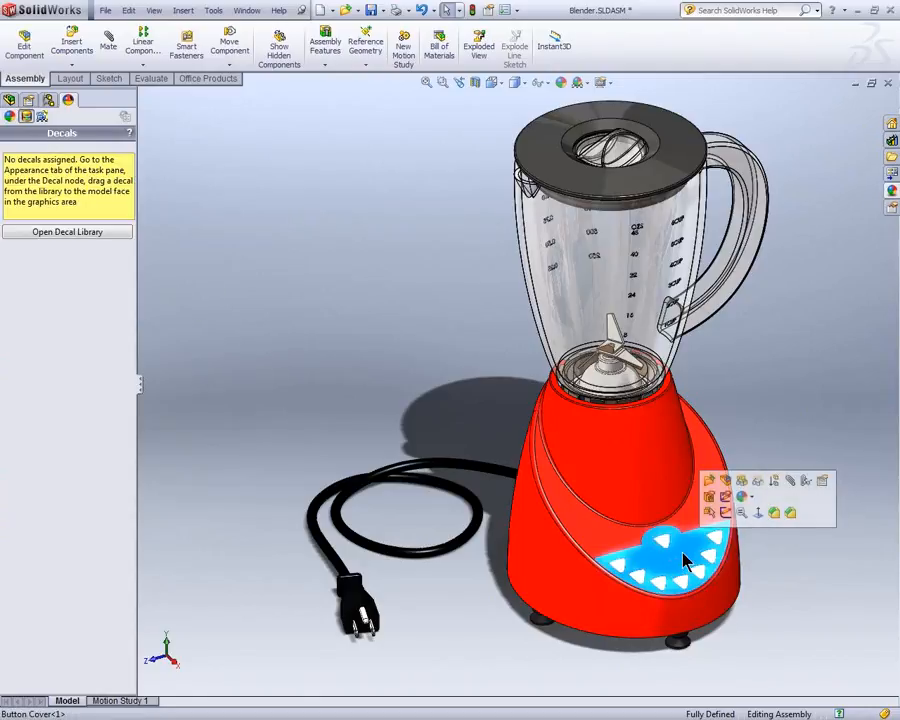
pyautogui.click(710, 488)
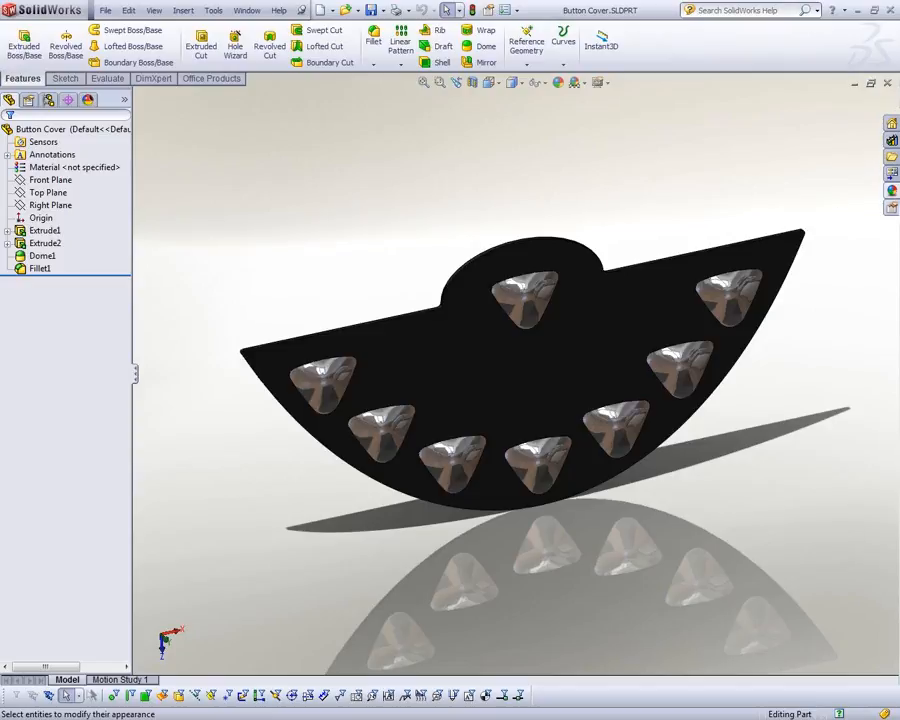
# Step: Collapse the appearances library and display the logos folder of the decal library
pyautogui.click(891, 190)
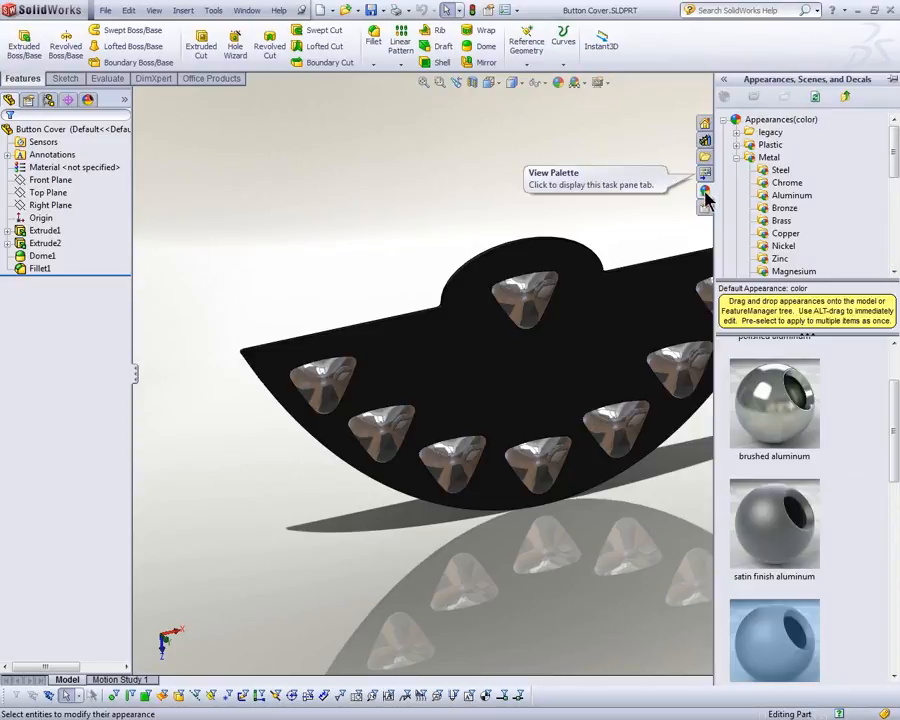
pyautogui.click(737, 158)
pyautogui.click(734, 120)
pyautogui.click(724, 146)
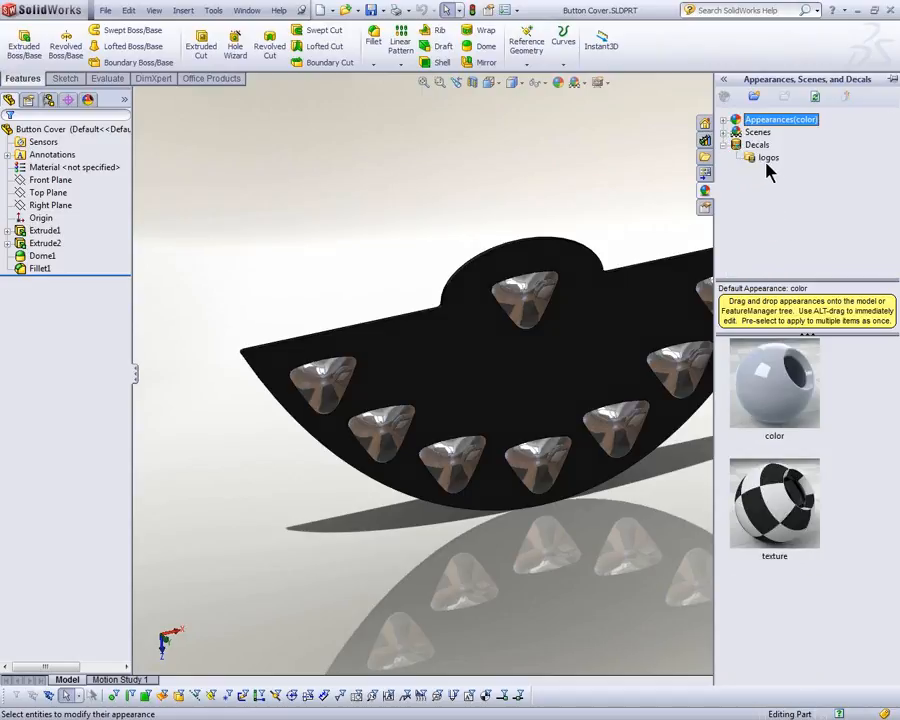
pyautogui.click(767, 158)
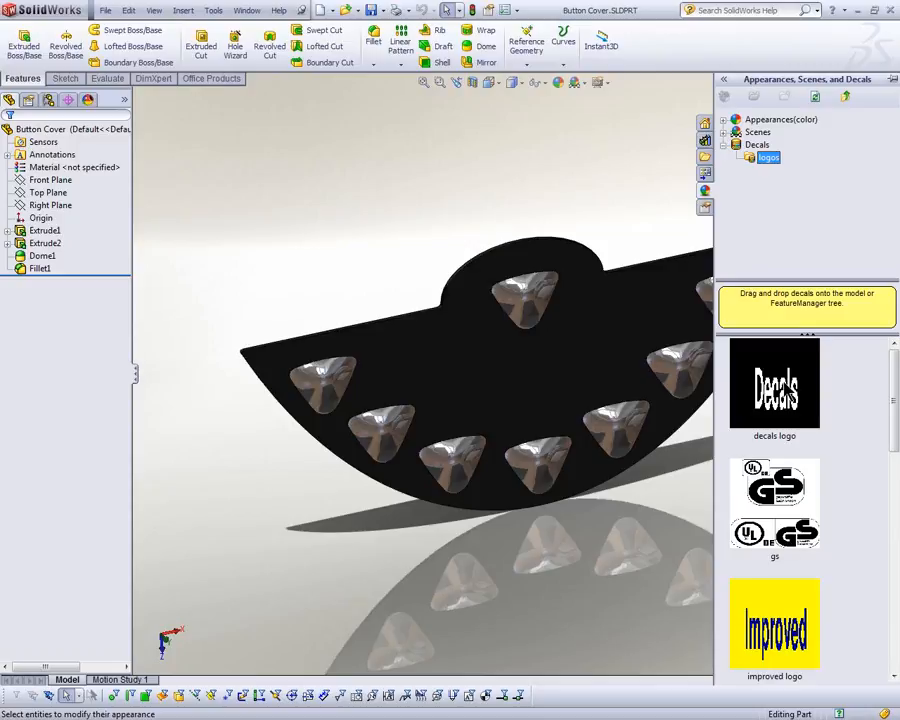
# Step: Look at the file properties of the decals logo and close them without changes
pyautogui.rightClick(790, 388)
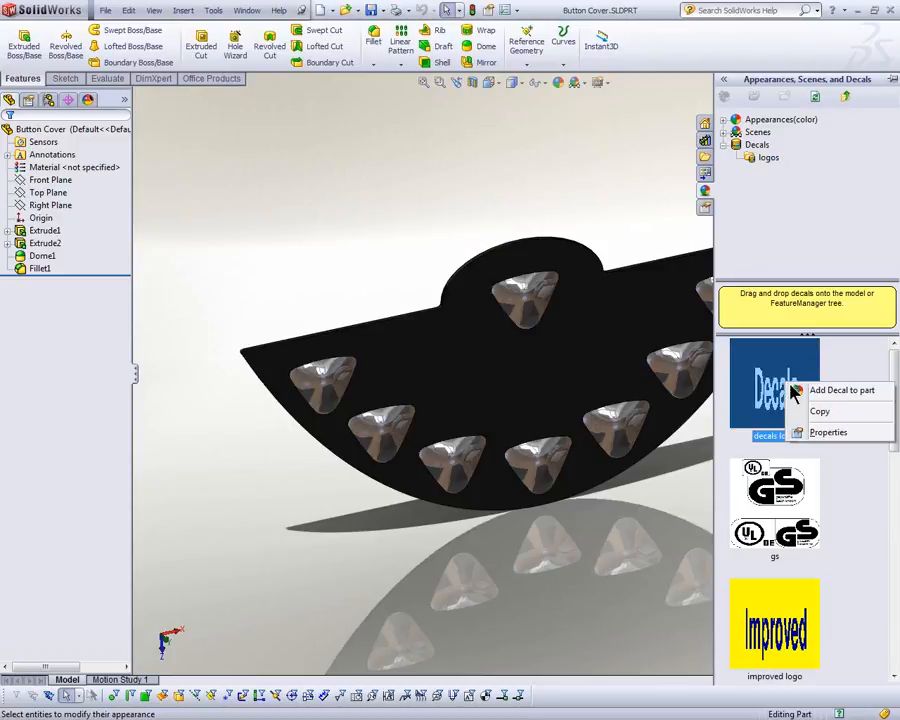
pyautogui.click(822, 432)
pyautogui.moveTo(812, 321); pyautogui.dragTo(390, 166)
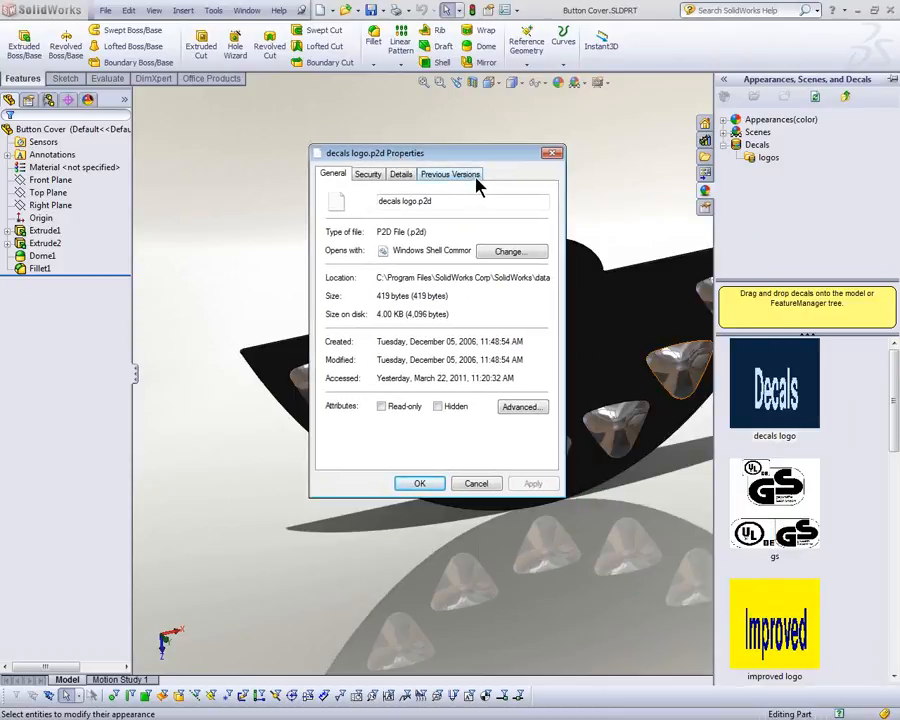
pyautogui.click(495, 484)
# Step: Apply the decals logo to the Button Cover's front face and return to the Blender assembly
pyautogui.moveTo(775, 388); pyautogui.dragTo(575, 401)
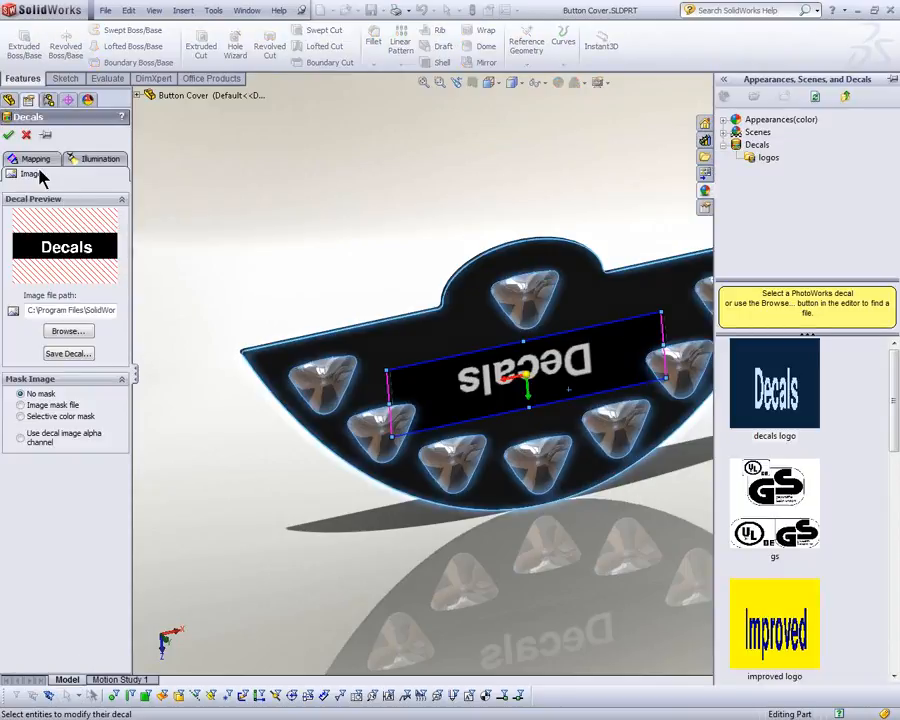
pyautogui.click(10, 136)
pyautogui.click(246, 11)
pyautogui.click(263, 134)
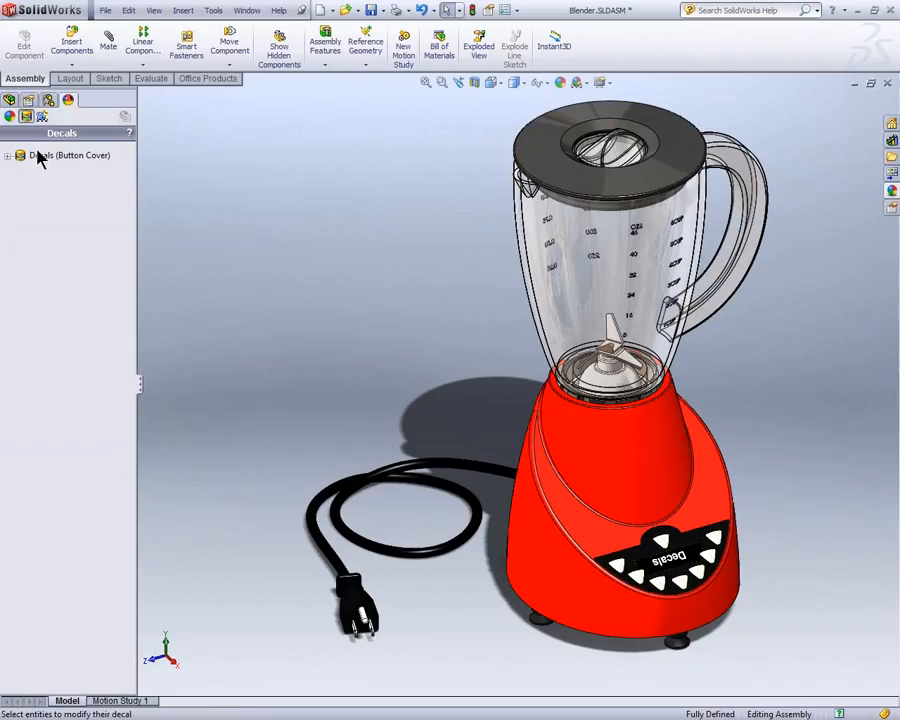
# Step: Examine the decals listed for the Button Cover, the face they are attached to and the options for the decals entry
pyautogui.click(9, 158)
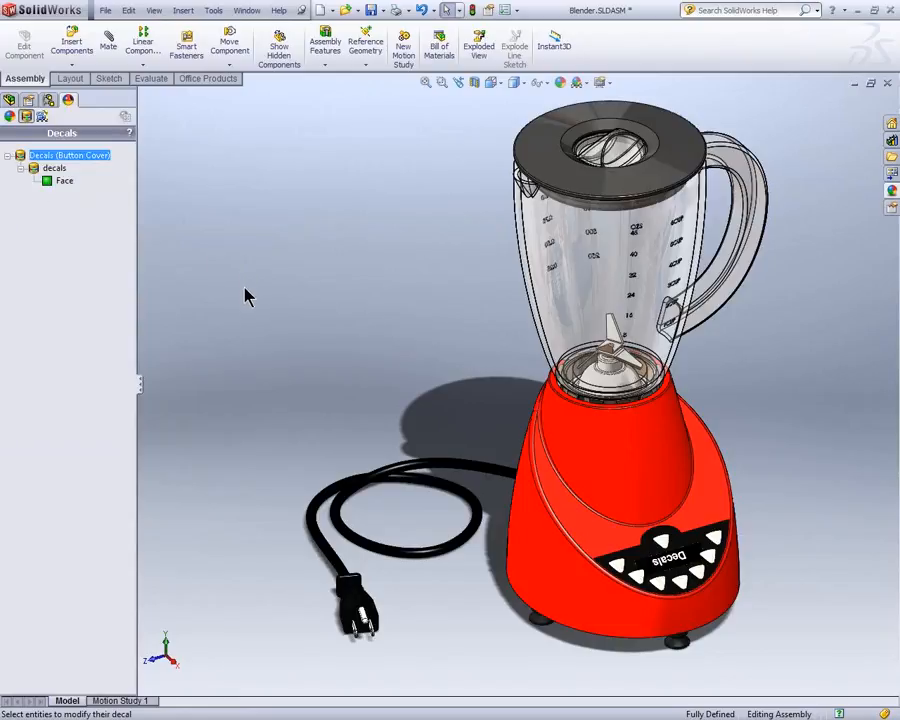
pyautogui.click(54, 169)
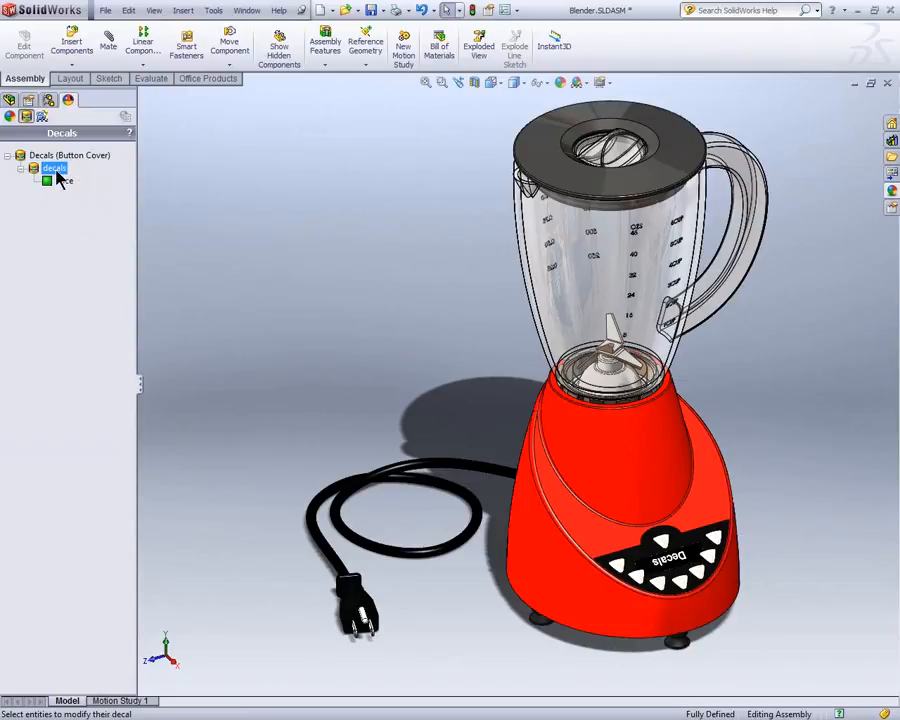
pyautogui.rightClick(54, 169)
pyautogui.click(91, 206)
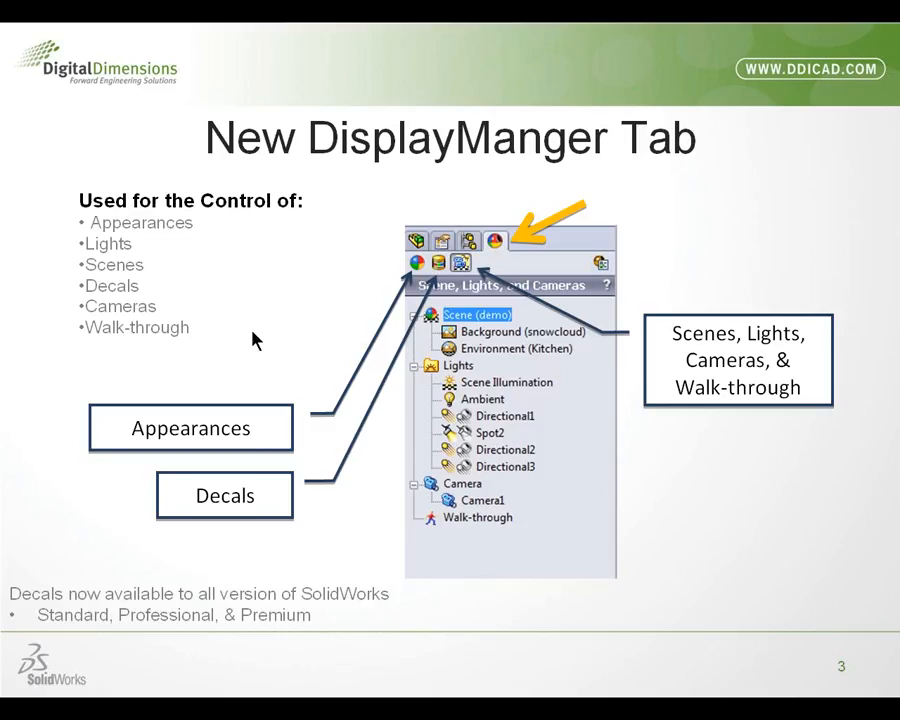
pyautogui.click(252, 331)
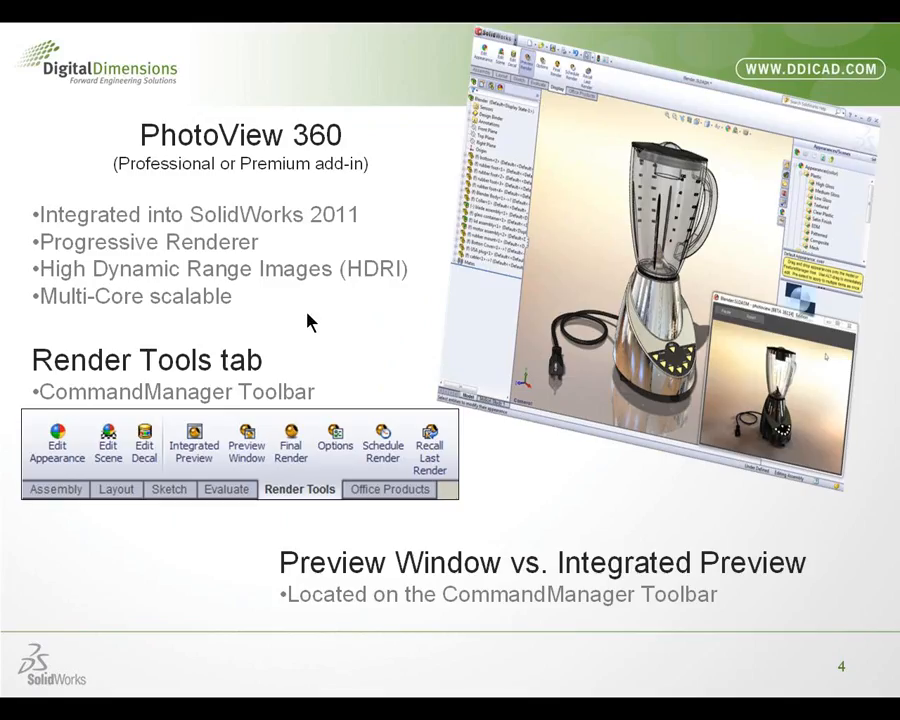
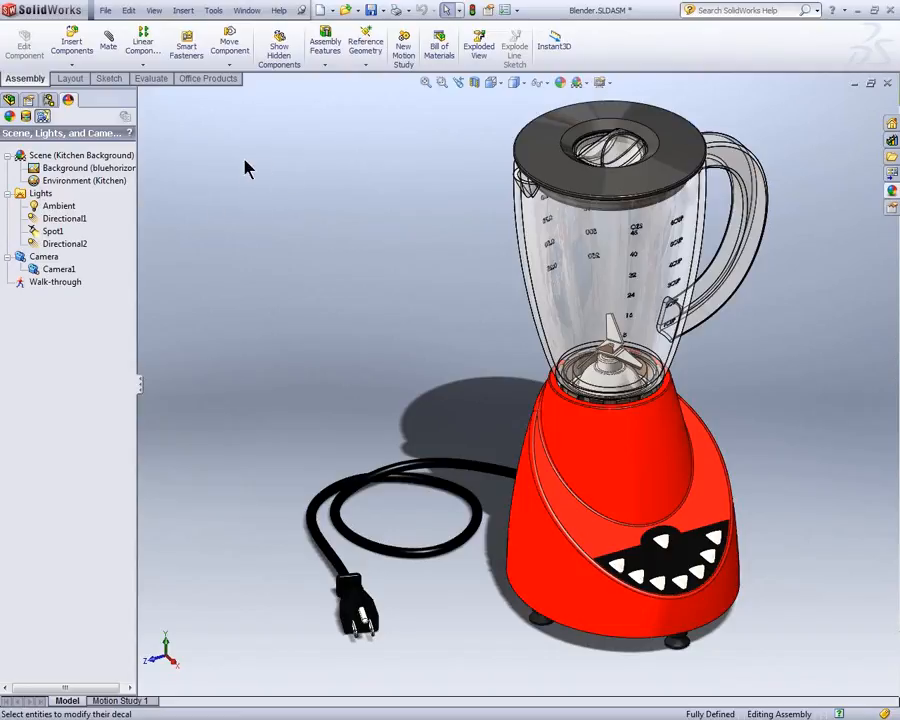
# Step: Add the Render Tools command set to the CommandManager and display its commands
pyautogui.rightClick(213, 85)
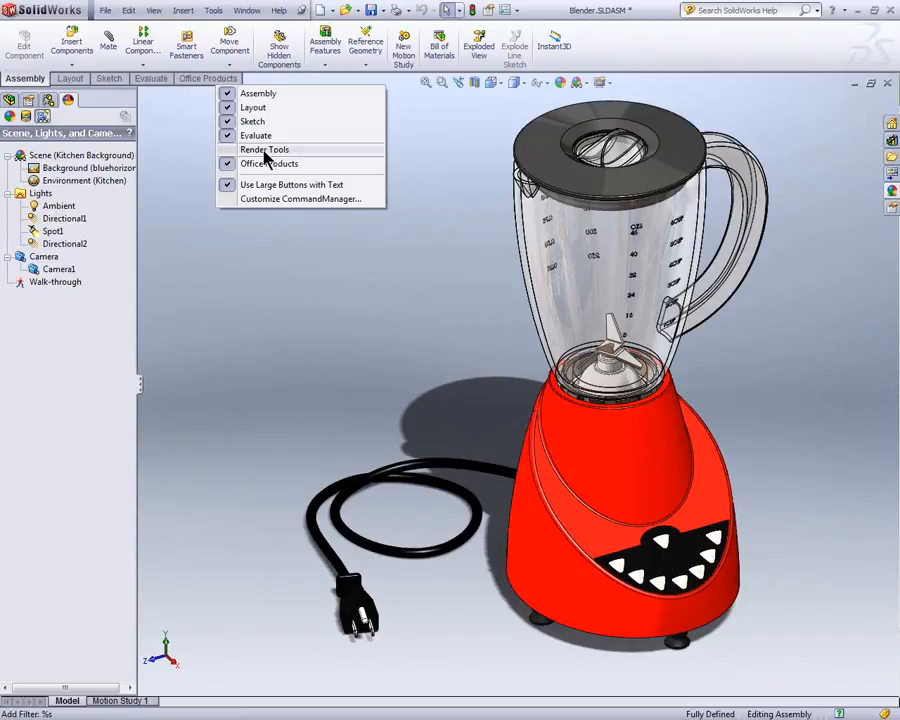
pyautogui.click(265, 151)
pyautogui.click(206, 80)
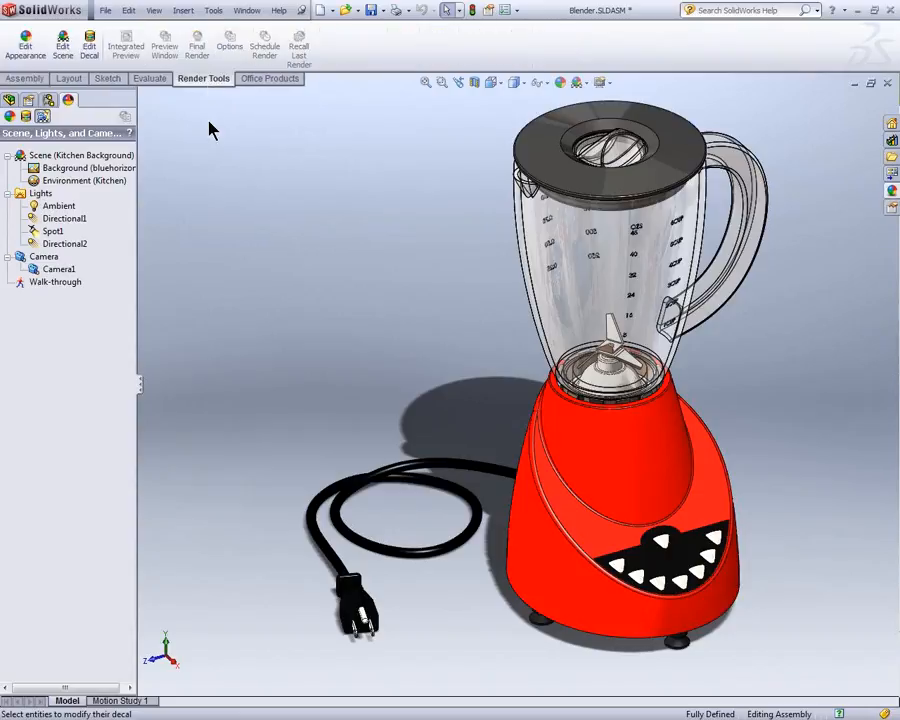
# Step: Look at the decal editing and scene editing options, closing both without changes
pyautogui.click(90, 52)
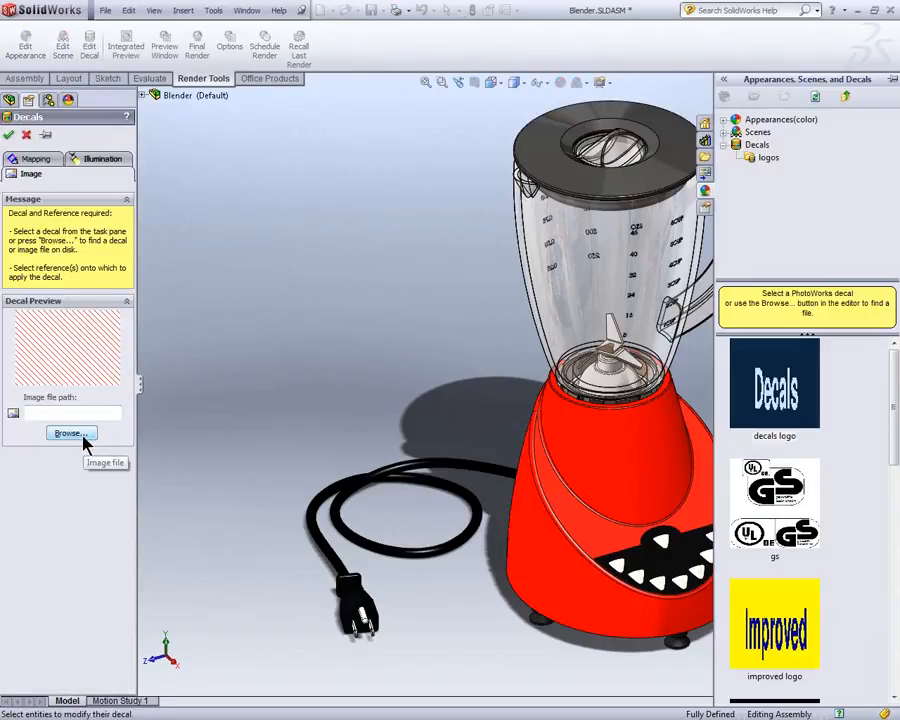
pyautogui.click(26, 134)
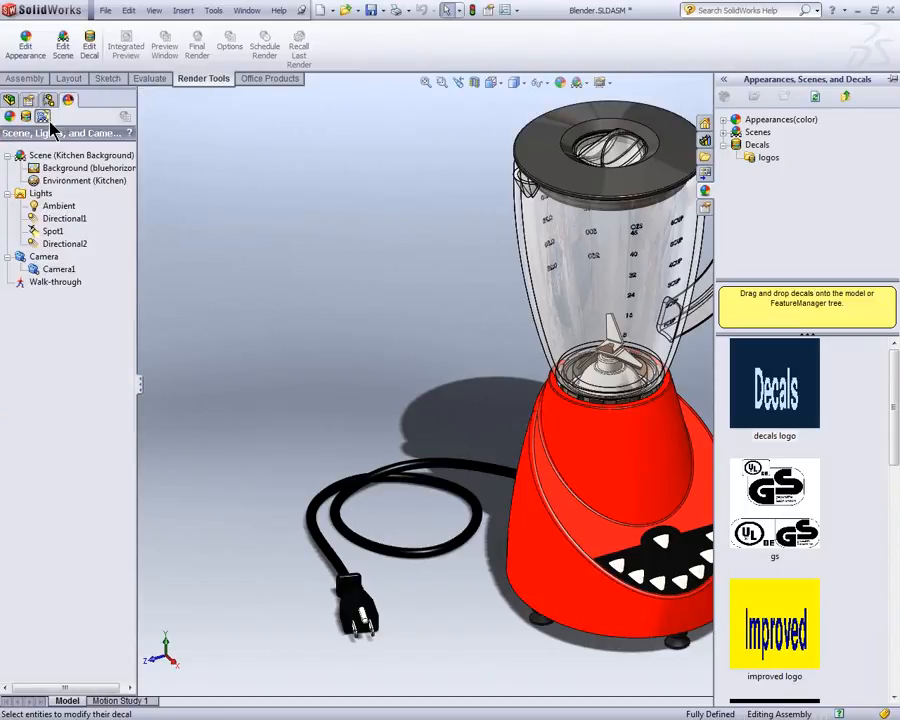
pyautogui.click(62, 50)
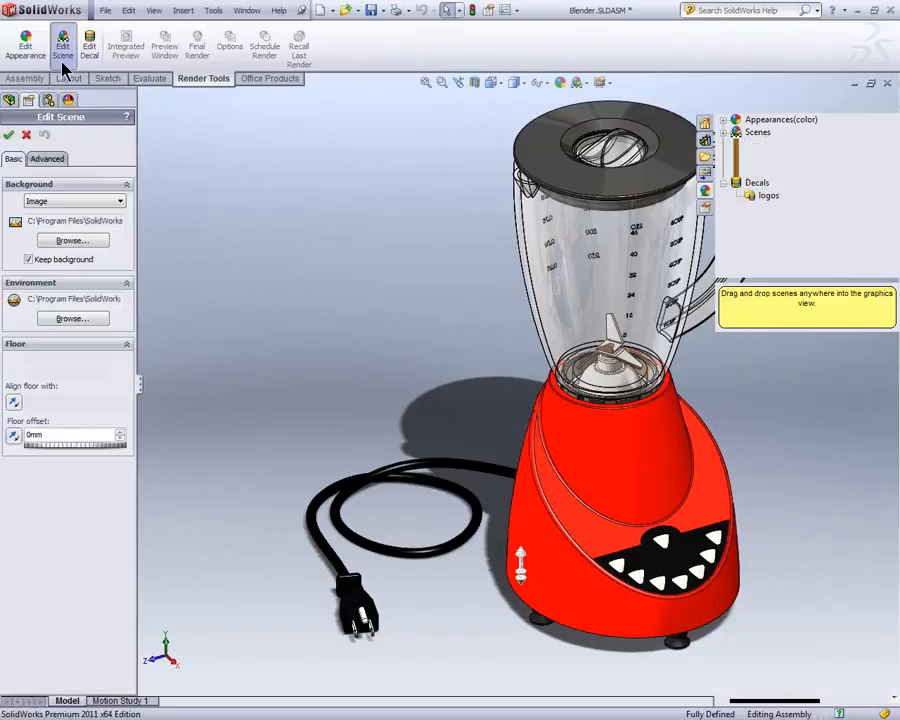
pyautogui.click(26, 134)
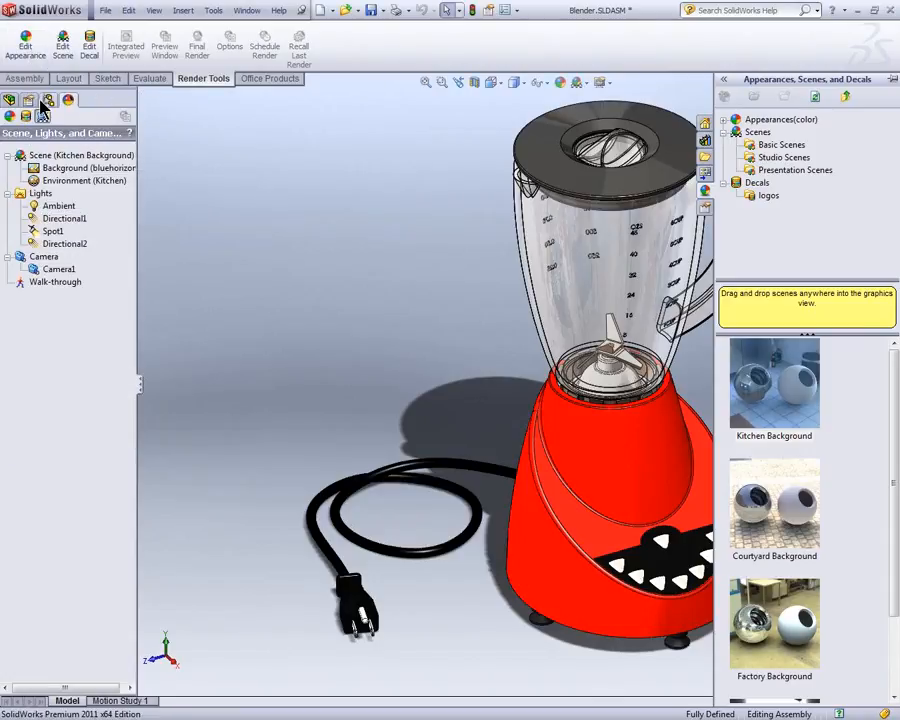
# Step: Show the assembly's component tree with its display pane and examine the appearance of the Blender Body
pyautogui.click(9, 100)
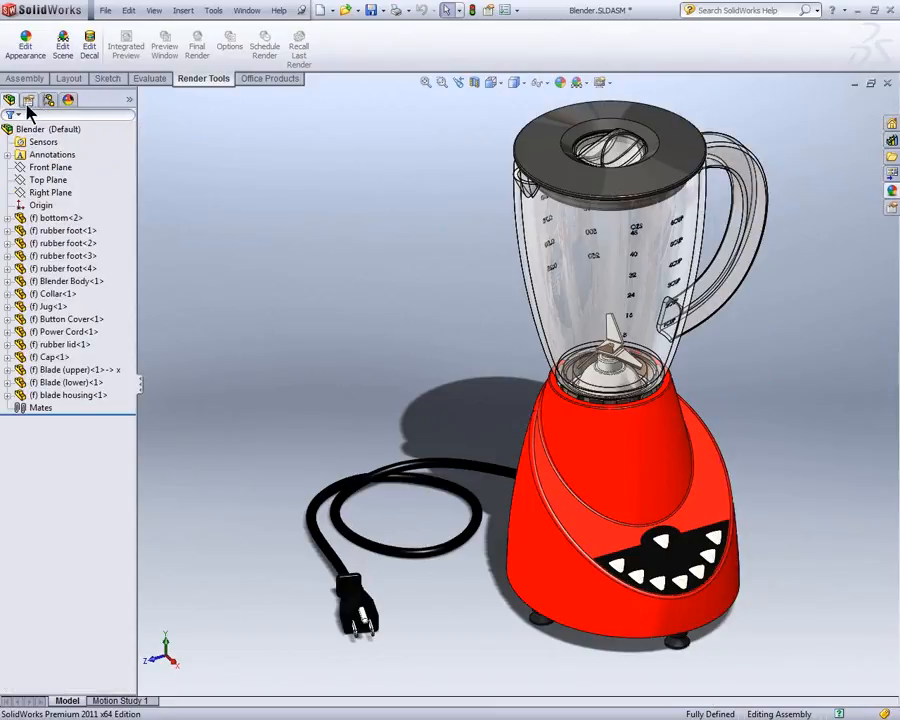
pyautogui.click(131, 102)
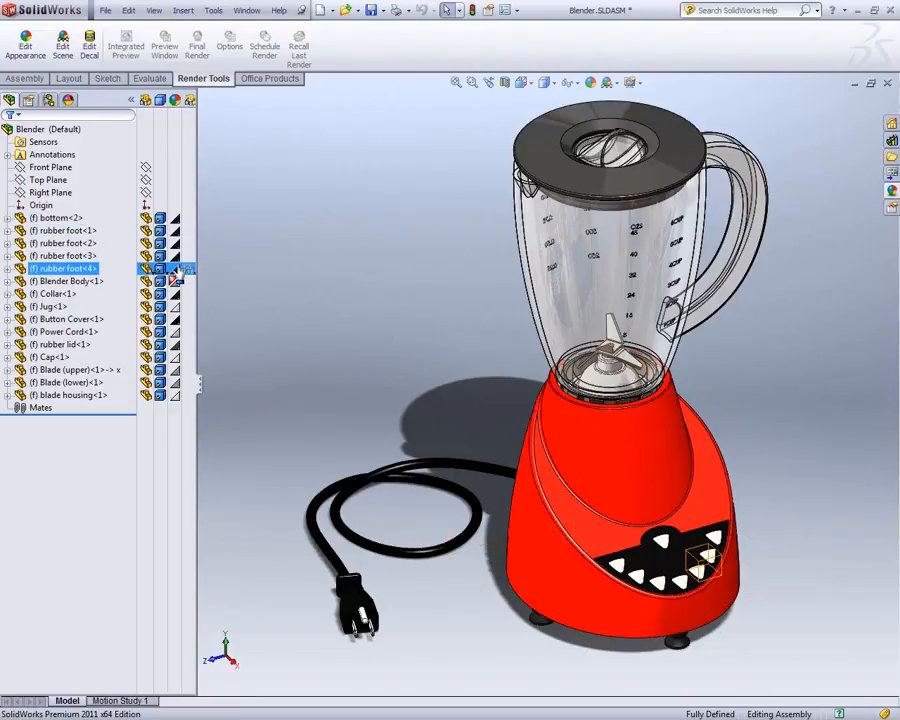
pyautogui.moveTo(176, 281)
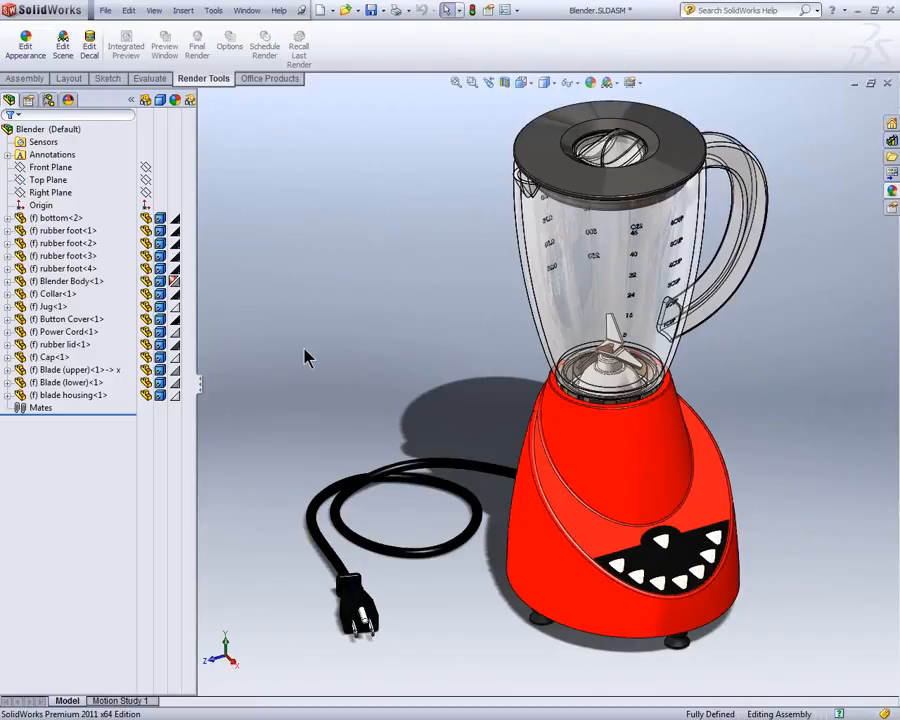
# Step: Make the Power Cord transparent, restore it to opaque from the display pane and collapse the pane
pyautogui.click(335, 505)
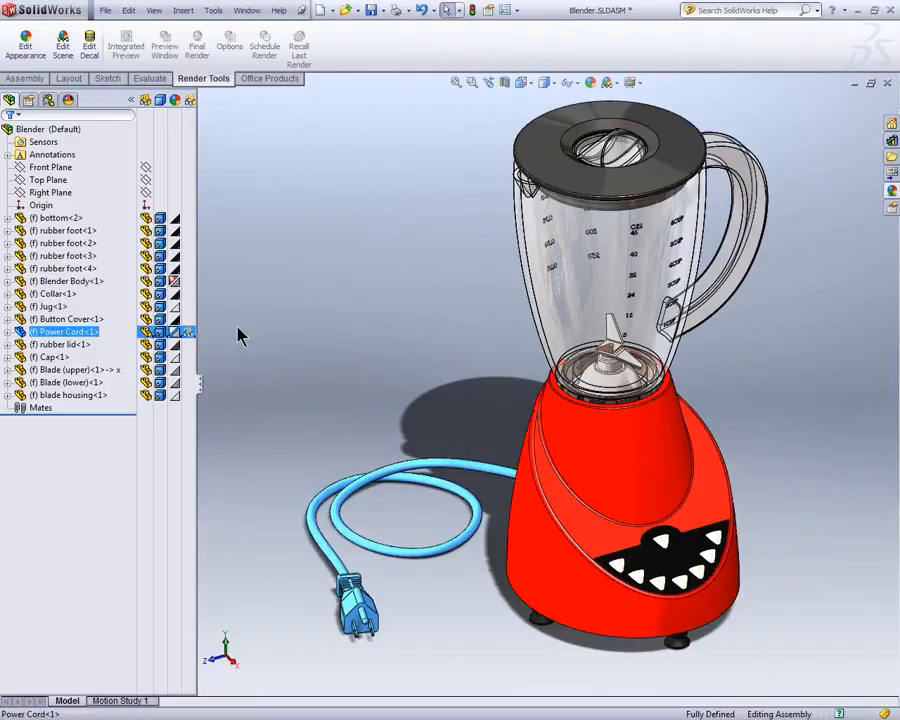
pyautogui.click(291, 366)
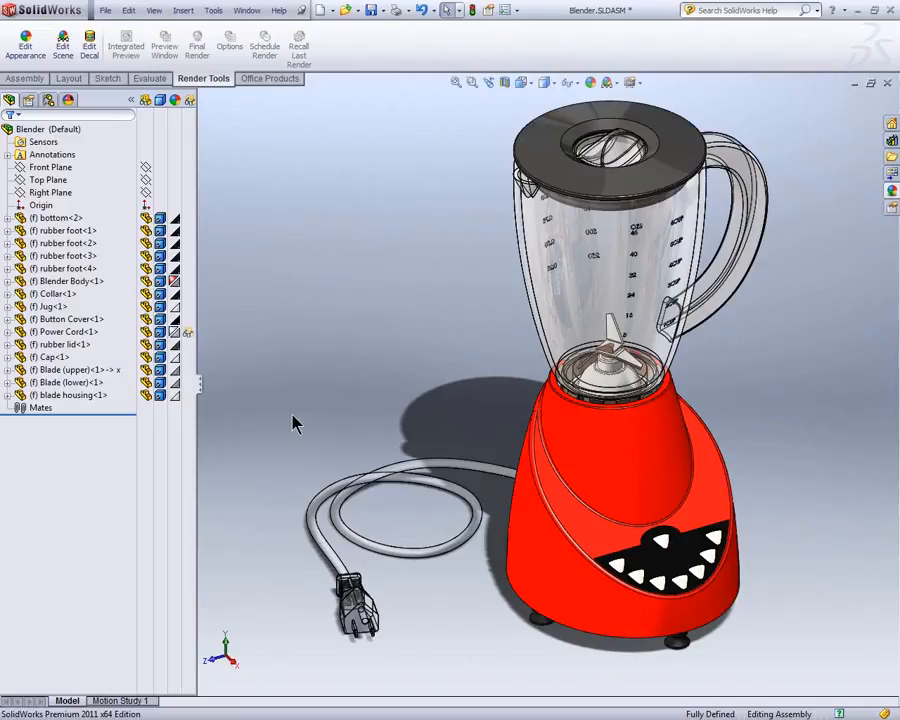
pyautogui.click(189, 334)
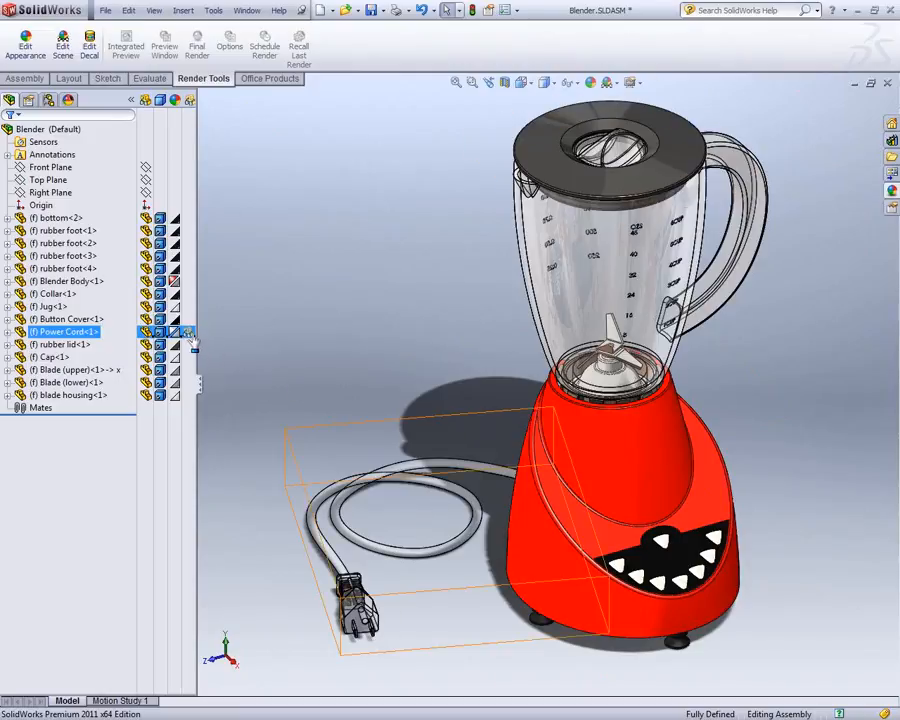
pyautogui.click(216, 343)
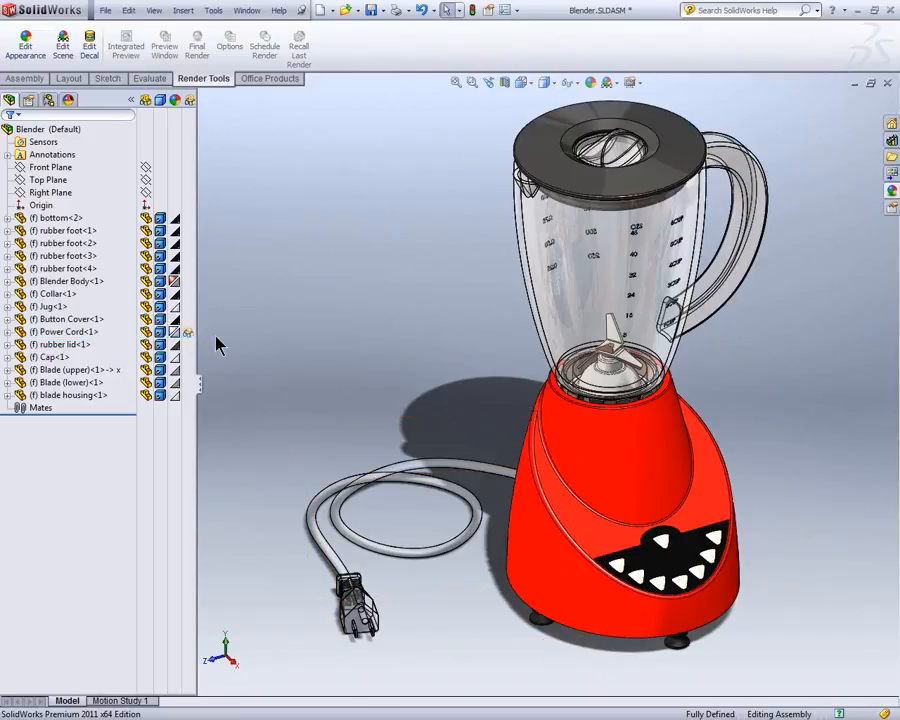
pyautogui.click(188, 332)
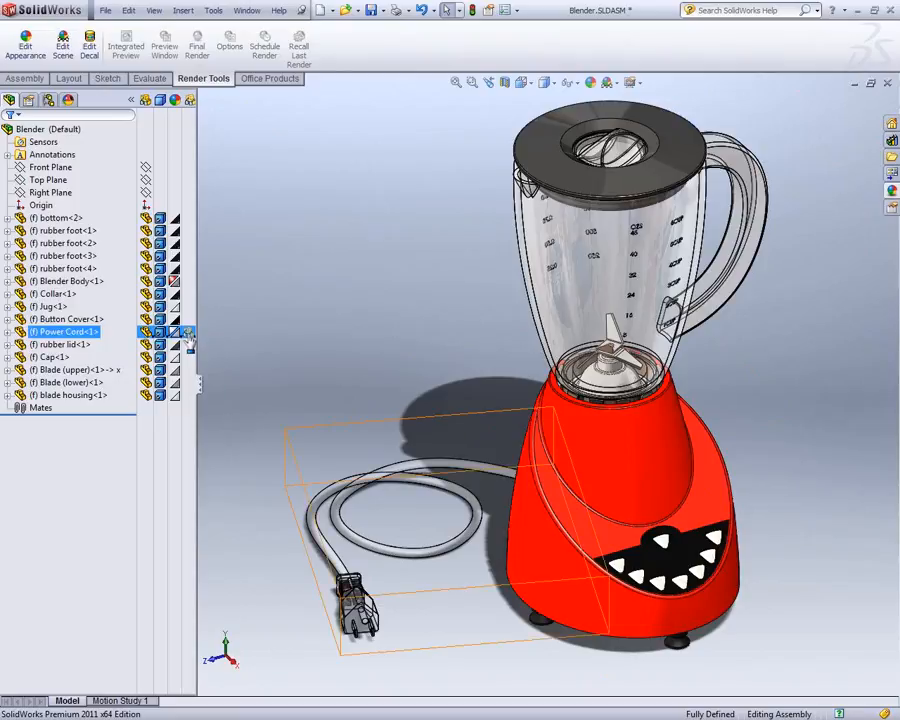
pyautogui.click(285, 316)
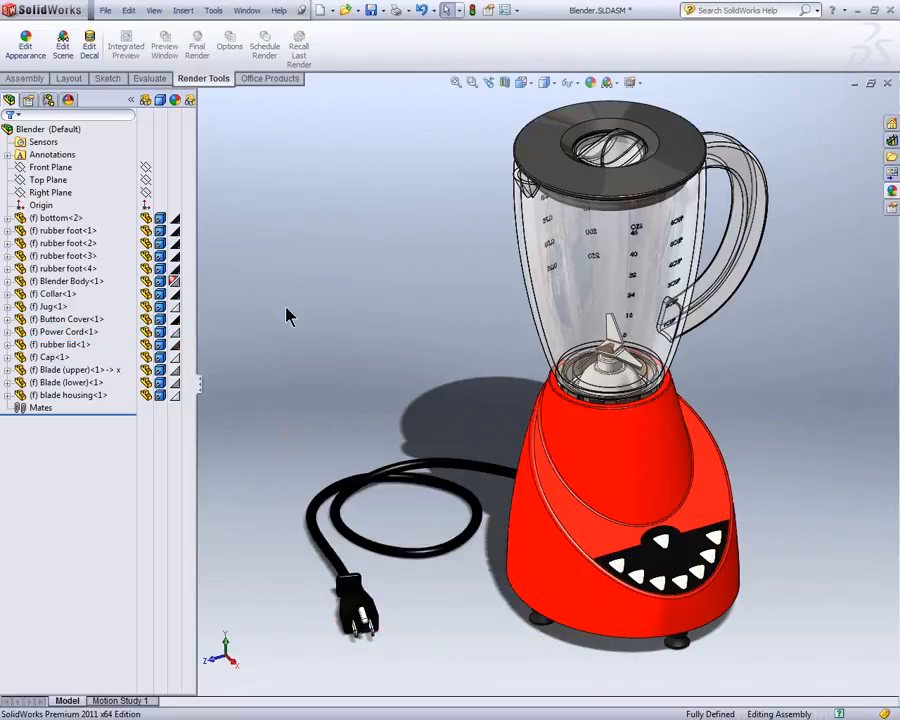
pyautogui.click(130, 99)
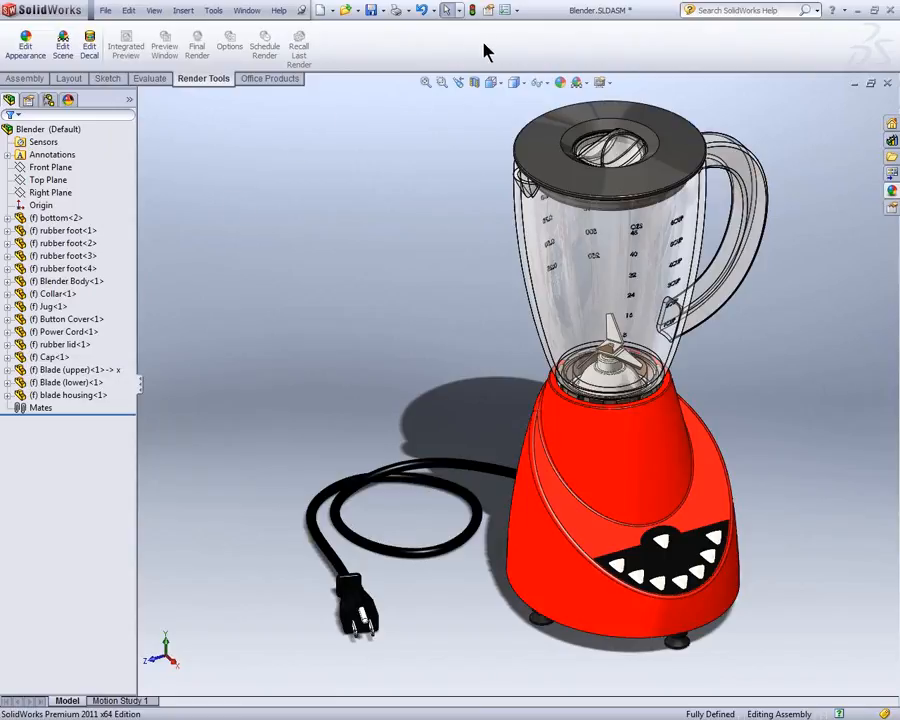
# Step: Look at the PhotoView 360 entry in the list of add-ins and close the list without changes
pyautogui.click(518, 10)
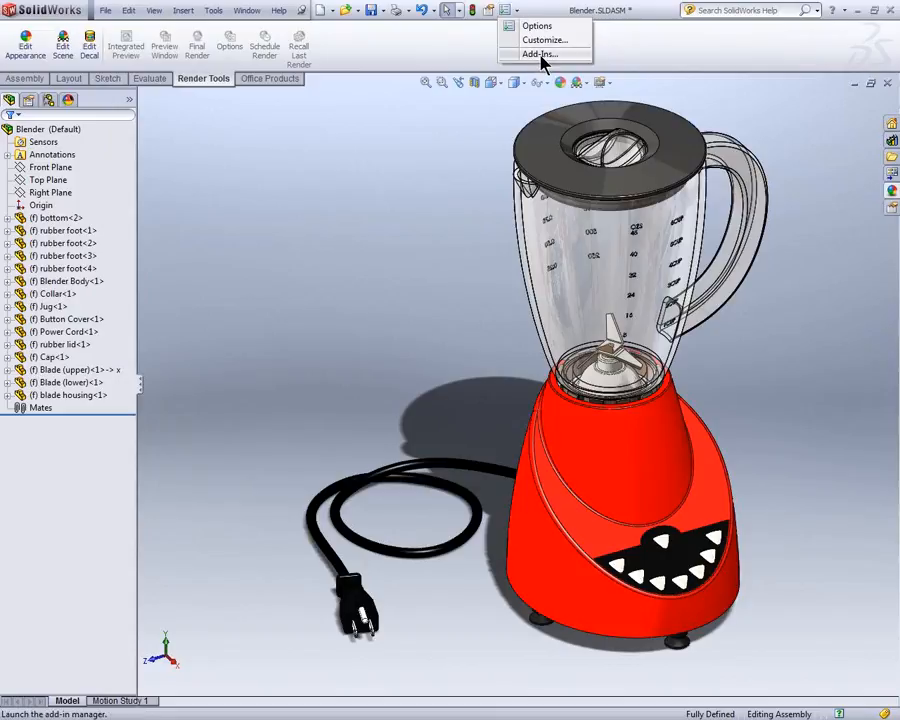
pyautogui.click(539, 55)
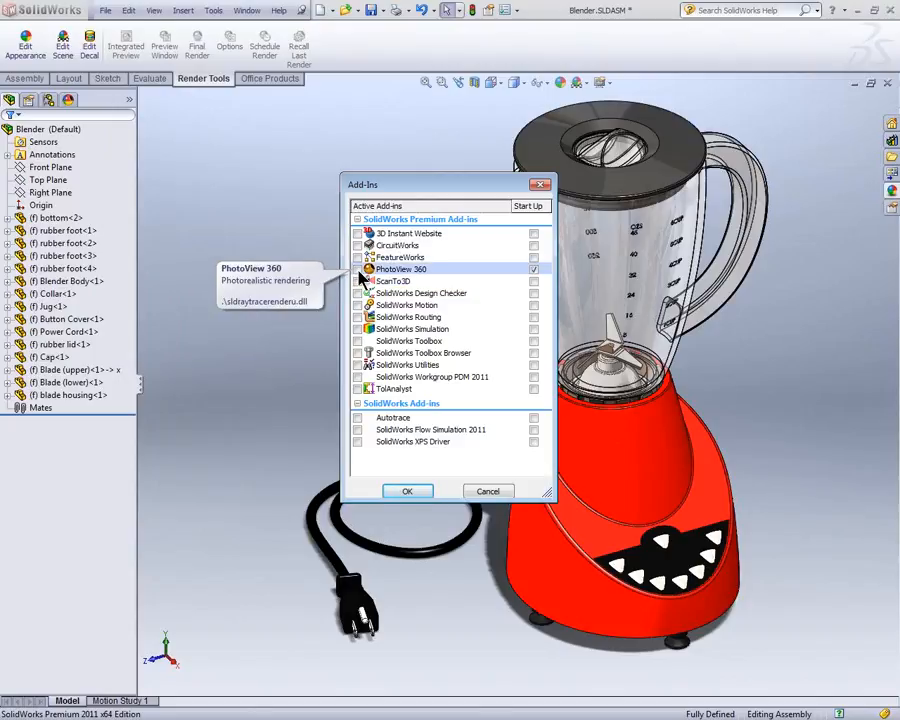
pyautogui.click(487, 491)
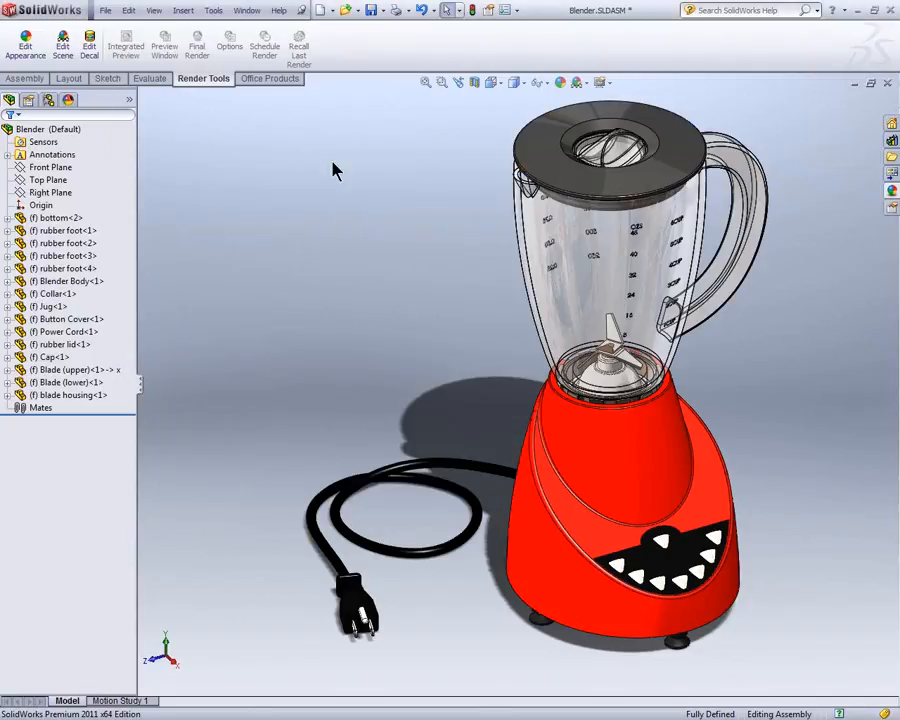
# Step: Load the PhotoView 360 add-in, look at the available view settings and unload the add-in
pyautogui.click(270, 84)
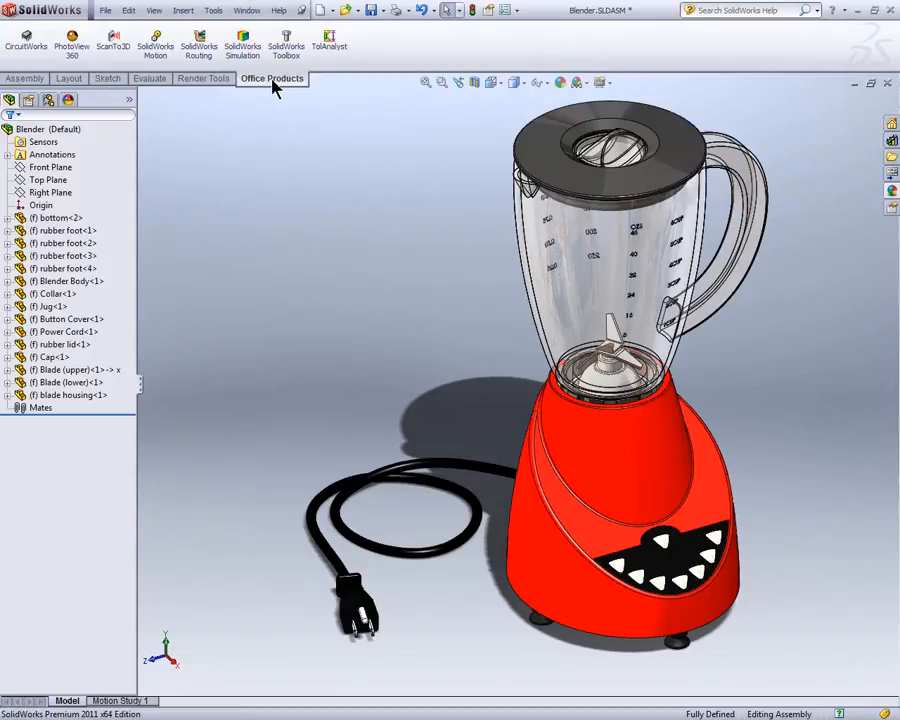
pyautogui.click(71, 60)
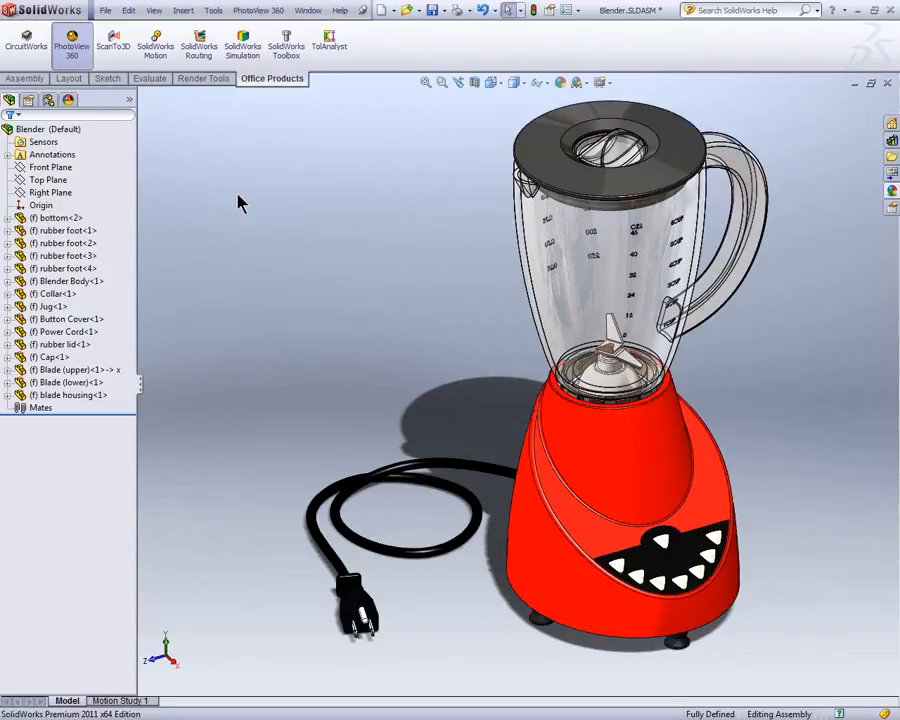
pyautogui.click(602, 84)
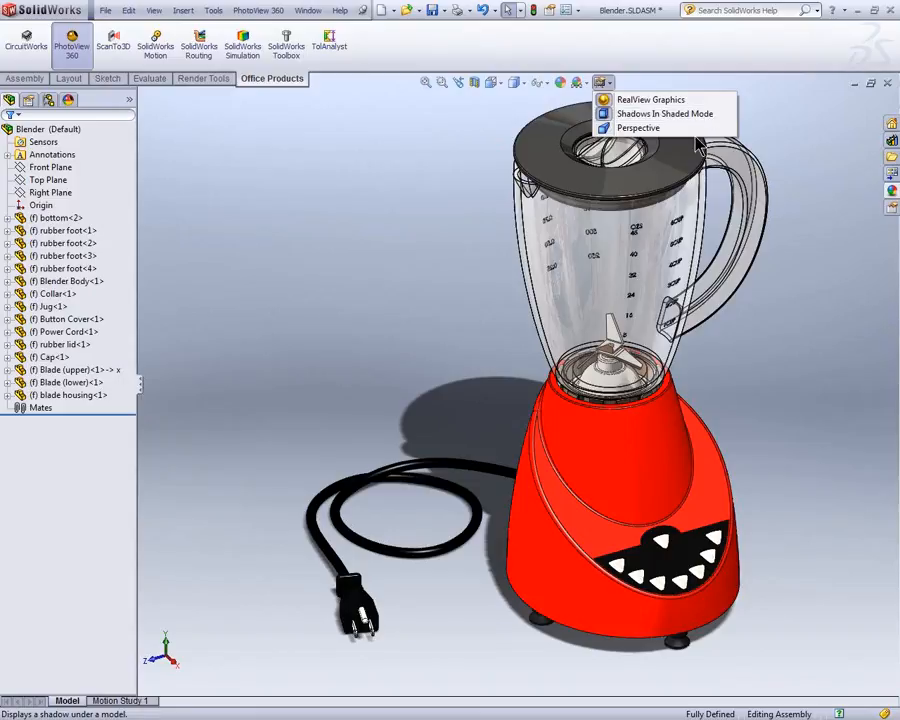
pyautogui.click(80, 49)
pyautogui.click(82, 55)
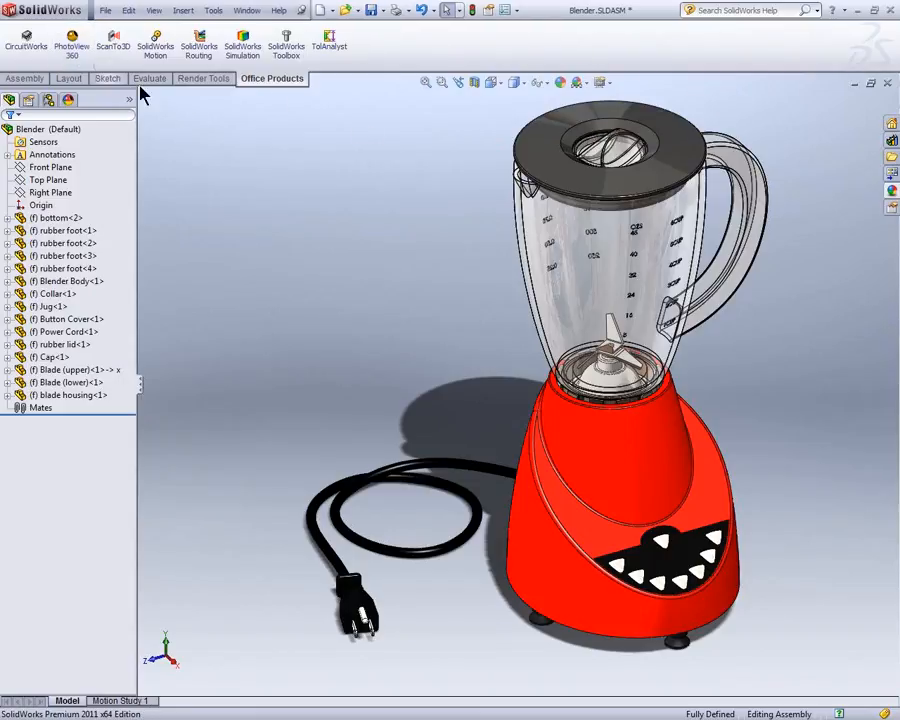
# Step: Switch RealView Graphics and Shadows In Shaded Mode off and on to compare the blender's display
pyautogui.click(606, 84)
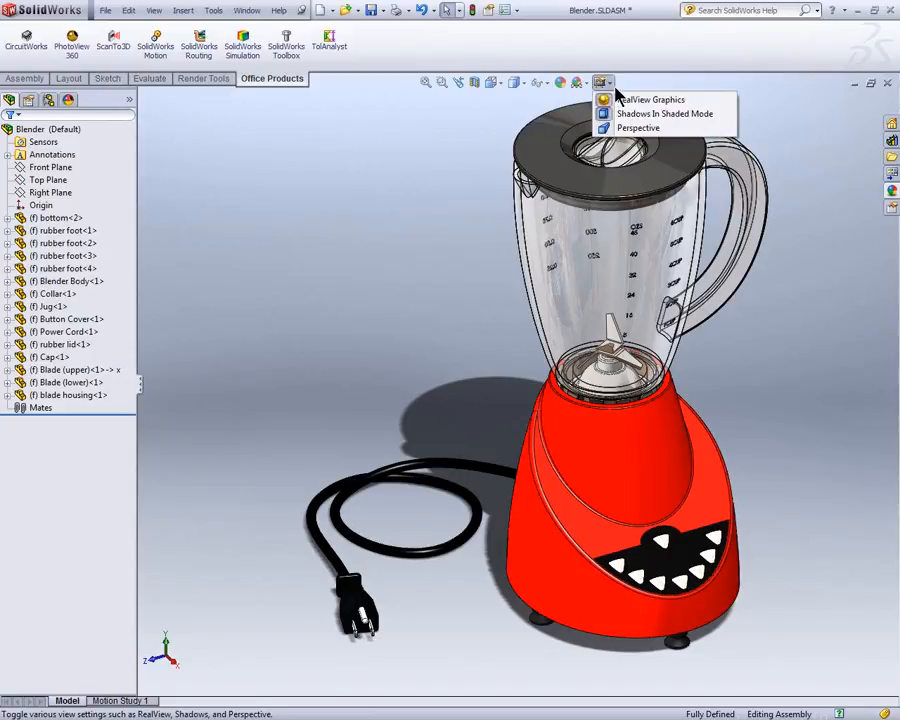
pyautogui.click(619, 100)
pyautogui.click(601, 82)
pyautogui.click(660, 113)
pyautogui.click(602, 83)
pyautogui.click(605, 99)
pyautogui.click(601, 82)
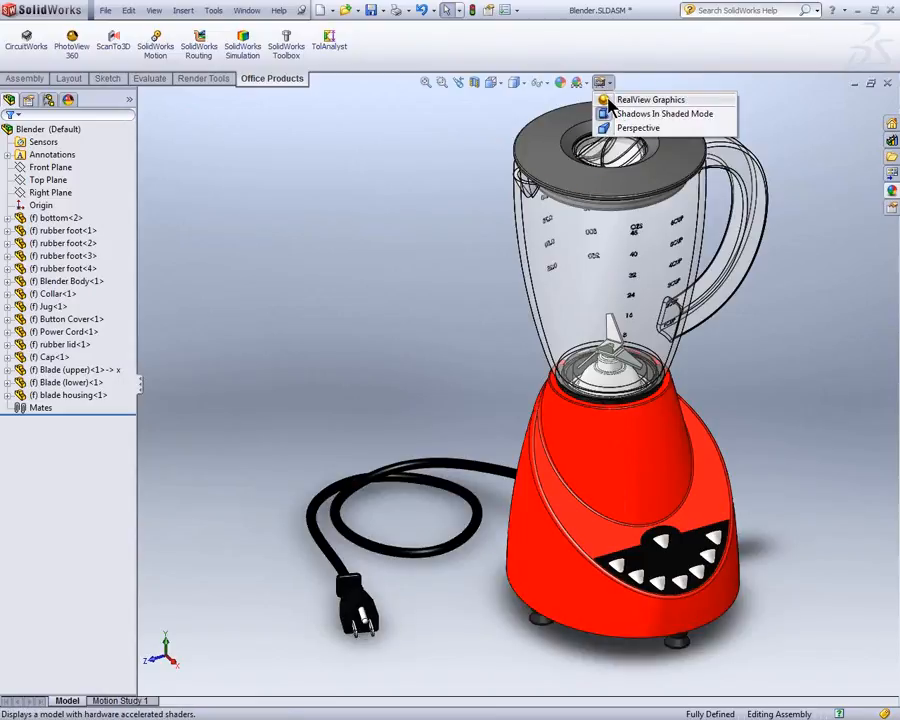
pyautogui.click(618, 110)
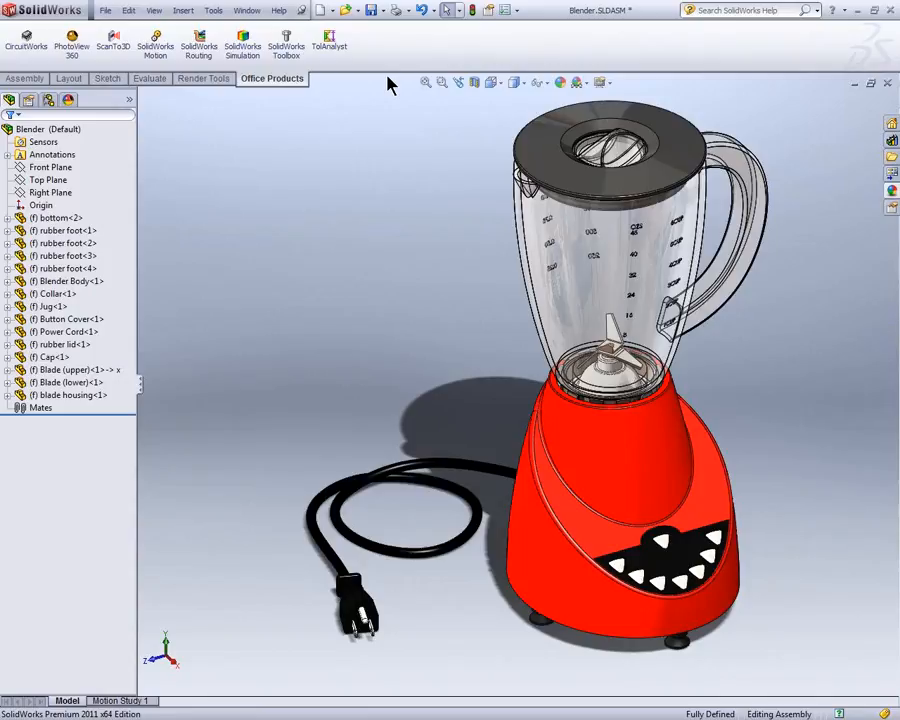
# Step: Load the PhotoView 360 add-in and display the scene, lights and camera list with the rendering commands
pyautogui.click(82, 56)
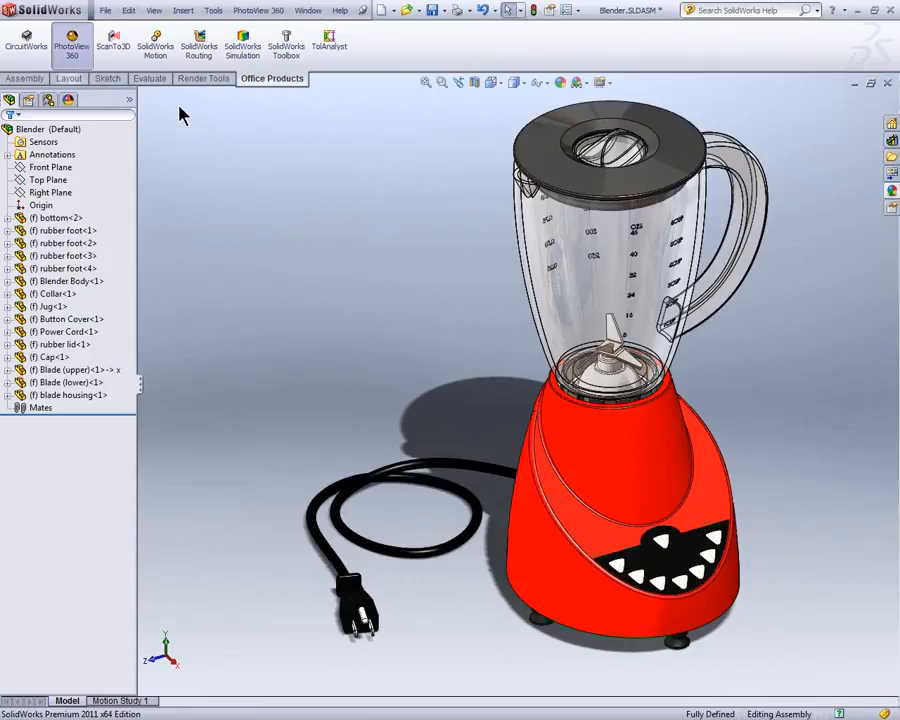
pyautogui.click(74, 101)
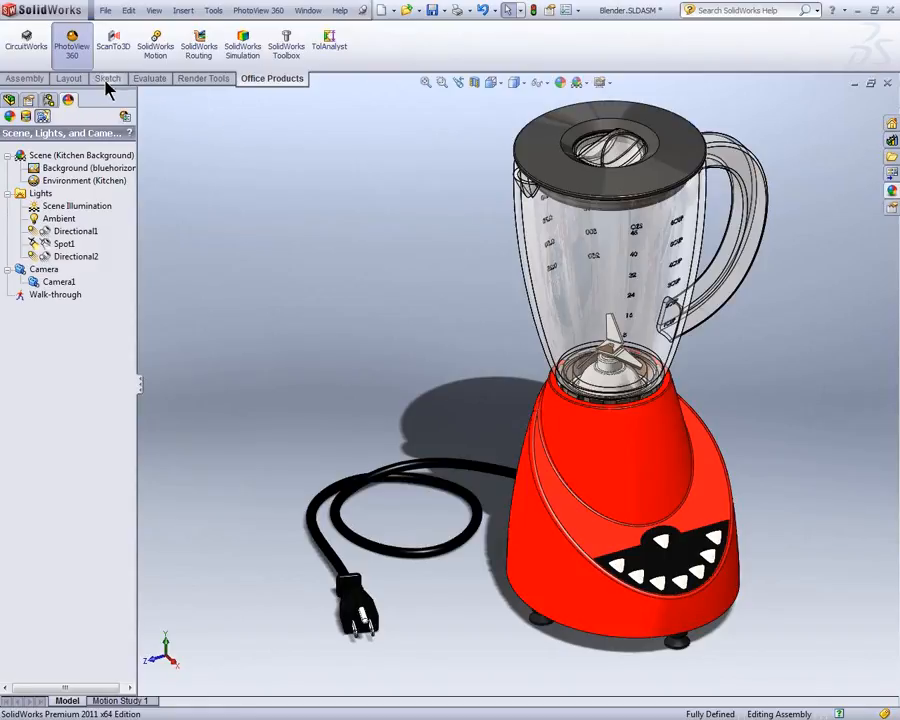
pyautogui.click(198, 80)
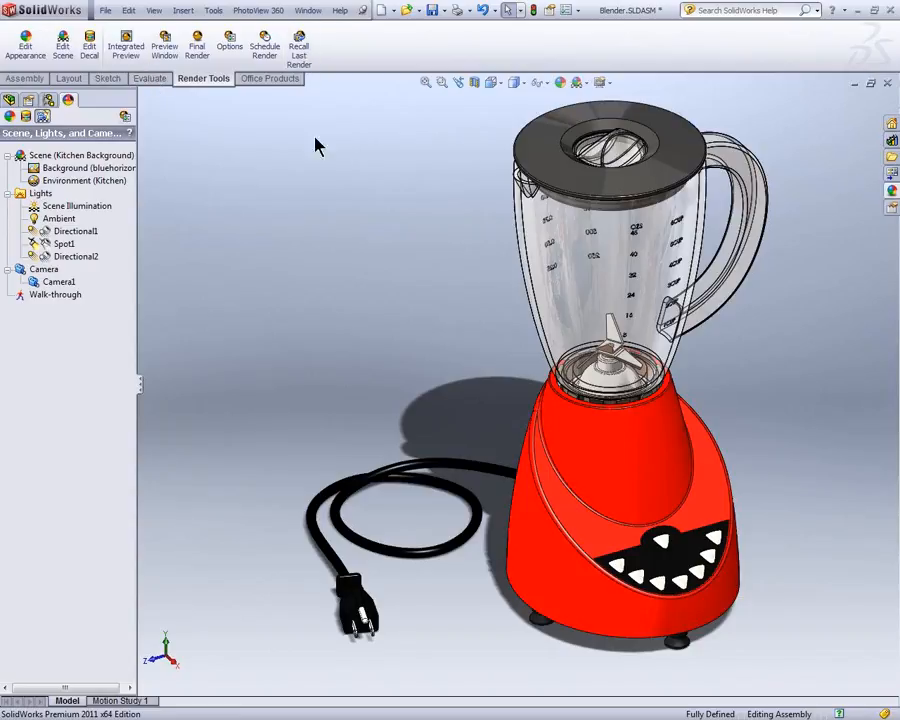
# Step: Close the Blender assembly and the Button Cover part without saving their changes
pyautogui.click(887, 84)
pyautogui.click(280, 222)
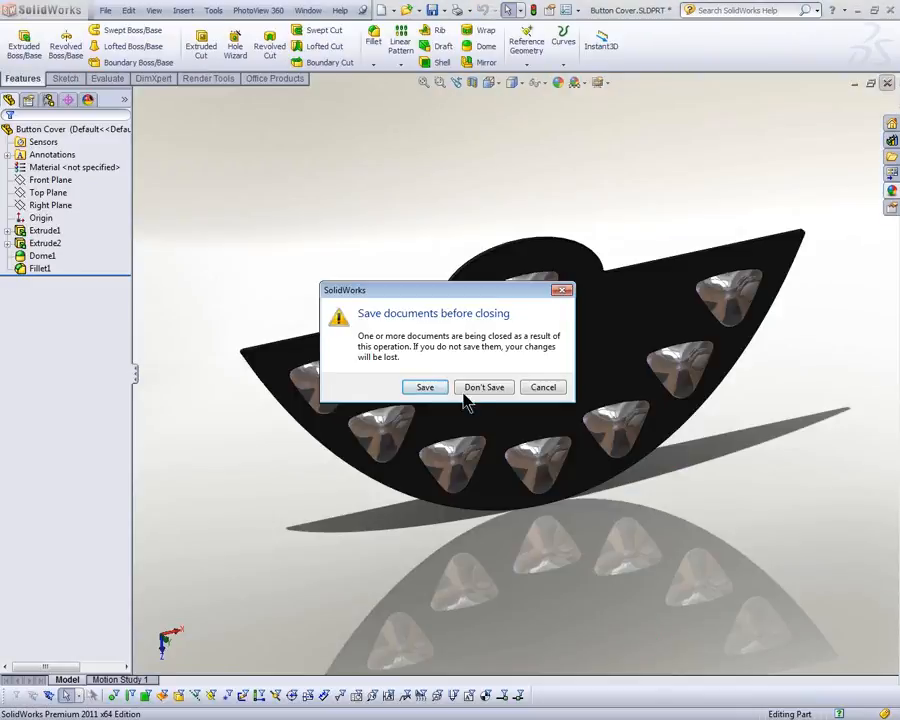
pyautogui.click(470, 386)
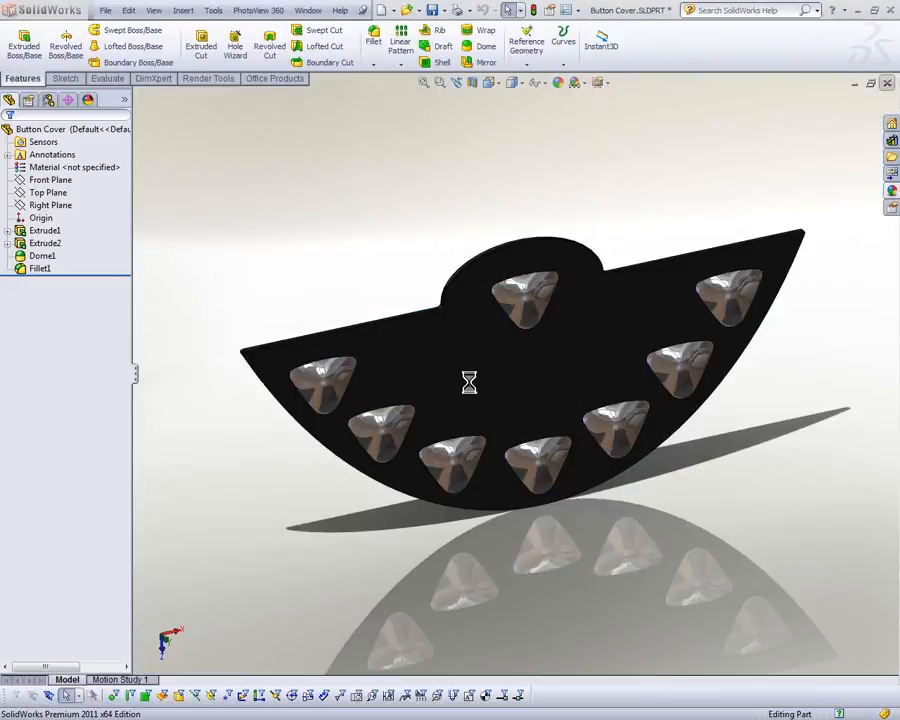
# Step: Open the recent wrench assembly TOP DOWN ASSY_& and start the PhotoView 360 Integrated Preview
pyautogui.press('r')
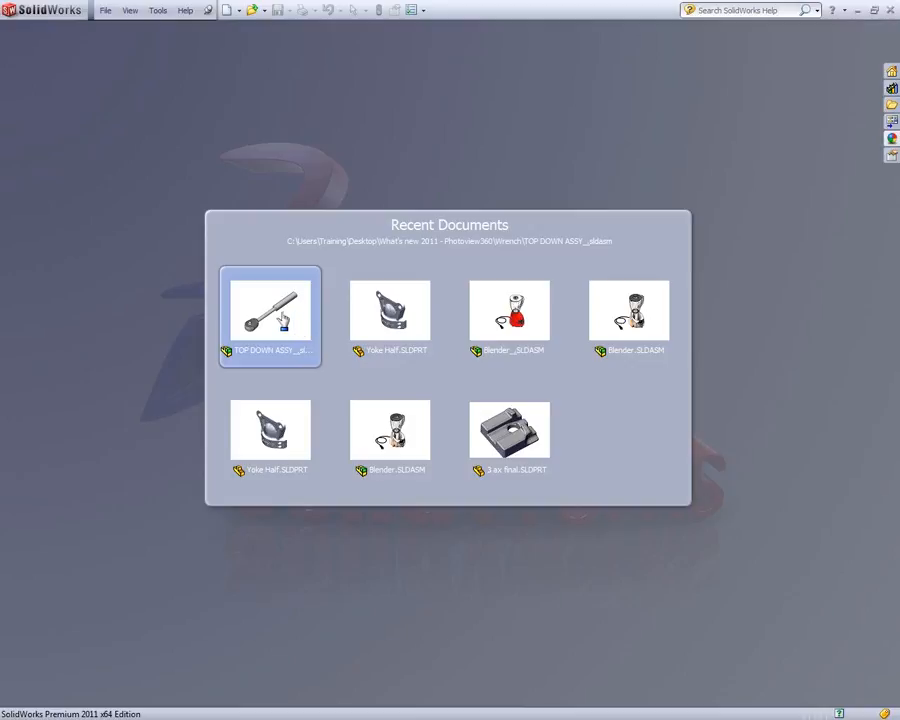
pyautogui.click(291, 322)
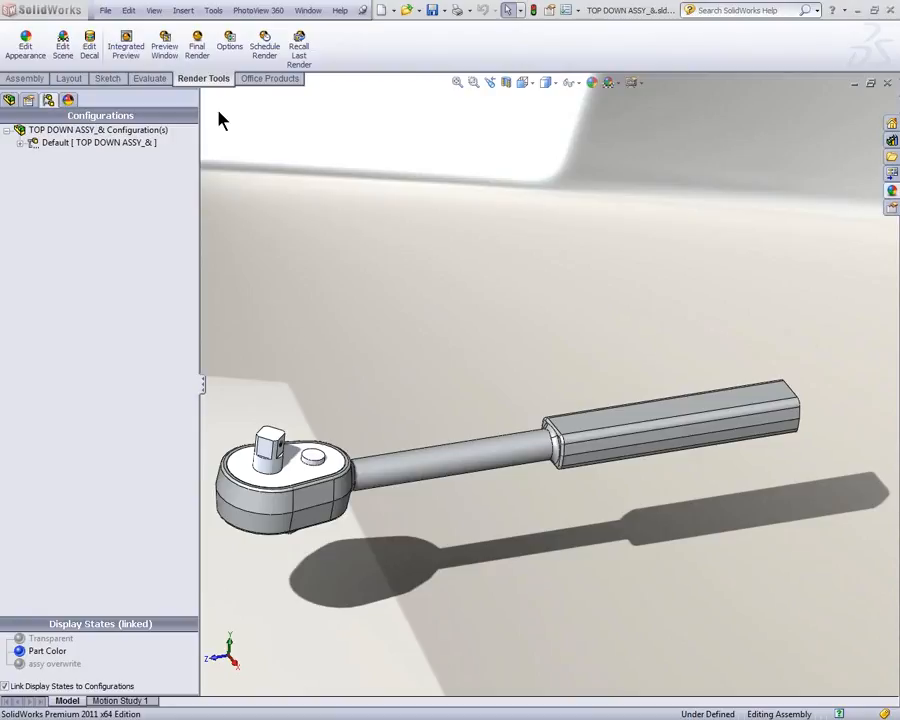
pyautogui.click(128, 52)
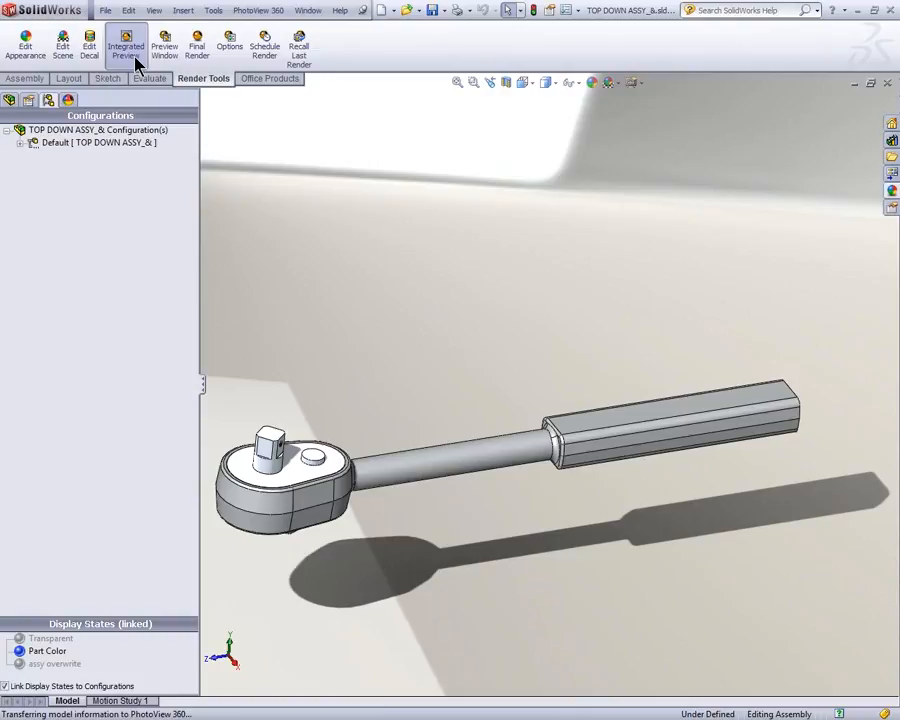
pyautogui.click(135, 58)
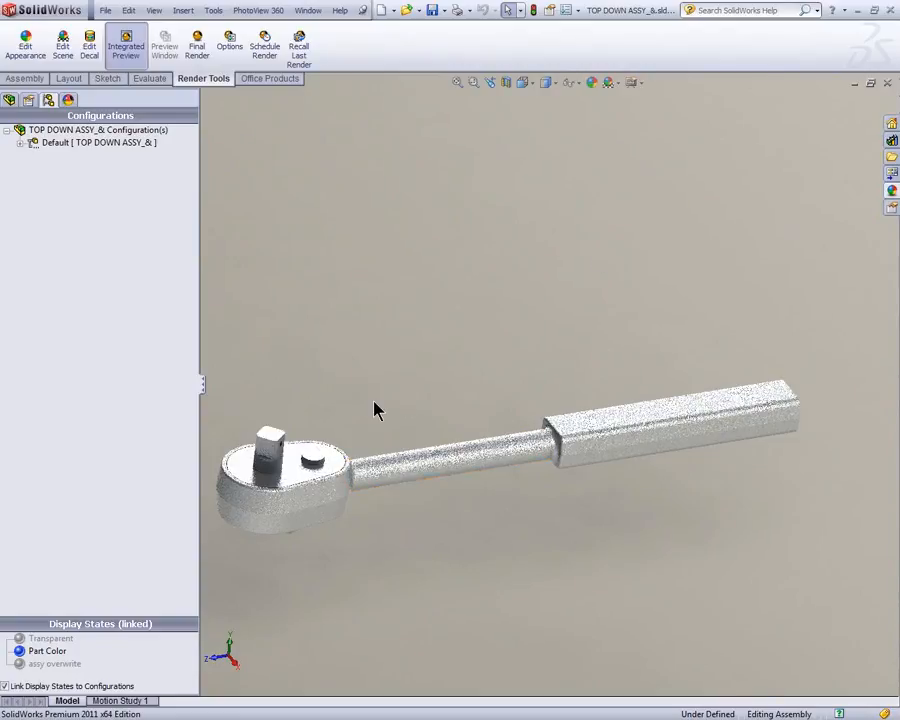
# Step: Examine the Integrated Preview of the wrench while orbiting around it and zooming out and in on the ratchet head
pyautogui.moveTo(380, 387); pyautogui.dragTo(446, 569, button='middle')
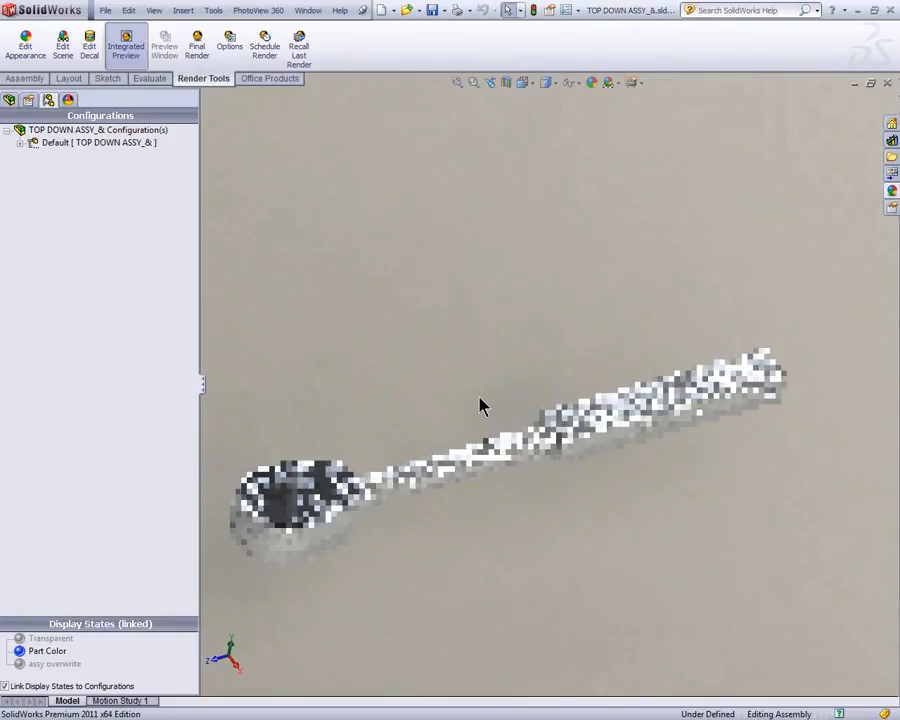
pyautogui.scroll(2, 448, 468)
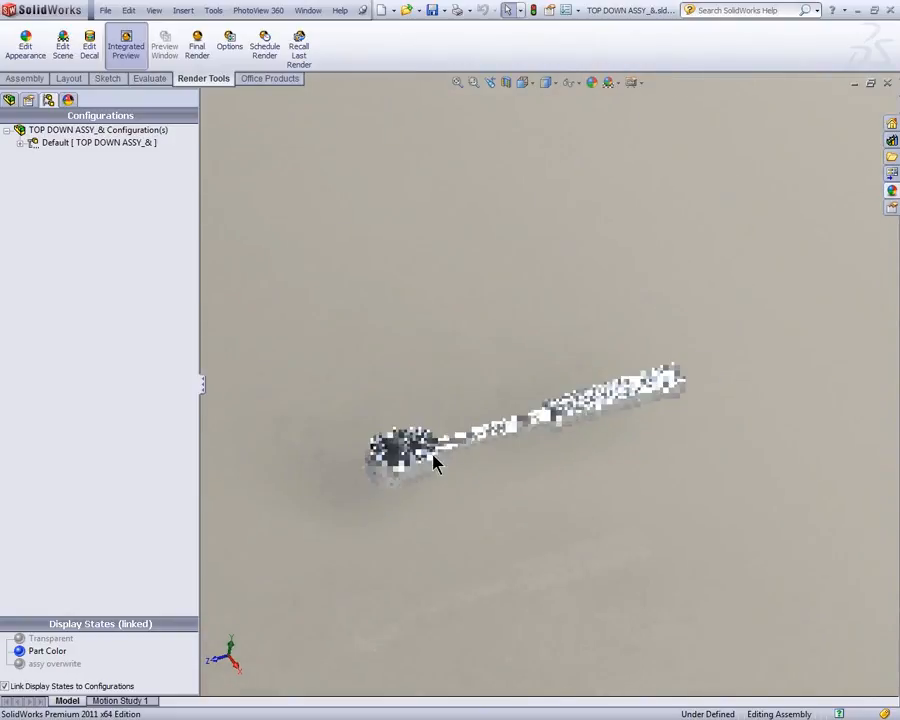
pyautogui.scroll(-4, 430, 450)
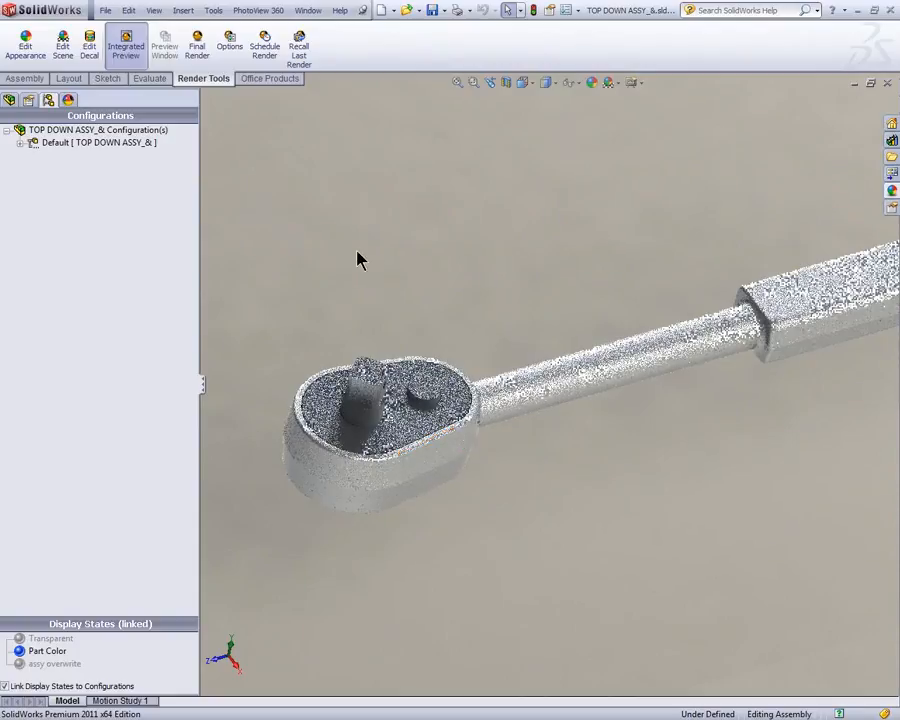
# Step: Replace the Integrated Preview with the separate Preview Window, examine its rendering while orbiting the wrench, and close it
pyautogui.click(133, 58)
pyautogui.click(168, 62)
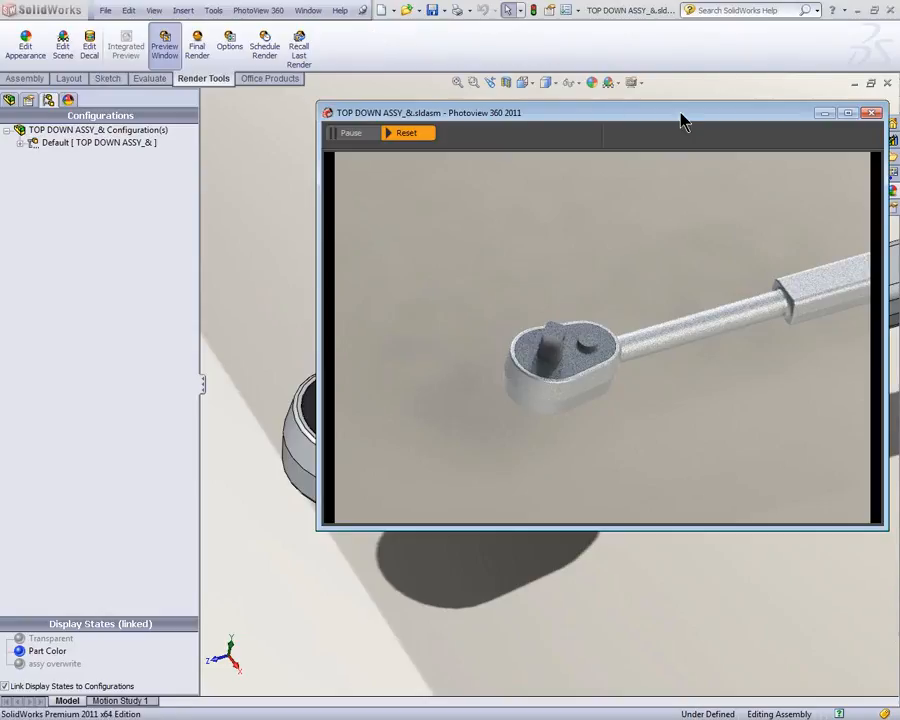
pyautogui.moveTo(403, 115); pyautogui.dragTo(580, 227)
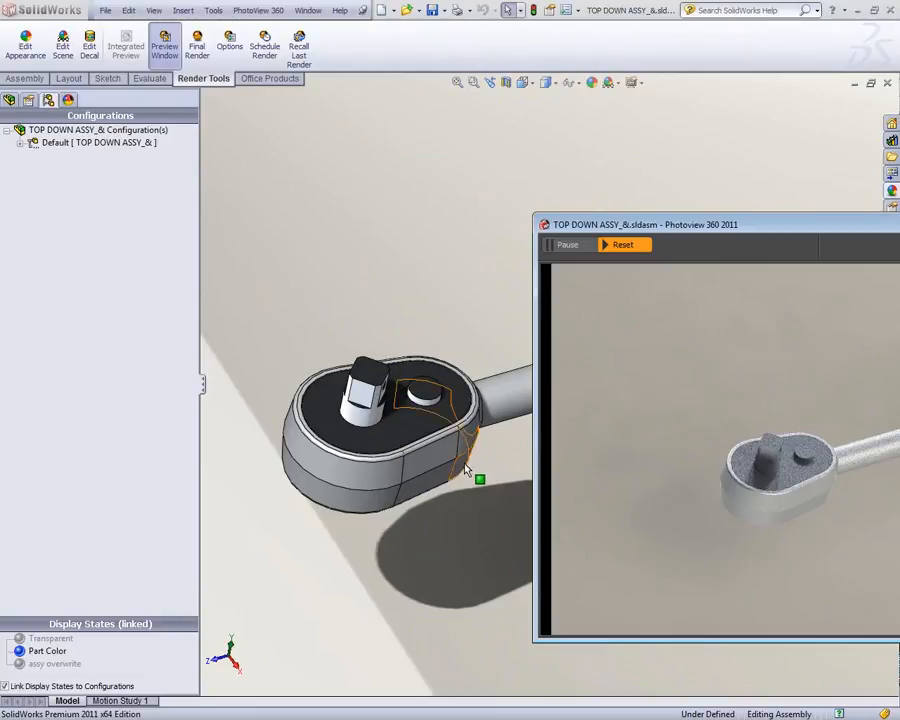
pyautogui.moveTo(461, 488); pyautogui.dragTo(443, 477, button='right')
pyautogui.moveTo(448, 482); pyautogui.dragTo(376, 438, button='middle')
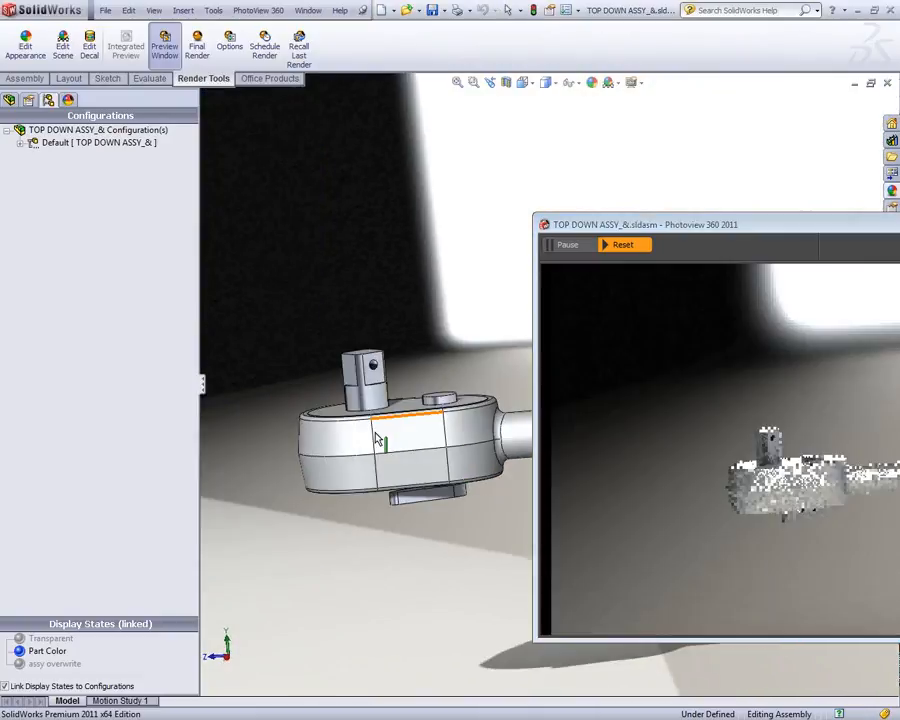
pyautogui.moveTo(441, 483); pyautogui.dragTo(396, 427, button='middle')
pyautogui.scroll(1, 482, 444)
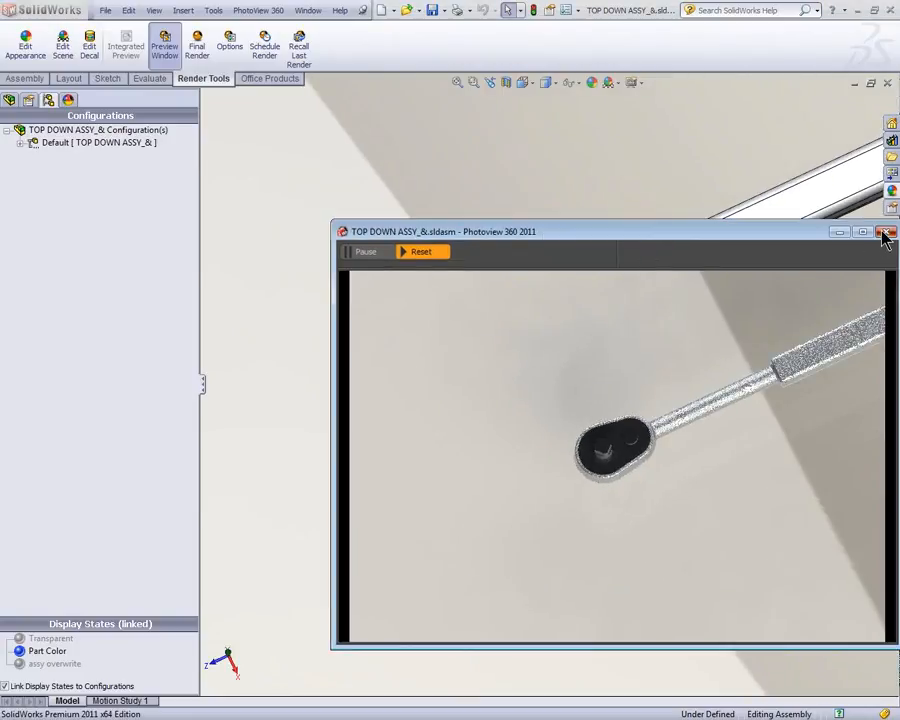
pyautogui.click(886, 233)
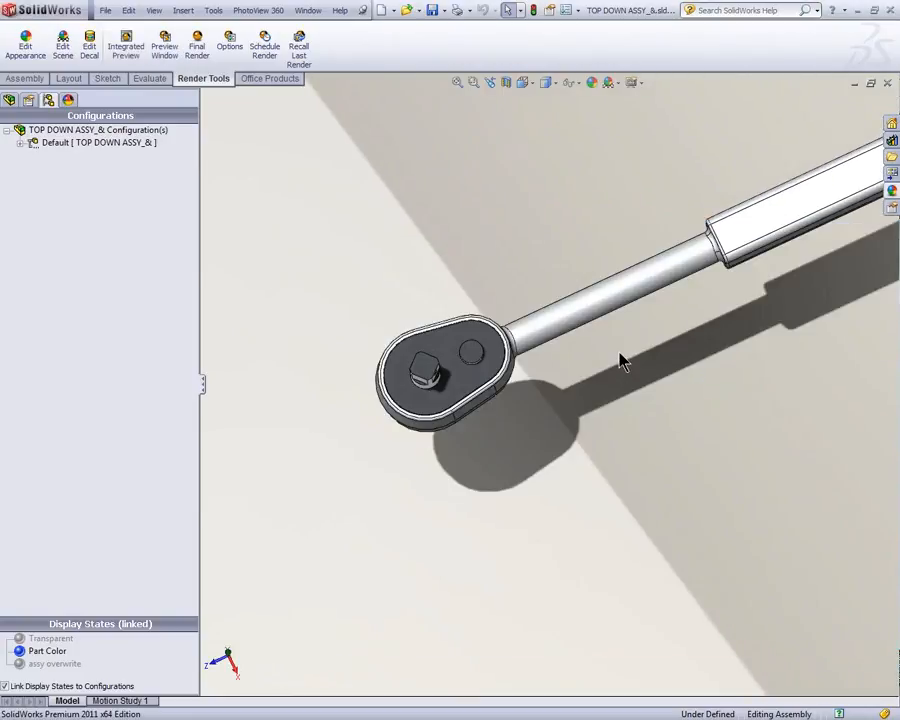
# Step: Restore the saved upper iso orientation and split the graphics area with Two View - Vertical
pyautogui.press('space')
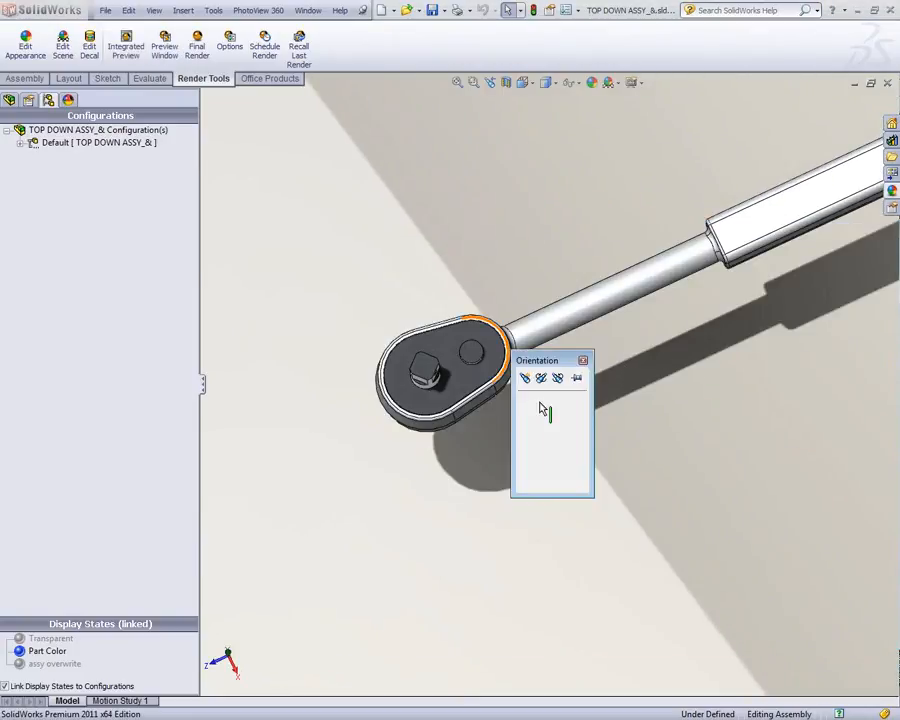
pyautogui.doubleClick(540, 403)
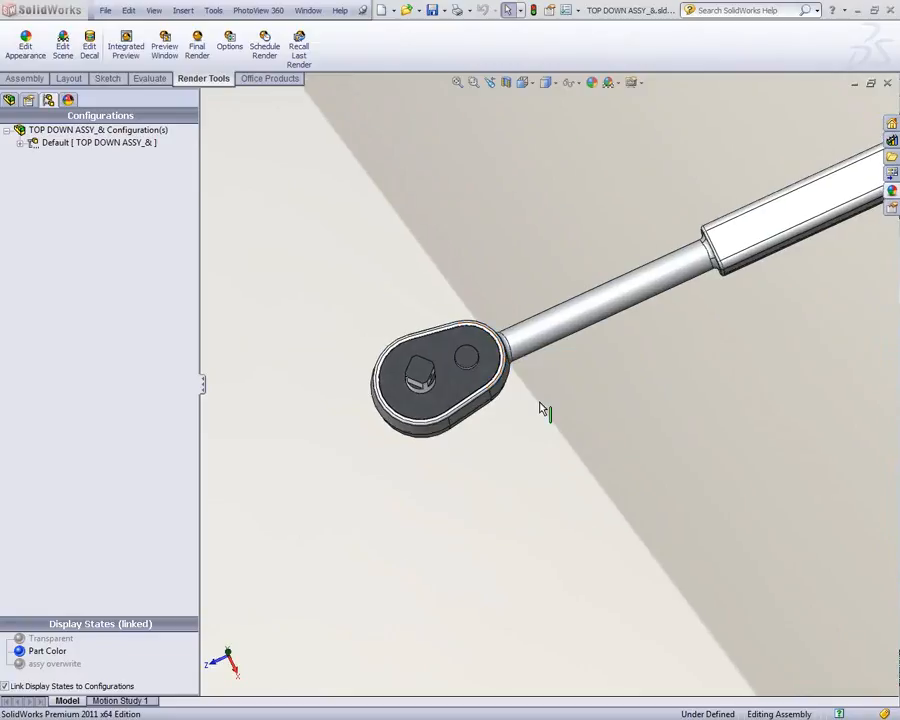
pyautogui.click(522, 83)
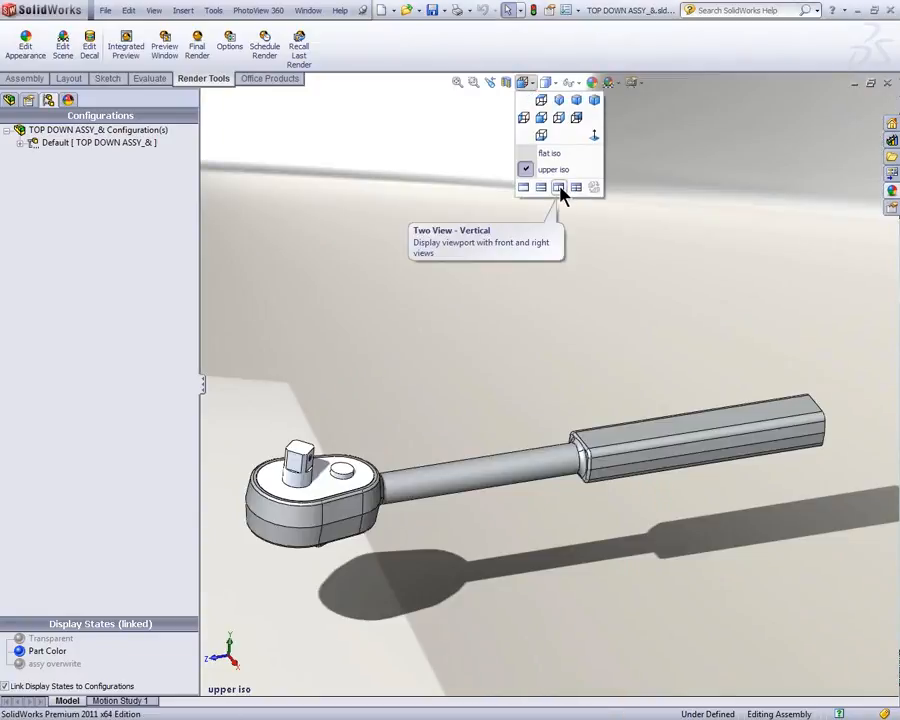
pyautogui.click(560, 189)
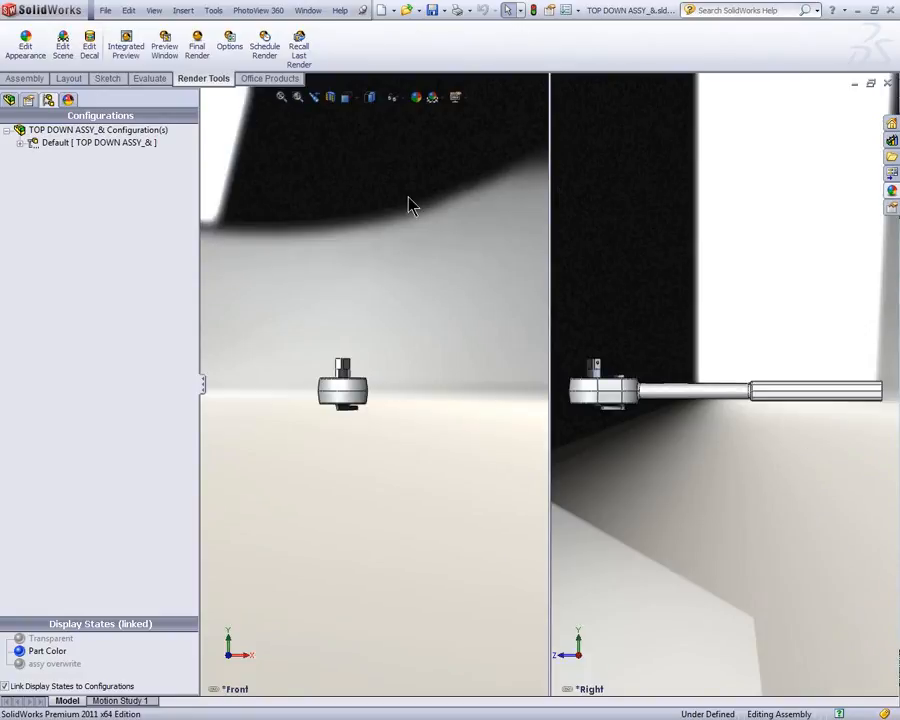
# Step: Unlink the two views and orient the Front viewport to the saved upper iso view
pyautogui.click(348, 98)
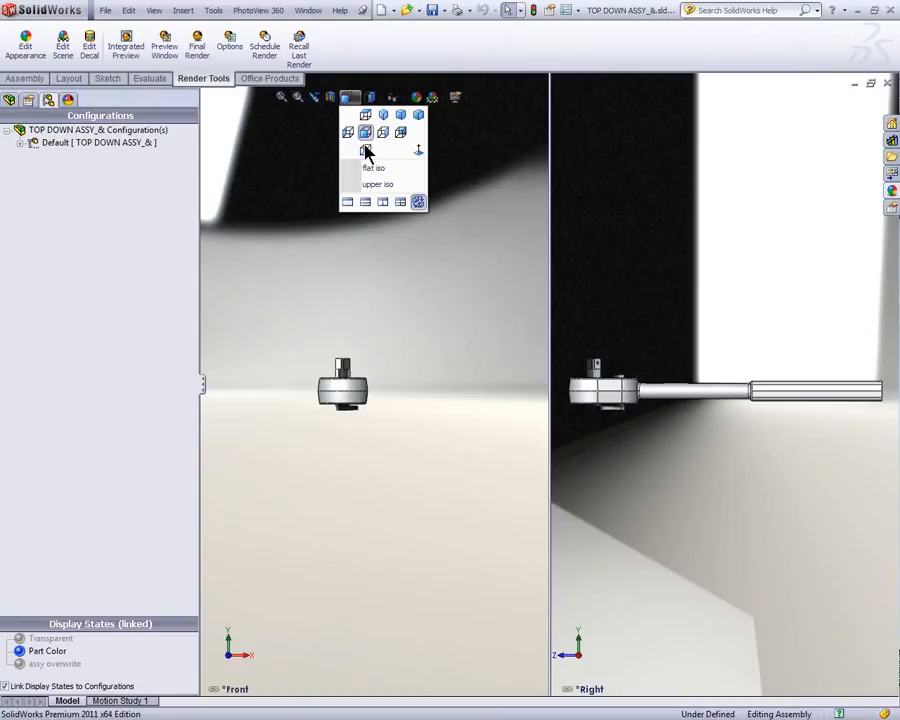
pyautogui.click(420, 205)
pyautogui.moveTo(432, 331); pyautogui.dragTo(336, 360, button='middle')
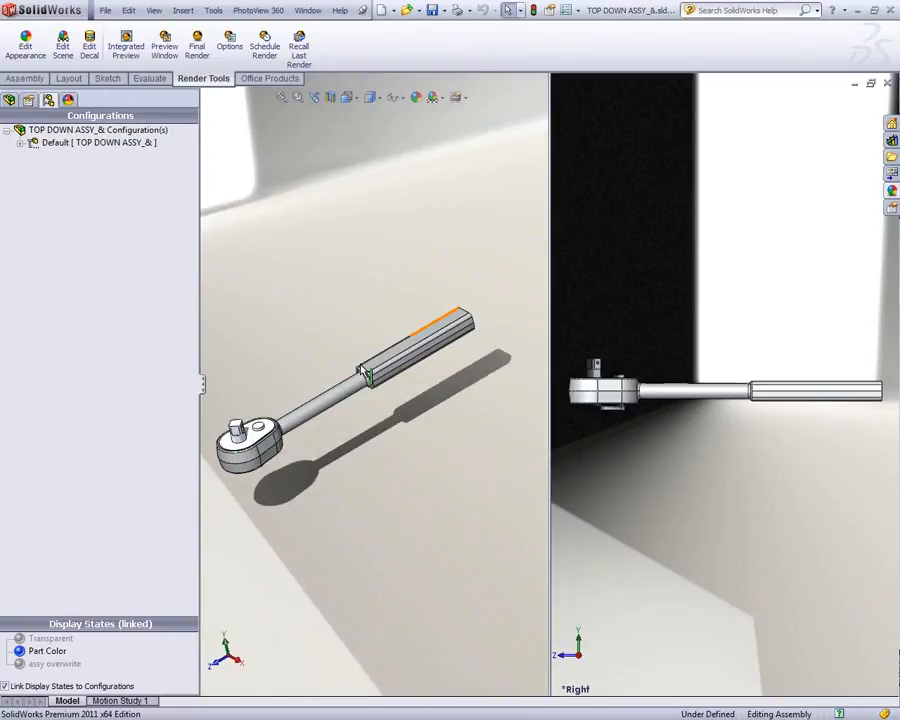
pyautogui.press('space')
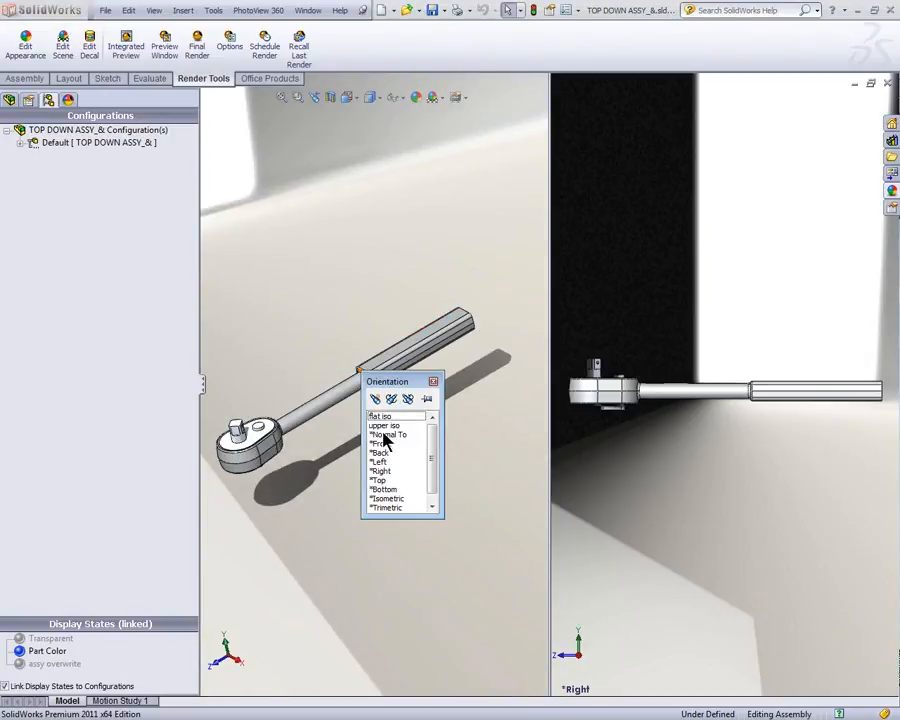
pyautogui.doubleClick(377, 425)
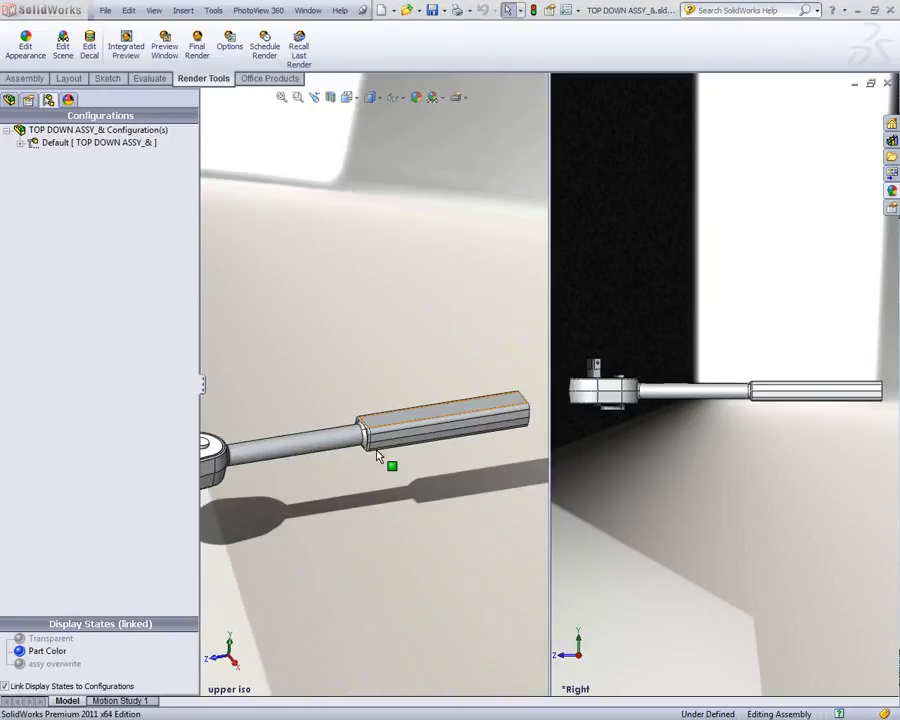
# Step: Hide the FeatureManager tree area and narrow the upper iso viewport to give the Right viewport more room
pyautogui.click(202, 387)
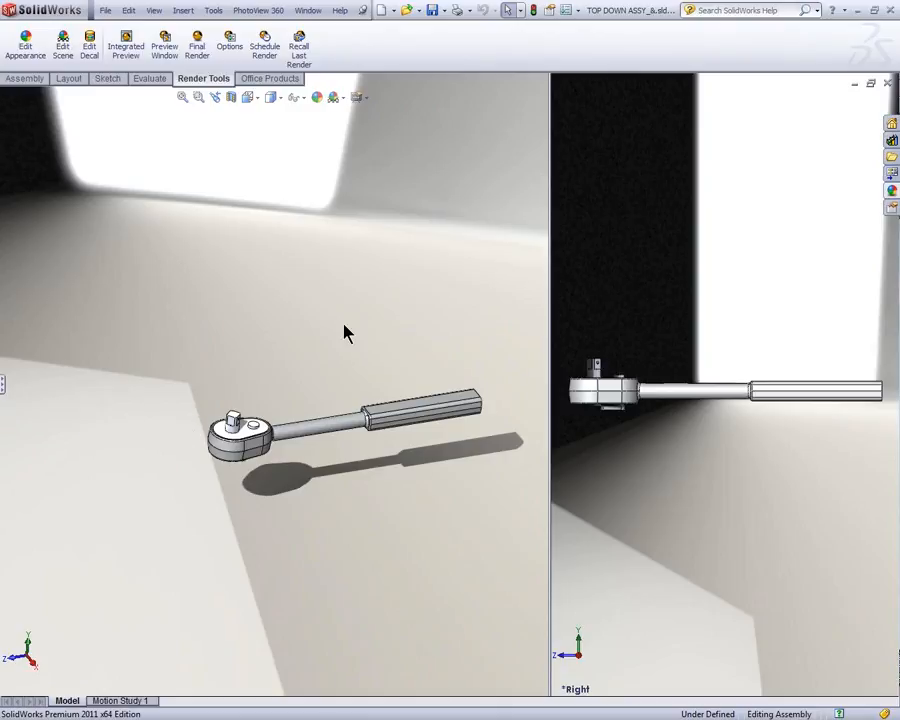
pyautogui.keyDown('ctrl'); pyautogui.moveTo(343, 318); pyautogui.dragTo(281, 259, button='middle'); pyautogui.keyUp('ctrl')
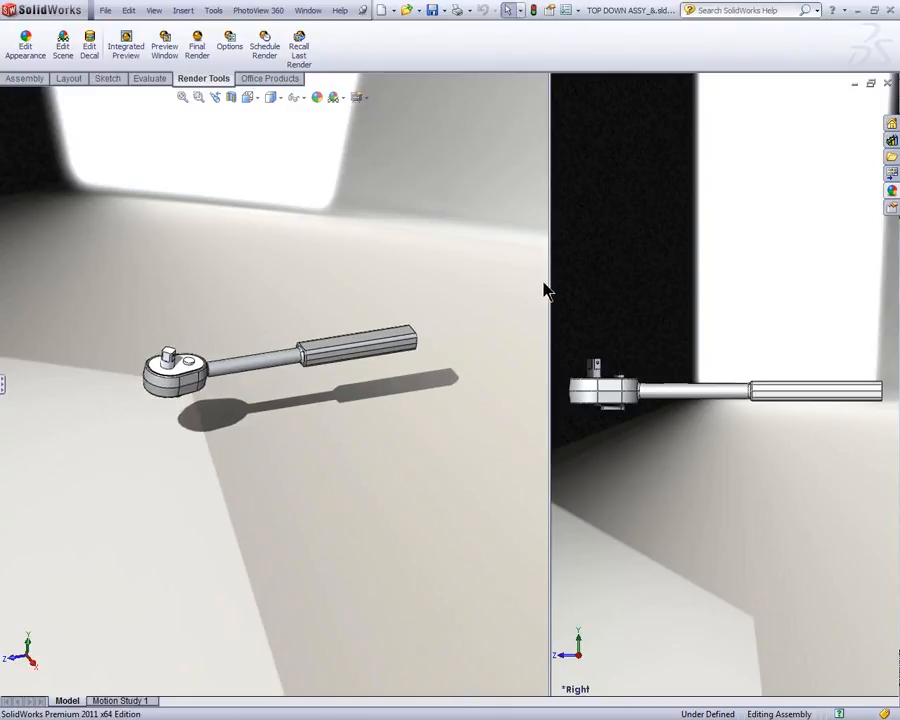
pyautogui.moveTo(549, 281); pyautogui.dragTo(460, 283)
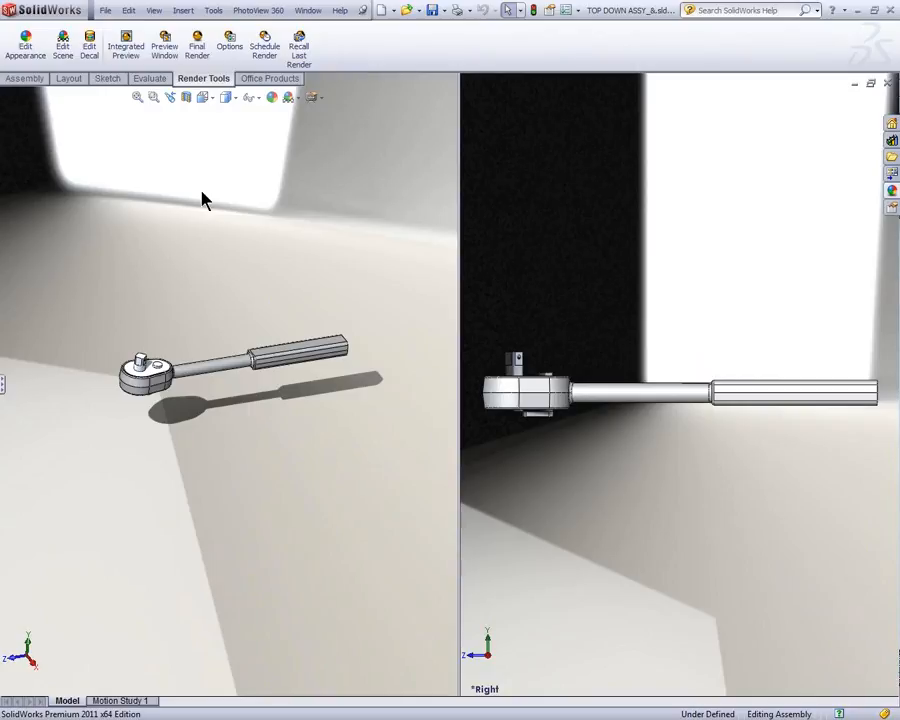
# Step: Start the Integrated Preview in the upper iso viewport and orbit and zoom the other viewport onto the ratchet head
pyautogui.click(125, 46)
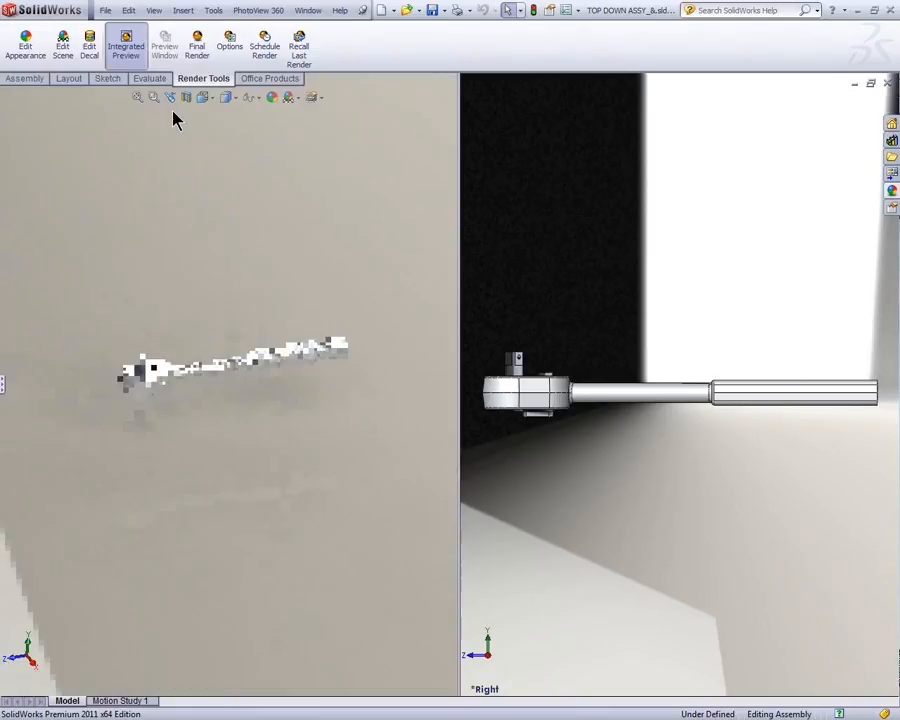
pyautogui.moveTo(595, 297); pyautogui.dragTo(653, 368, button='middle')
pyautogui.scroll(-3, 620, 456)
pyautogui.moveTo(581, 454); pyautogui.dragTo(580, 402, button='middle')
pyautogui.scroll(2, 490, 421)
pyautogui.scroll(-4, 494, 418)
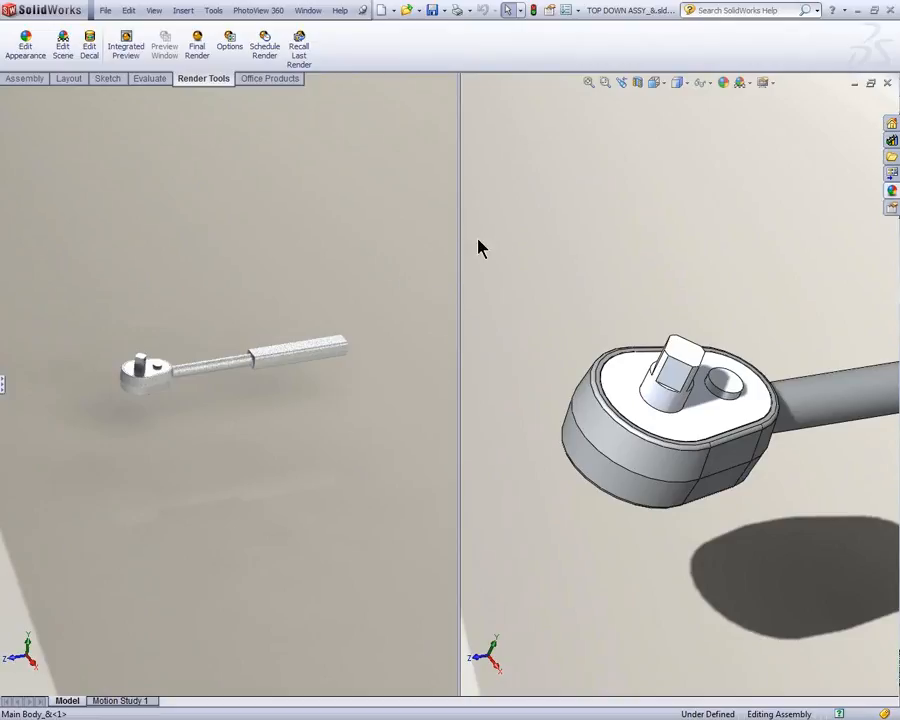
# Step: Switch the active viewport back and forth to compare the Integrated Preview with the shaded model view
pyautogui.click(420, 248)
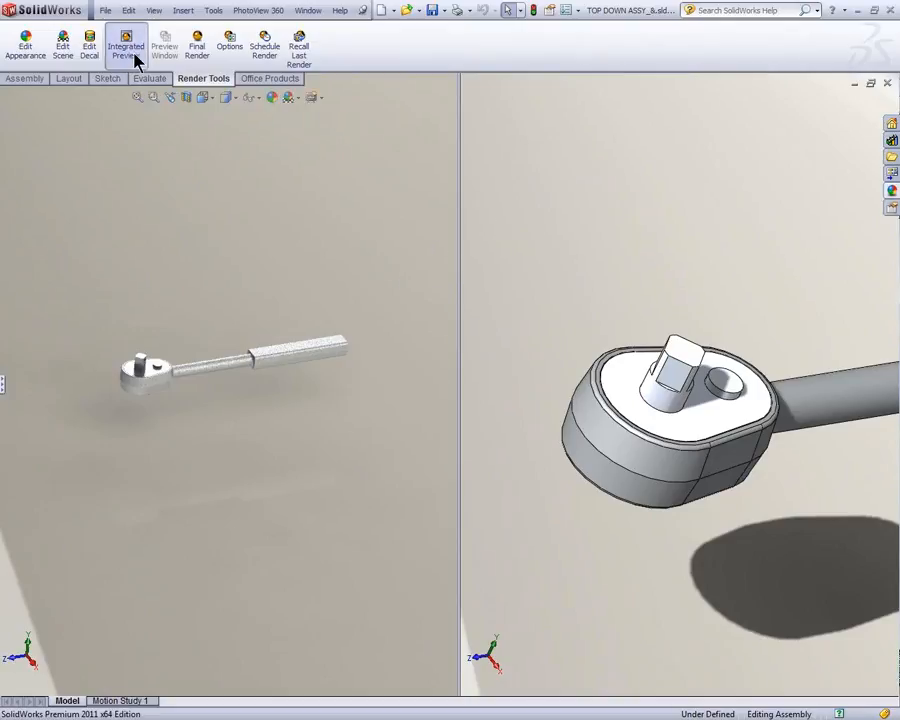
pyautogui.click(540, 208)
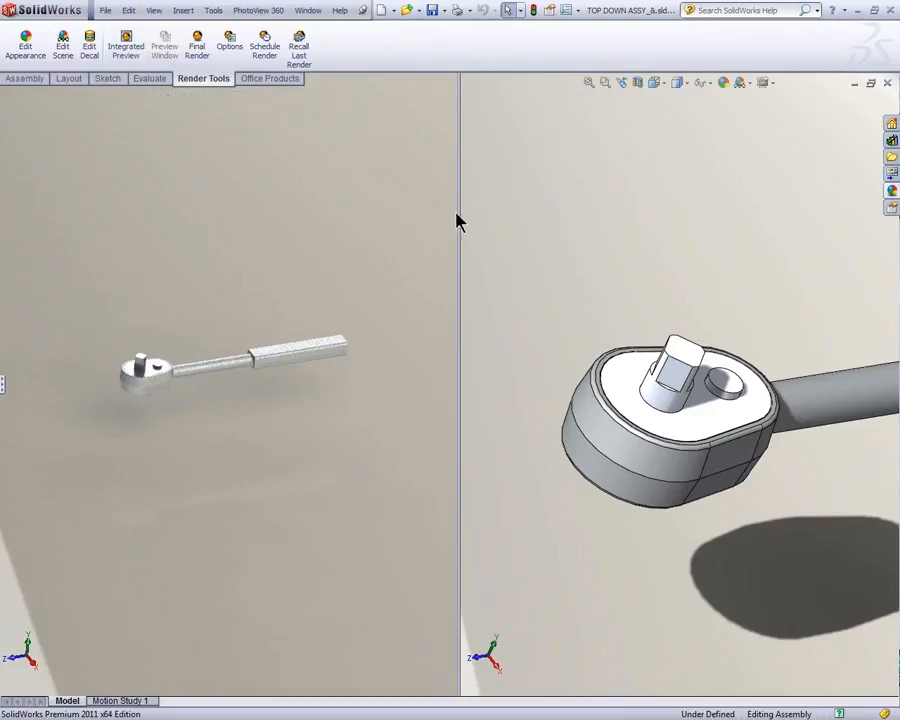
pyautogui.click(365, 252)
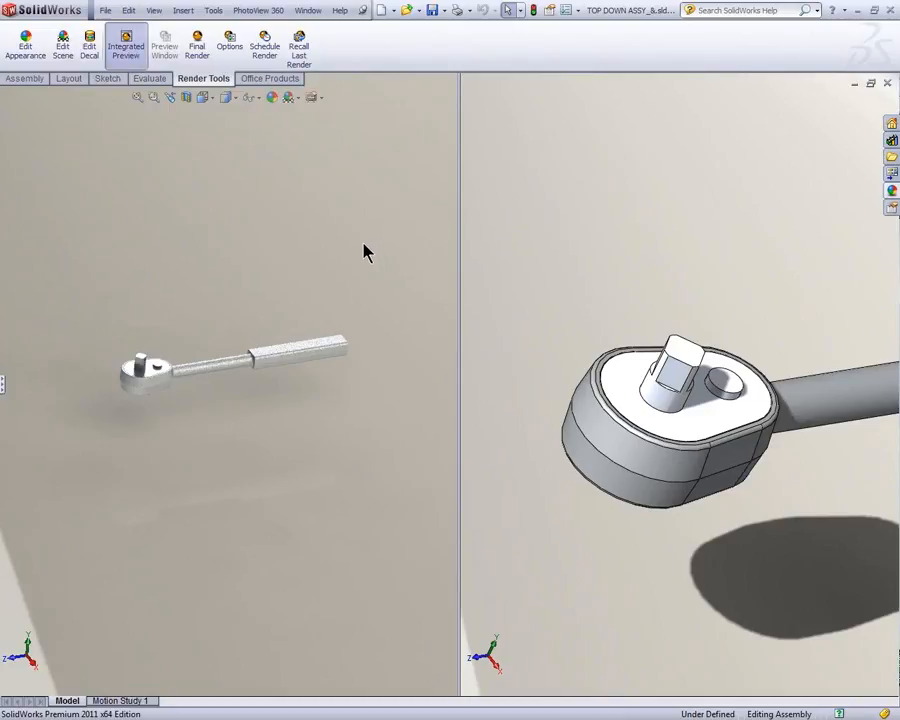
# Step: Show the FeatureManager tree area again and widen the viewport that holds the Integrated Preview
pyautogui.click(4, 386)
pyautogui.keyDown('ctrl'); pyautogui.moveTo(230, 424); pyautogui.dragTo(313, 400, button='middle'); pyautogui.keyUp('ctrl')
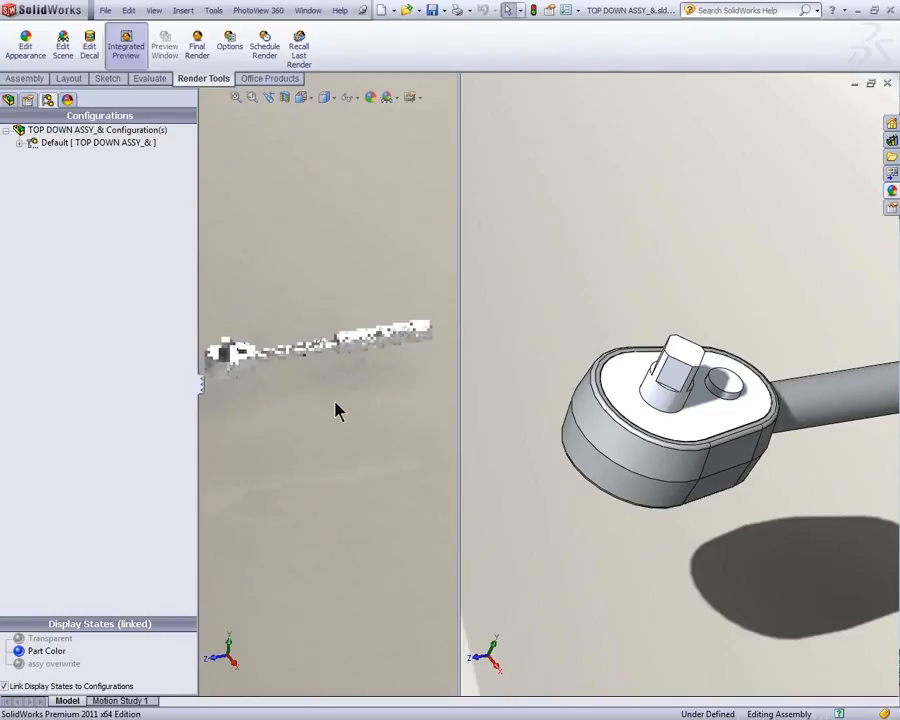
pyautogui.moveTo(460, 383); pyautogui.dragTo(551, 366)
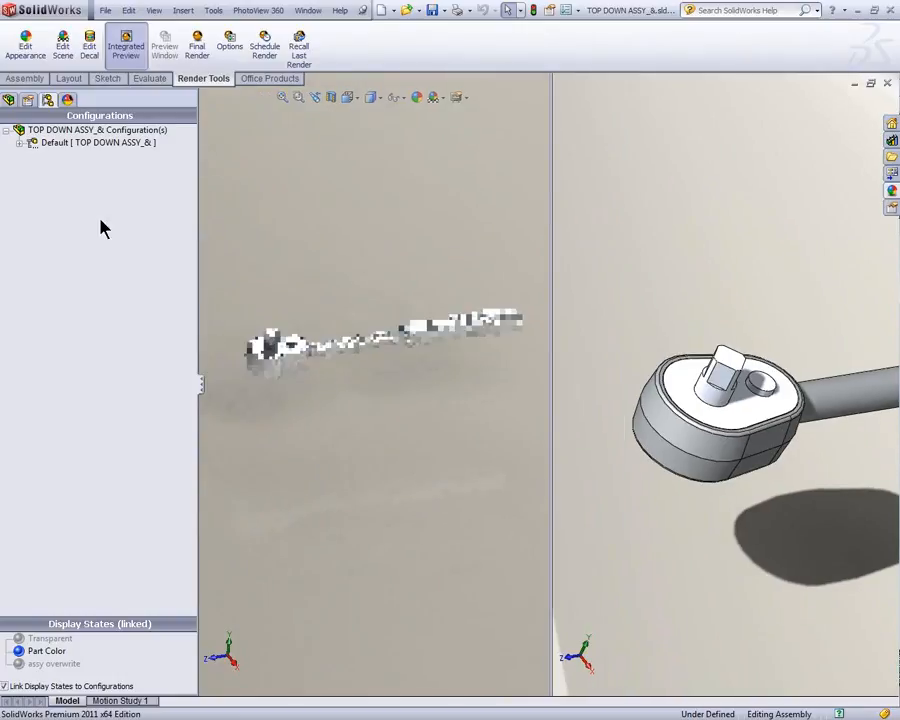
# Step: Replace the Integrated Preview with the Preview Window and merge the split viewports into a single view beside it
pyautogui.click(133, 52)
pyautogui.click(166, 52)
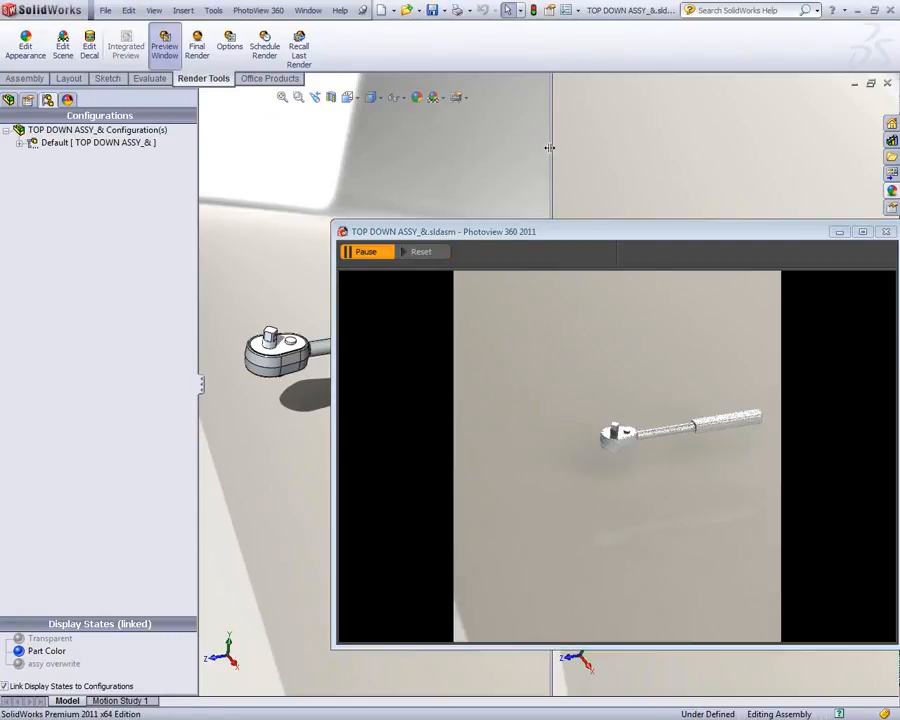
pyautogui.doubleClick(550, 200)
pyautogui.moveTo(535, 243); pyautogui.dragTo(700, 338)
pyautogui.keyDown('ctrl'); pyautogui.moveTo(452, 262); pyautogui.dragTo(335, 221, button='middle'); pyautogui.keyUp('ctrl')
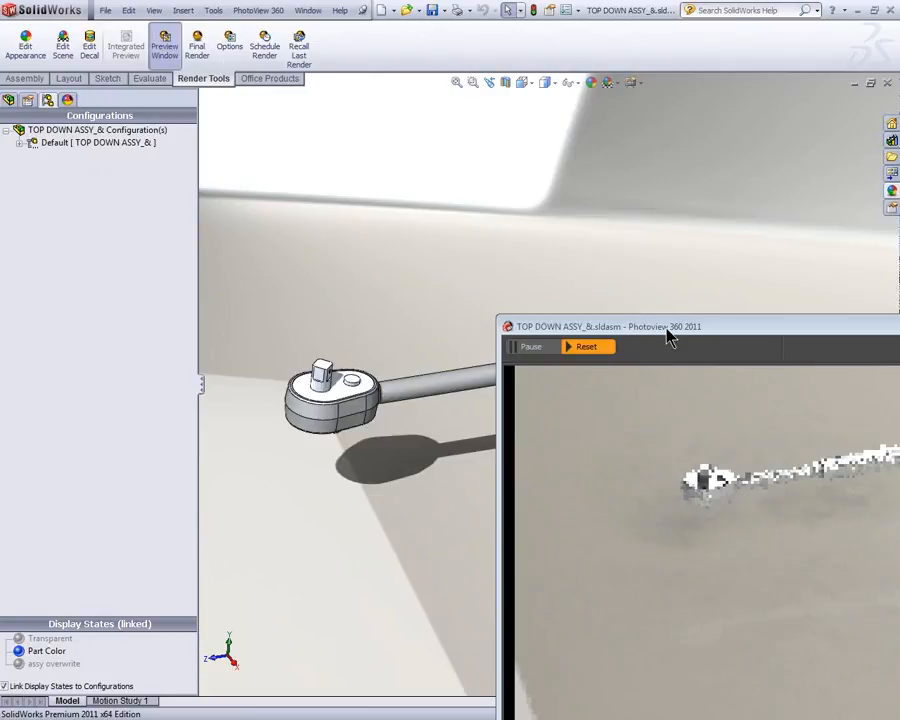
# Step: Explode the wrench assembly using ExplView1 of the Default configuration
pyautogui.click(20, 142)
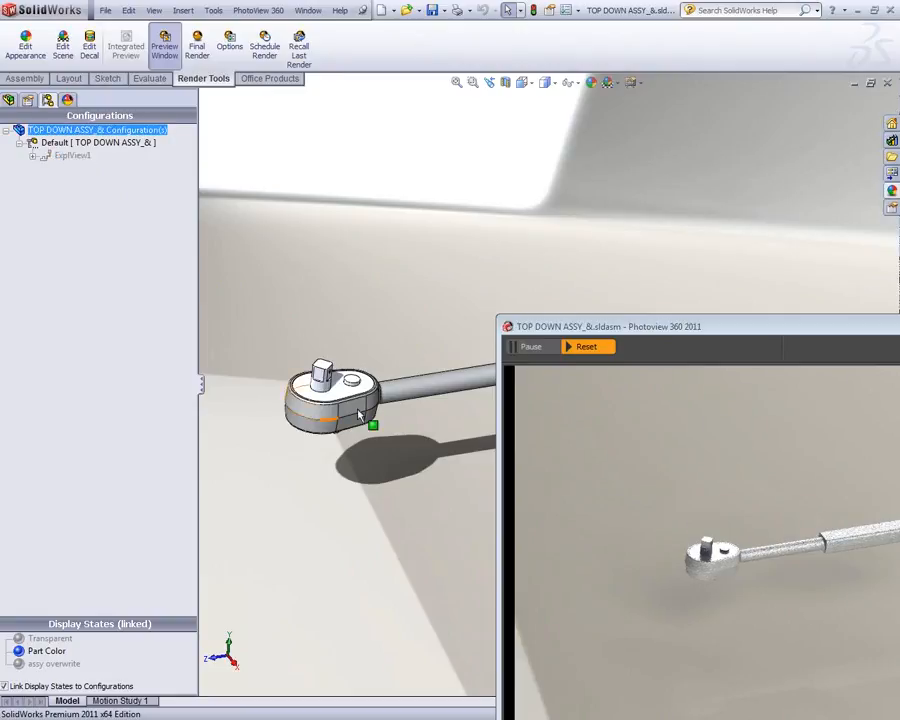
pyautogui.click(70, 156)
pyautogui.rightClick(68, 160)
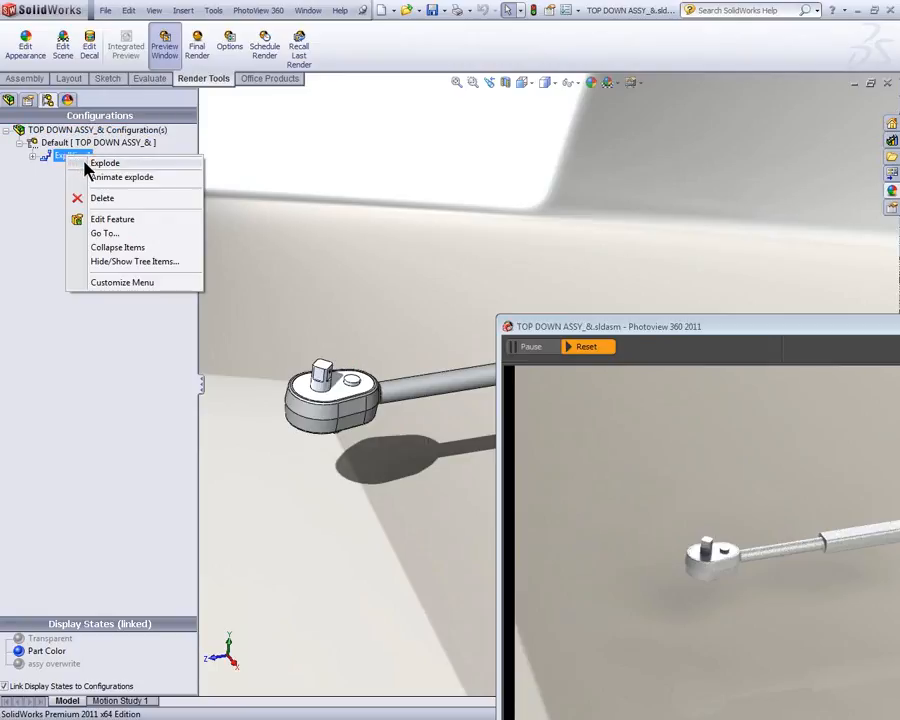
pyautogui.click(104, 163)
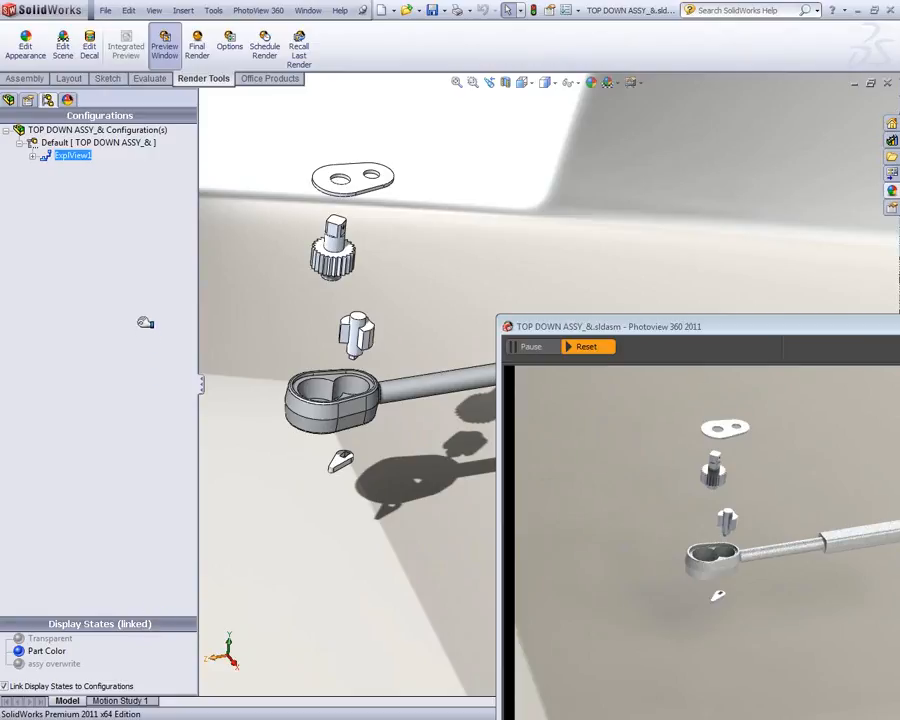
# Step: Activate the assy overwrite display state and collapse the ExplView1 exploded view
pyautogui.moveTo(146, 623); pyautogui.dragTo(146, 323)
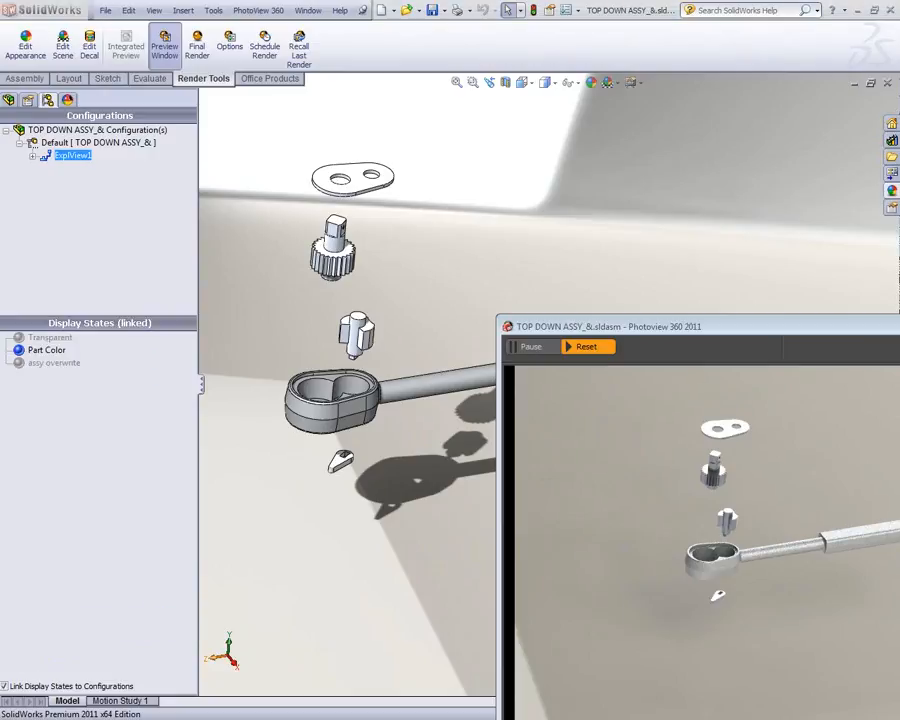
pyautogui.doubleClick(50, 364)
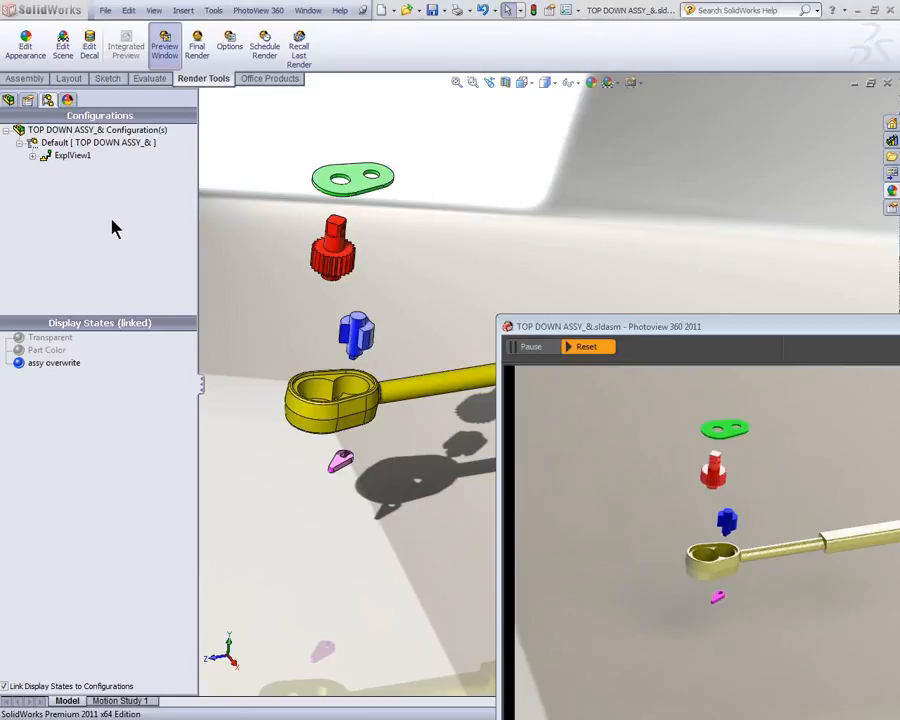
pyautogui.rightClick(72, 157)
pyautogui.click(100, 161)
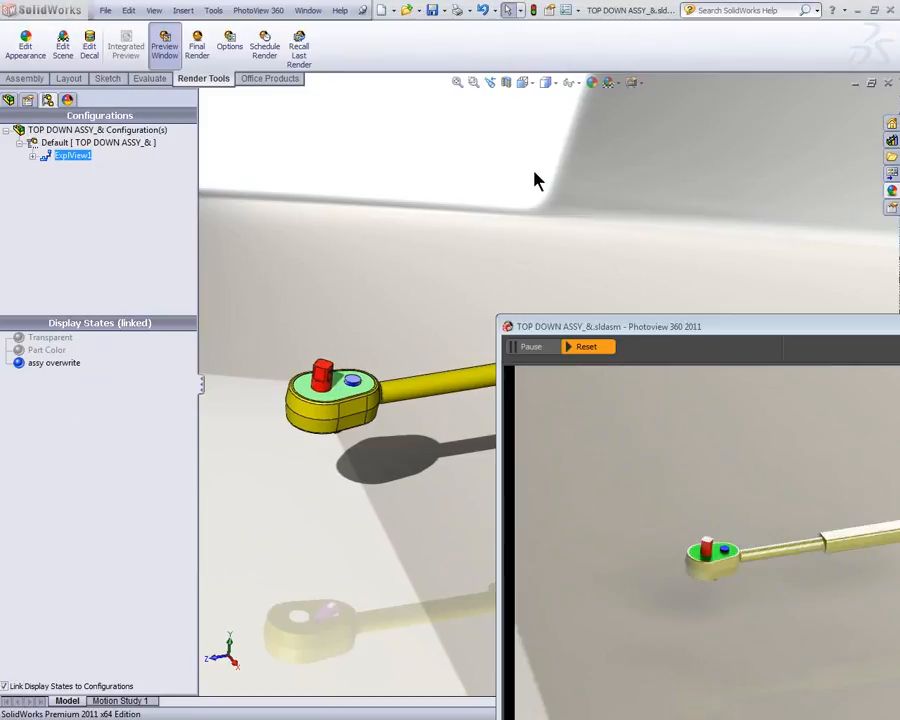
# Step: Turn on Perspective for the model view and reposition the PhotoView 360 preview window to compare both views
pyautogui.click(635, 84)
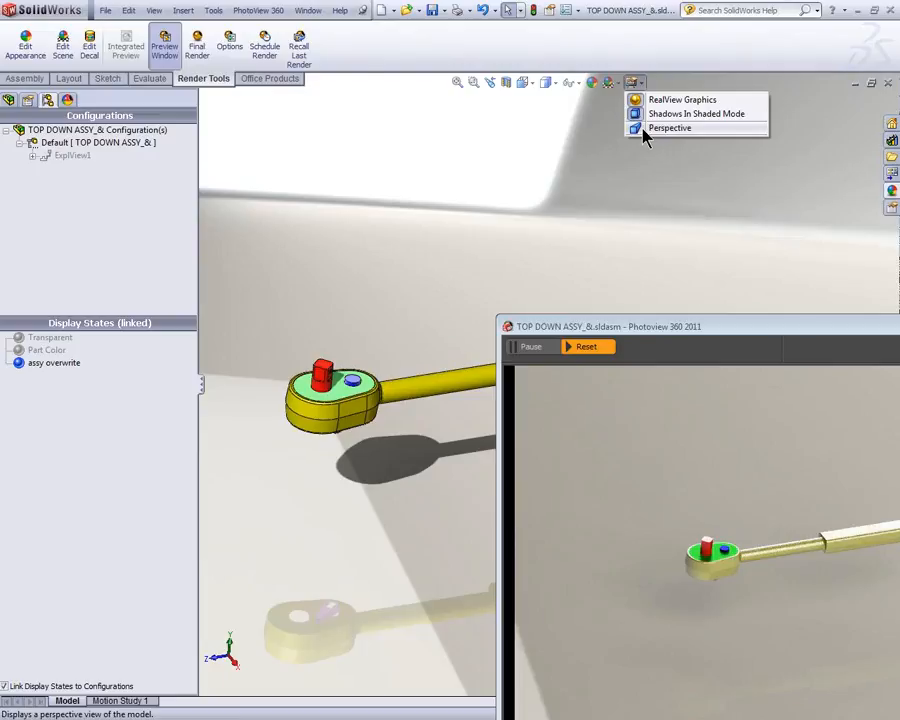
pyautogui.click(643, 128)
pyautogui.moveTo(727, 330); pyautogui.dragTo(698, 274)
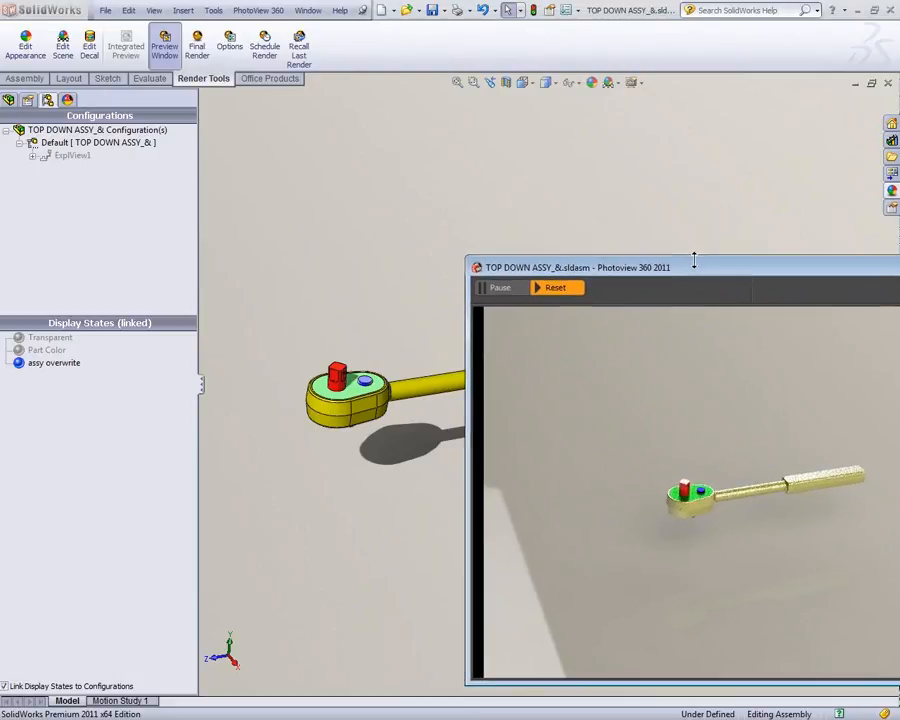
pyautogui.moveTo(382, 295); pyautogui.dragTo(450, 424, button='middle')
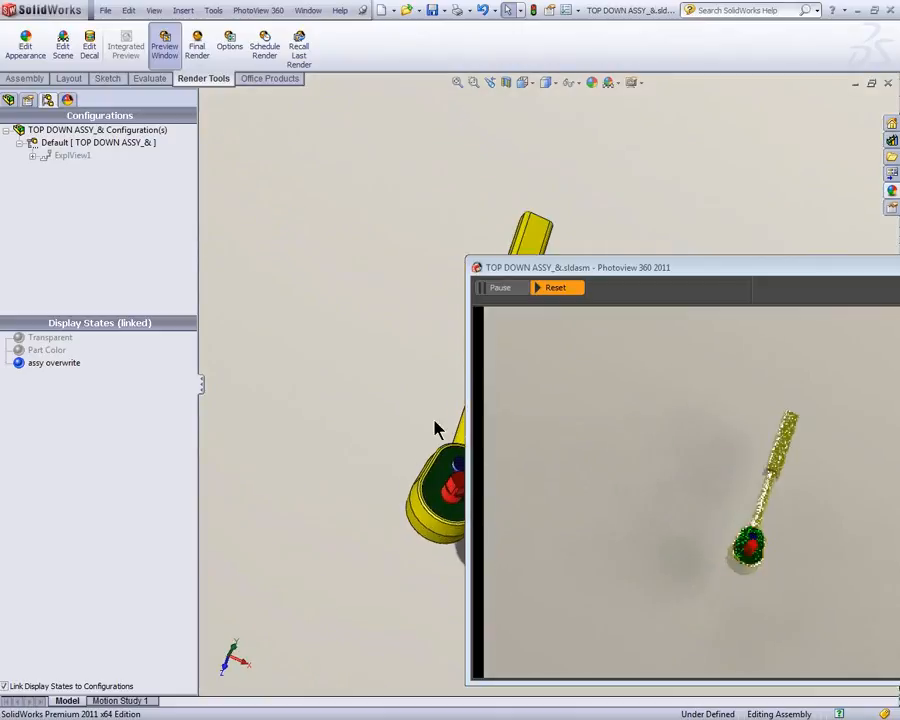
pyautogui.scroll(-2, 437, 430)
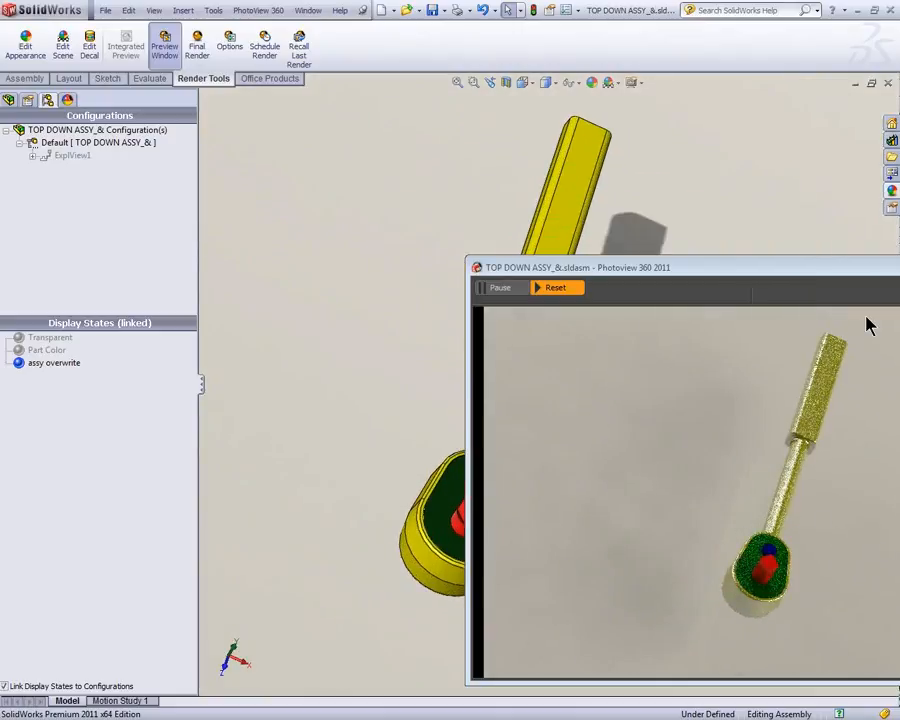
pyautogui.moveTo(464, 446); pyautogui.dragTo(472, 380, button='middle')
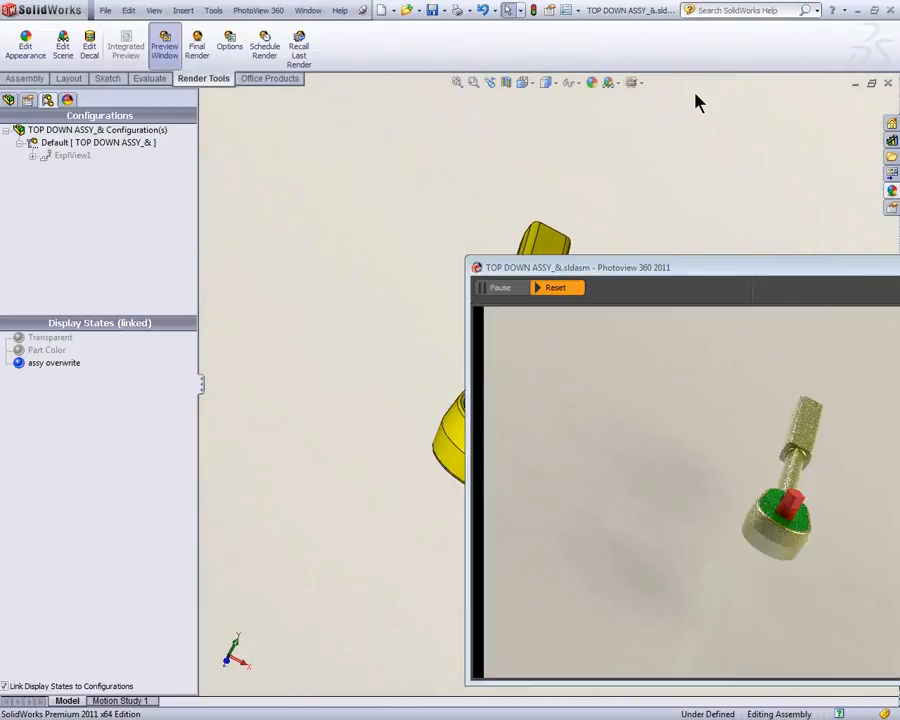
# Step: Turn off Perspective for the wrench assembly's model view
pyautogui.click(636, 84)
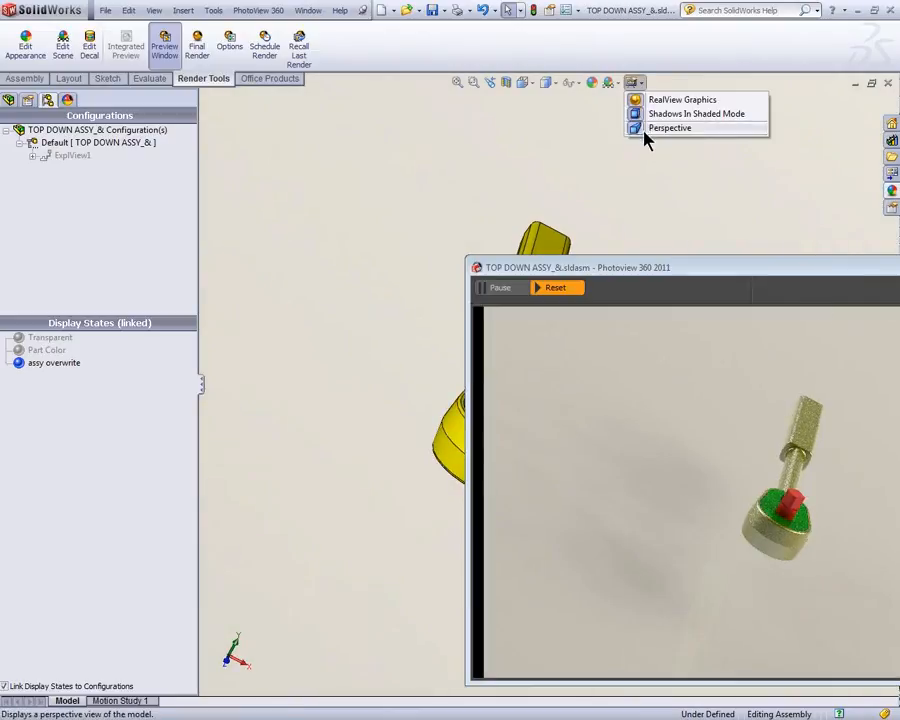
pyautogui.click(645, 131)
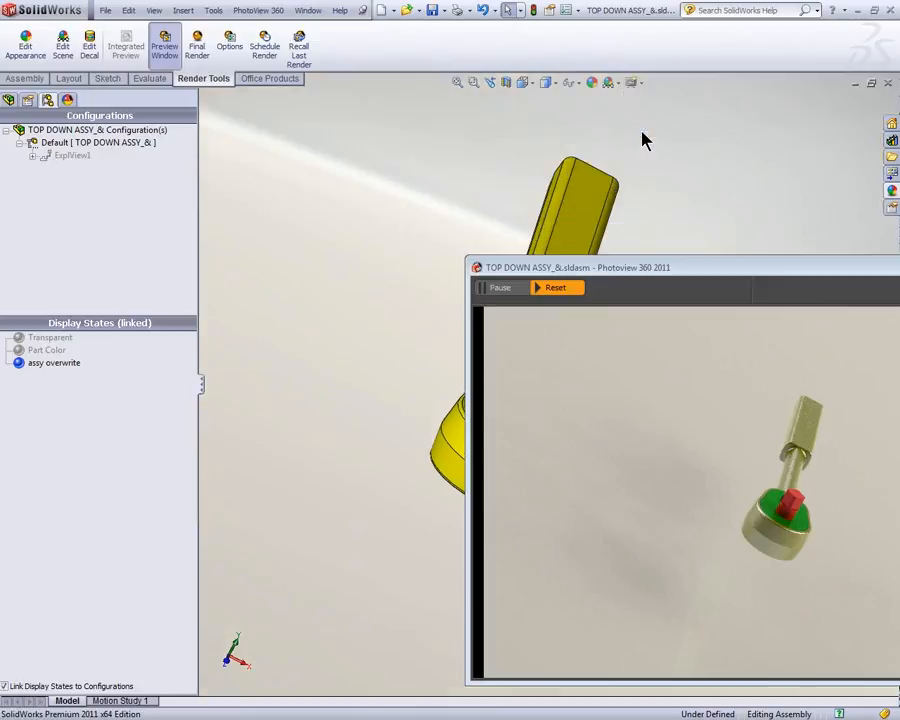
pyautogui.moveTo(406, 193); pyautogui.dragTo(360, 245, button='middle')
pyautogui.moveTo(287, 342); pyautogui.dragTo(76, 235, button='middle')
# Step: Activate the Transparent display state and explode the wrench assembly using ExplView1
pyautogui.doubleClick(40, 338)
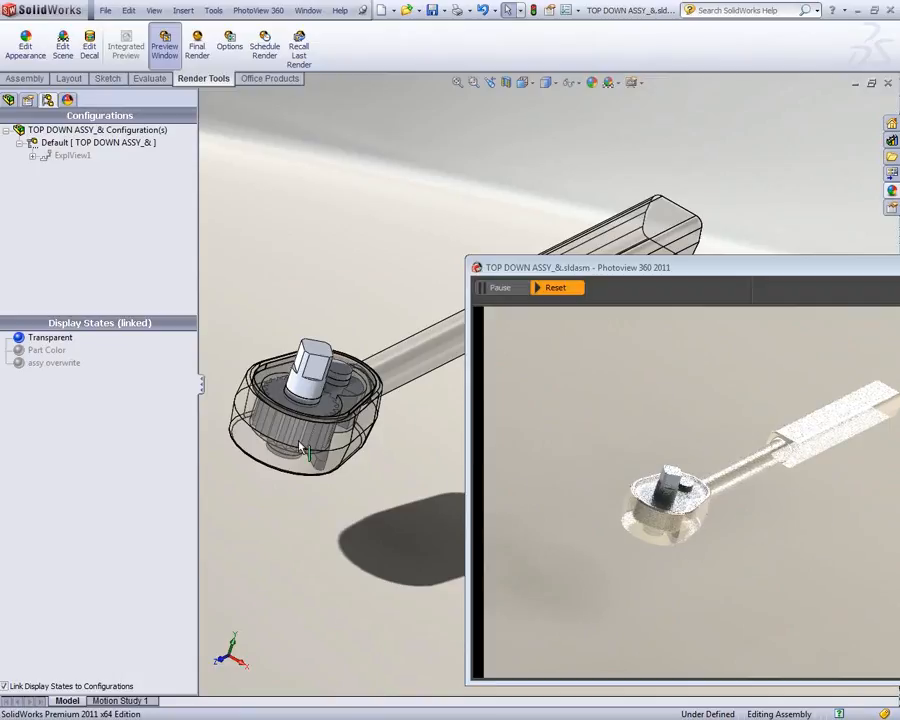
pyautogui.click(67, 341)
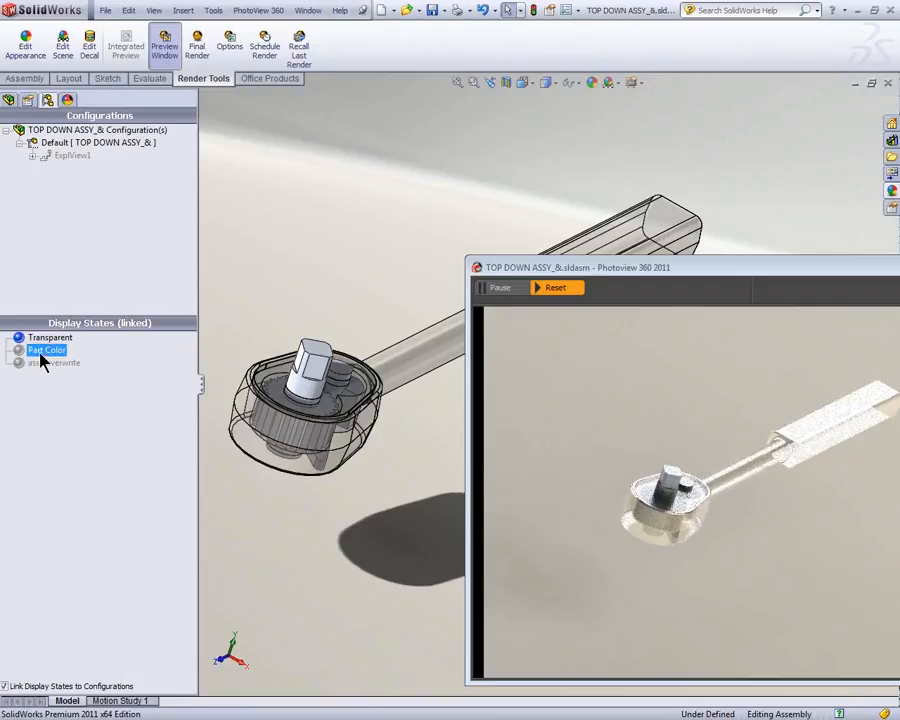
pyautogui.rightClick(58, 160)
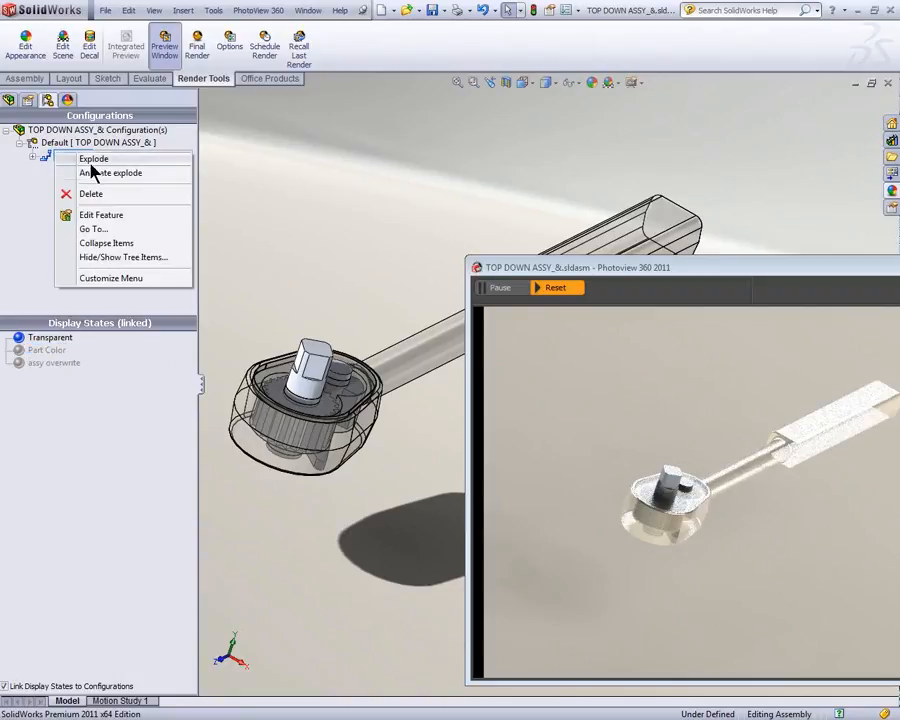
pyautogui.click(90, 170)
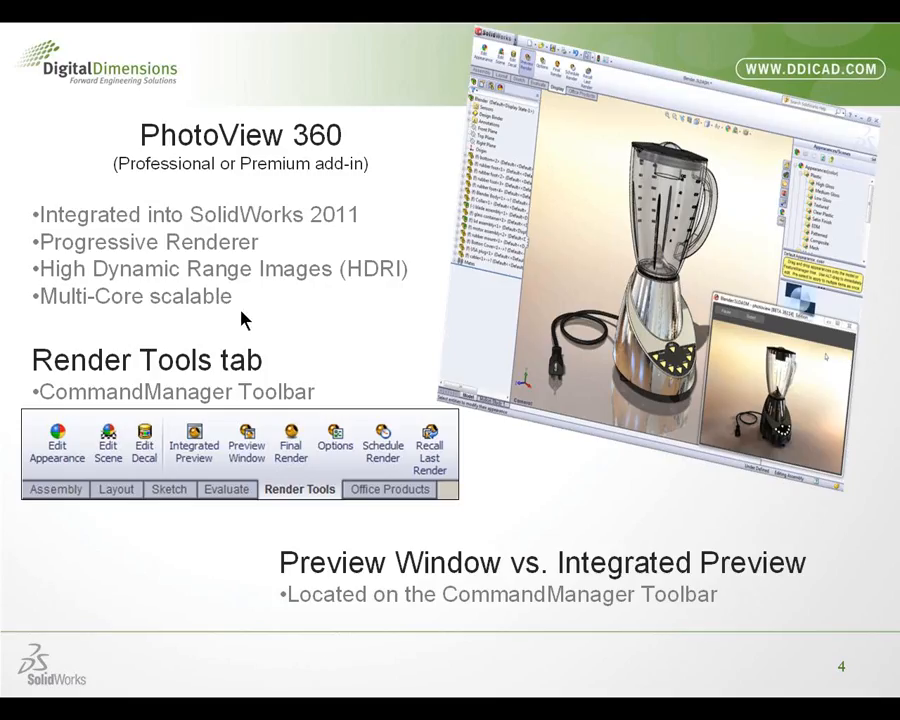
pyautogui.click(240, 311)
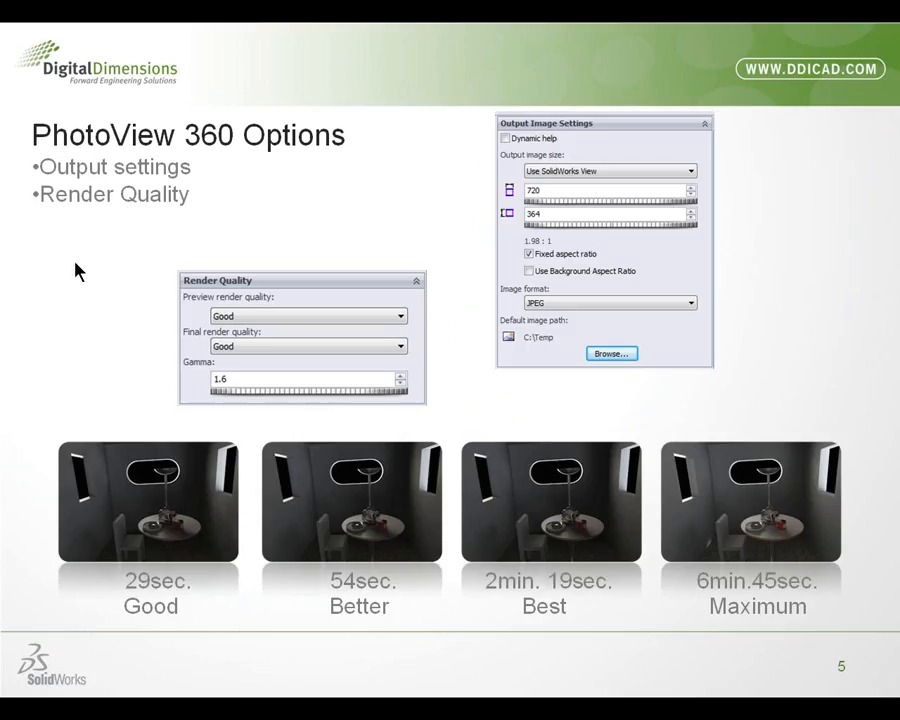
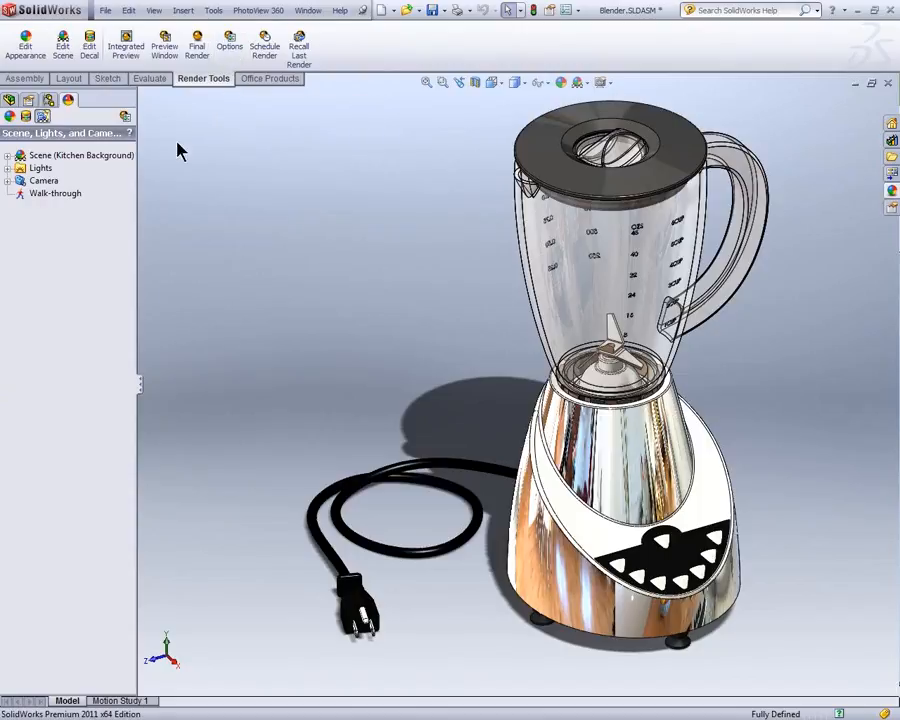
# Step: Open the PhotoView 360 options for the blender and examine the available output image sizes and image formats
pyautogui.click(125, 118)
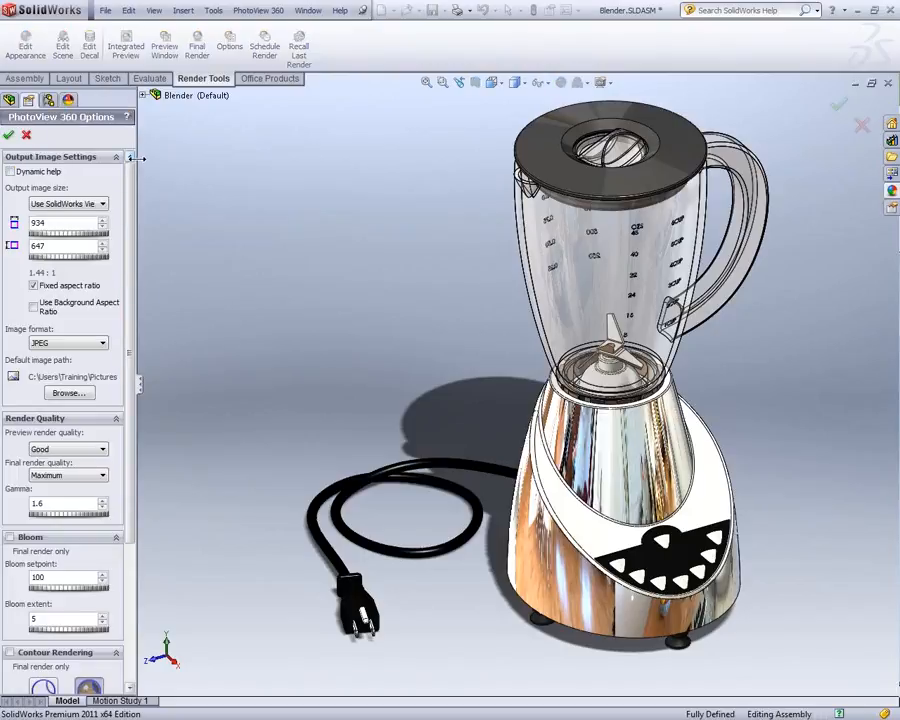
pyautogui.moveTo(135, 157); pyautogui.dragTo(181, 158)
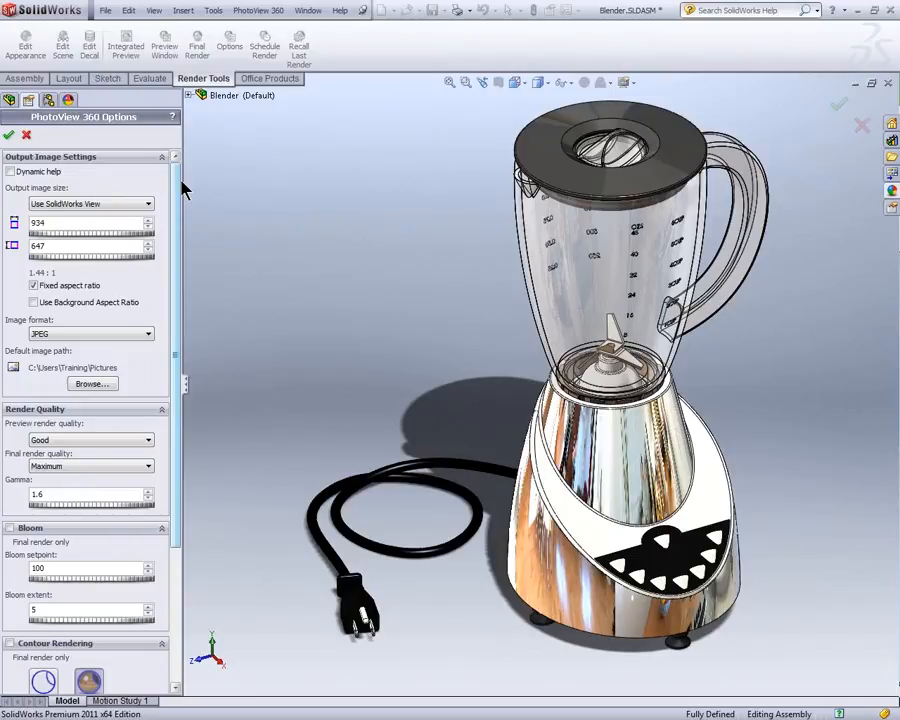
pyautogui.click(146, 203)
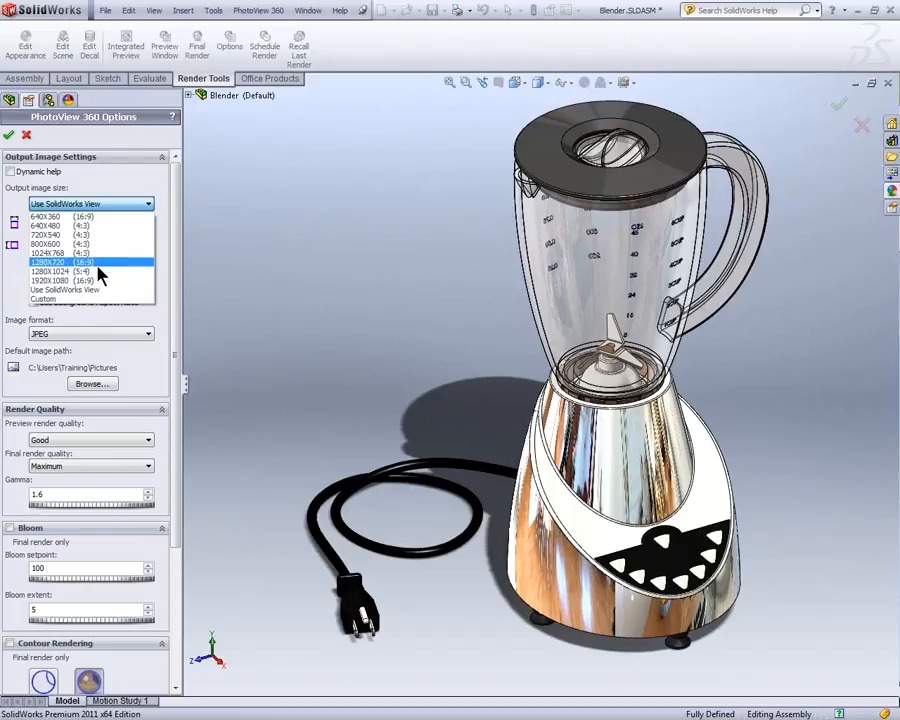
pyautogui.click(133, 190)
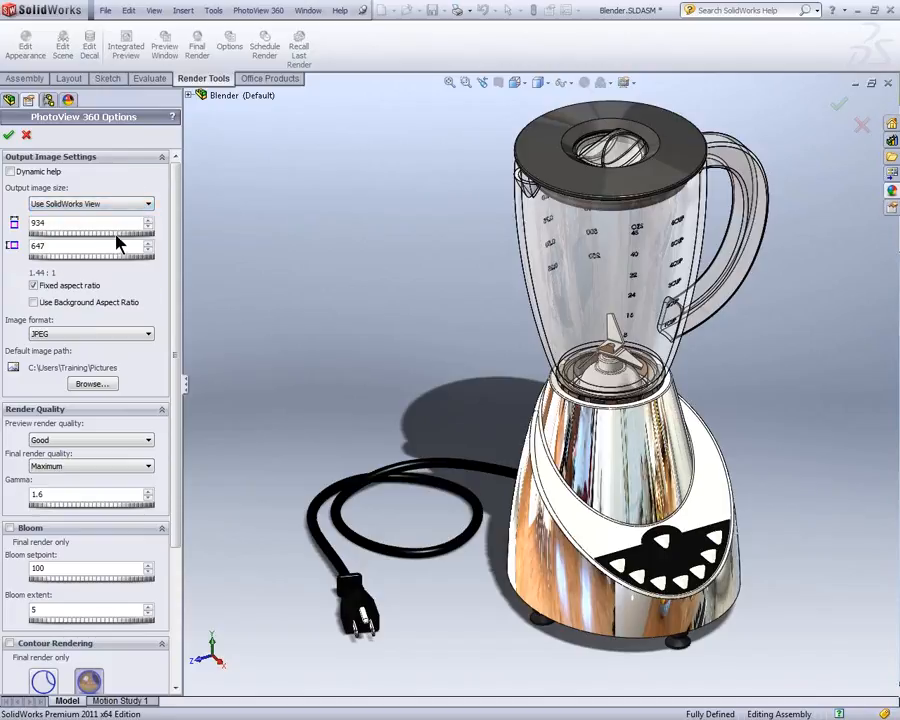
pyautogui.click(68, 289)
pyautogui.click(68, 289)
pyautogui.click(108, 333)
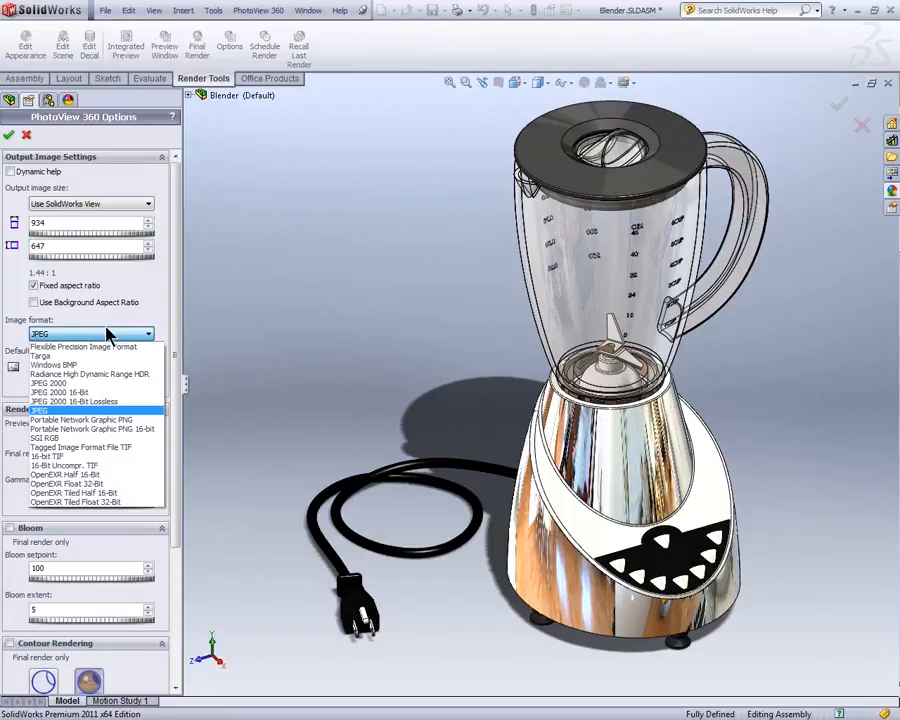
pyautogui.click(109, 334)
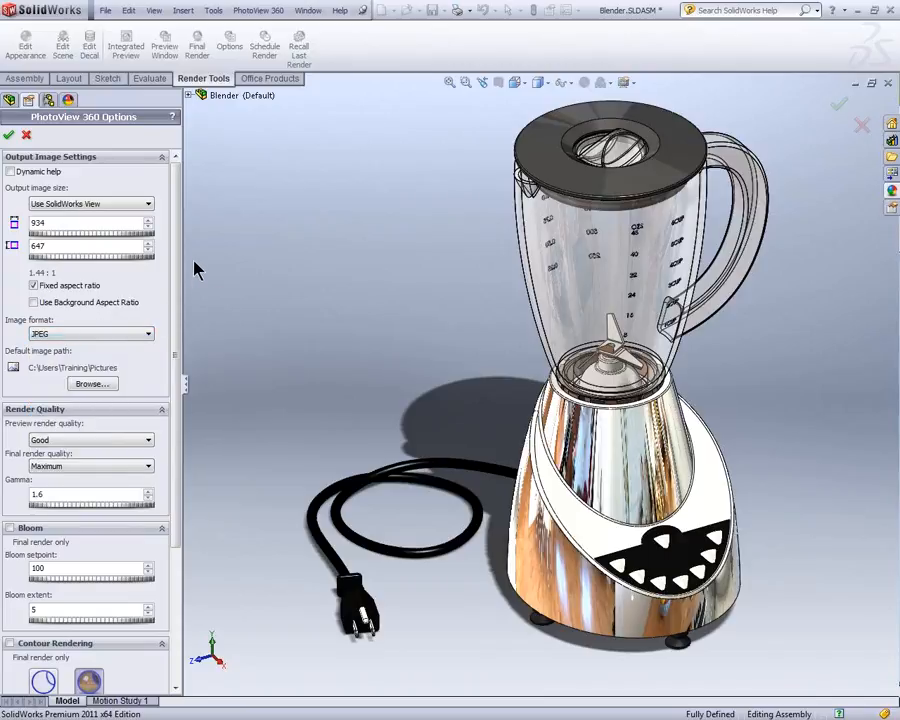
# Step: Review the quality levels offered for the preview render and the final render
pyautogui.scroll(-3, 26, 281)
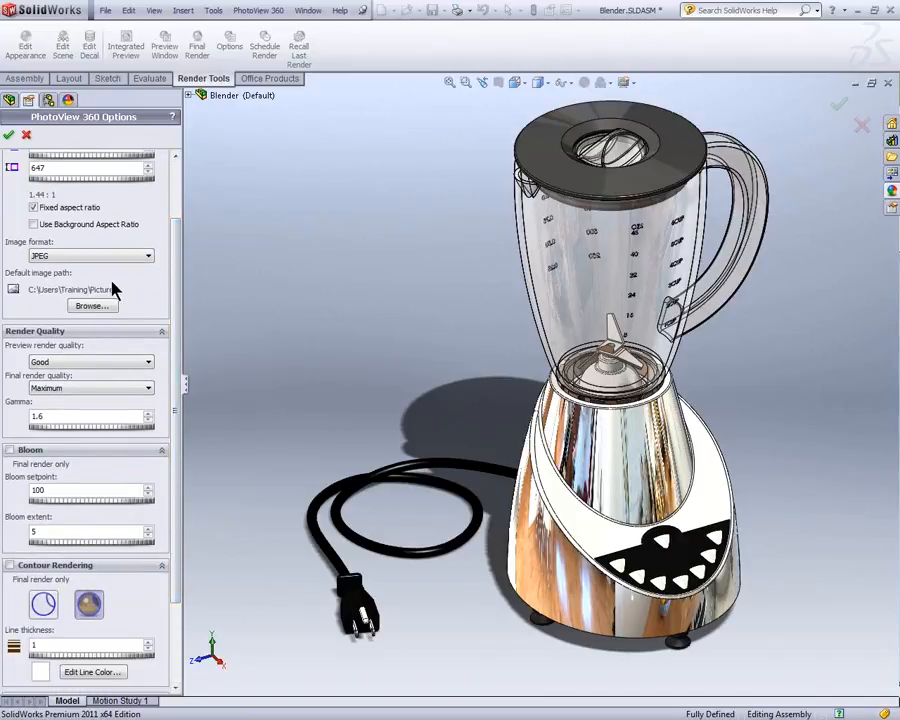
pyautogui.moveTo(181, 272); pyautogui.dragTo(181, 313)
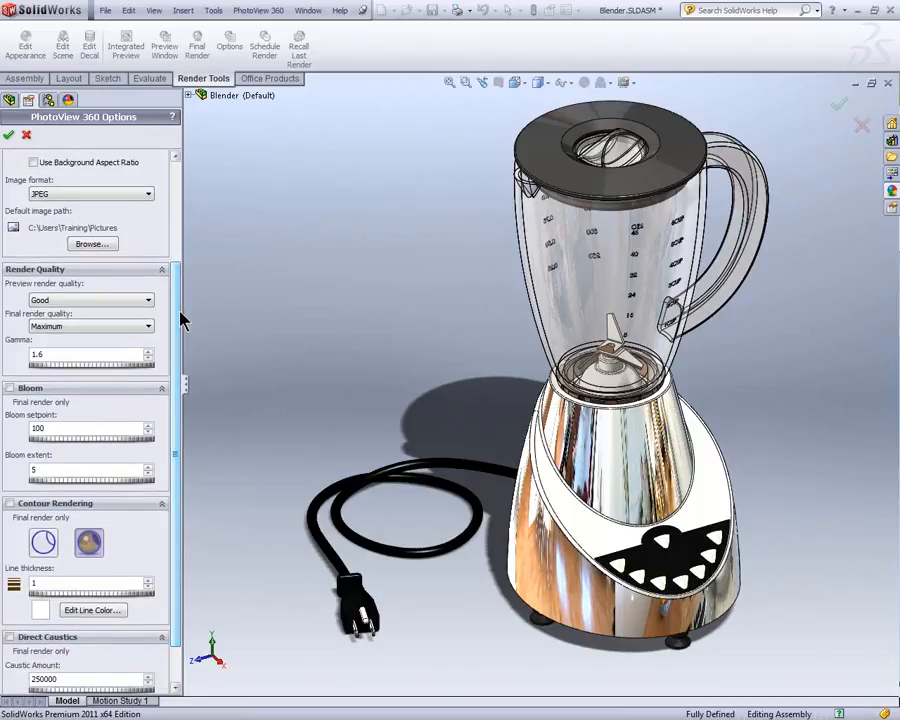
pyautogui.click(143, 300)
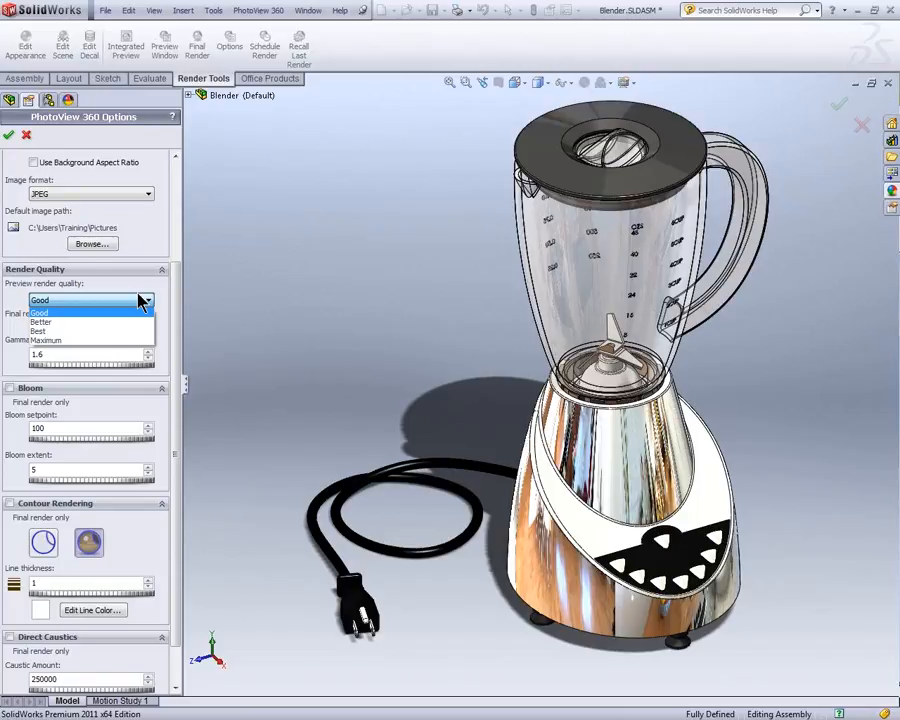
pyautogui.click(141, 300)
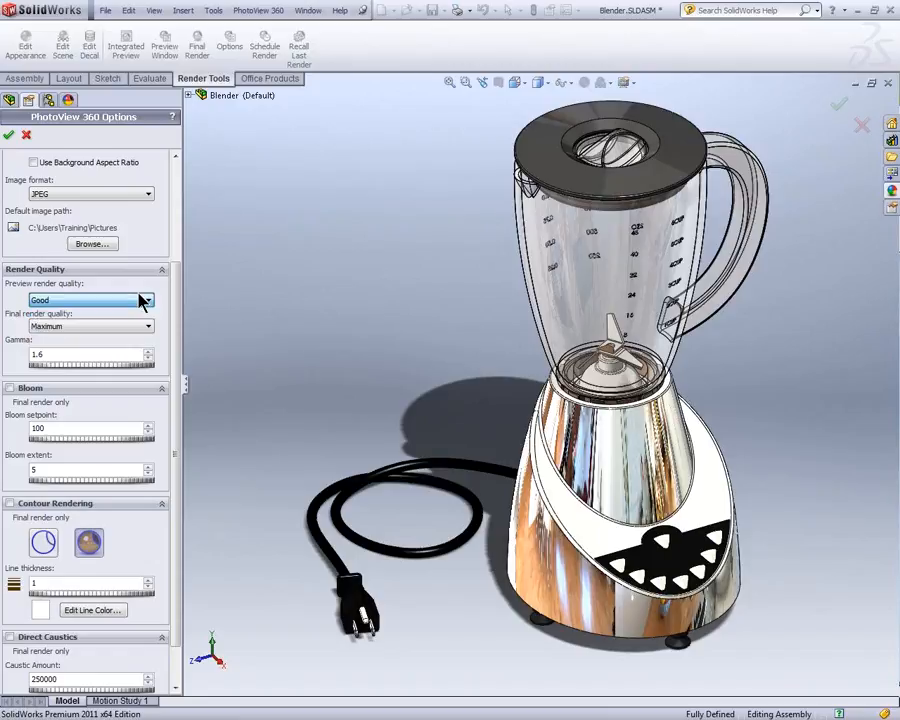
pyautogui.click(148, 327)
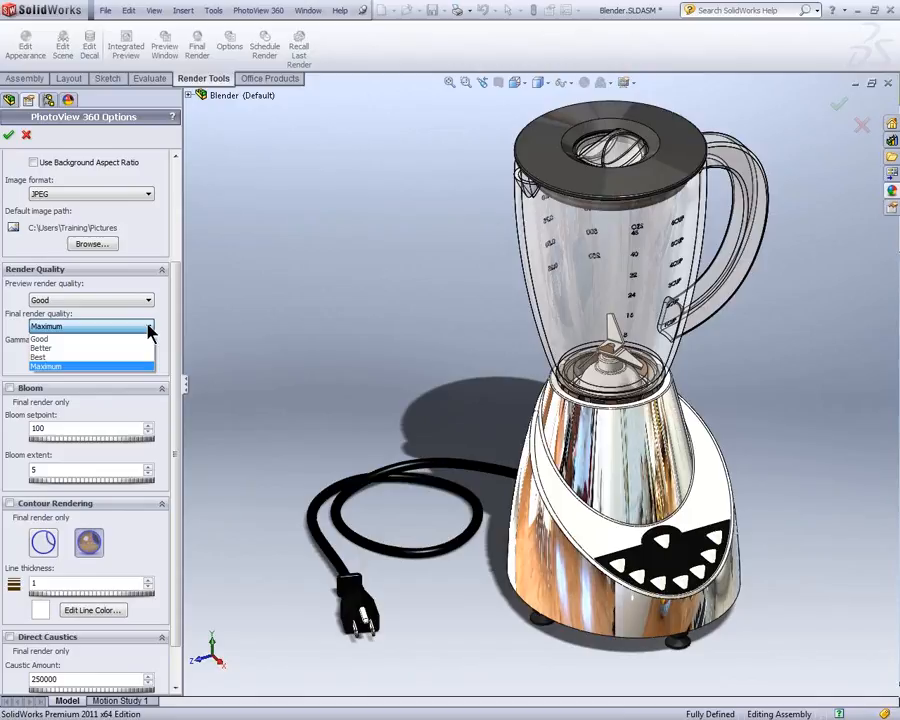
pyautogui.click(148, 328)
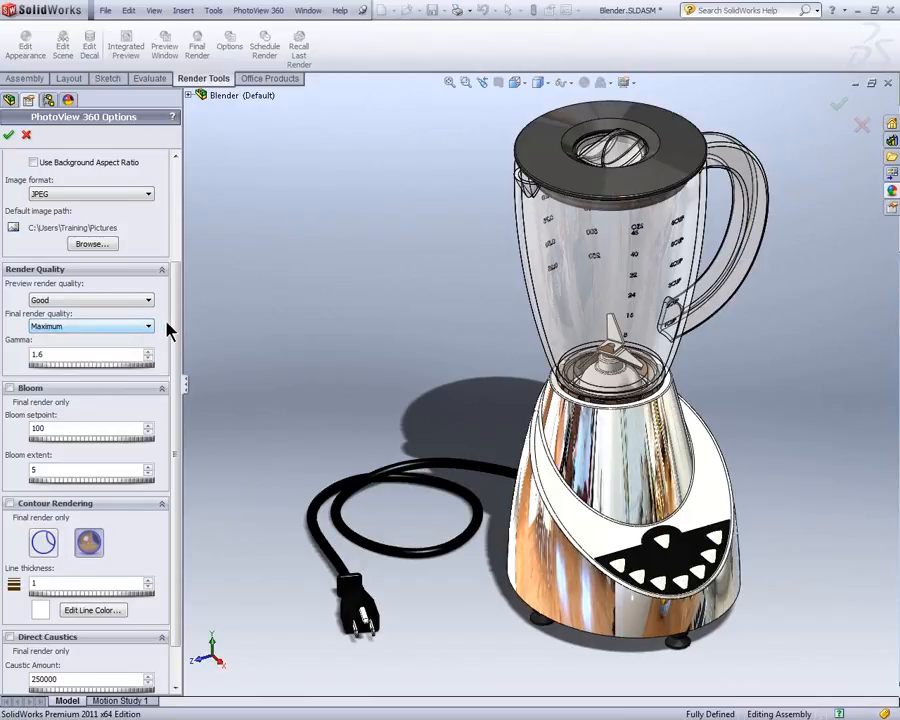
pyautogui.moveTo(175, 324); pyautogui.dragTo(175, 335)
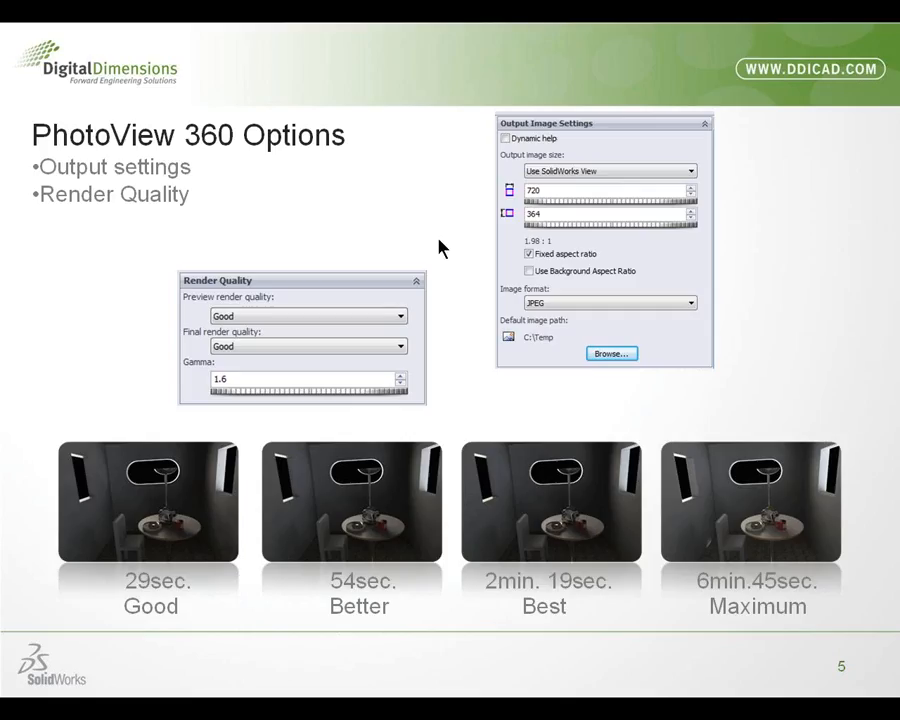
pyautogui.click(441, 241)
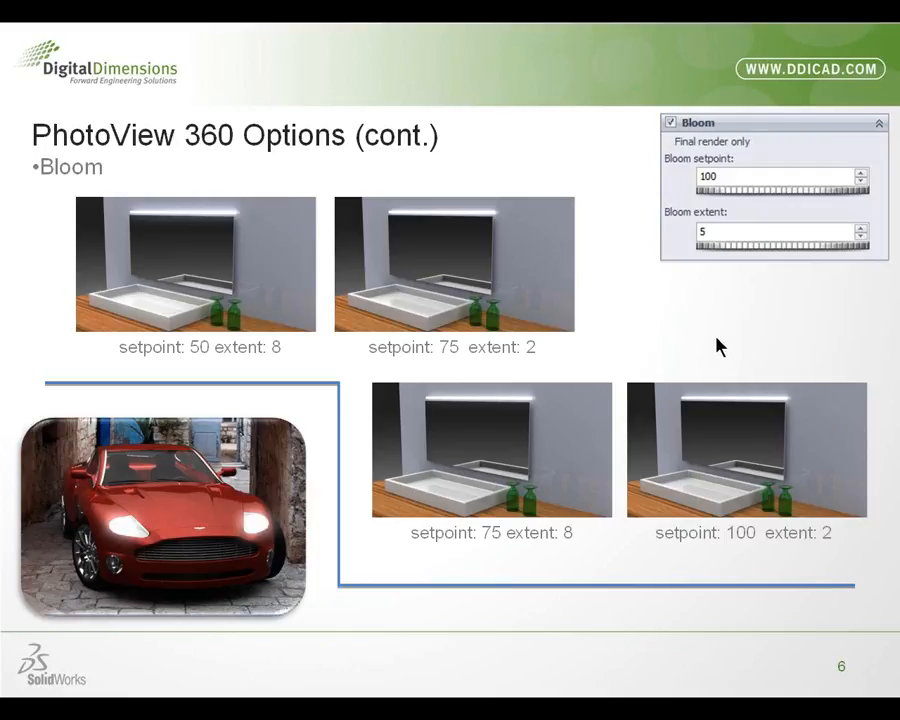
pyautogui.click(647, 313)
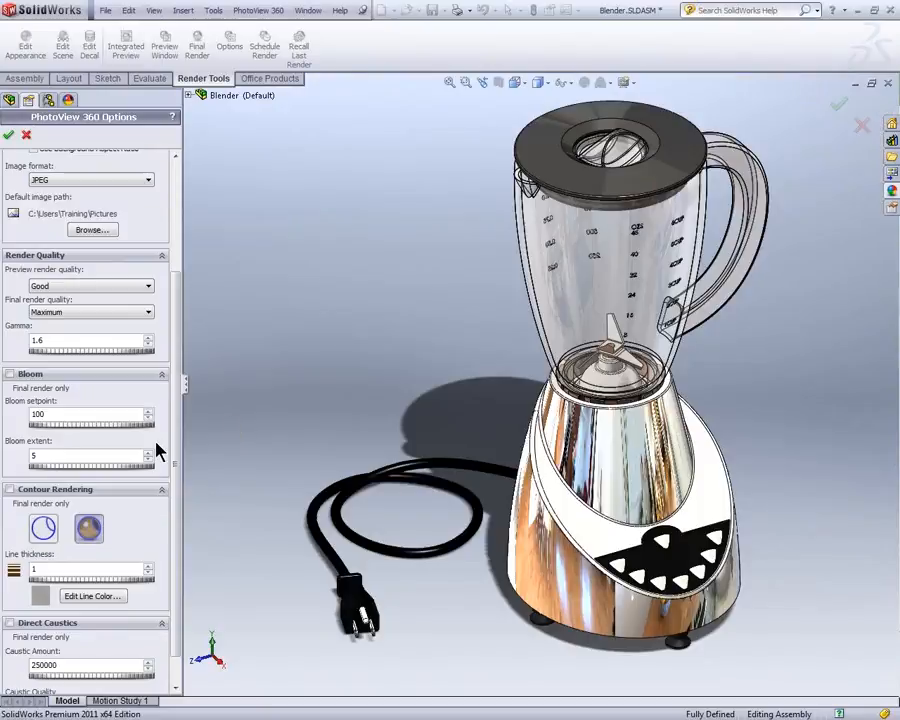
# Step: Turn on Dynamic help, read the explanations of the bloom setpoint and bloom extent, and turn the help off again
pyautogui.scroll(-1, 175, 397)
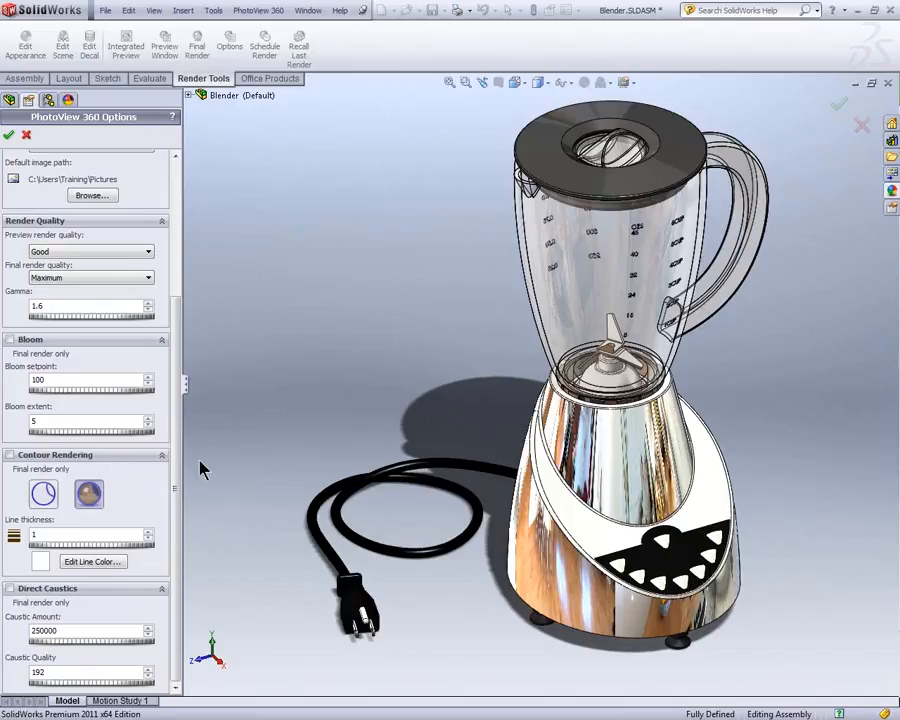
pyautogui.scroll(3, 177, 418)
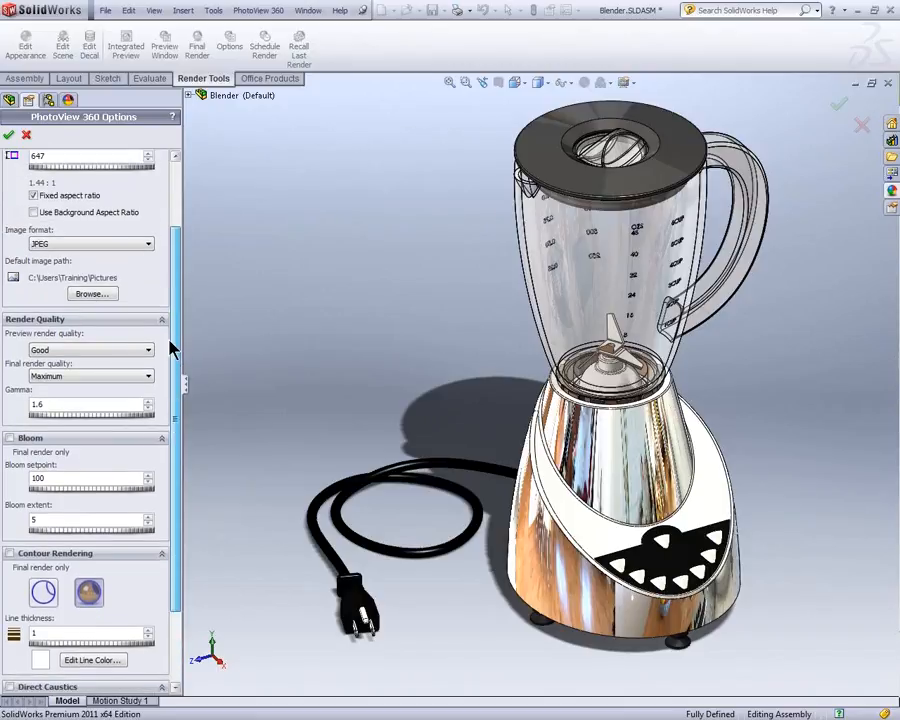
pyautogui.scroll(3, 171, 344)
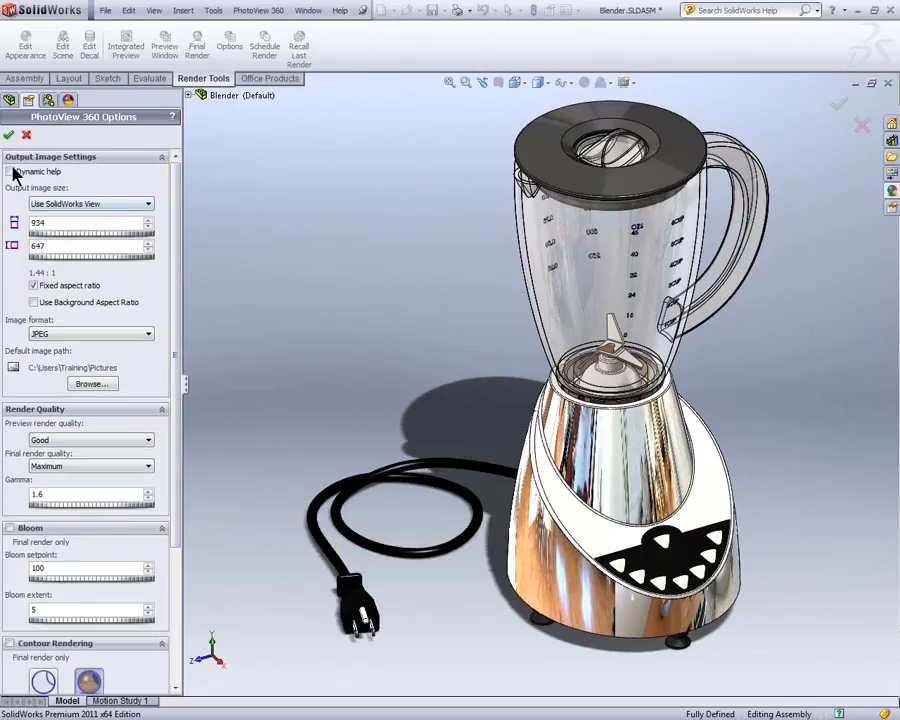
pyautogui.click(11, 173)
pyautogui.moveTo(176, 245); pyautogui.dragTo(175, 281)
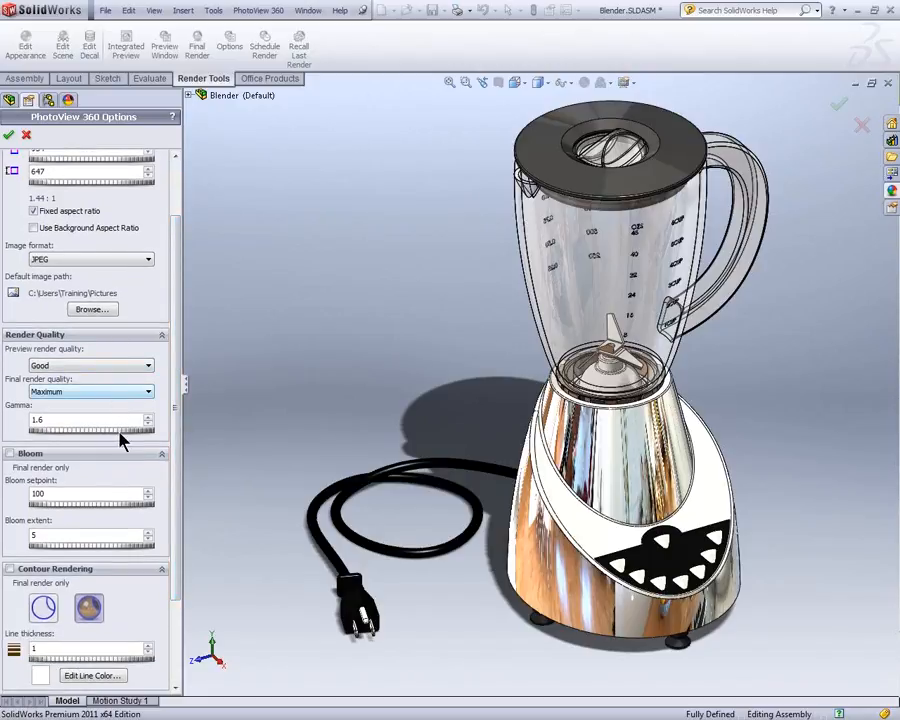
pyautogui.moveTo(123, 493)
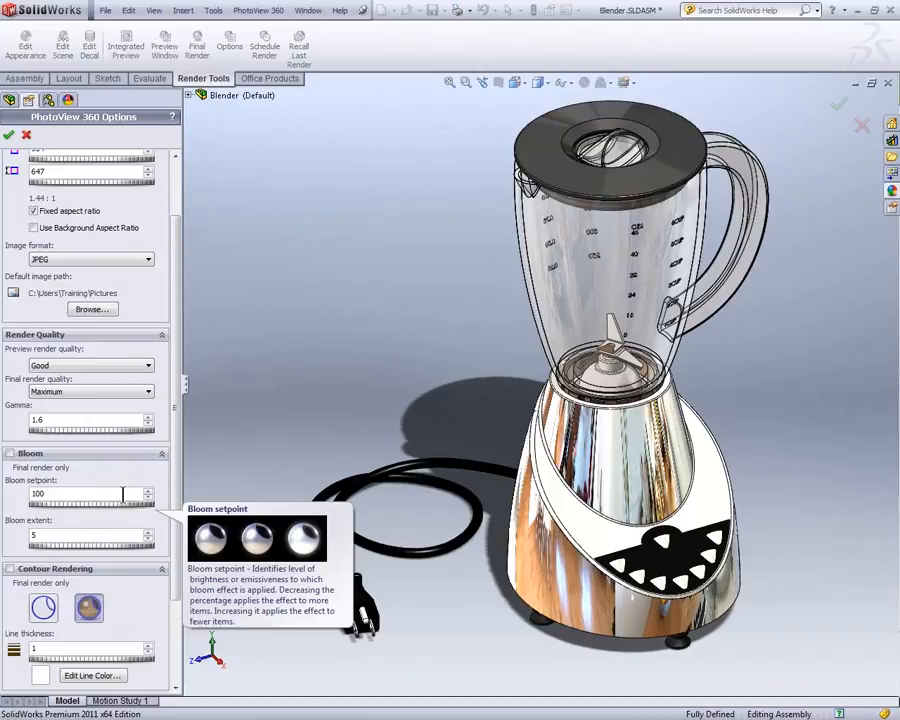
pyautogui.moveTo(119, 540)
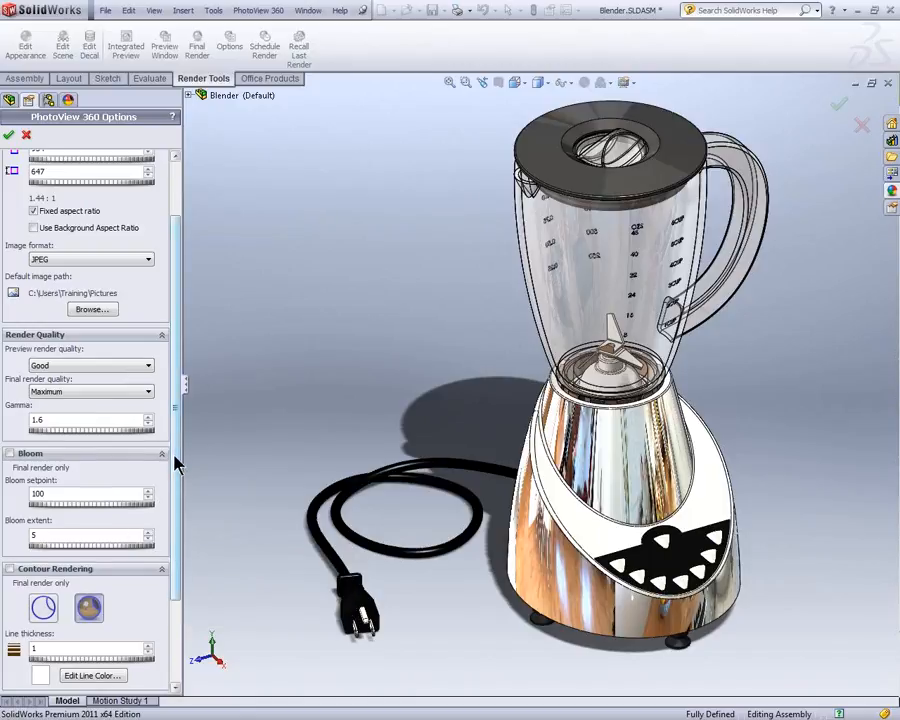
pyautogui.moveTo(175, 462); pyautogui.dragTo(177, 413)
pyautogui.click(36, 171)
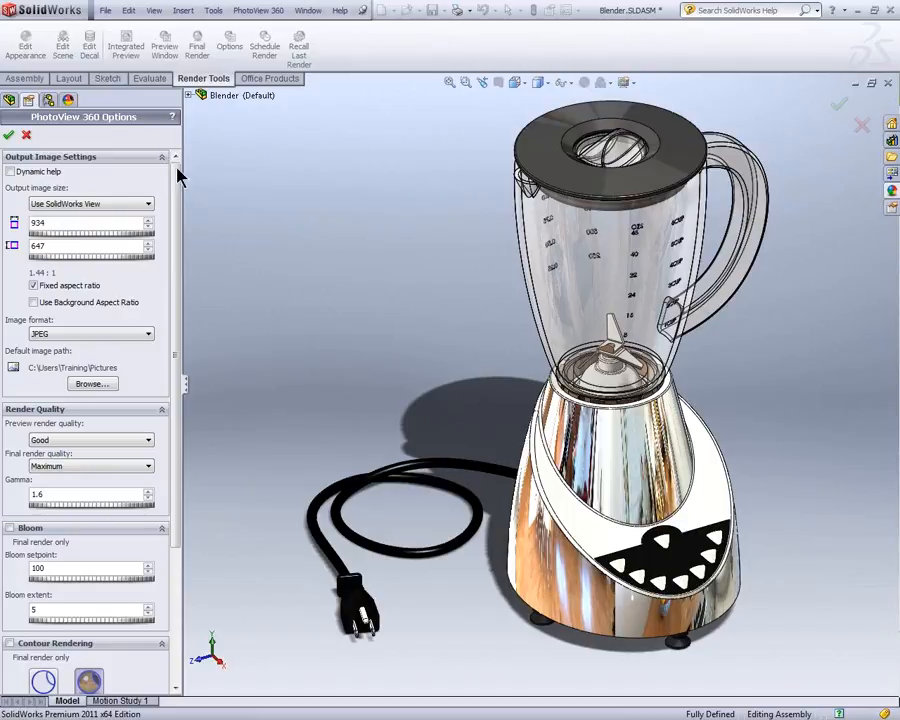
# Step: Enable Contour Rendering with a red line color and apply the PhotoView 360 options
pyautogui.moveTo(173, 178); pyautogui.dragTo(182, 338)
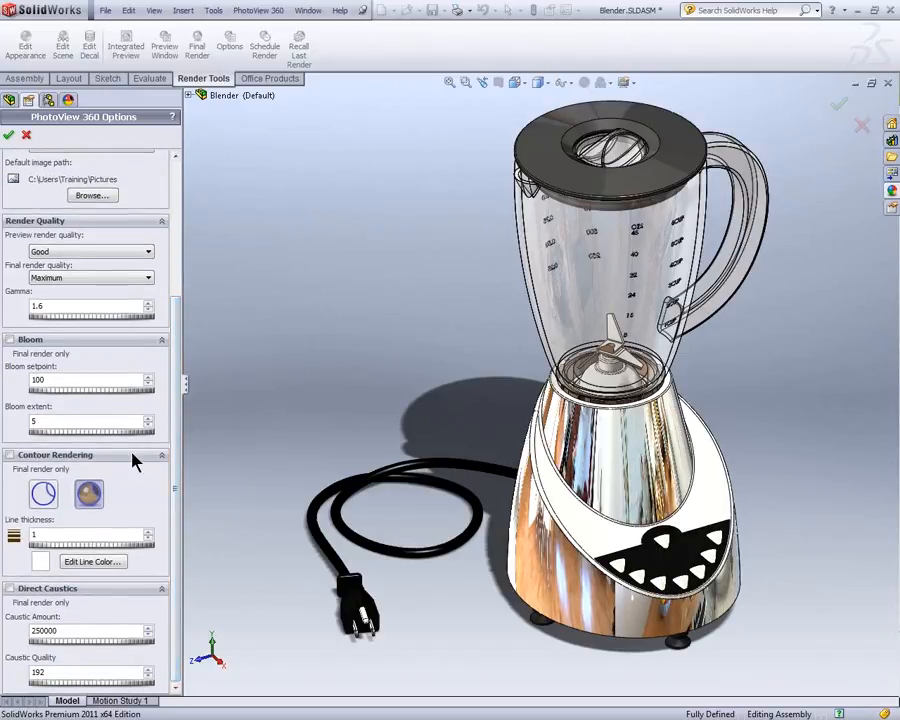
pyautogui.click(10, 456)
pyautogui.click(92, 561)
pyautogui.click(384, 302)
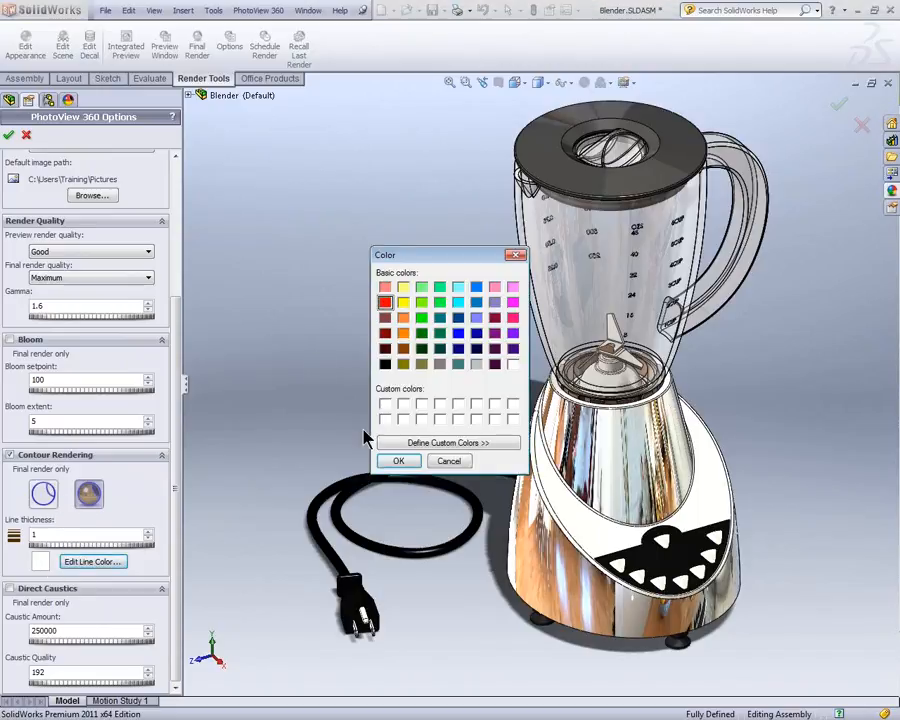
pyautogui.click(398, 461)
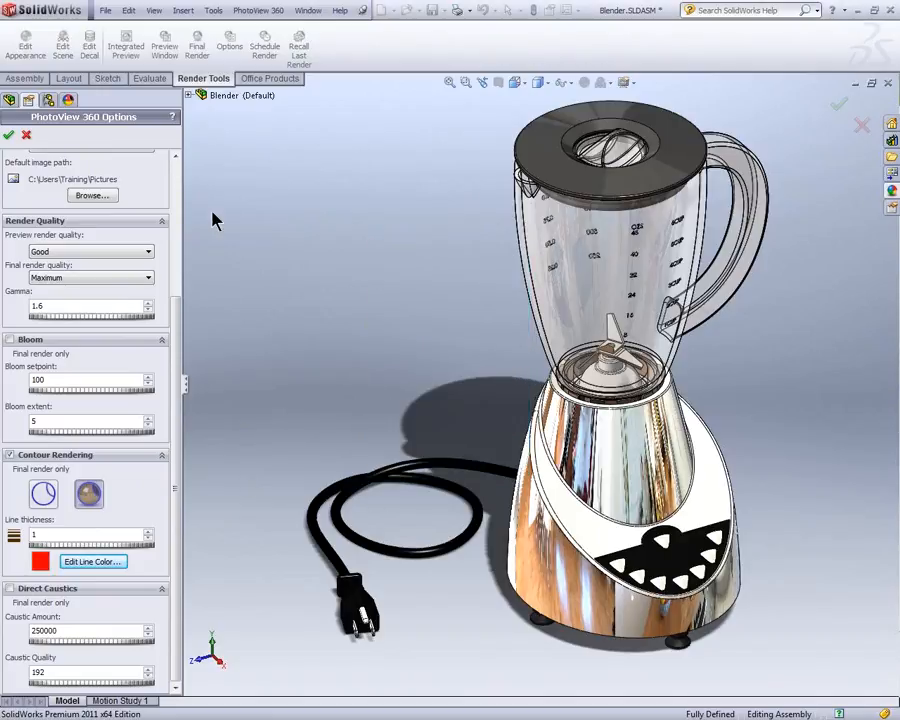
pyautogui.click(8, 134)
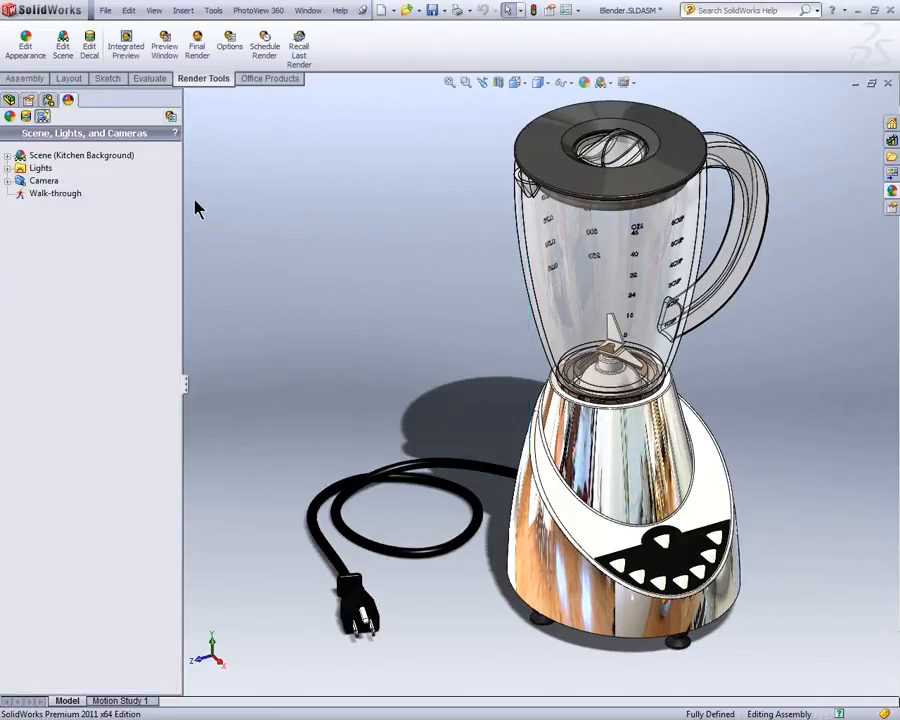
# Step: Open the blender's PhotoView 360 preview window and set Contour Rendering to contours only
pyautogui.click(165, 50)
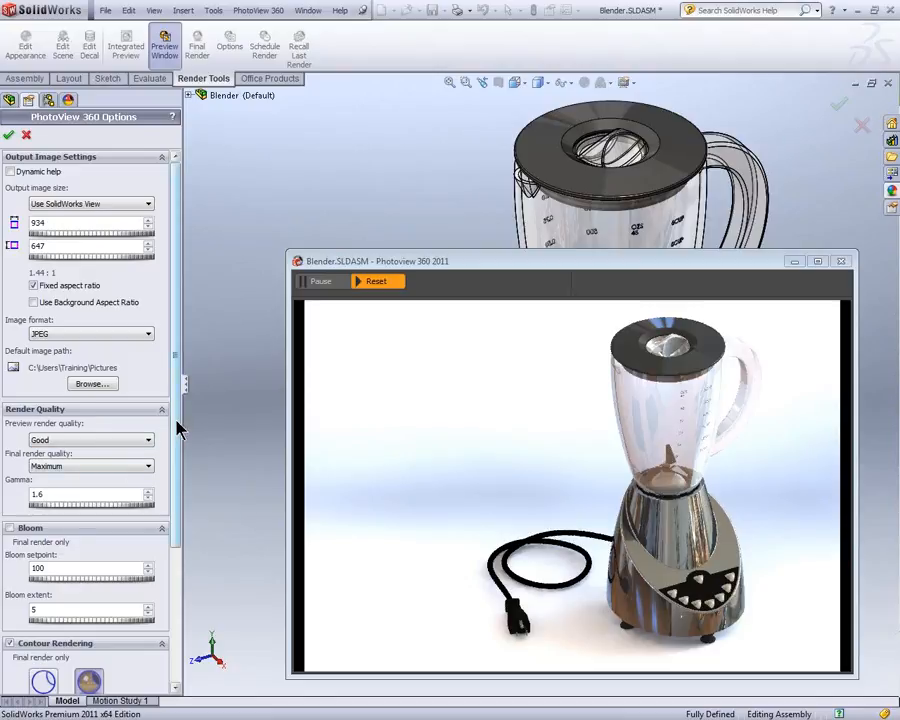
pyautogui.scroll(-5, 178, 428)
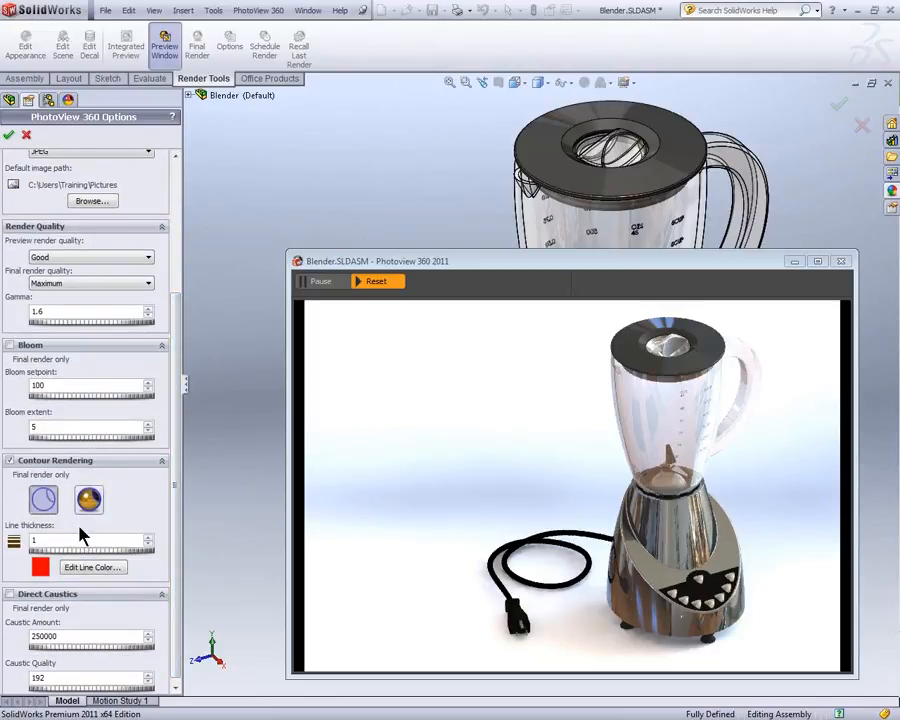
pyautogui.doubleClick(68, 545)
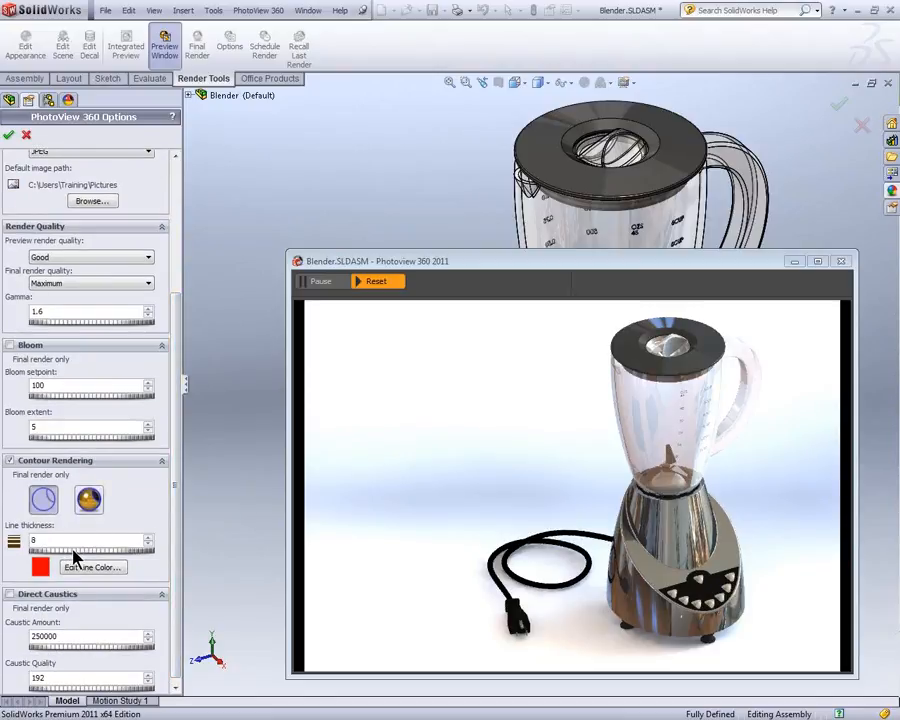
pyautogui.click(8, 134)
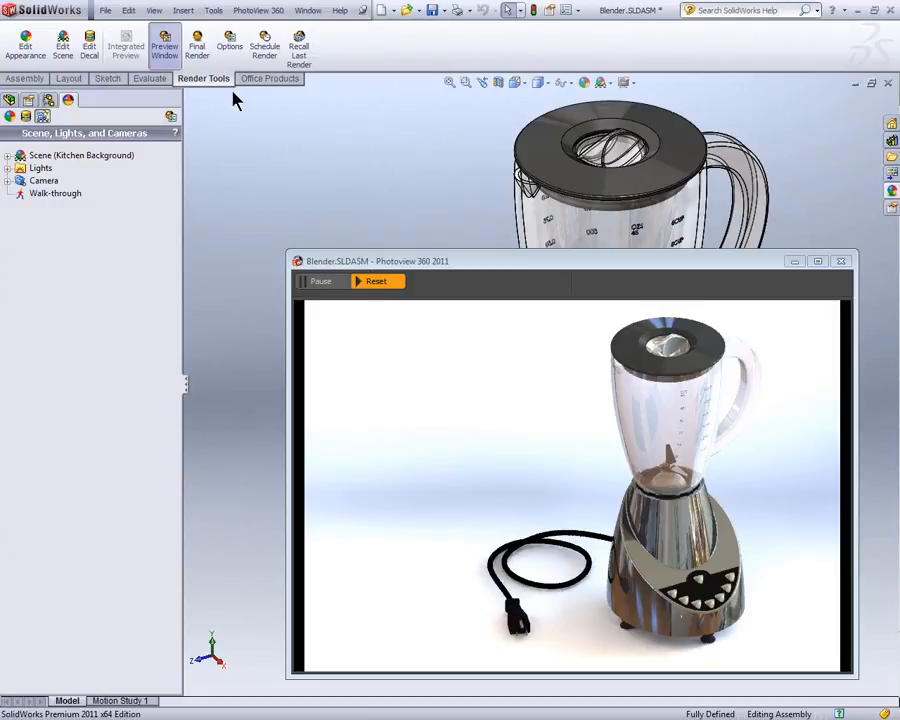
# Step: Close the blender's preview window and turn off Contour Rendering in the PhotoView 360 options
pyautogui.click(171, 116)
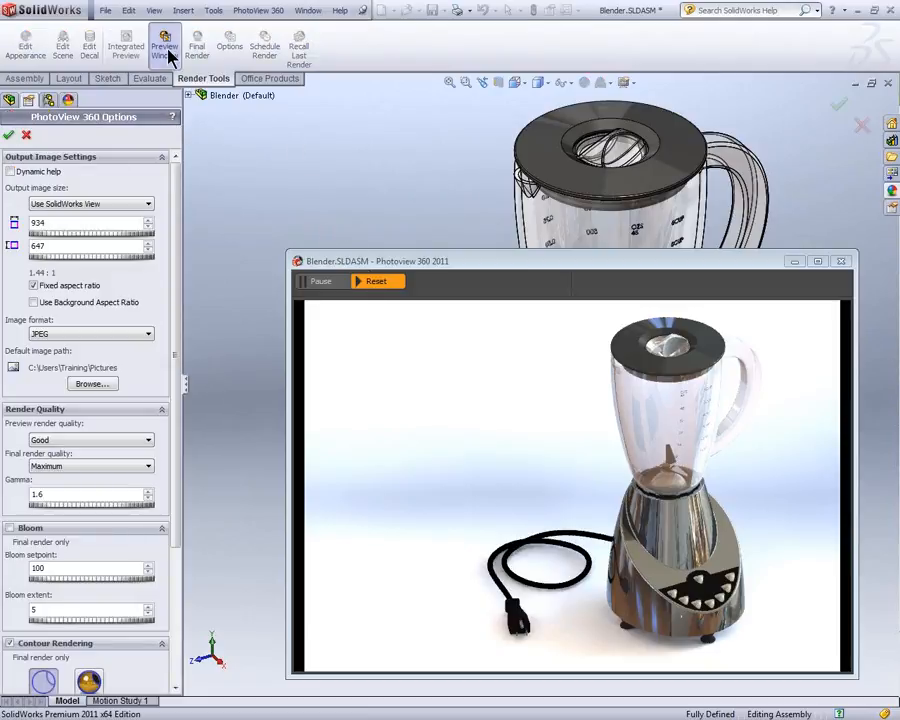
pyautogui.click(166, 52)
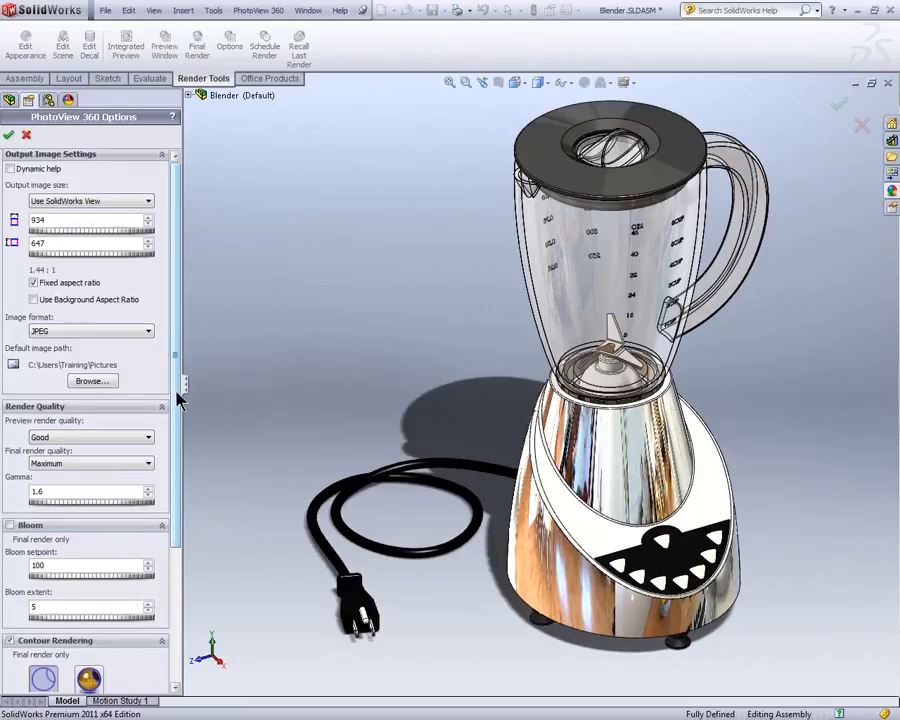
pyautogui.scroll(-3, 178, 400)
pyautogui.click(14, 458)
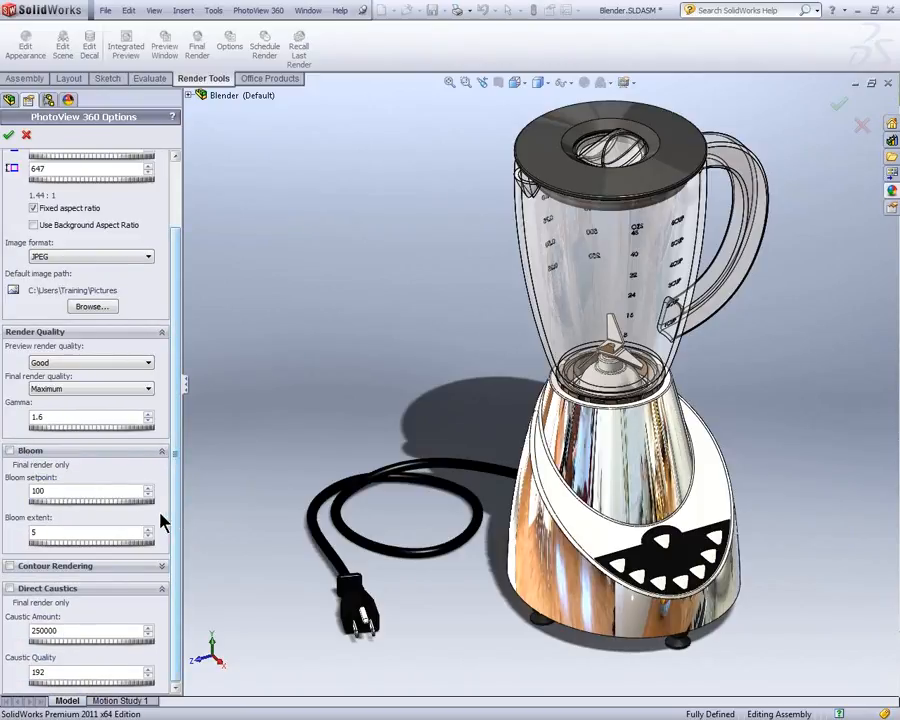
# Step: Turn off Bloom and collapse the Bloom and Render Quality settings
pyautogui.click(61, 452)
pyautogui.click(161, 452)
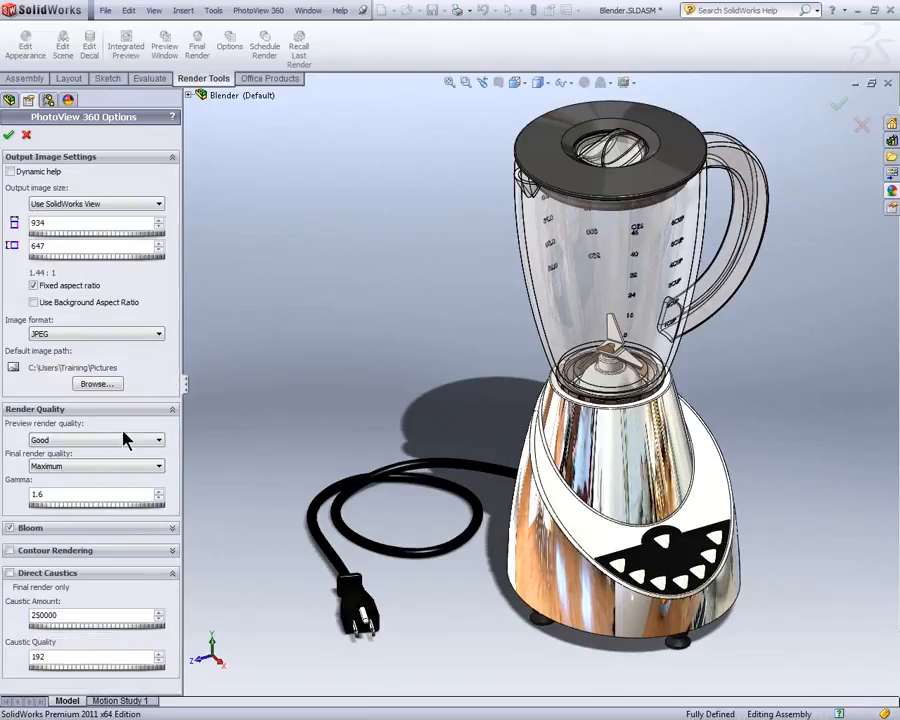
pyautogui.click(9, 527)
pyautogui.click(171, 410)
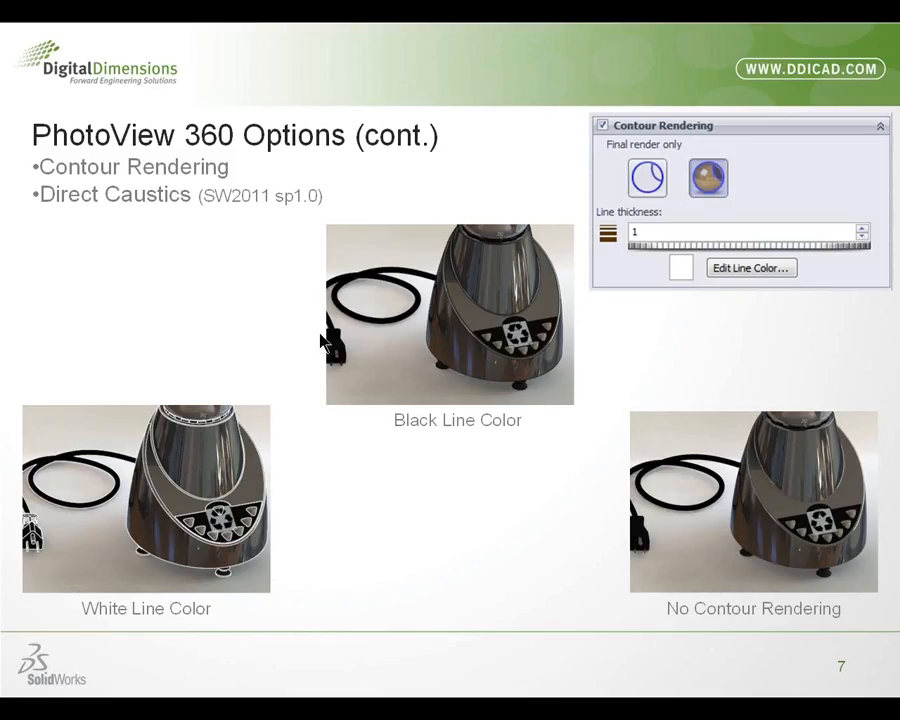
pyautogui.click(265, 305)
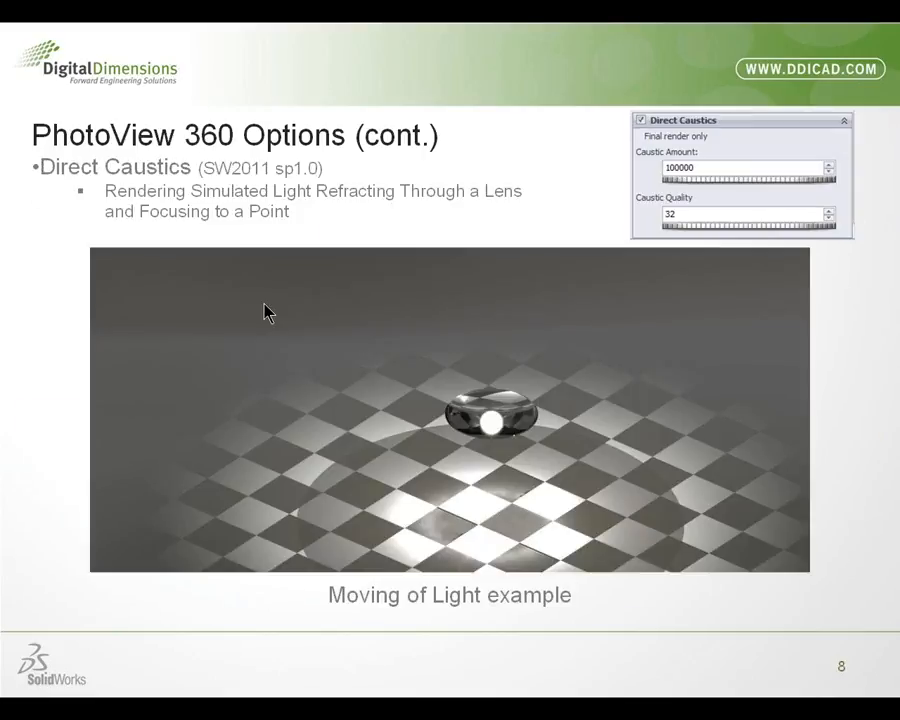
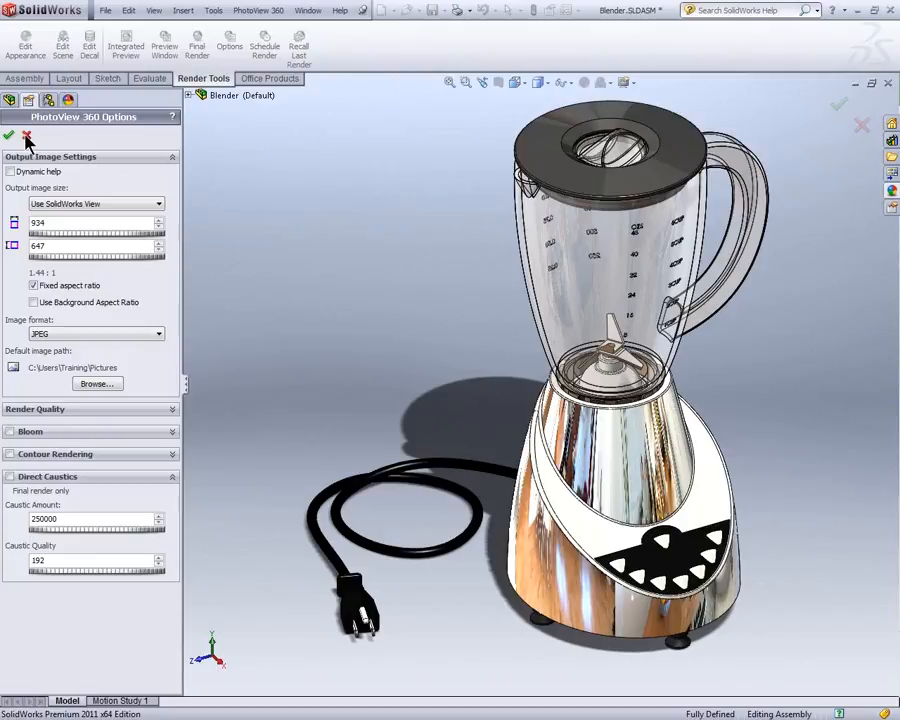
# Step: Close the PhotoView 360 options, switch to the TOP DOWN ASSY_& wrench assembly and collapse its exploded view ExplView1
pyautogui.click(27, 136)
pyautogui.hotkey('ctrl', 'Tab')
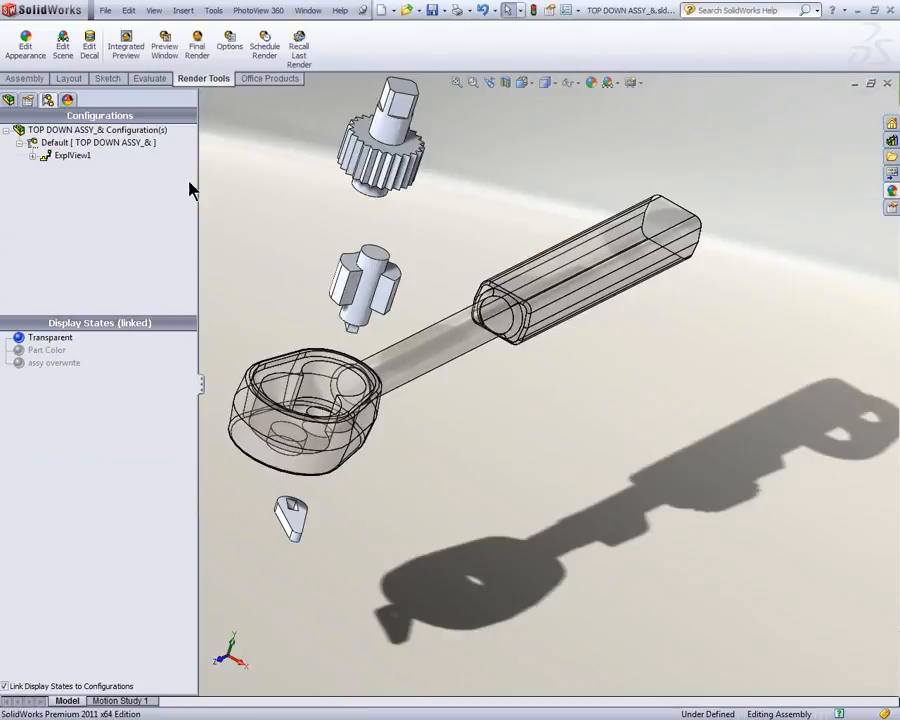
pyautogui.click(72, 157)
pyautogui.rightClick(77, 167)
pyautogui.click(100, 164)
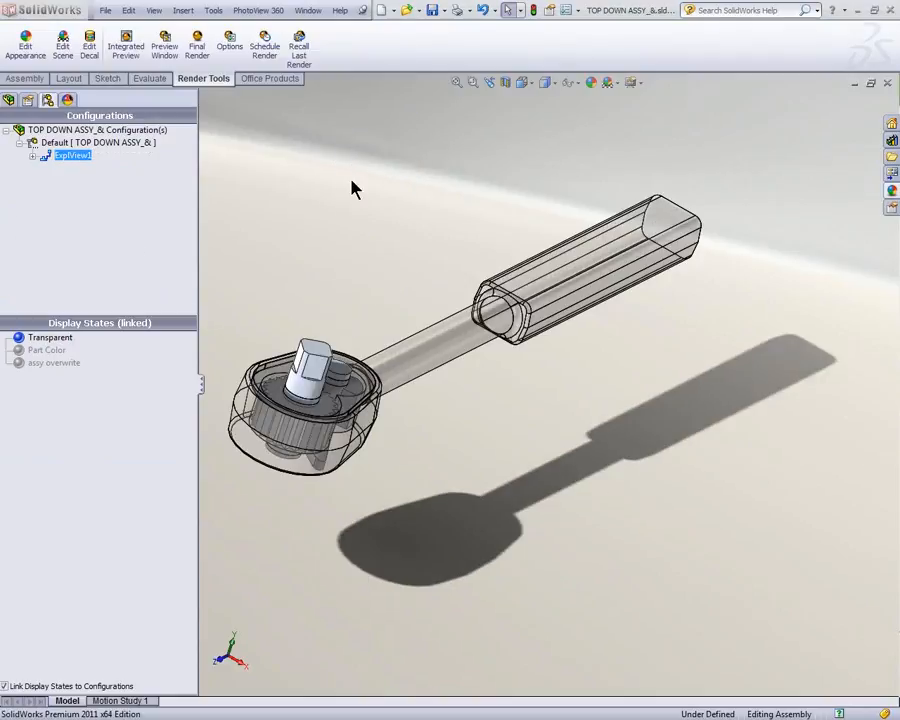
# Step: Activate the Part Color display state of the wrench assembly and open its Main Body part
pyautogui.moveTo(382, 221); pyautogui.dragTo(363, 221, button='middle')
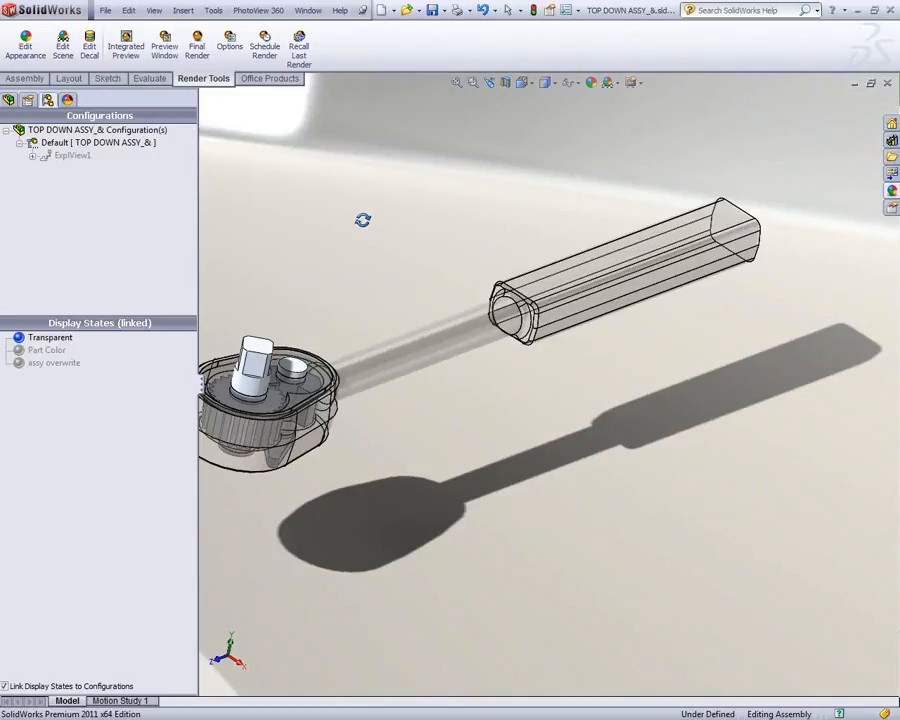
pyautogui.scroll(1, 316, 244)
pyautogui.click(52, 353)
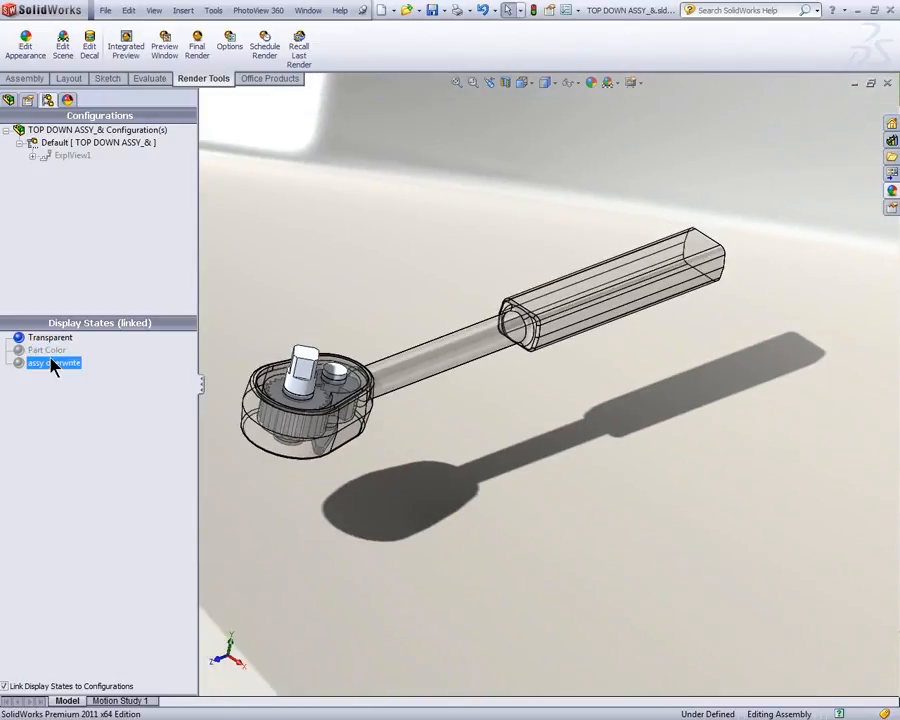
pyautogui.doubleClick(47, 350)
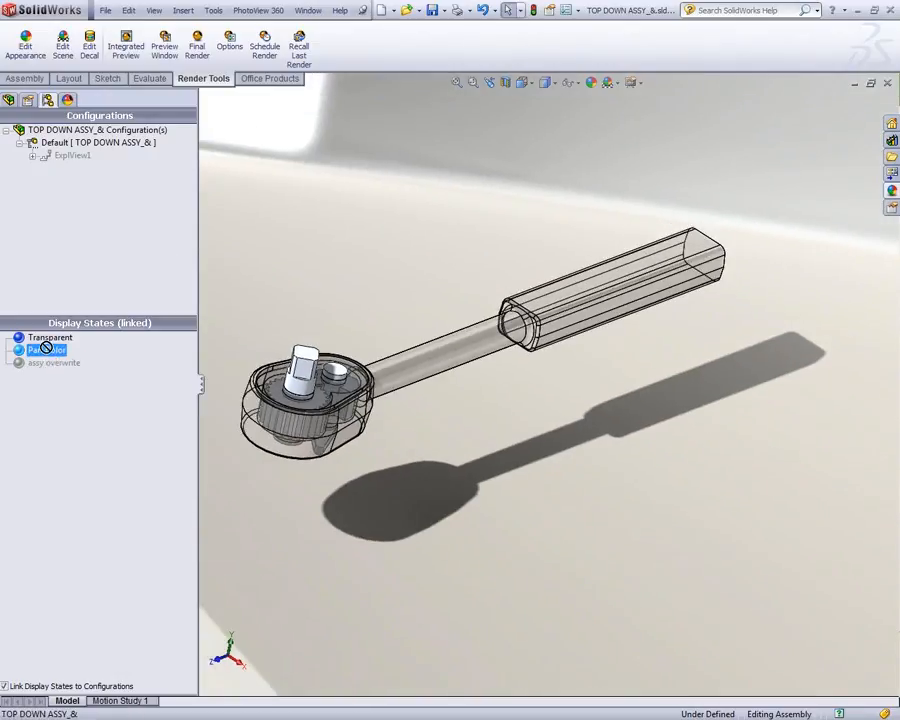
pyautogui.click(458, 365)
pyautogui.click(484, 280)
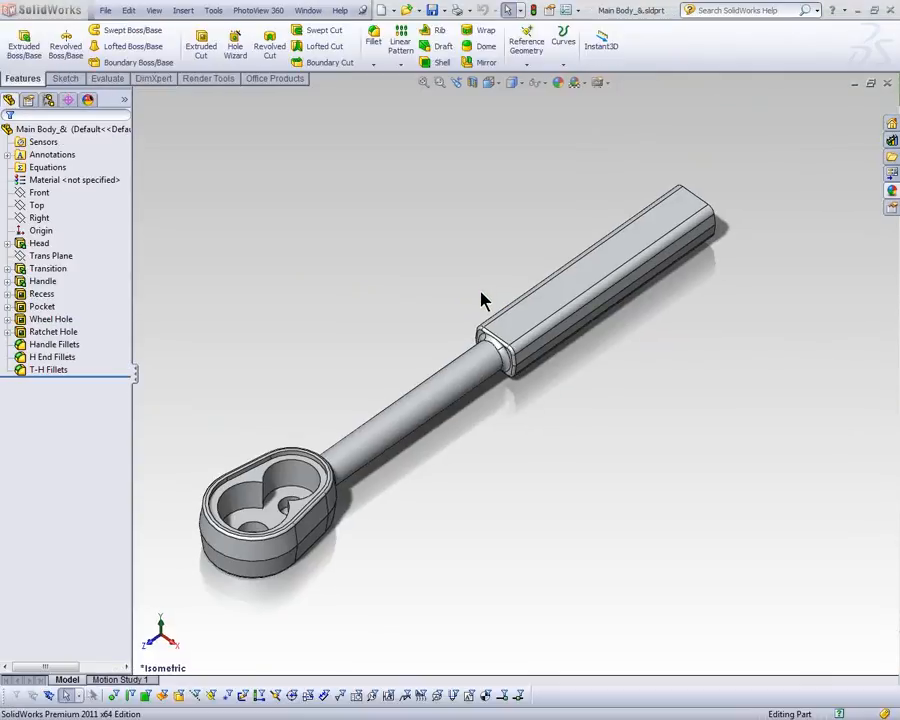
# Step: Examine which appearance is assigned to the whole Main Body part
pyautogui.click(125, 99)
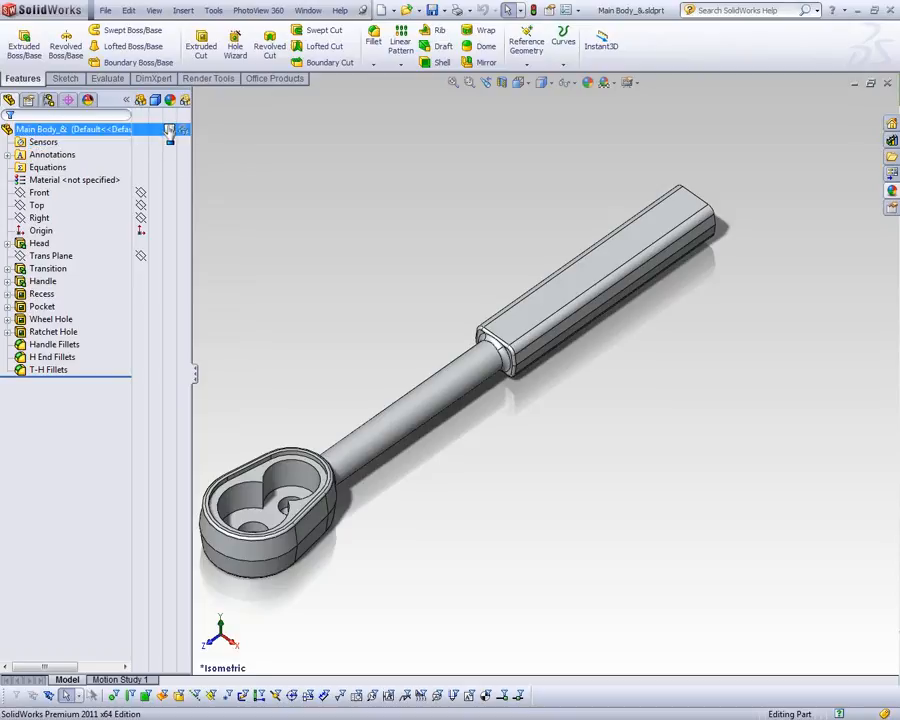
pyautogui.moveTo(169, 133)
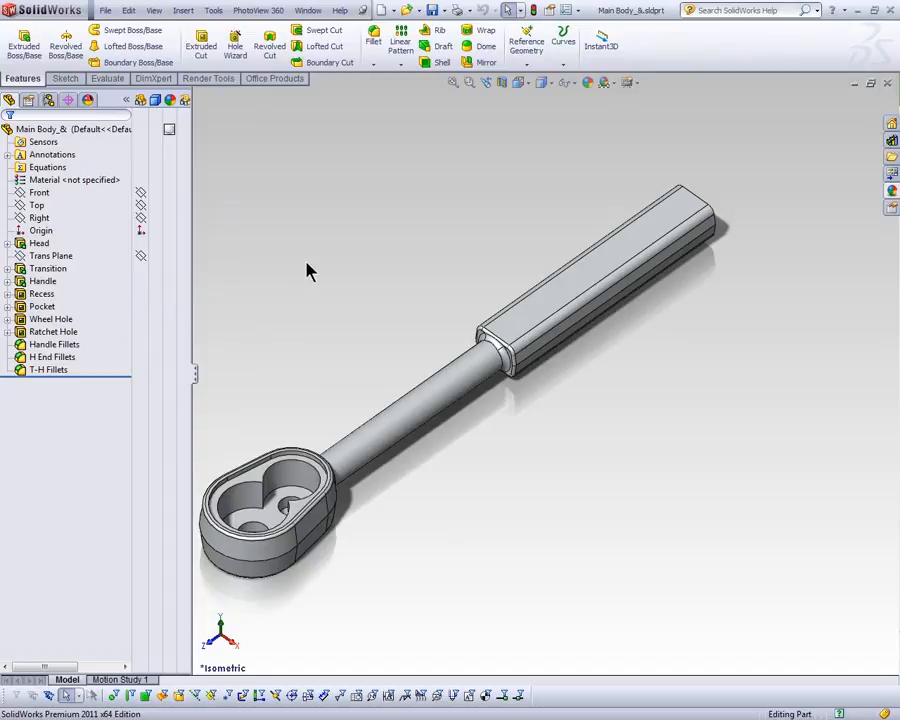
pyautogui.click(178, 133)
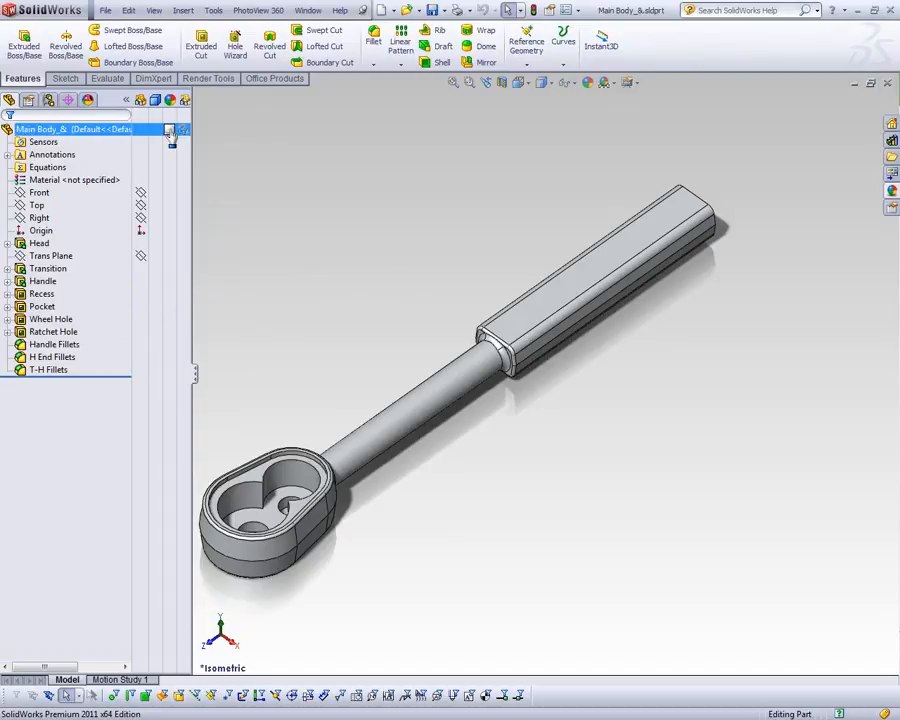
pyautogui.moveTo(174, 137)
pyautogui.click(126, 100)
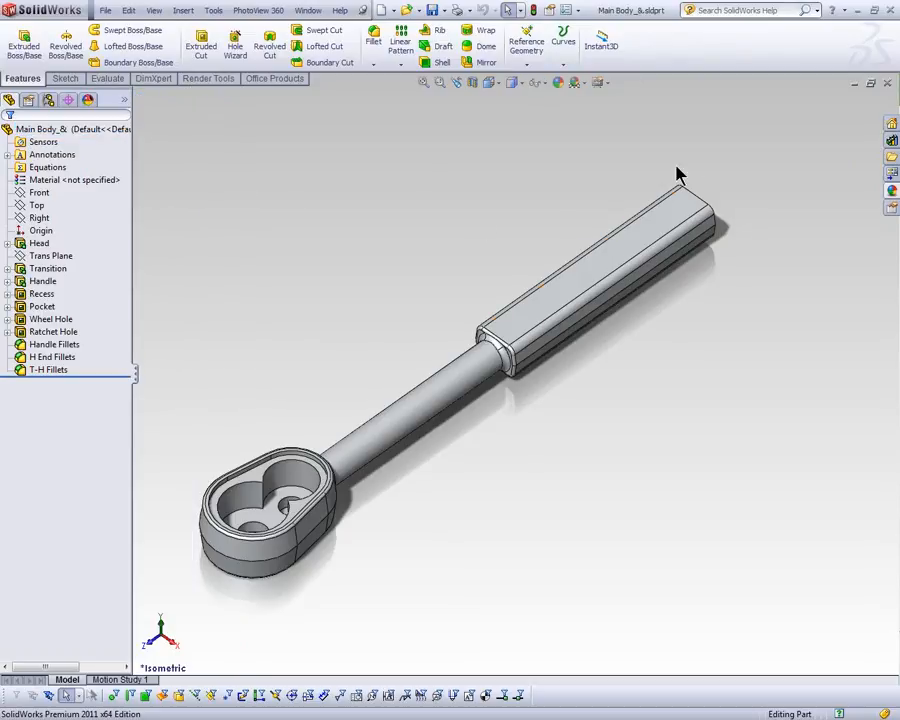
# Step: Find red high gloss plastic among the High Gloss plastic appearances and preview it on the whole Main Body part
pyautogui.click(893, 195)
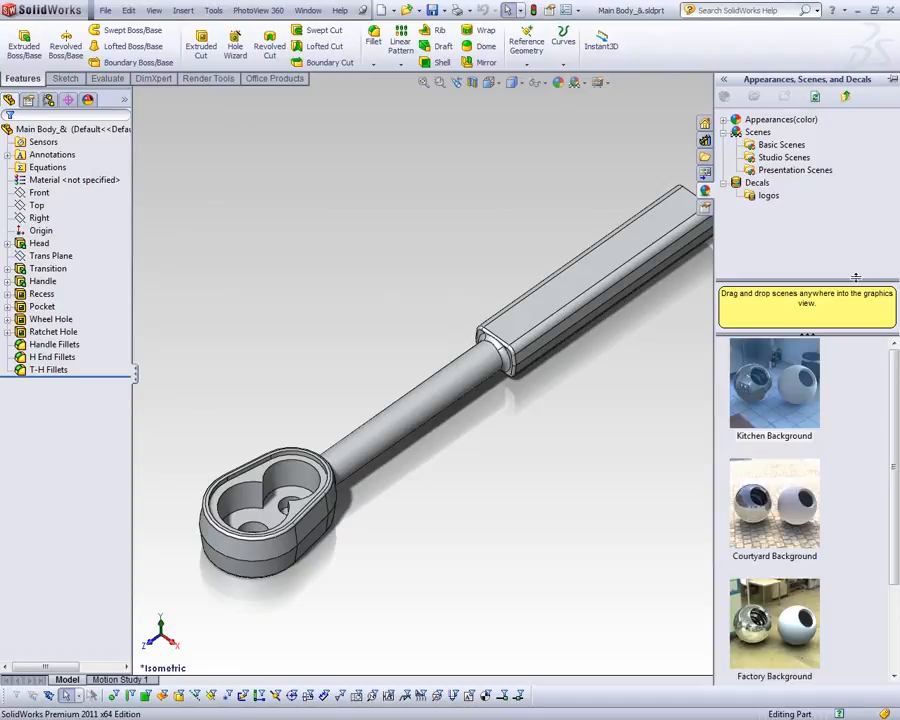
pyautogui.click(724, 119)
pyautogui.click(768, 145)
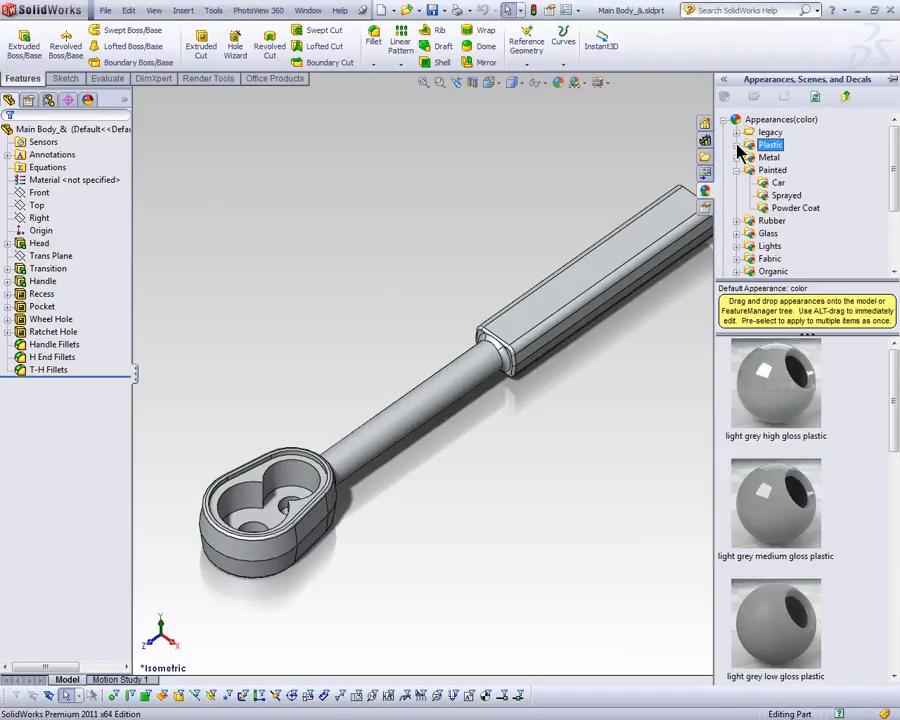
pyautogui.click(737, 145)
pyautogui.click(790, 157)
pyautogui.scroll(-9, 845, 485)
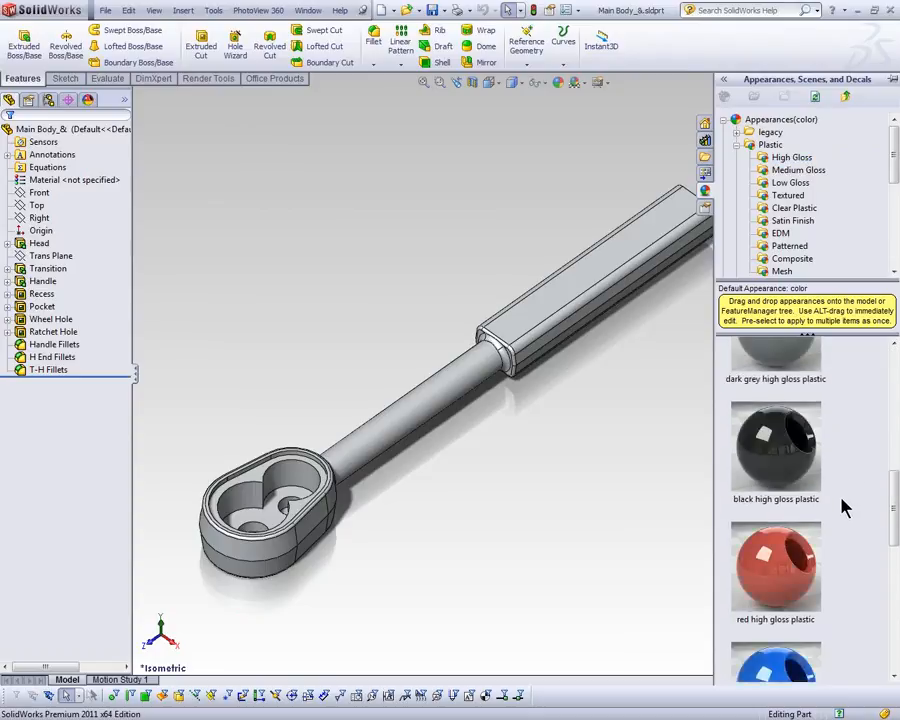
pyautogui.scroll(3, 854, 514)
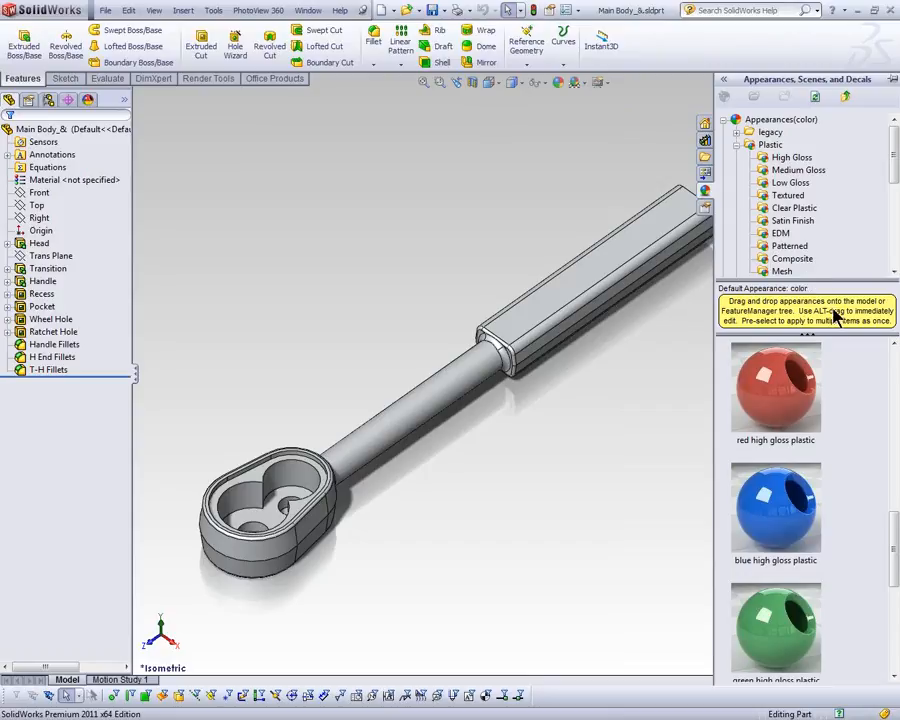
pyautogui.click(787, 390)
pyautogui.moveTo(787, 390); pyautogui.dragTo(540, 314)
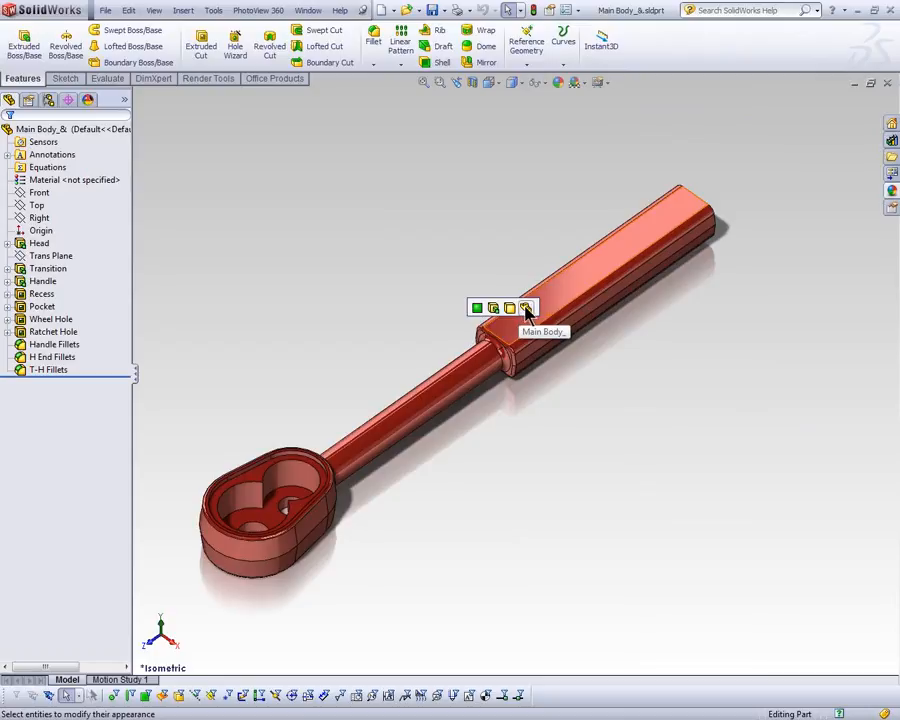
# Step: Try red high gloss plastic on the whole Main Body part with its appearance settings open, and cancel it
pyautogui.click(891, 190)
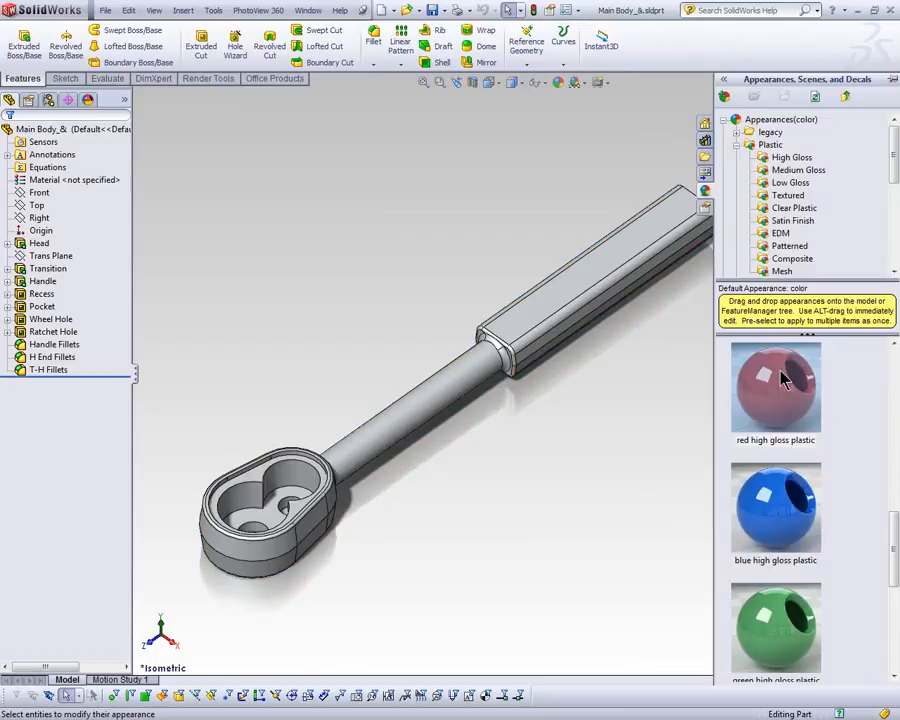
pyautogui.moveTo(793, 387); pyautogui.dragTo(577, 290)
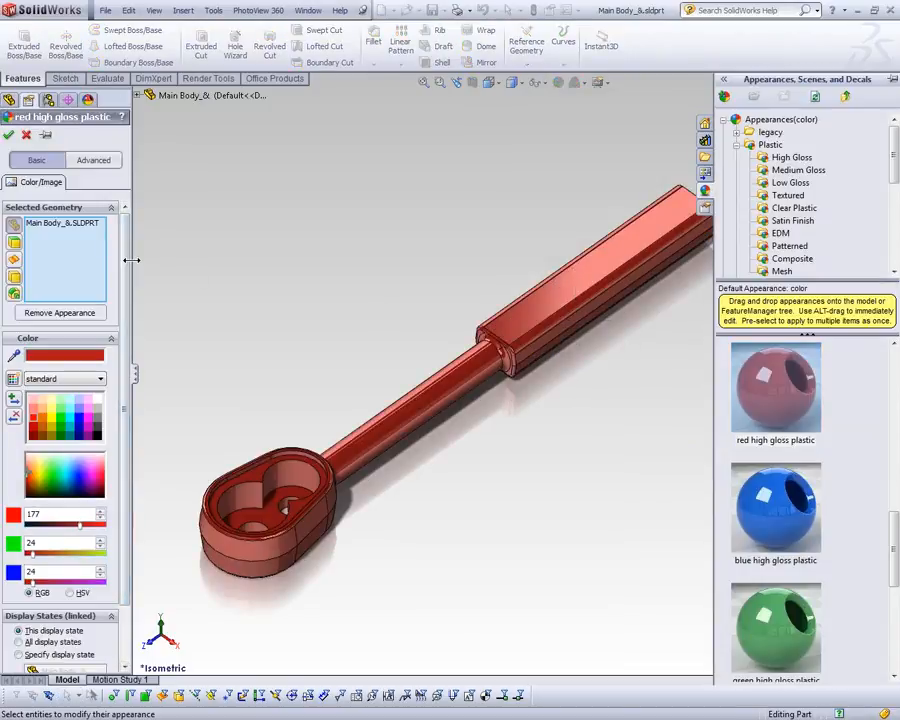
pyautogui.moveTo(130, 258); pyautogui.dragTo(190, 257)
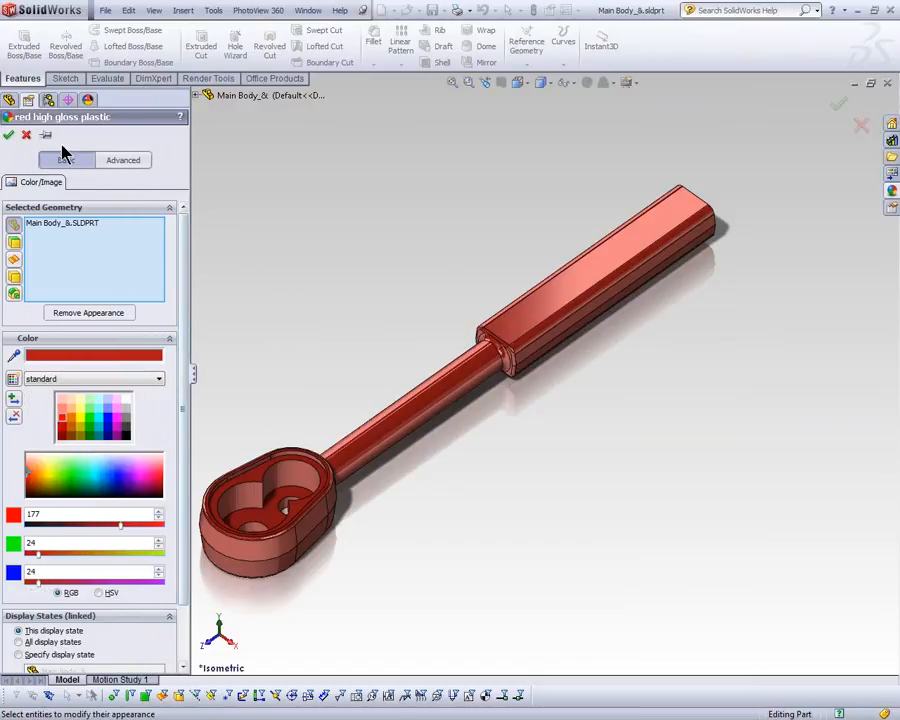
pyautogui.click(26, 136)
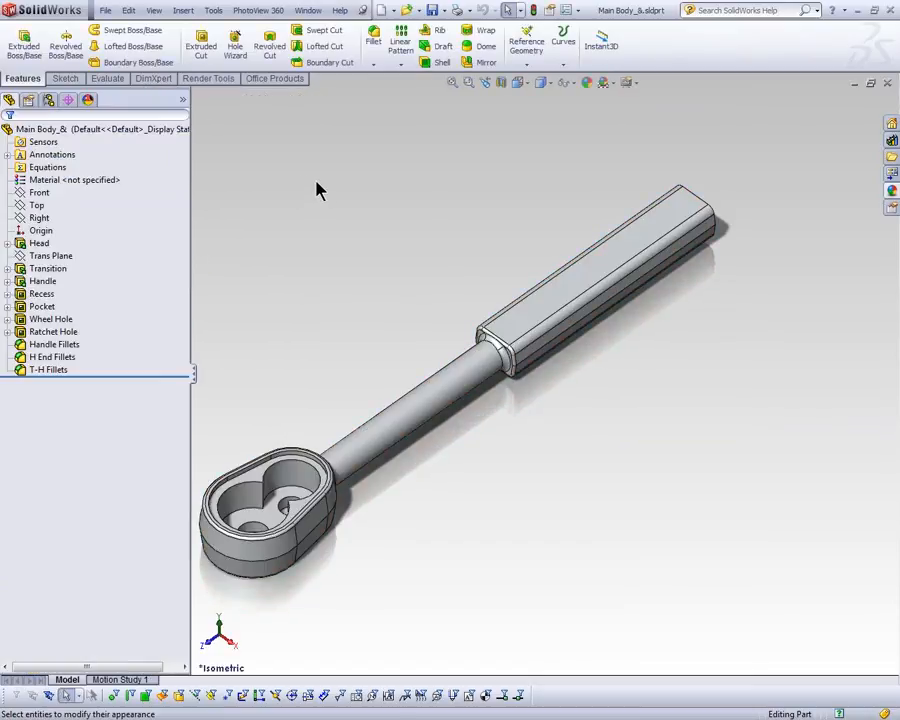
# Step: Inspect the Main Body part's assigned appearance swatch, open that appearance for editing and accept it
pyautogui.click(183, 100)
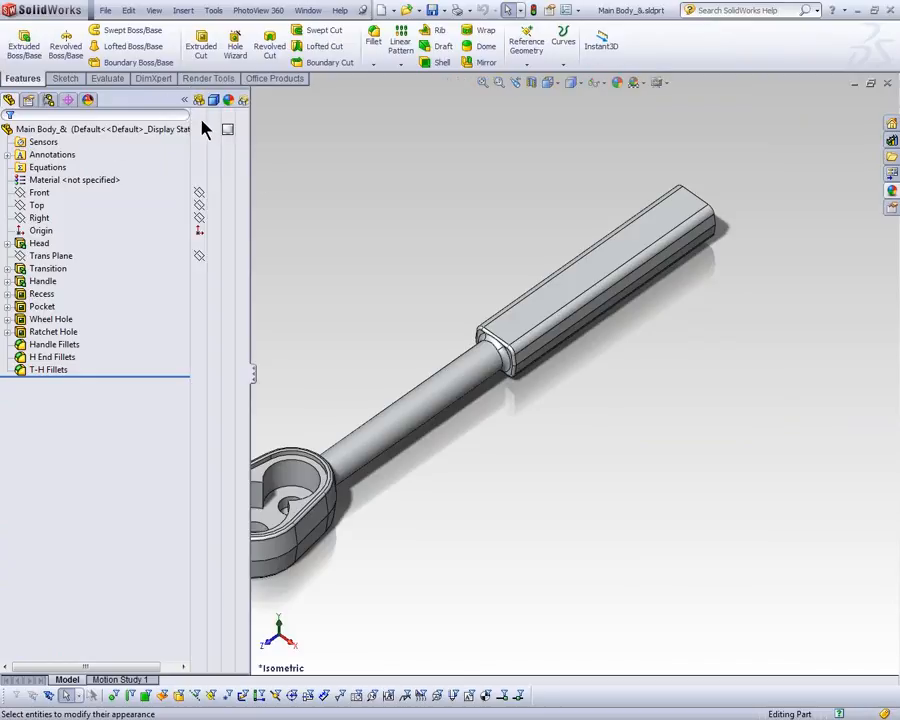
pyautogui.moveTo(228, 134)
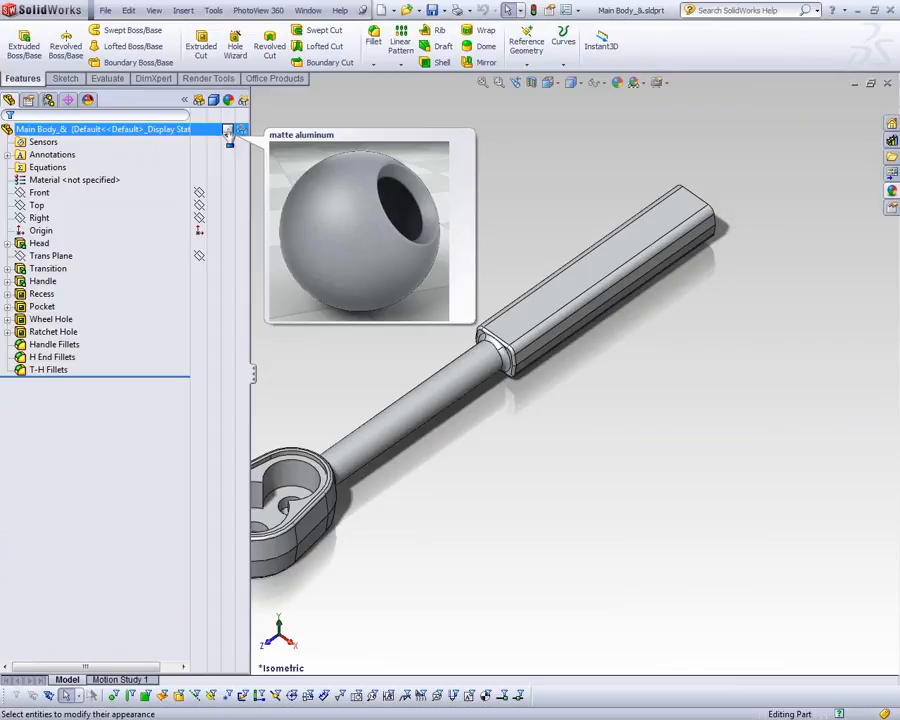
pyautogui.click(230, 134)
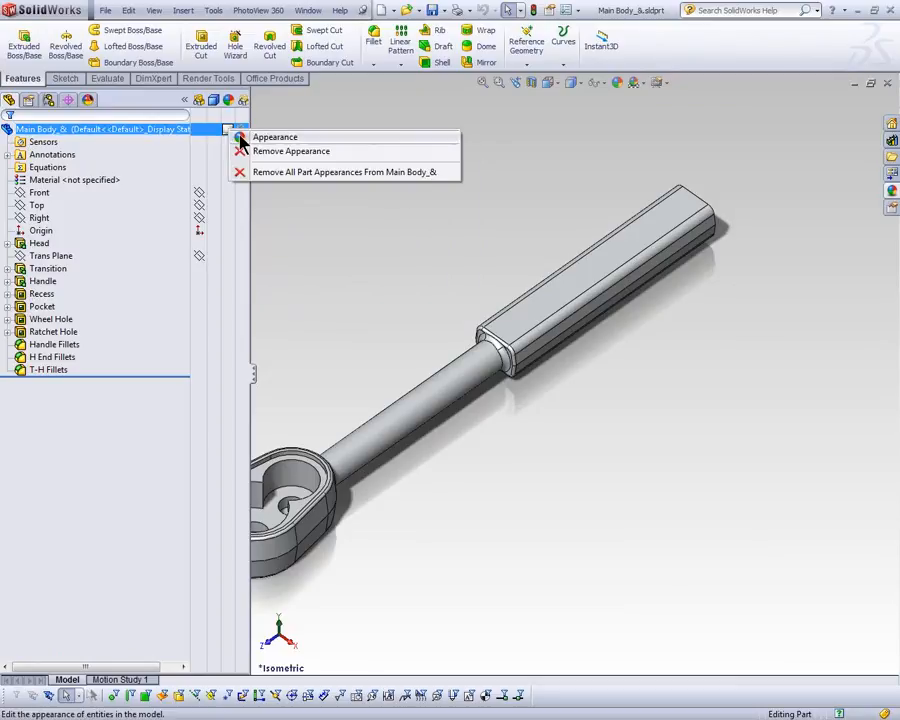
pyautogui.click(240, 138)
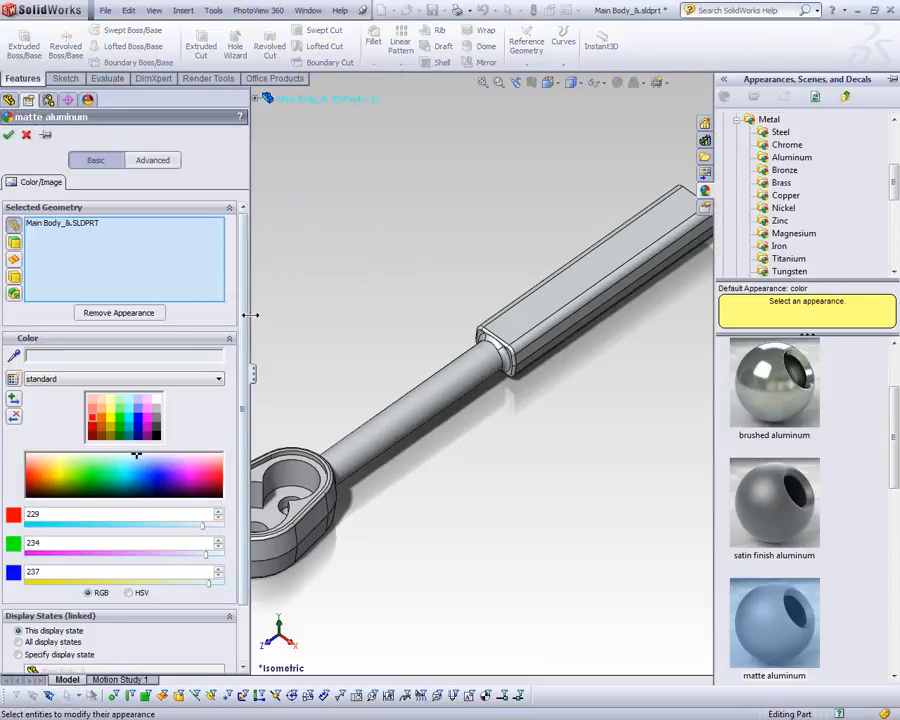
pyautogui.click(8, 134)
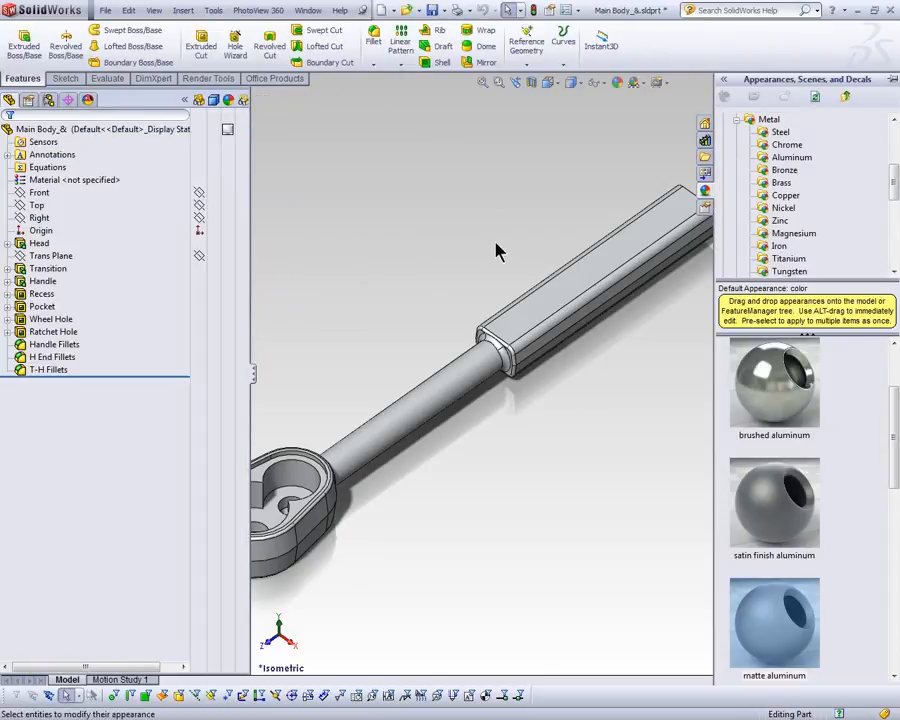
# Step: Open the Main Body part-level appearance from the handle's large face, view its advanced settings and cancel the edit
pyautogui.click(538, 312)
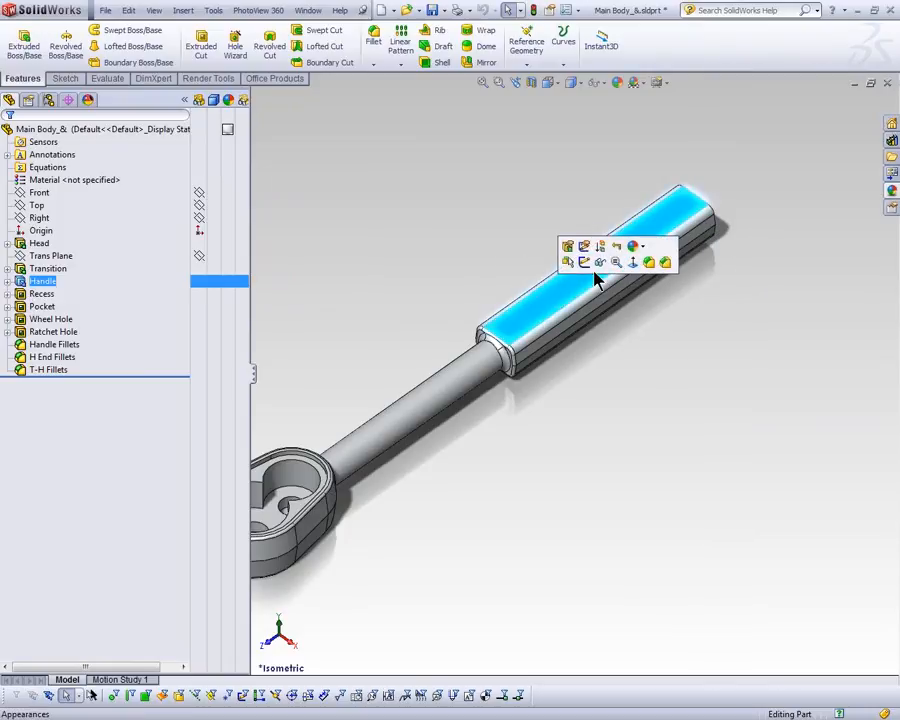
pyautogui.click(636, 250)
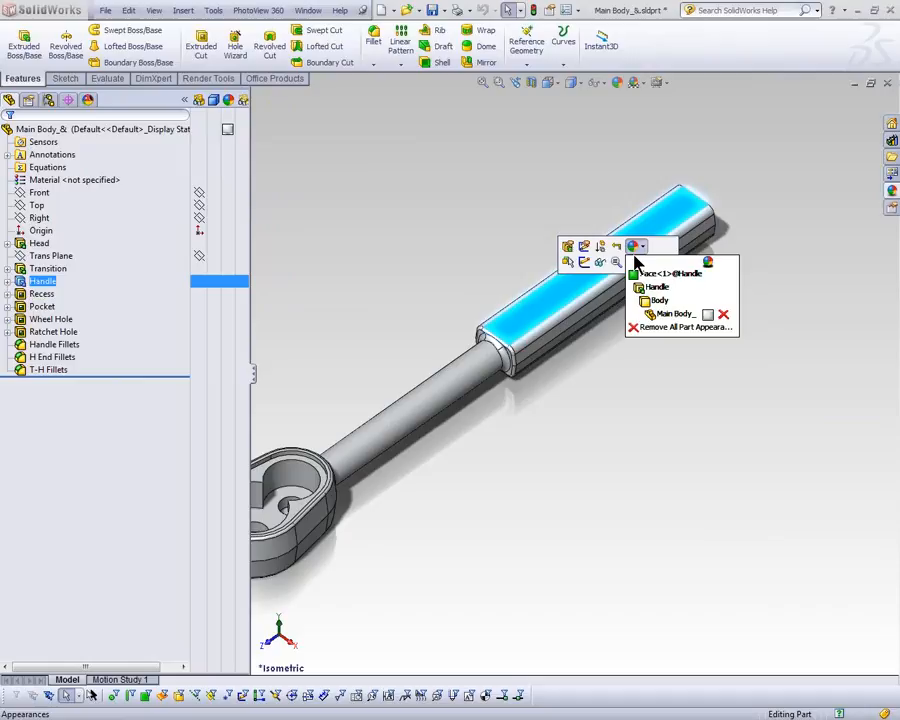
pyautogui.click(678, 316)
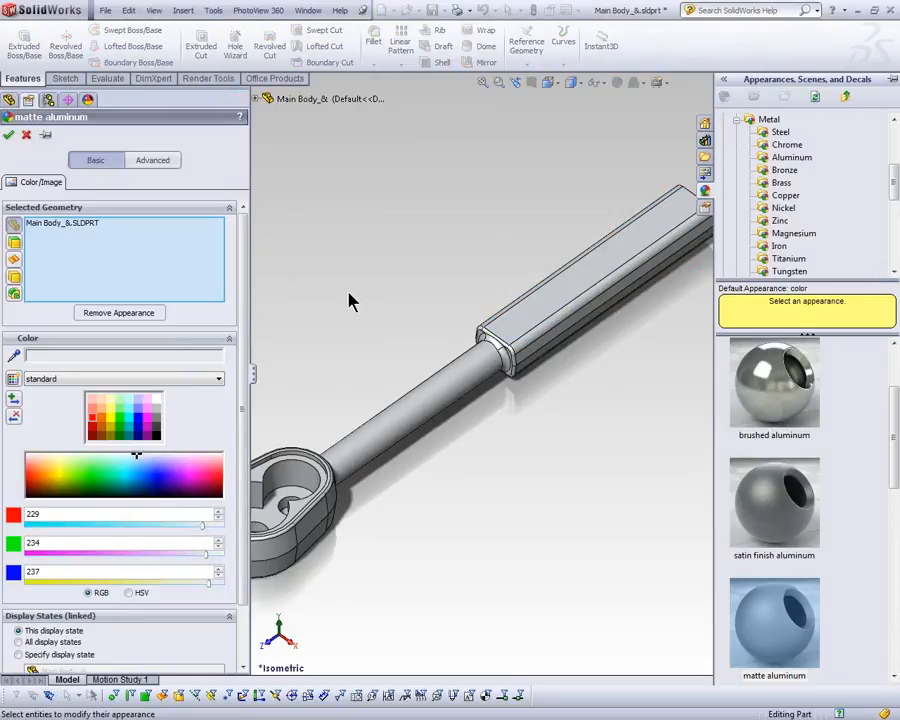
pyautogui.click(152, 163)
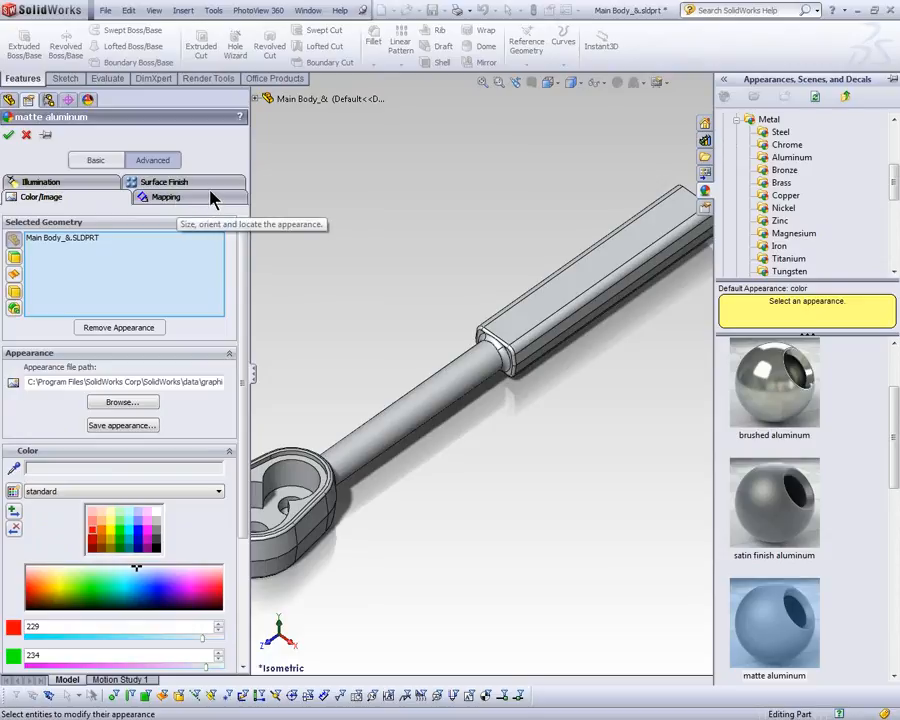
pyautogui.click(27, 136)
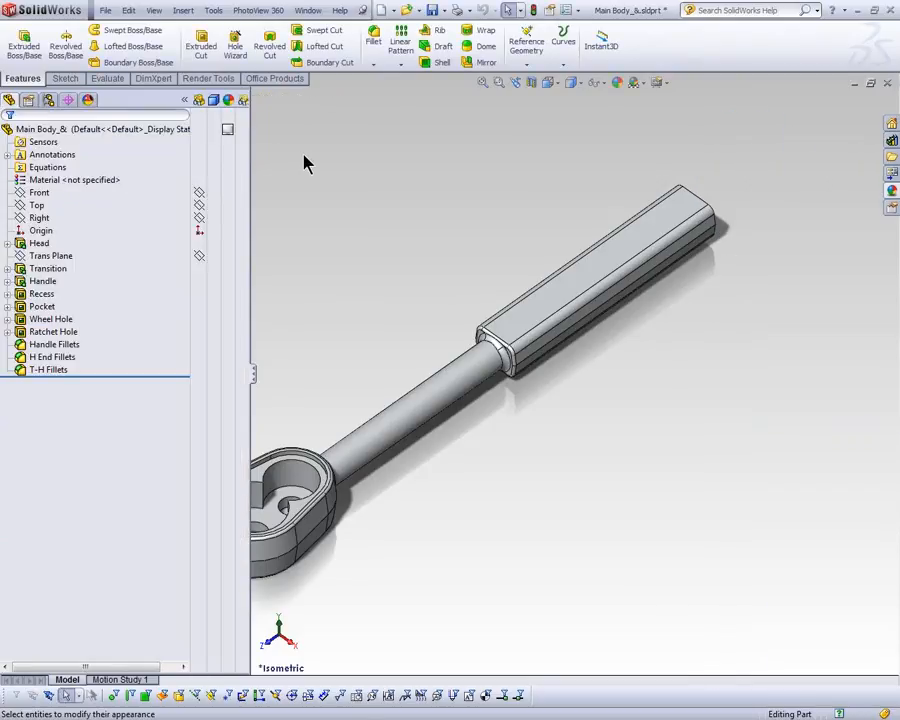
# Step: Turn off the PhotoView 360 add-in and view the Main Body part's appearance settings without it
pyautogui.click(272, 79)
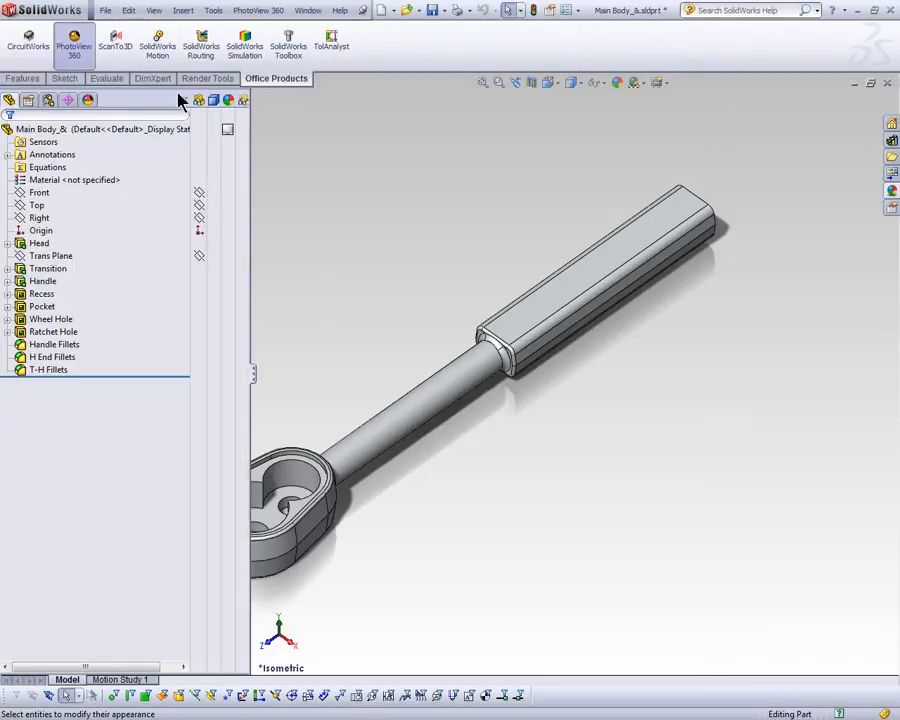
pyautogui.click(228, 129)
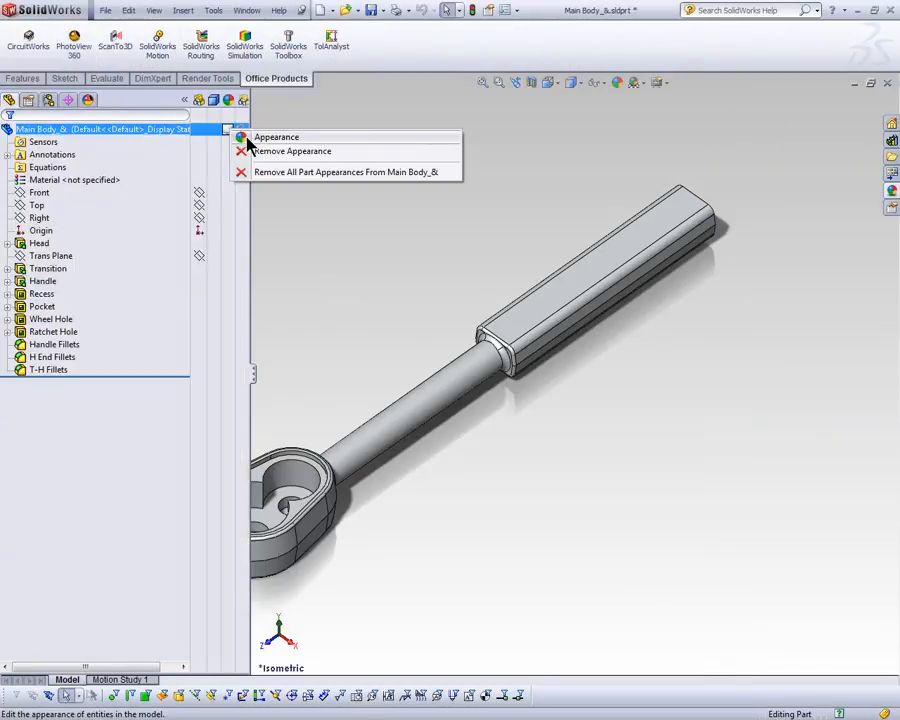
pyautogui.click(250, 140)
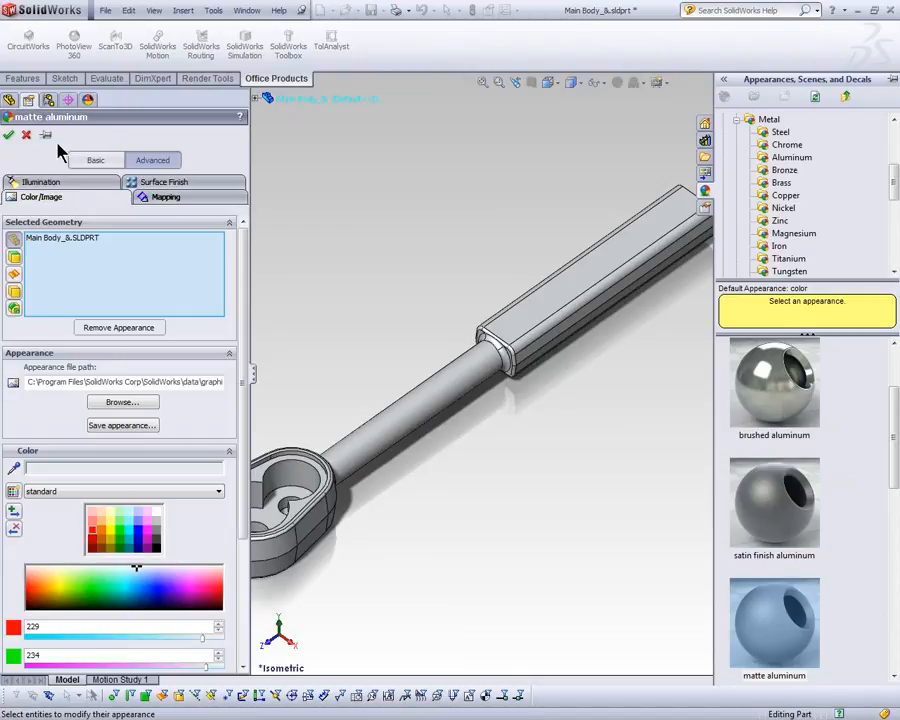
pyautogui.click(26, 136)
# Step: Turn the PhotoView 360 add-in back on and check the edit and remove options of the Main Body part's appearance
pyautogui.click(74, 42)
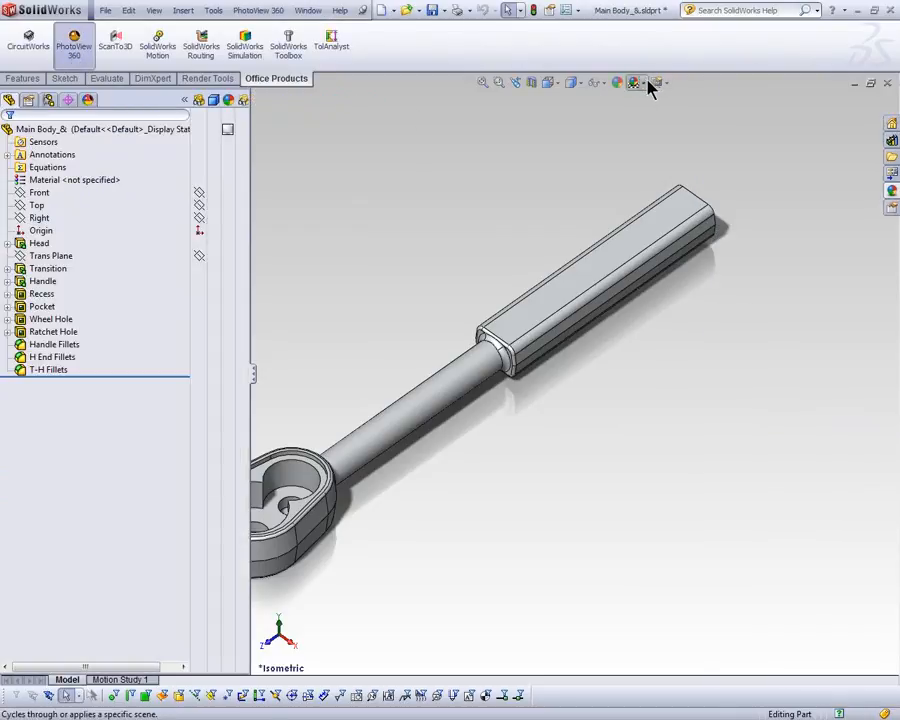
pyautogui.click(228, 131)
pyautogui.click(228, 131)
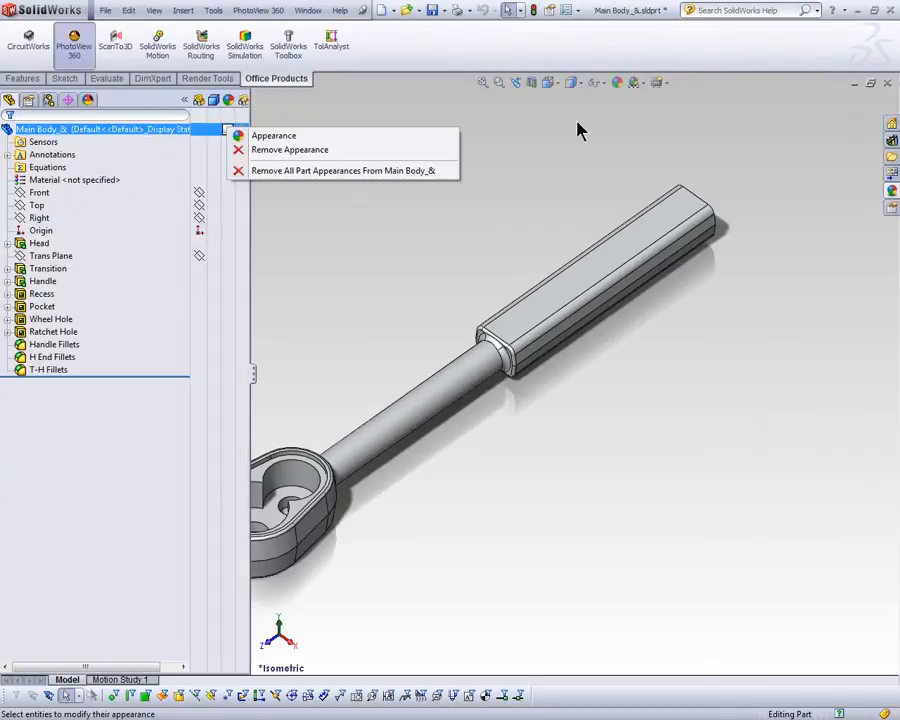
pyautogui.click(552, 124)
# Step: Try the blue anodized aluminum appearance on the whole Main Body part, view its color settings and cancel the edit
pyautogui.click(890, 193)
pyautogui.scroll(-5, 880, 446)
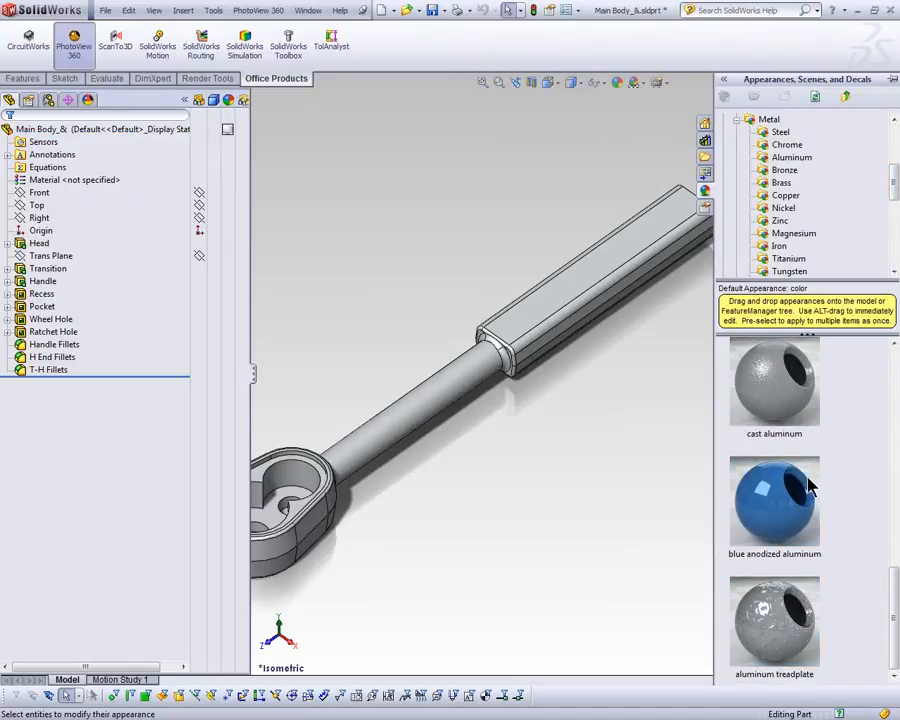
pyautogui.moveTo(812, 484); pyautogui.dragTo(537, 310)
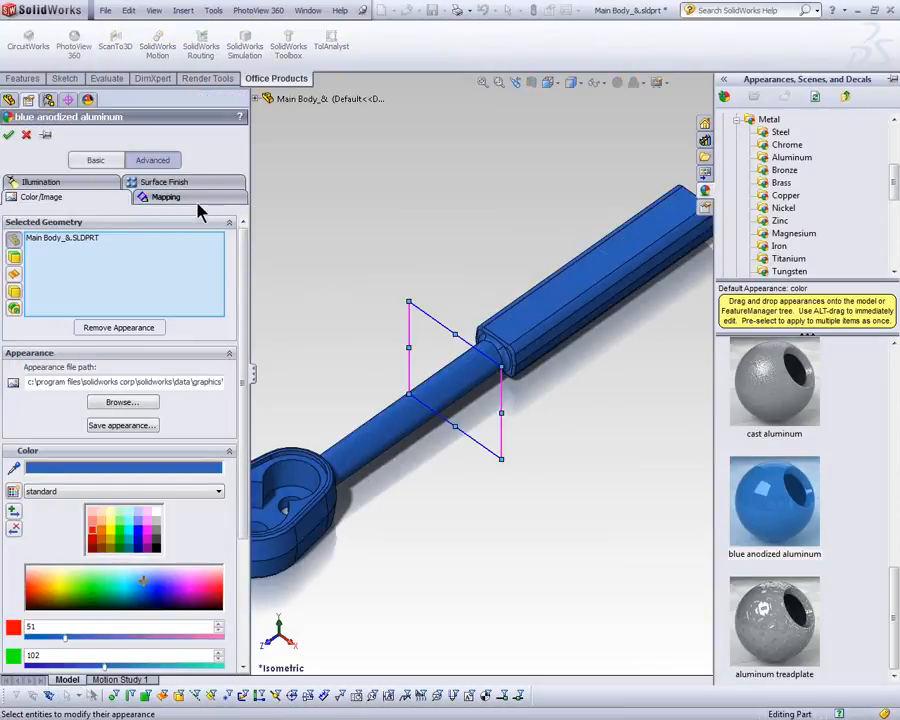
pyautogui.moveTo(244, 244); pyautogui.dragTo(254, 415)
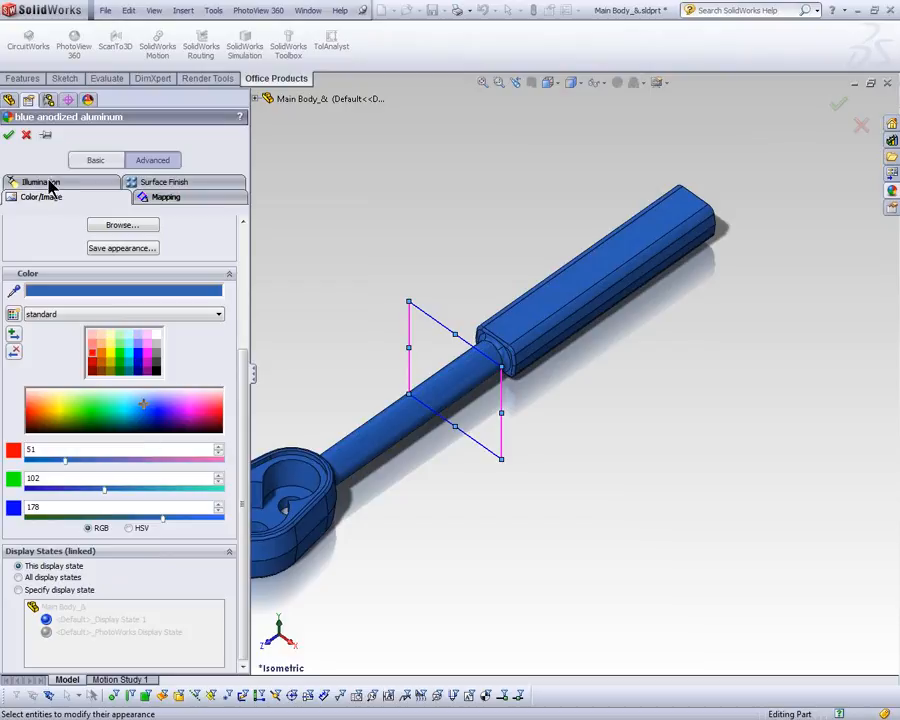
pyautogui.click(27, 135)
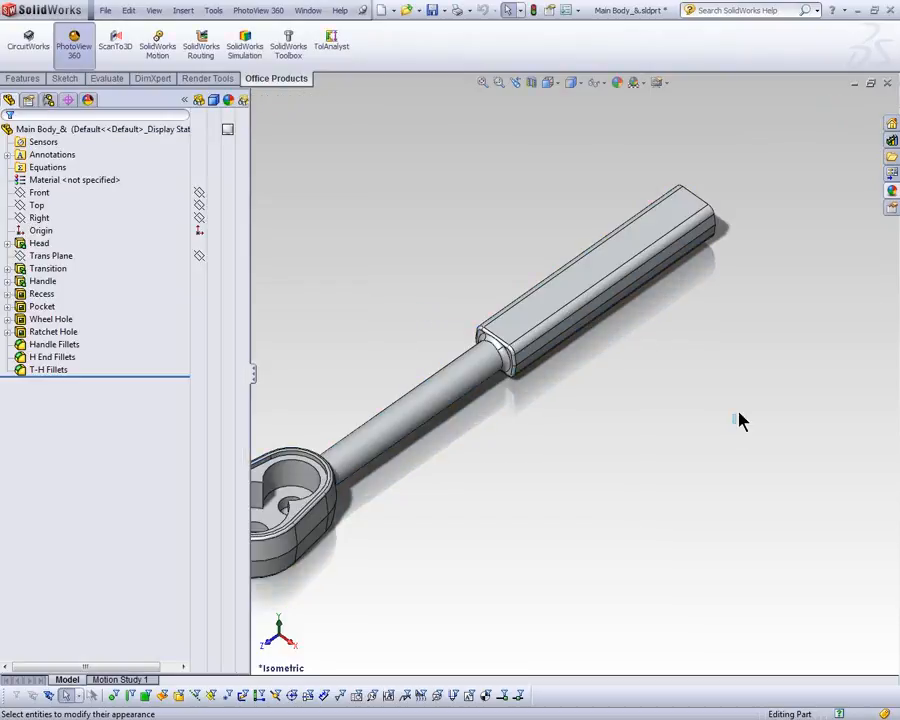
# Step: Apply the cast aluminum appearance to the entire Main Body part and open it for editing
pyautogui.click(892, 191)
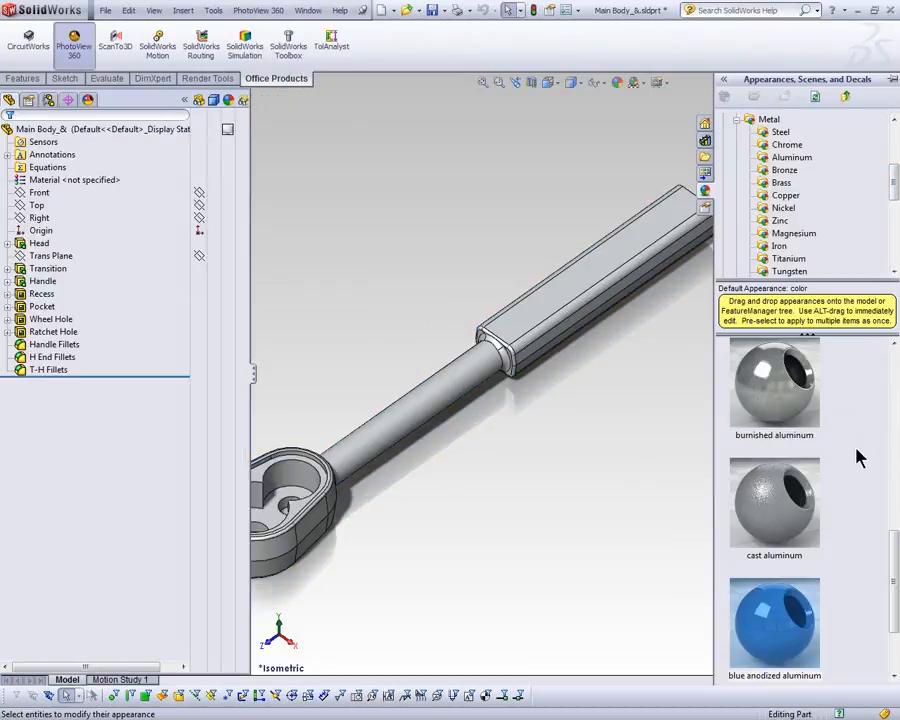
pyautogui.moveTo(776, 517); pyautogui.dragTo(540, 316)
pyautogui.click(538, 308)
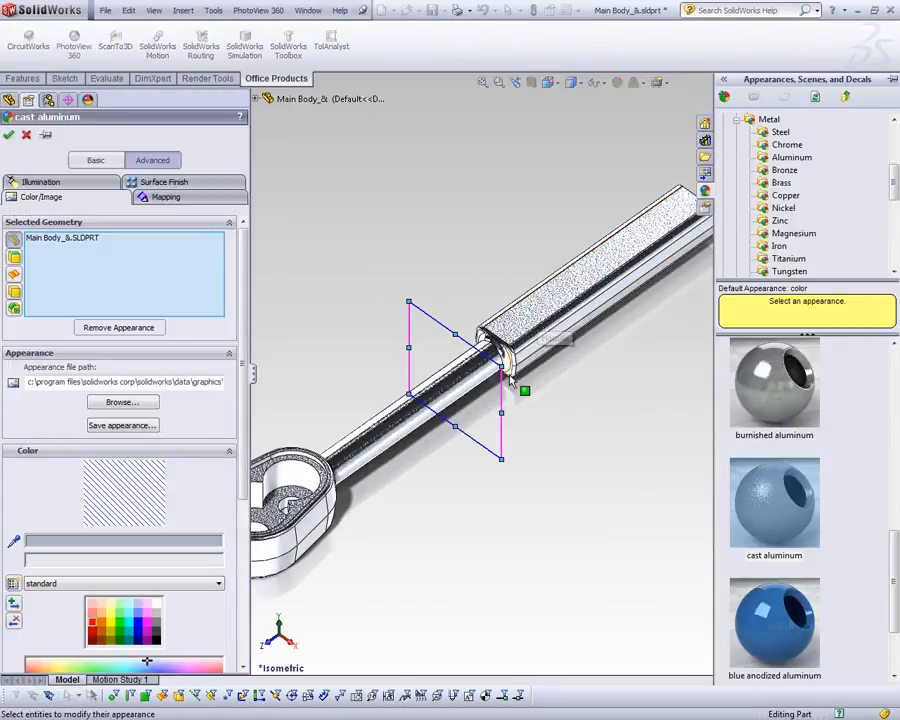
# Step: Recolor the cast aluminum appearance from the standard swatches, trying green and settling on orange (RGB 232, 113, 8)
pyautogui.moveTo(244, 312); pyautogui.dragTo(243, 437)
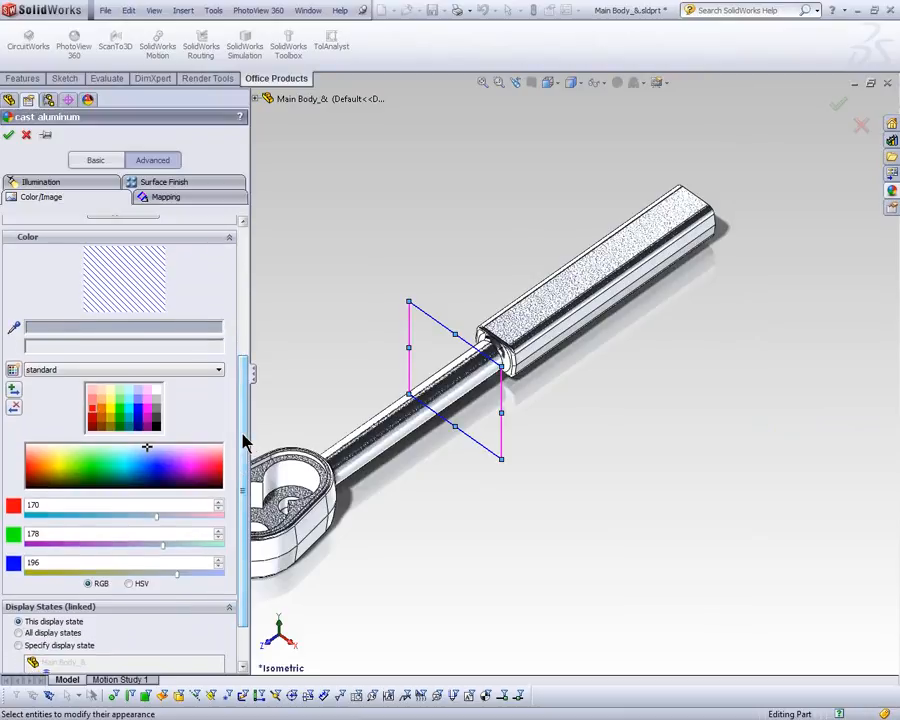
pyautogui.click(112, 420)
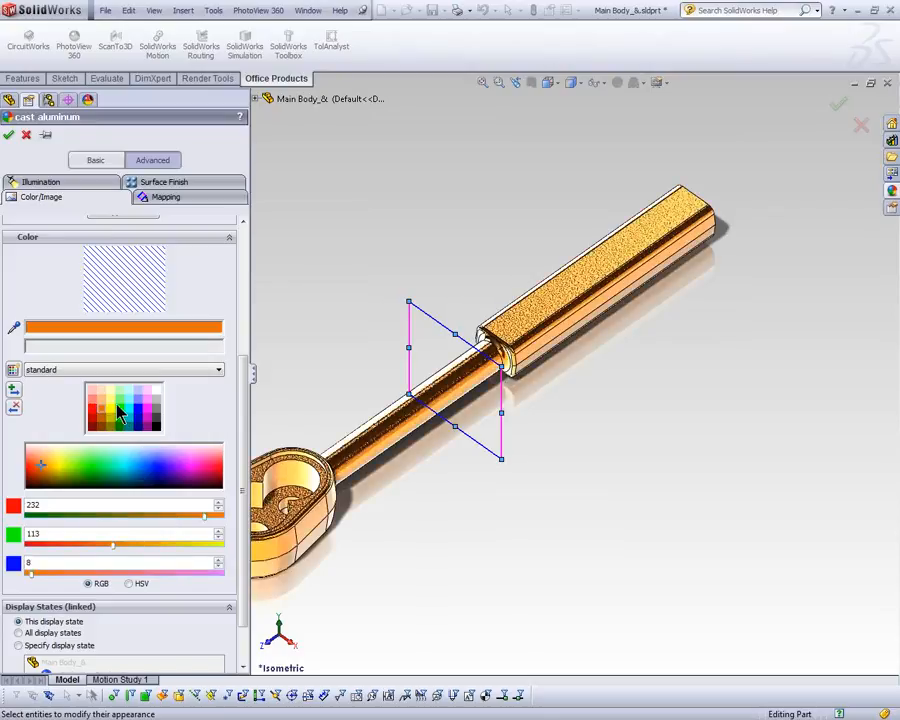
pyautogui.click(110, 418)
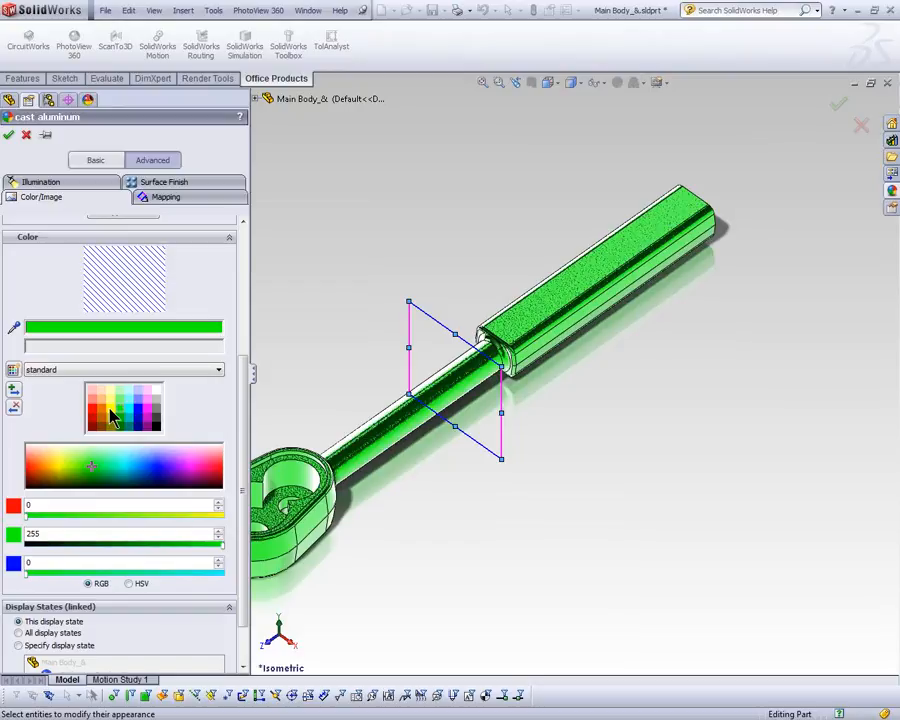
pyautogui.click(112, 414)
pyautogui.click(104, 418)
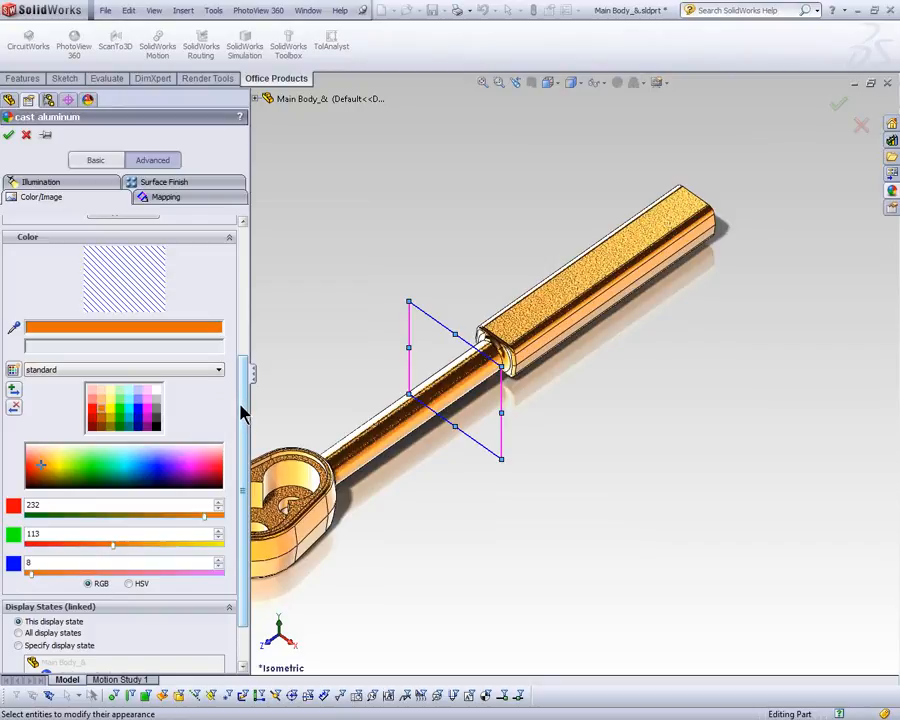
# Step: Enlarge the cast aluminum mapping to about 65.97 mm wide and high with the aspect ratio fixed
pyautogui.moveTo(245, 408); pyautogui.dragTo(269, 235)
pyautogui.click(185, 202)
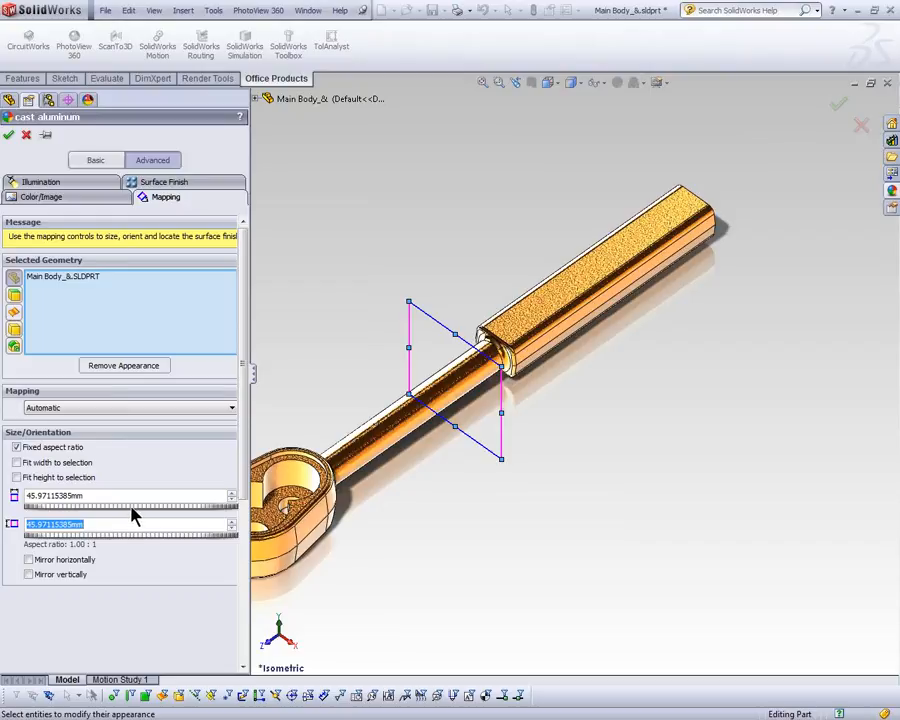
pyautogui.moveTo(135, 512); pyautogui.dragTo(135, 514)
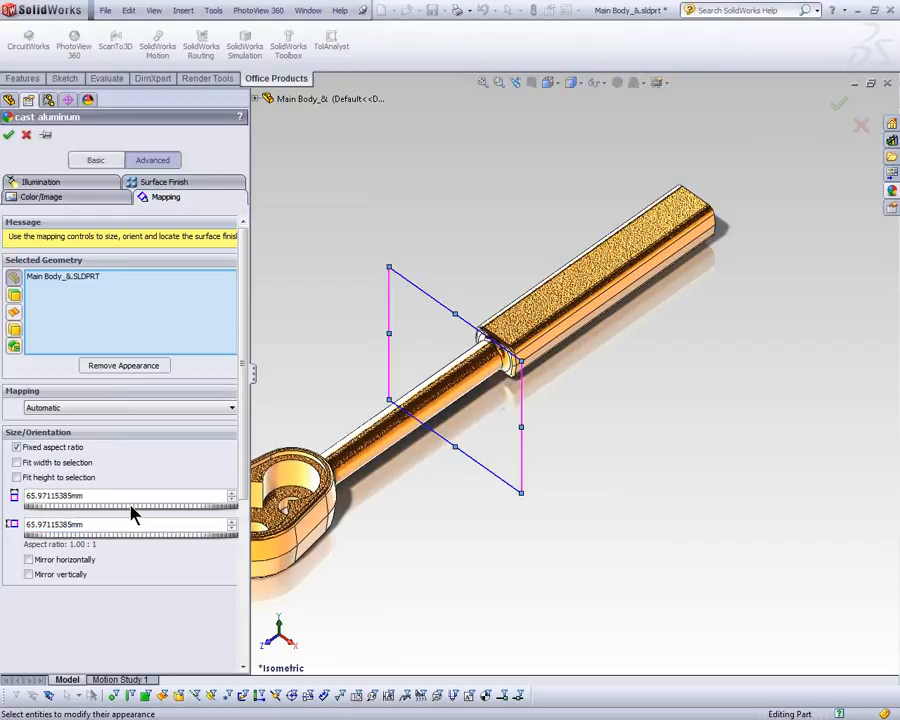
pyautogui.click(131, 506)
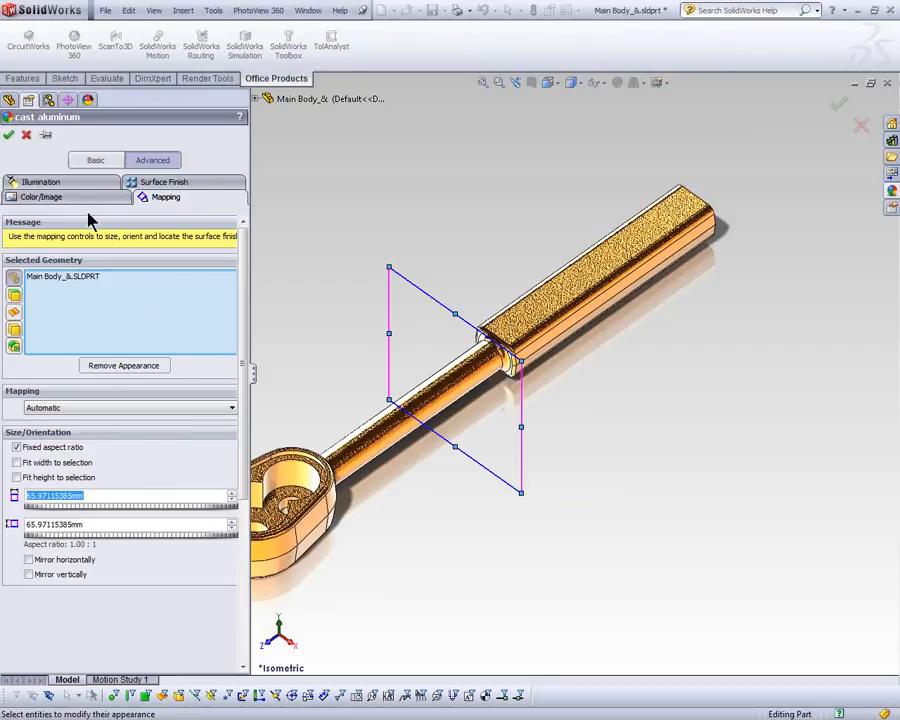
# Step: Compare the handle's cast aluminum look with blurry reflections off and on, leaving them on
pyautogui.click(76, 183)
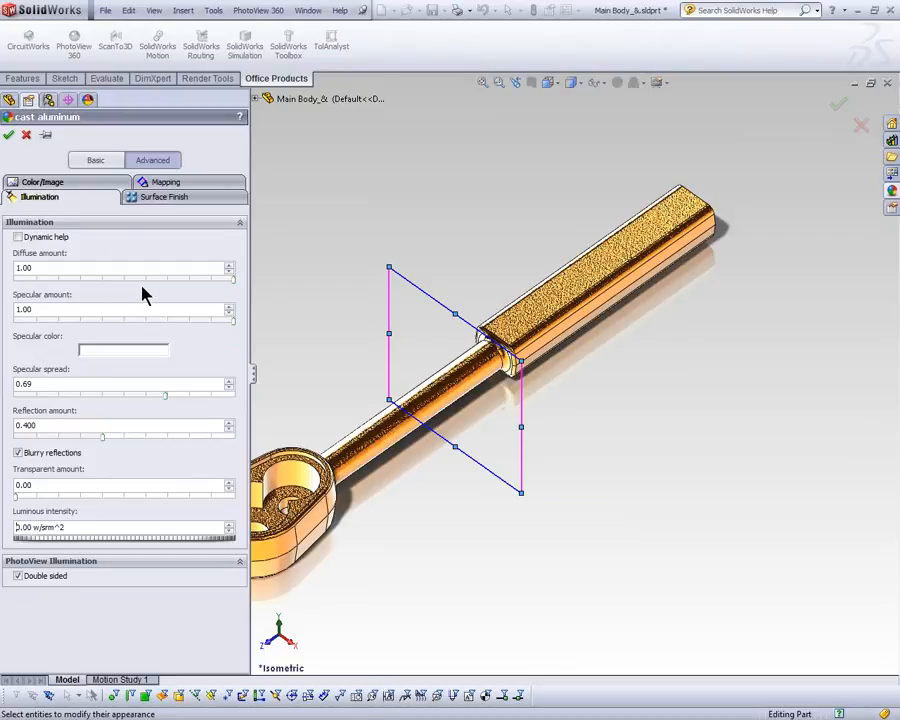
pyautogui.click(19, 453)
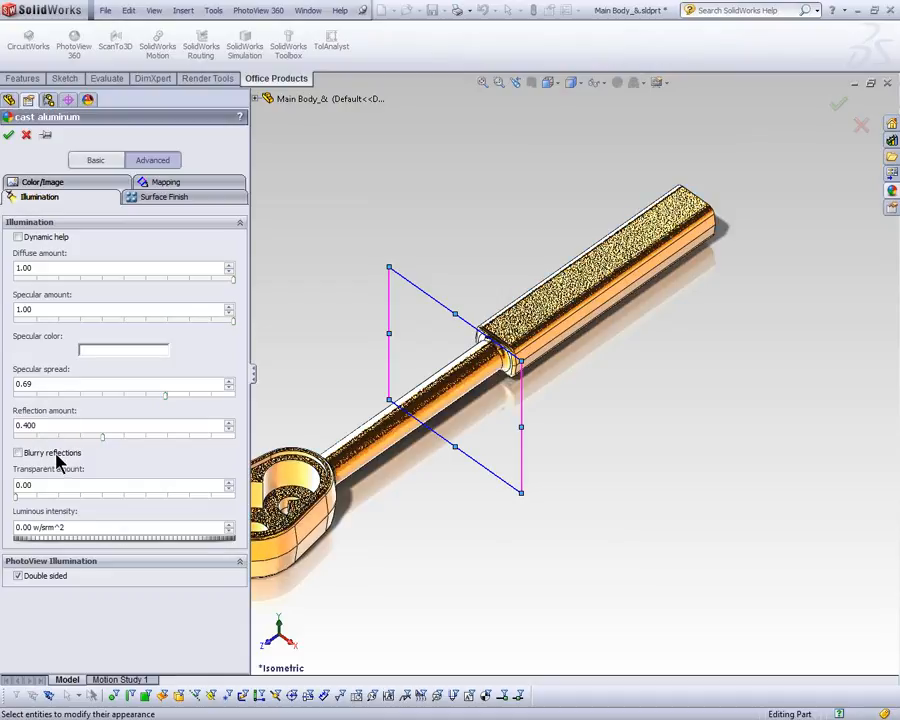
pyautogui.click(18, 453)
pyautogui.moveTo(462, 488); pyautogui.dragTo(466, 465, button='middle')
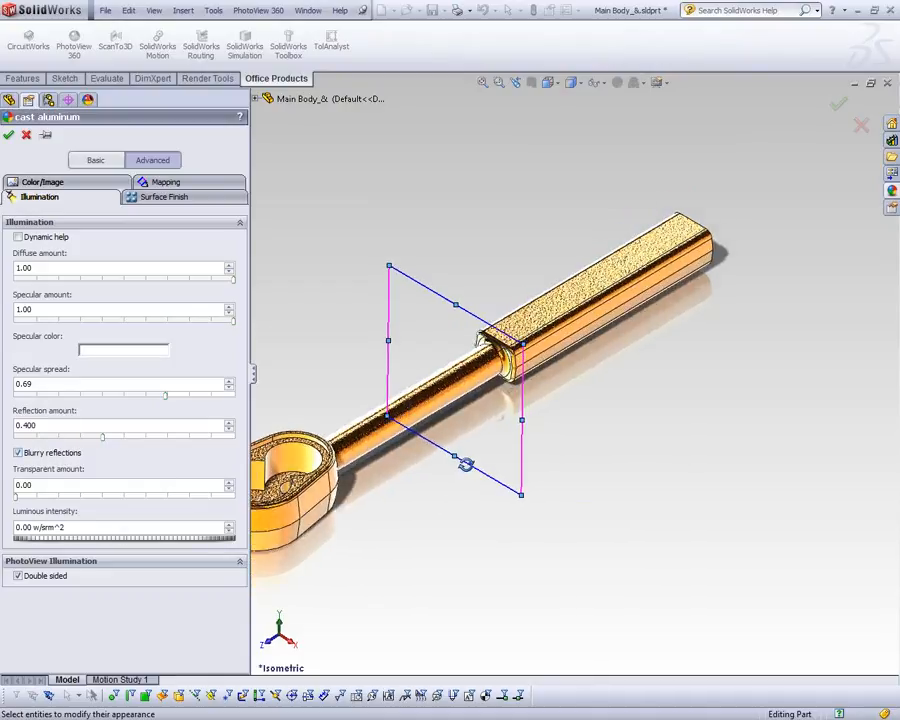
pyautogui.scroll(-6, 553, 345)
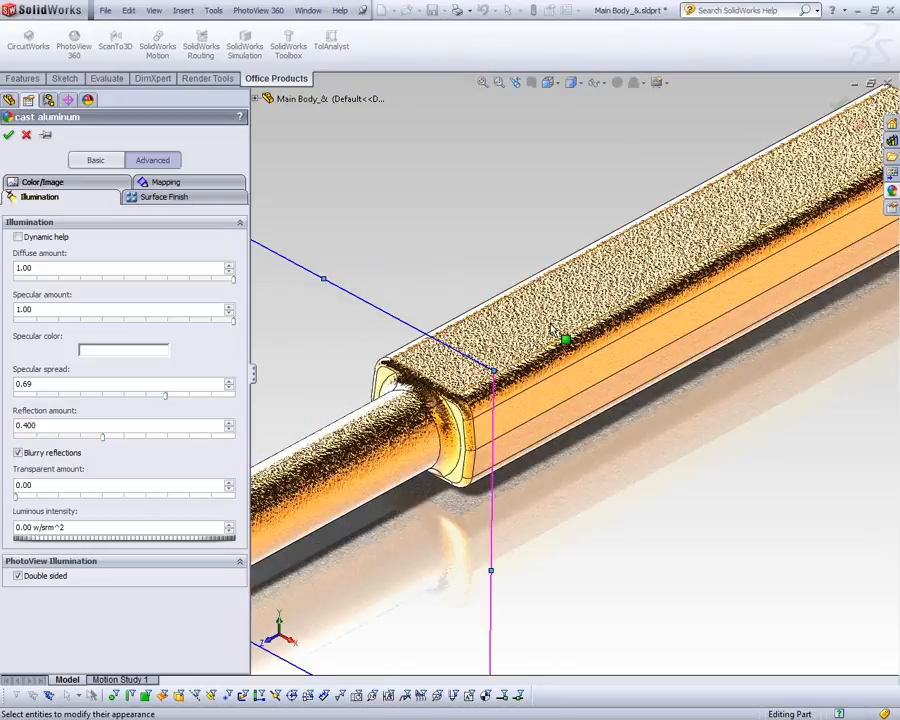
pyautogui.click(18, 453)
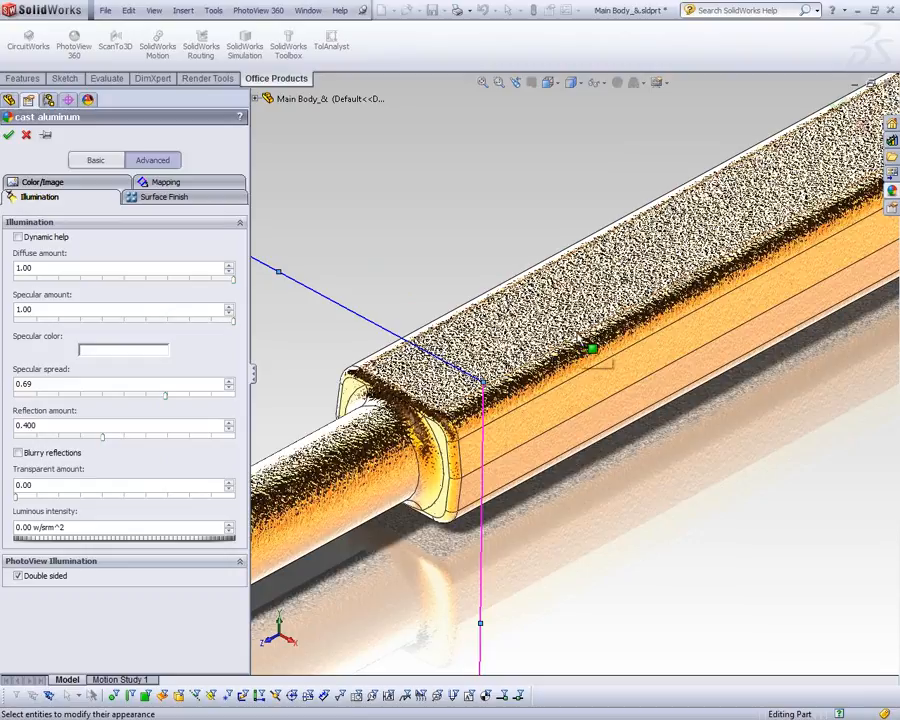
pyautogui.click(52, 456)
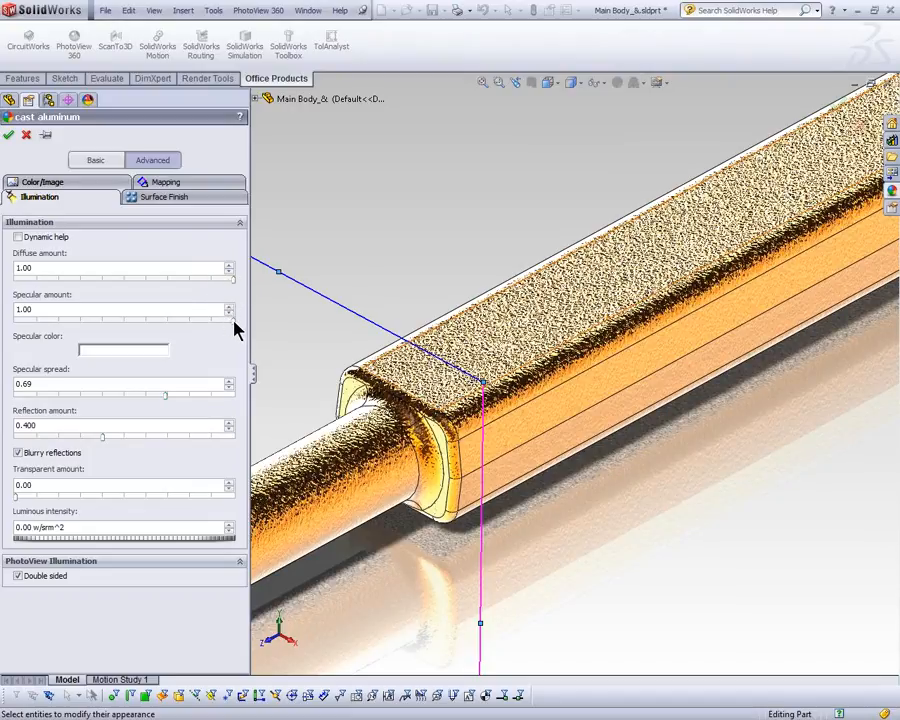
# Step: Keep the specular amount at 1.00, enable dynamic help and read the explanations of the illumination settings
pyautogui.moveTo(218, 321); pyautogui.dragTo(235, 311)
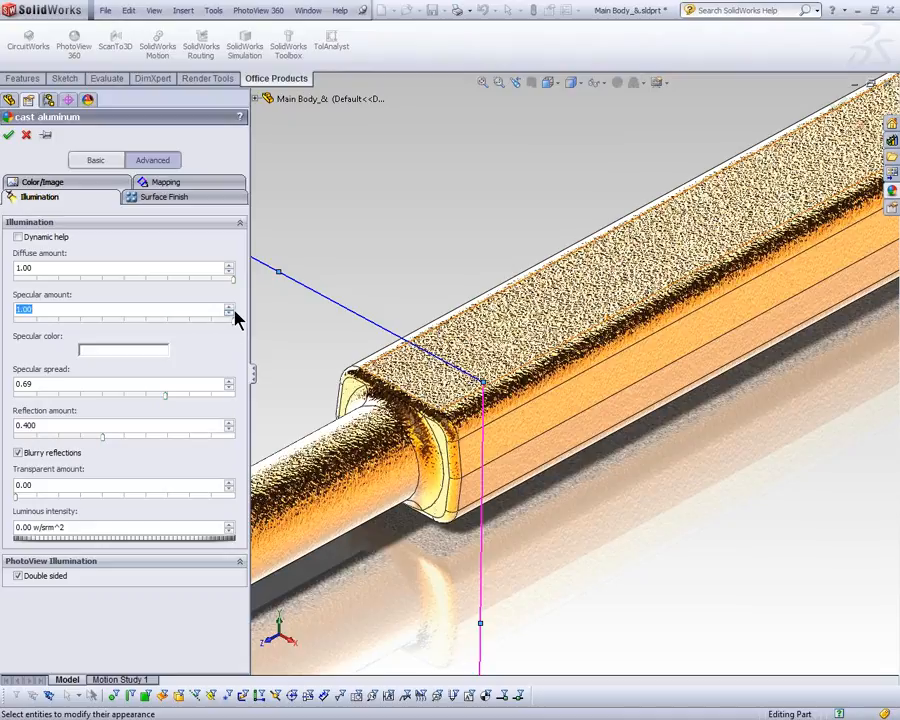
pyautogui.click(46, 240)
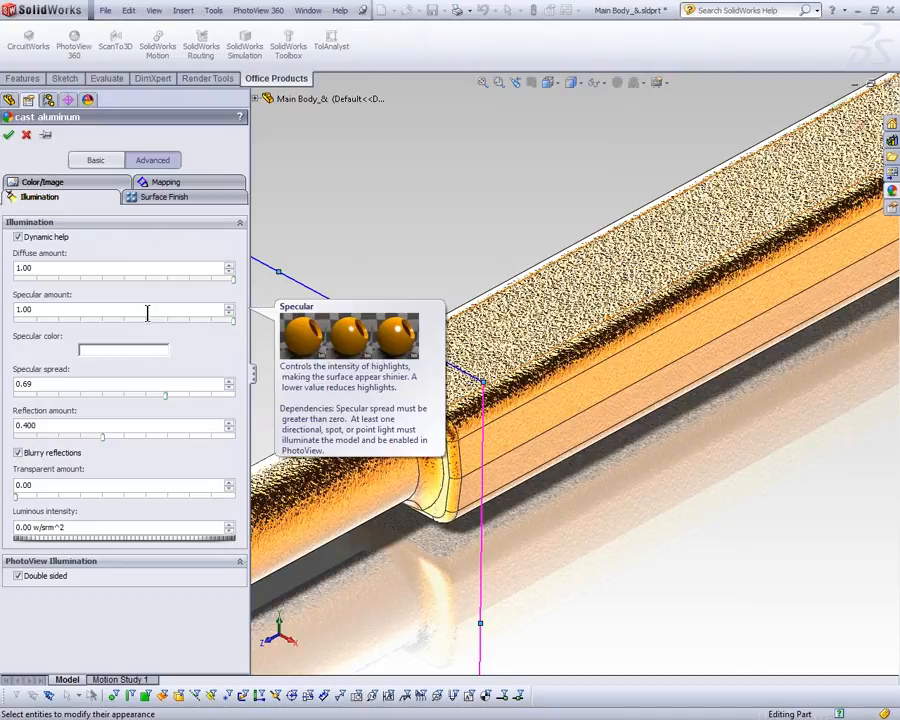
pyautogui.moveTo(135, 384)
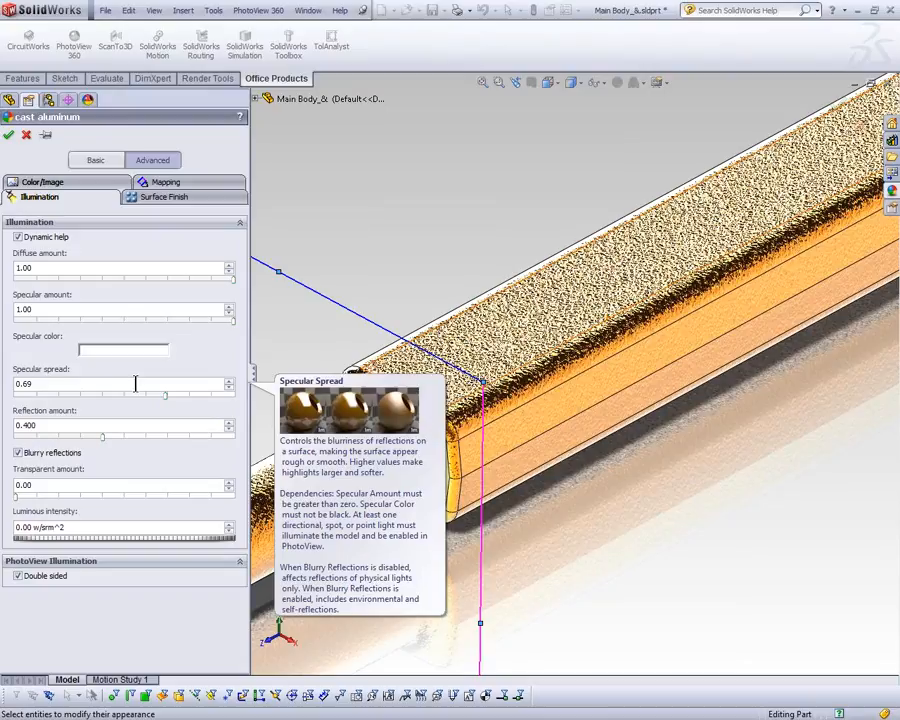
pyautogui.moveTo(118, 426)
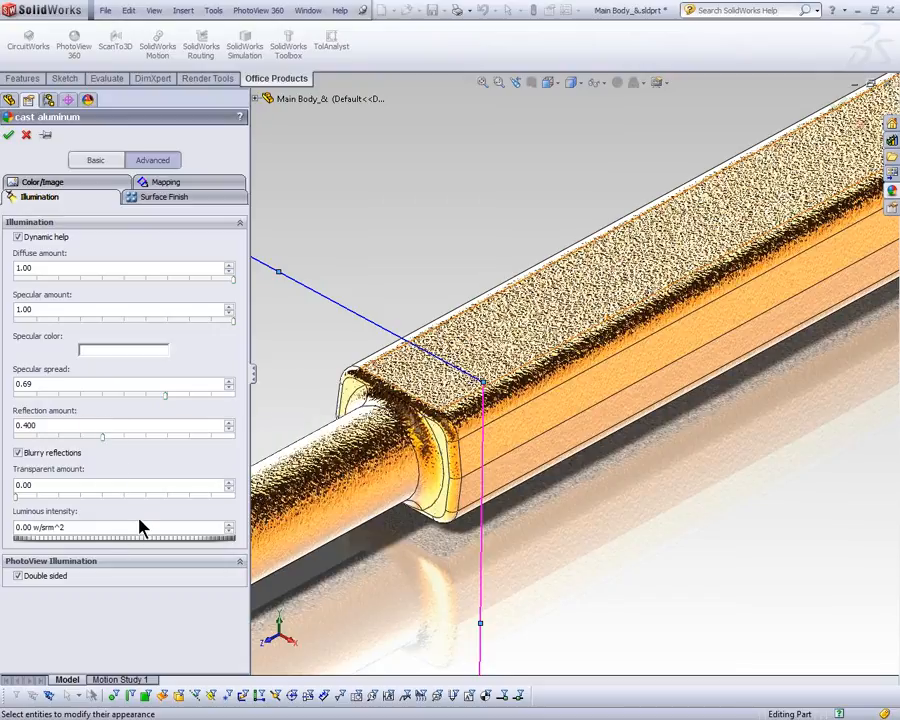
pyautogui.moveTo(134, 527)
# Step: Change the cast aluminum appearance's surface finish to Treadplate 1
pyautogui.click(160, 206)
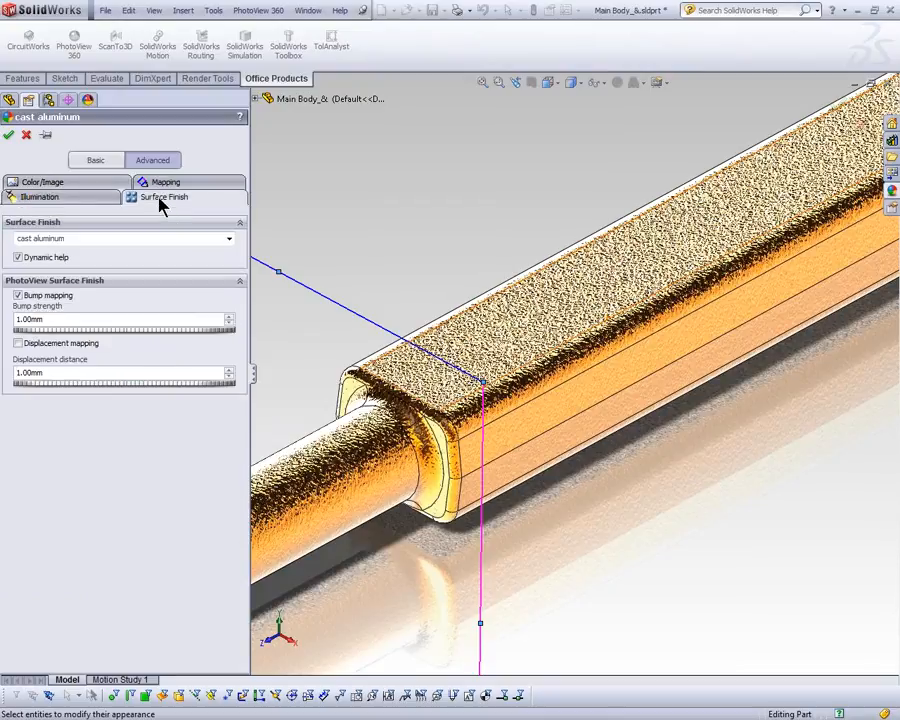
pyautogui.click(229, 240)
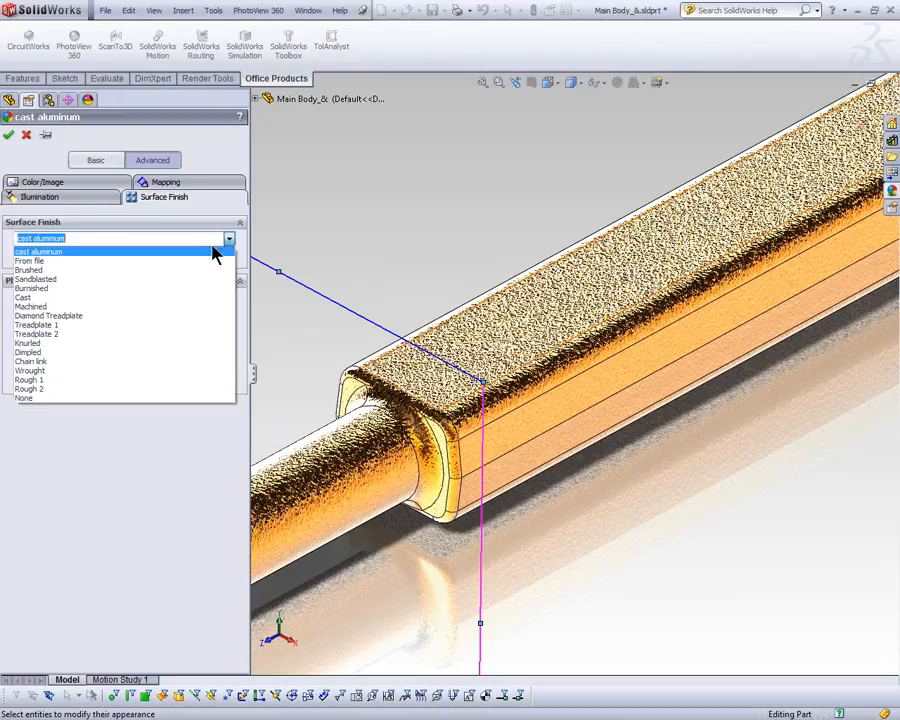
pyautogui.click(63, 279)
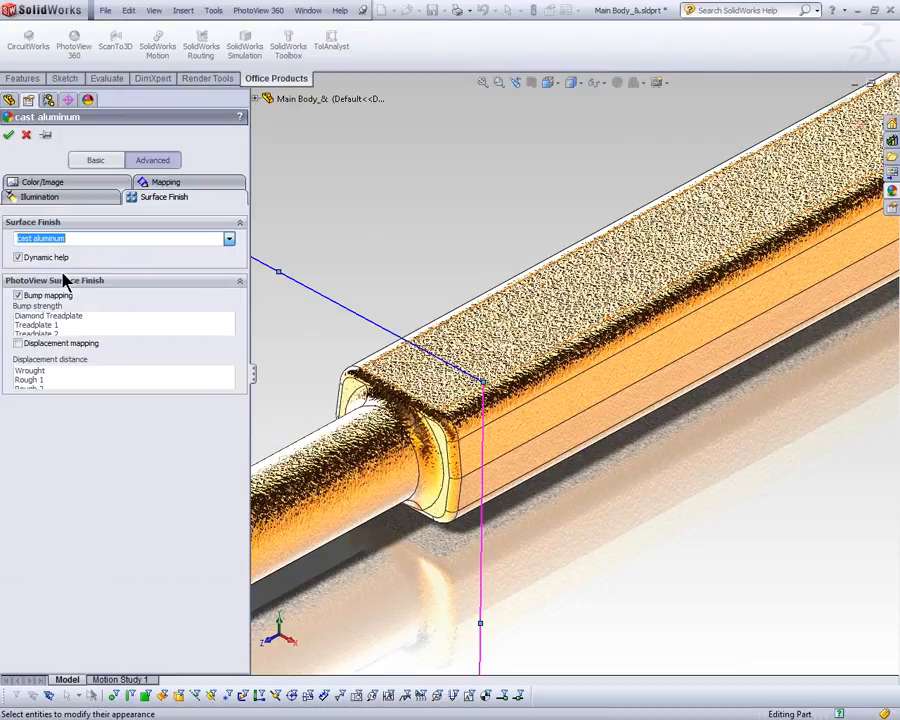
pyautogui.click(88, 242)
pyautogui.click(229, 240)
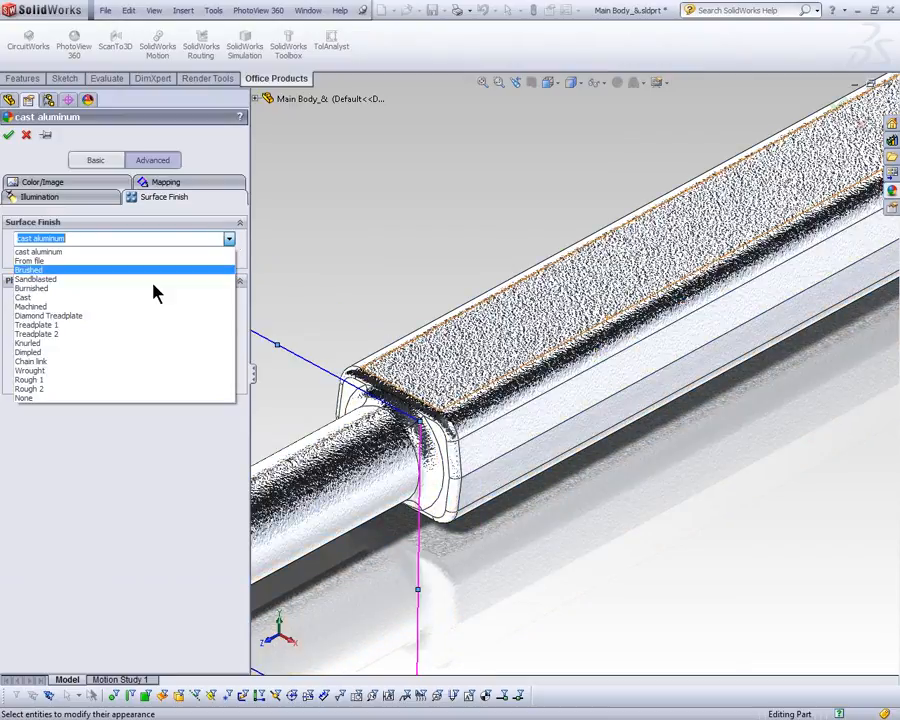
pyautogui.click(203, 330)
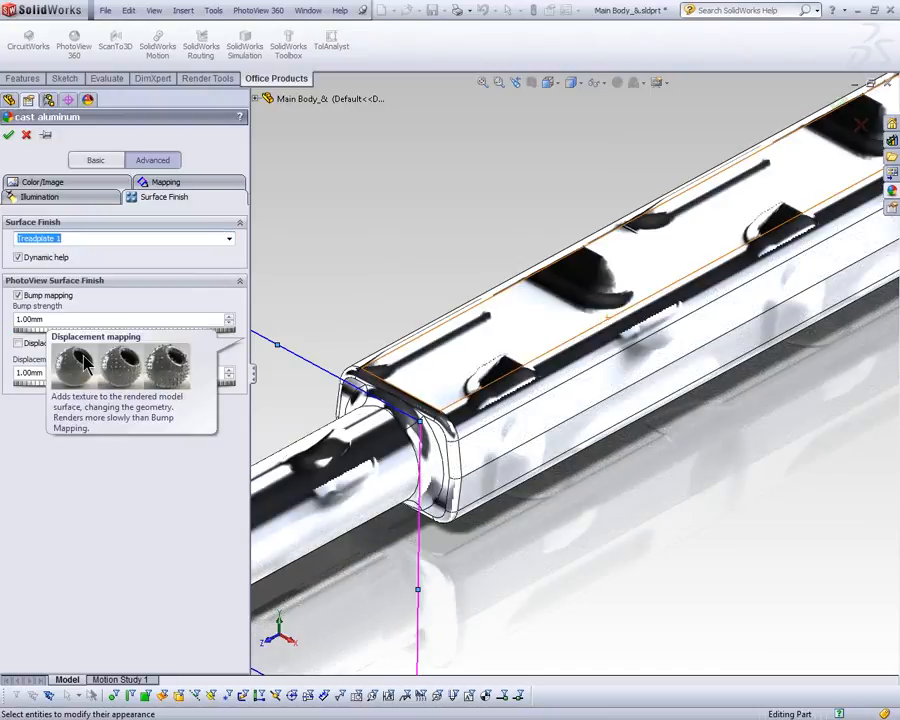
# Step: Change the surface finish to Knurled, turn off dynamic help and set the knurl angle to 58
pyautogui.click(229, 240)
pyautogui.click(60, 343)
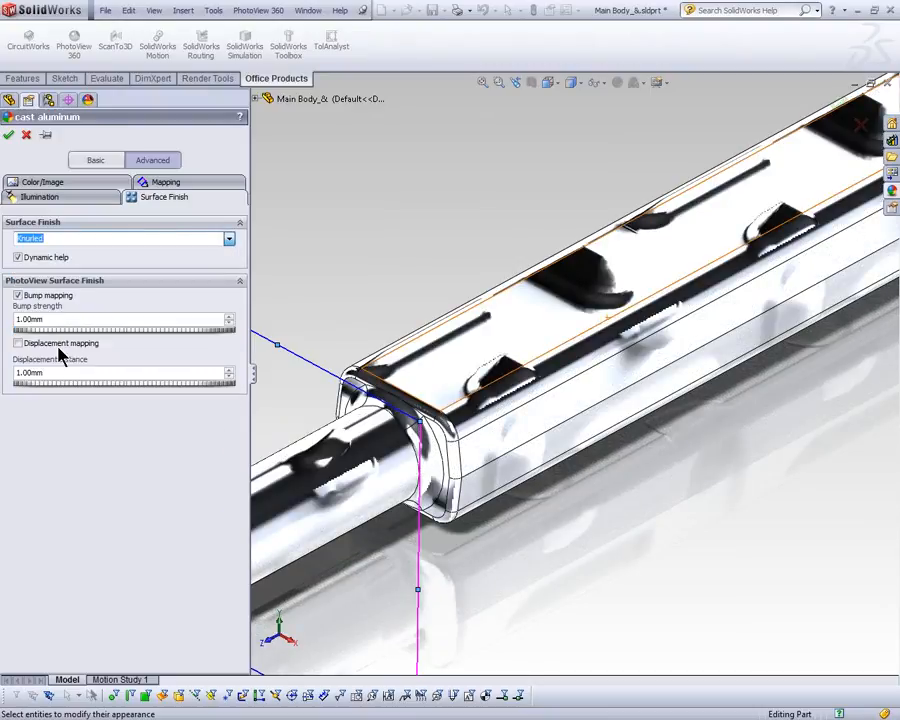
pyautogui.click(226, 260)
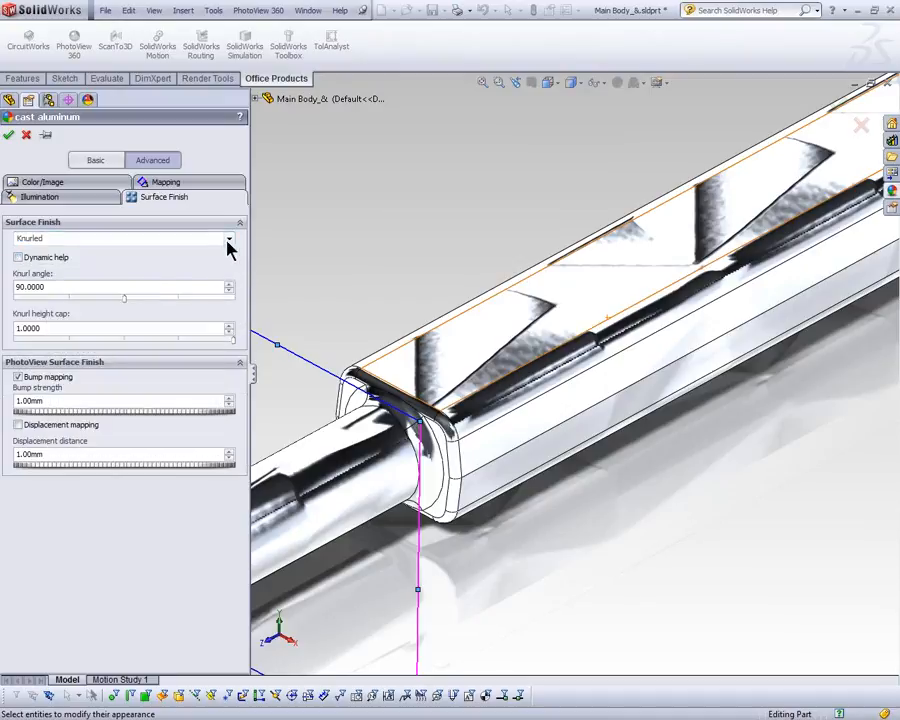
pyautogui.moveTo(119, 300); pyautogui.dragTo(81, 299)
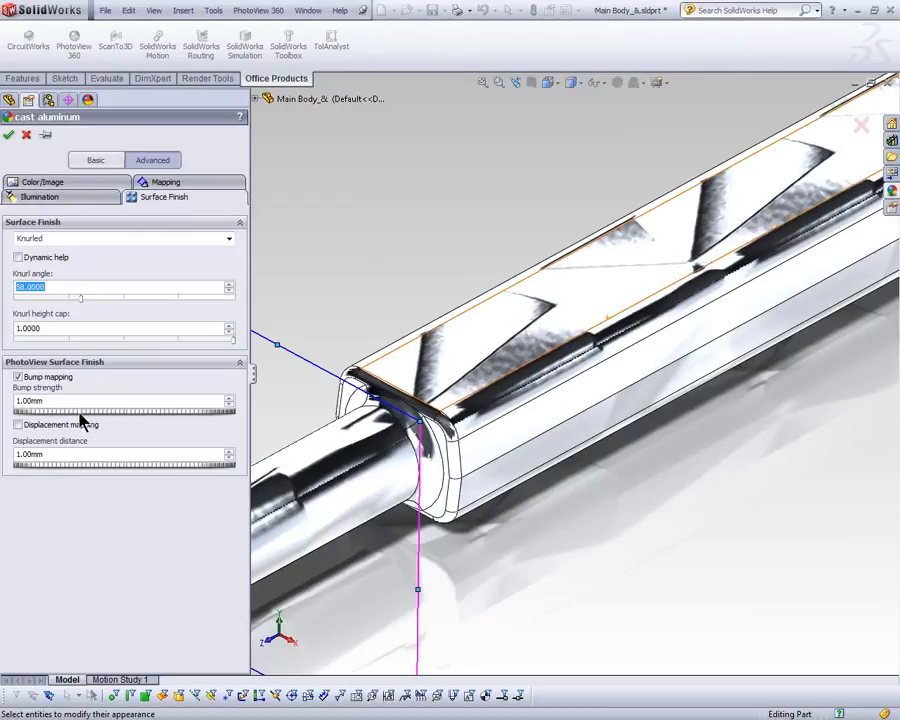
# Step: Set the bump strength to 17 mm and displacement distance to 6 mm, with the cast aluminum surface finish, and accept the appearance
pyautogui.moveTo(88, 418); pyautogui.dragTo(104, 416)
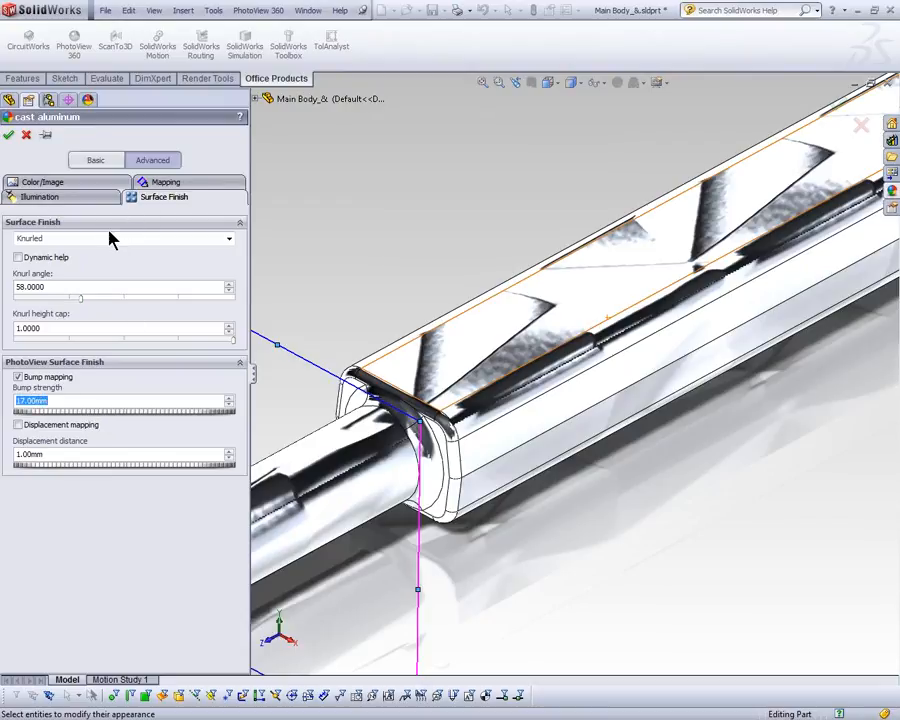
pyautogui.click(228, 238)
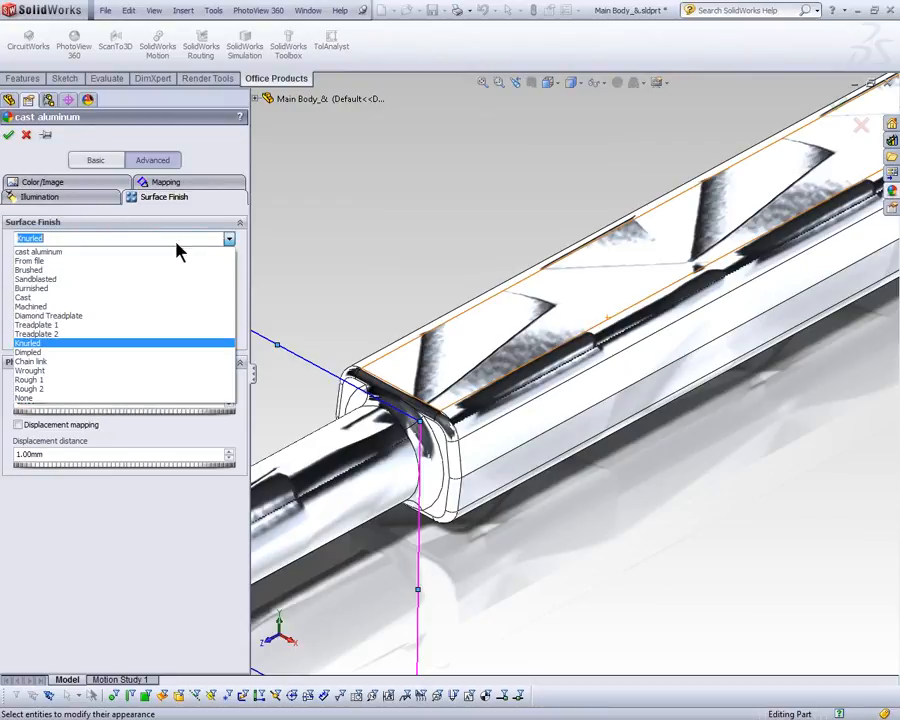
pyautogui.click(137, 252)
pyautogui.moveTo(94, 389)
pyautogui.mouseDown()
pyautogui.moveTo(110, 392)
pyautogui.moveTo(90, 392)
pyautogui.mouseUp()
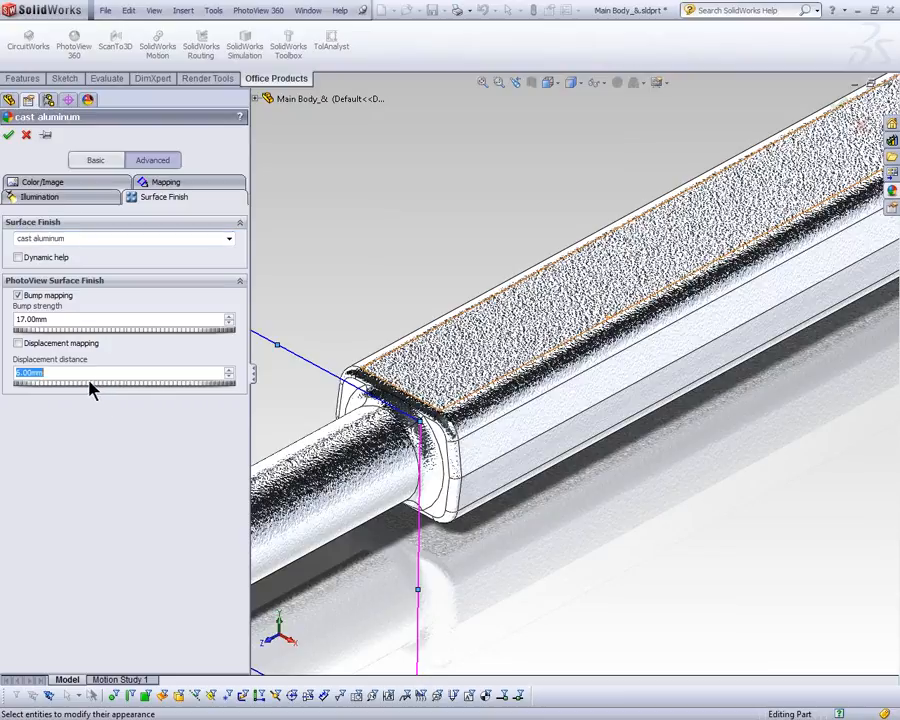
pyautogui.click(8, 134)
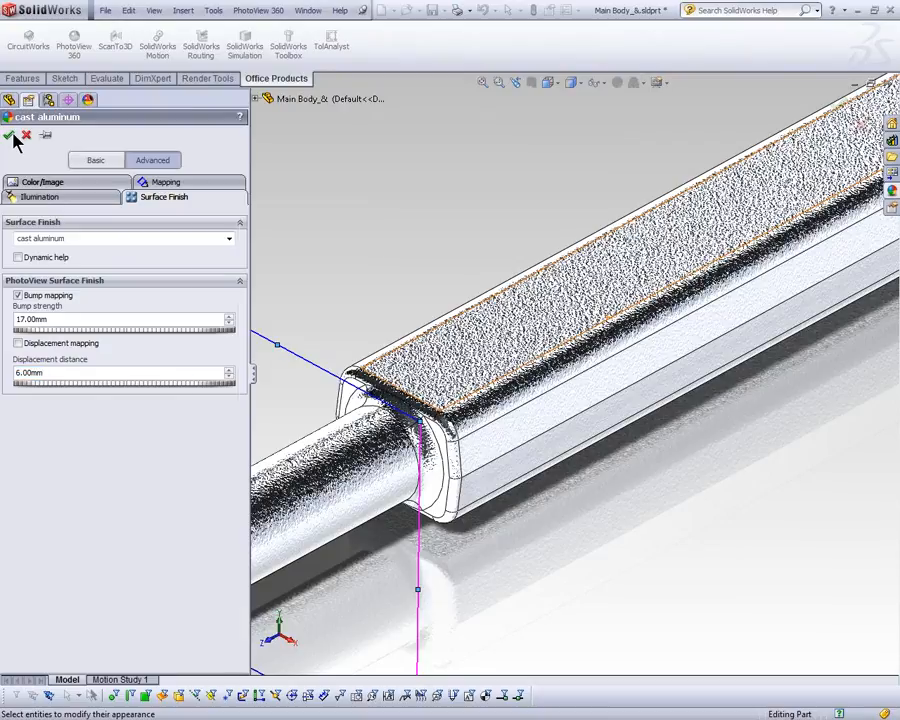
# Step: Open a PhotoView 360 preview window of the Main Body part and reposition it to inspect the rendered finish
pyautogui.click(207, 80)
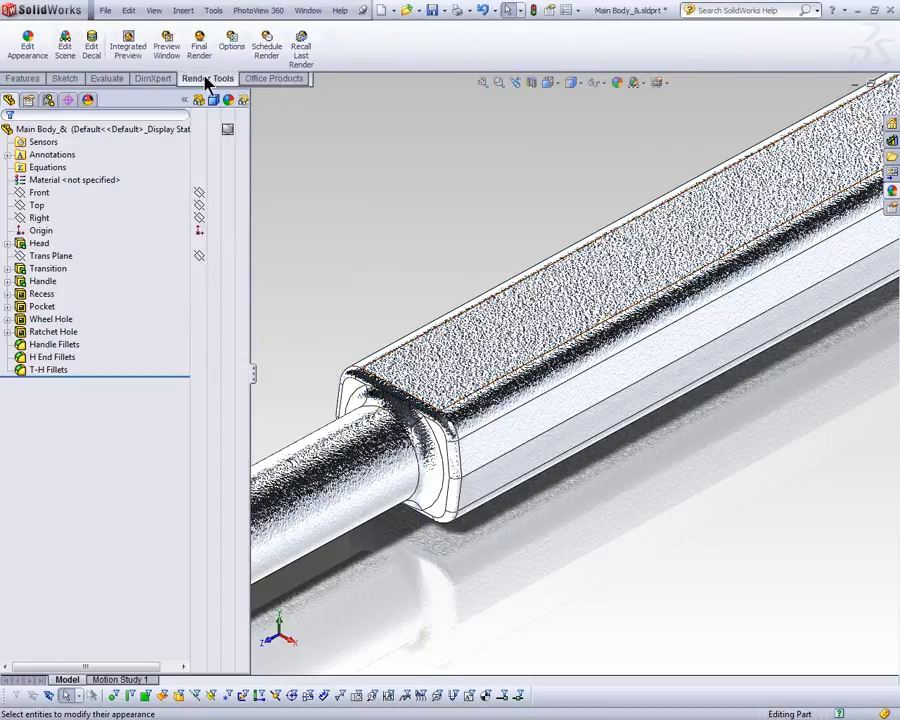
pyautogui.click(167, 50)
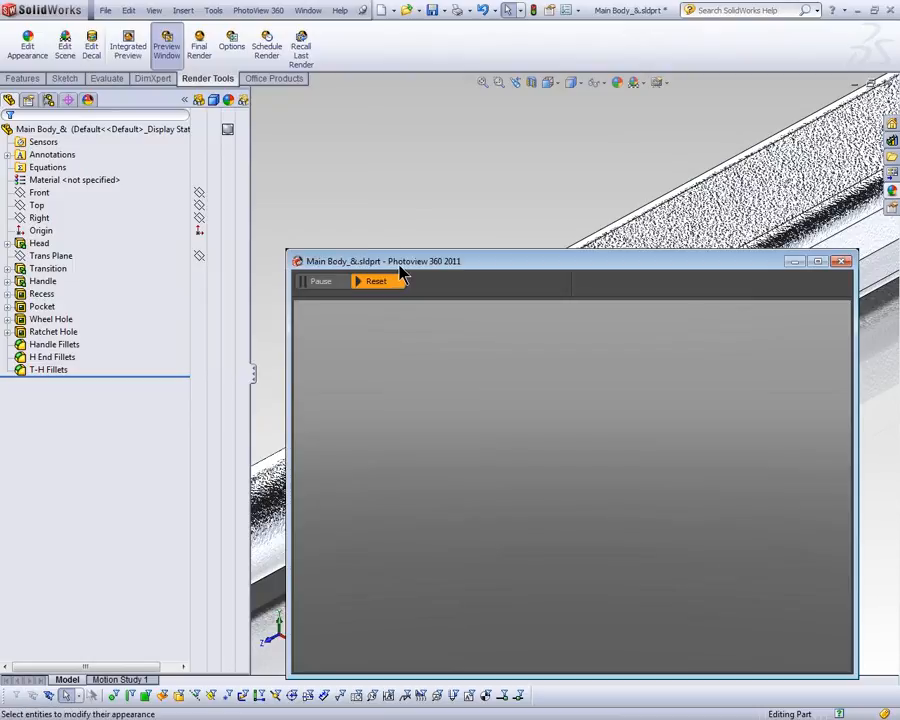
pyautogui.moveTo(399, 266); pyautogui.dragTo(492, 156)
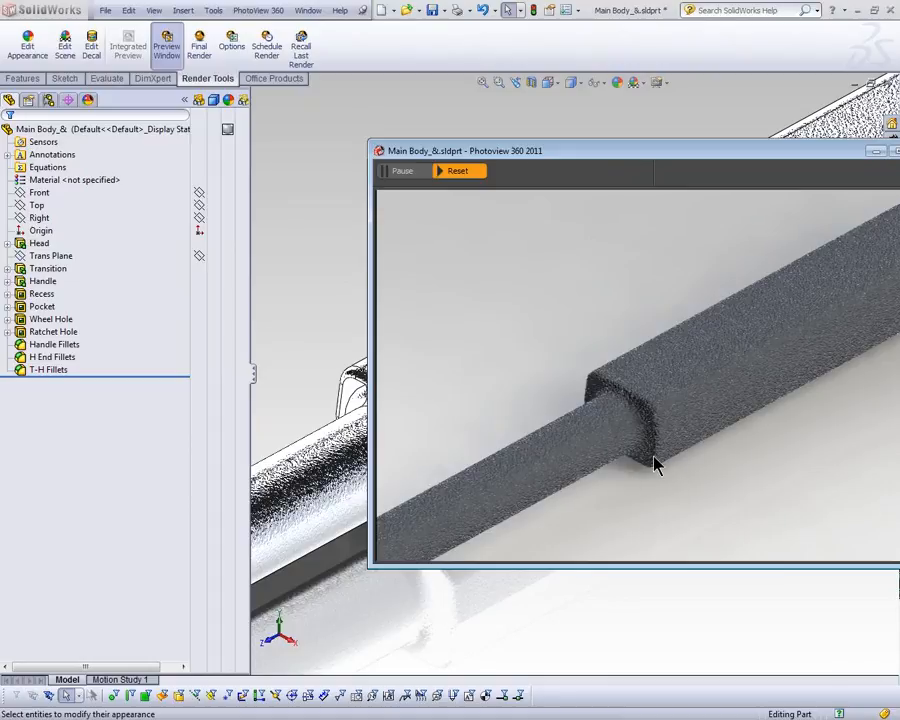
# Step: Try a displacement distance of 2 mm and a bump strength of 7 mm for the part's cast aluminum surface finish
pyautogui.click(237, 132)
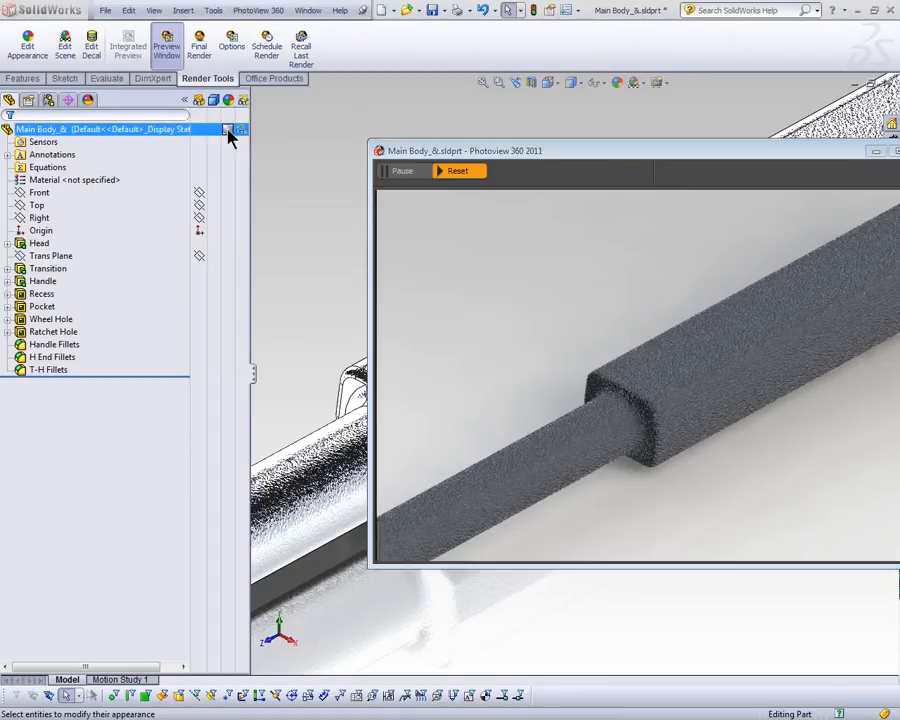
pyautogui.click(231, 135)
pyautogui.click(252, 135)
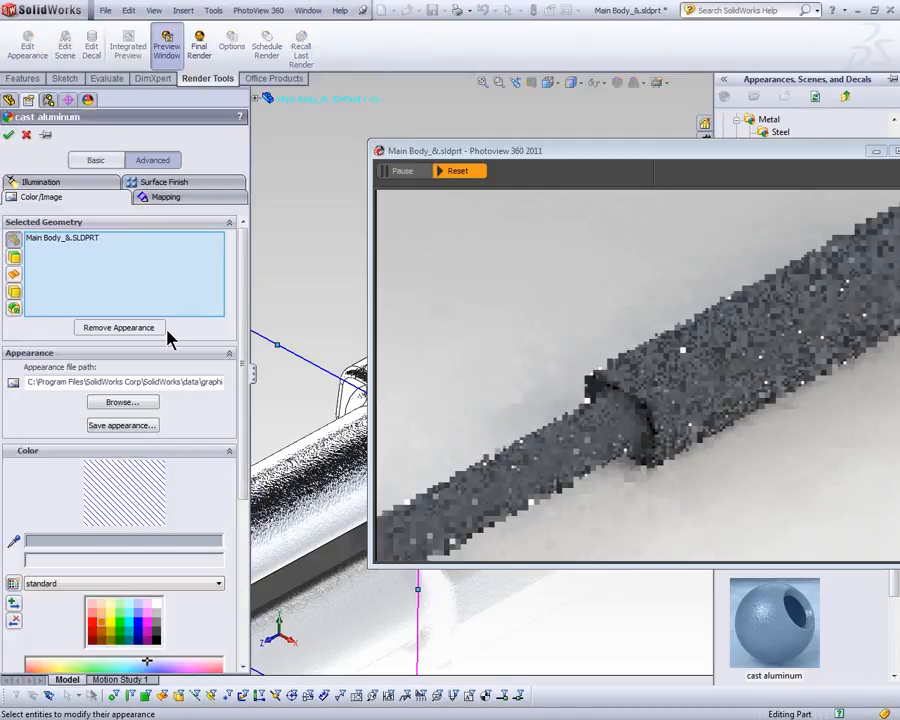
pyautogui.click(163, 184)
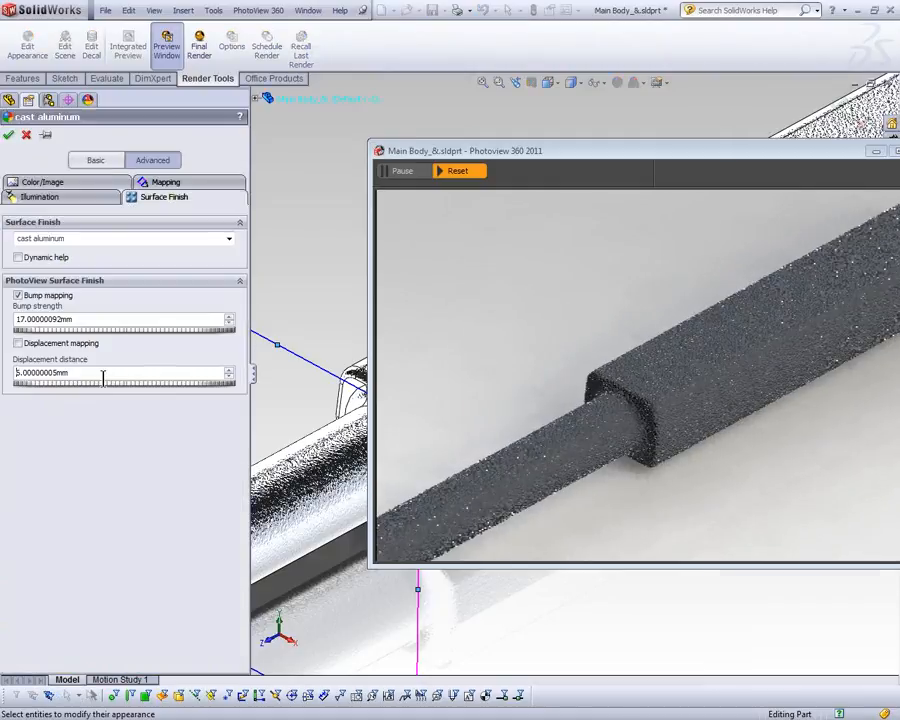
pyautogui.moveTo(85, 382); pyautogui.dragTo(88, 384)
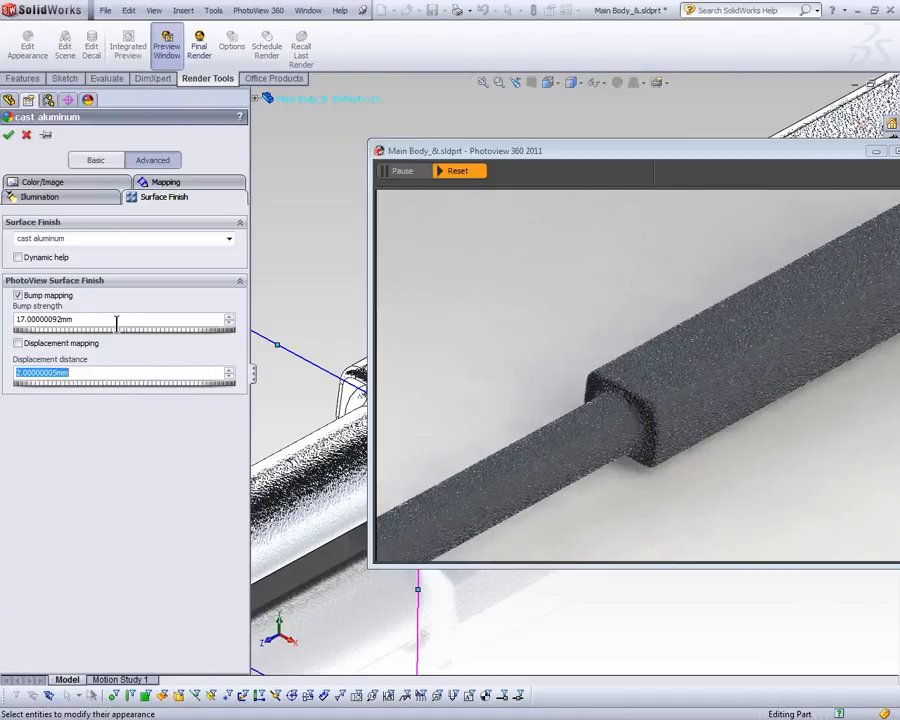
pyautogui.moveTo(120, 338); pyautogui.dragTo(114, 334)
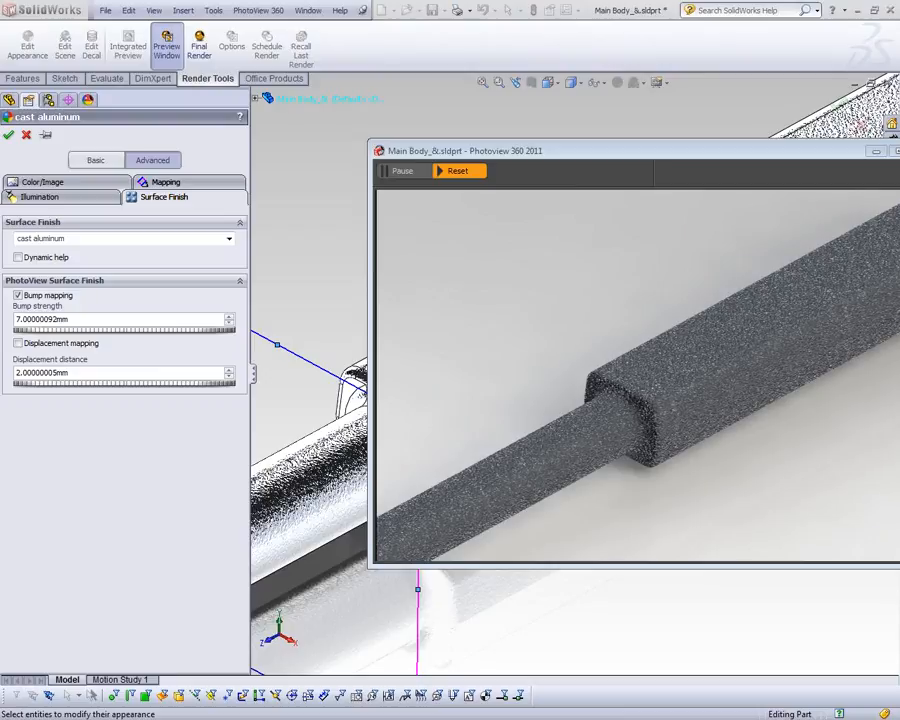
pyautogui.click(26, 137)
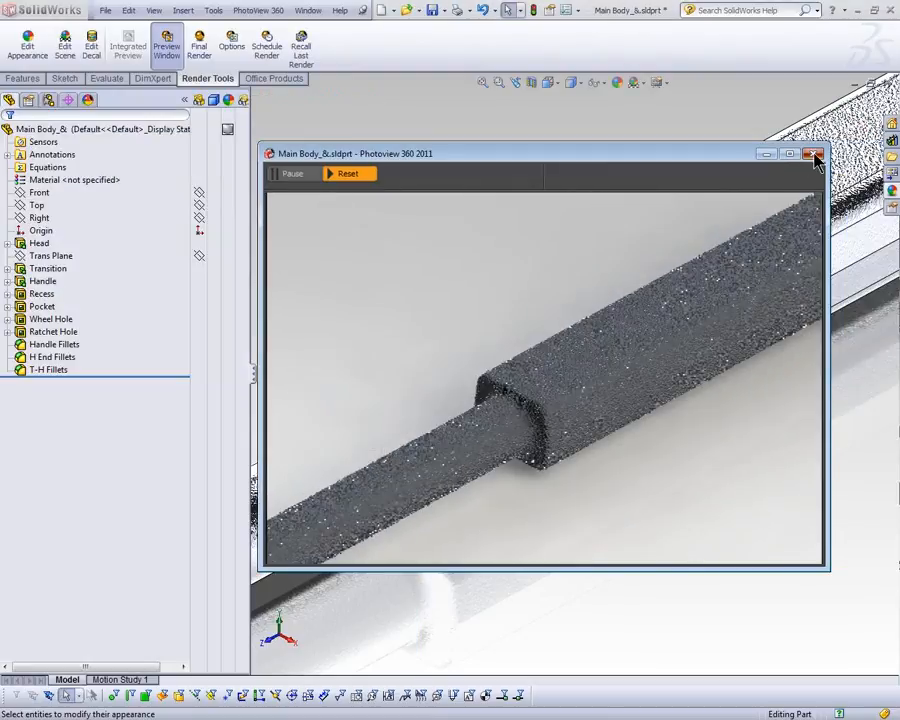
# Step: Close the render preview and the Main Body part without saving its changes
pyautogui.click(808, 152)
pyautogui.click(887, 84)
pyautogui.click(492, 391)
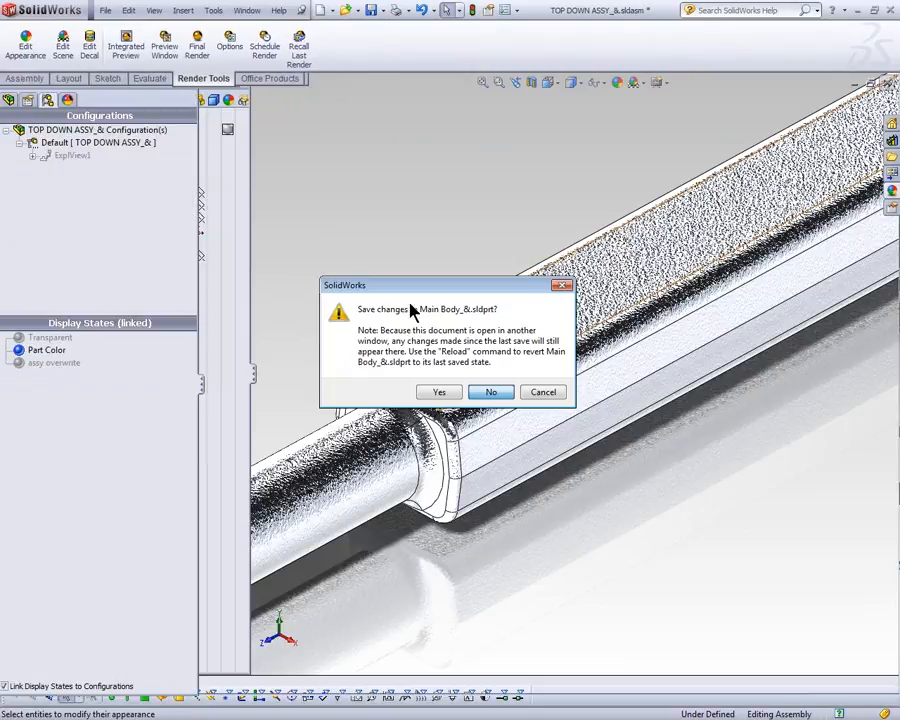
# Step: Open the recent part Yoke Half.SLDPRT and start the Integrated Preview in its front-view viewport
pyautogui.press('r')
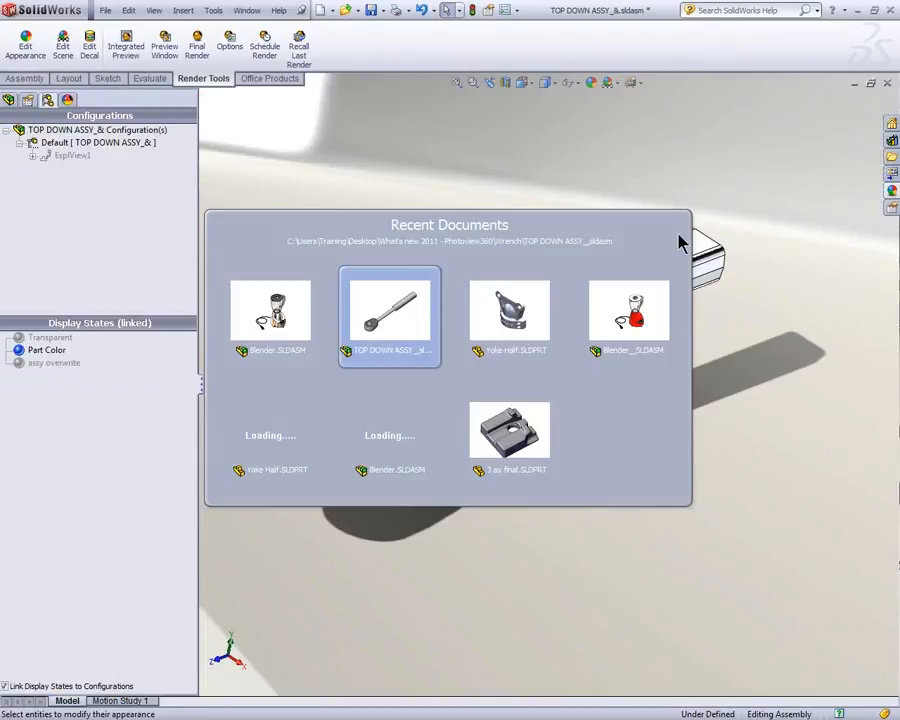
pyautogui.click(508, 318)
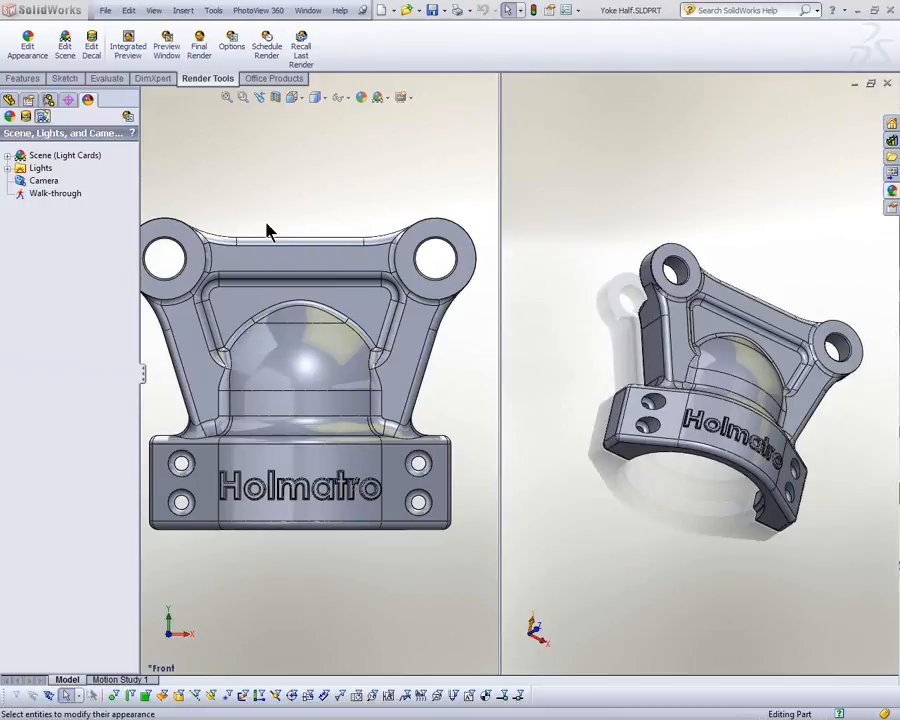
pyautogui.press('z')
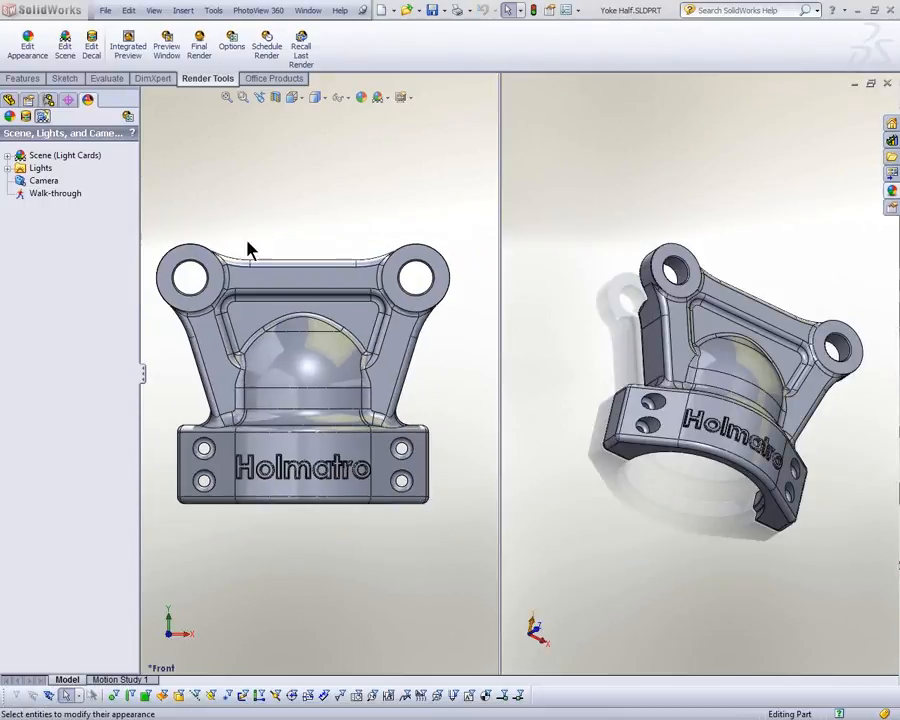
pyautogui.click(130, 52)
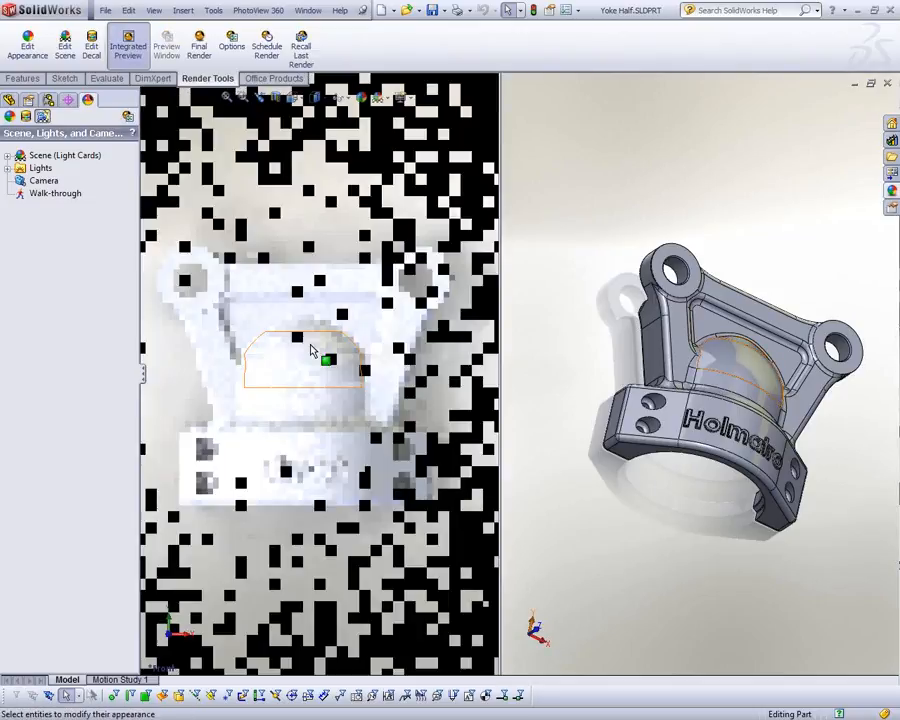
# Step: Apply the sandblasted aluminum appearance to the whole Yoke Half part, working in the viewport without the preview
pyautogui.click(567, 365)
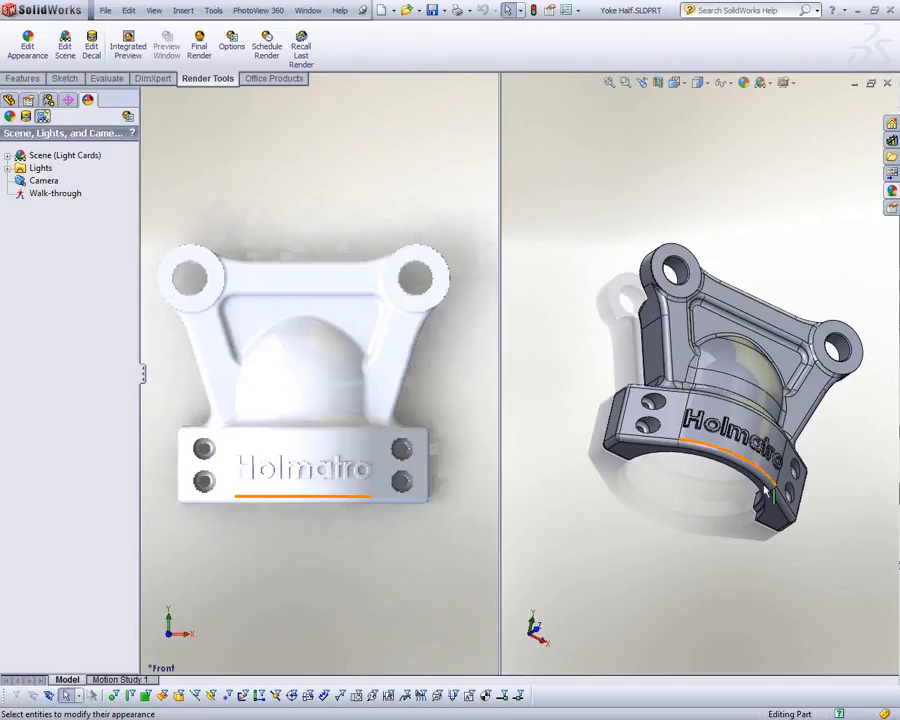
pyautogui.scroll(1, 782, 466)
pyautogui.scroll(-2, 786, 463)
pyautogui.moveTo(778, 438); pyautogui.dragTo(755, 442, button='middle')
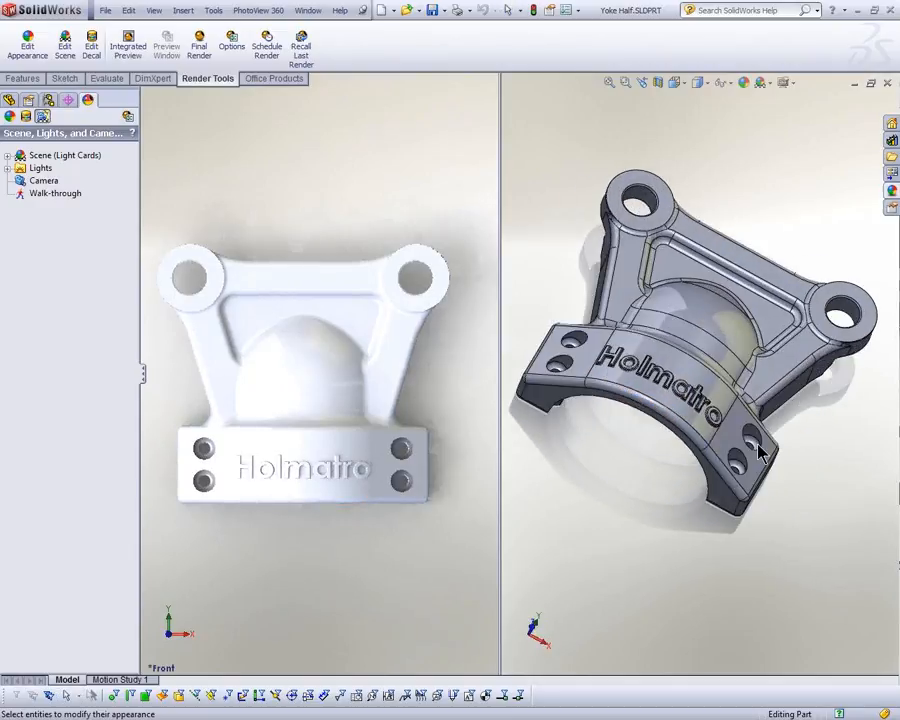
pyautogui.scroll(1, 824, 378)
pyautogui.scroll(-2, 826, 378)
pyautogui.click(893, 191)
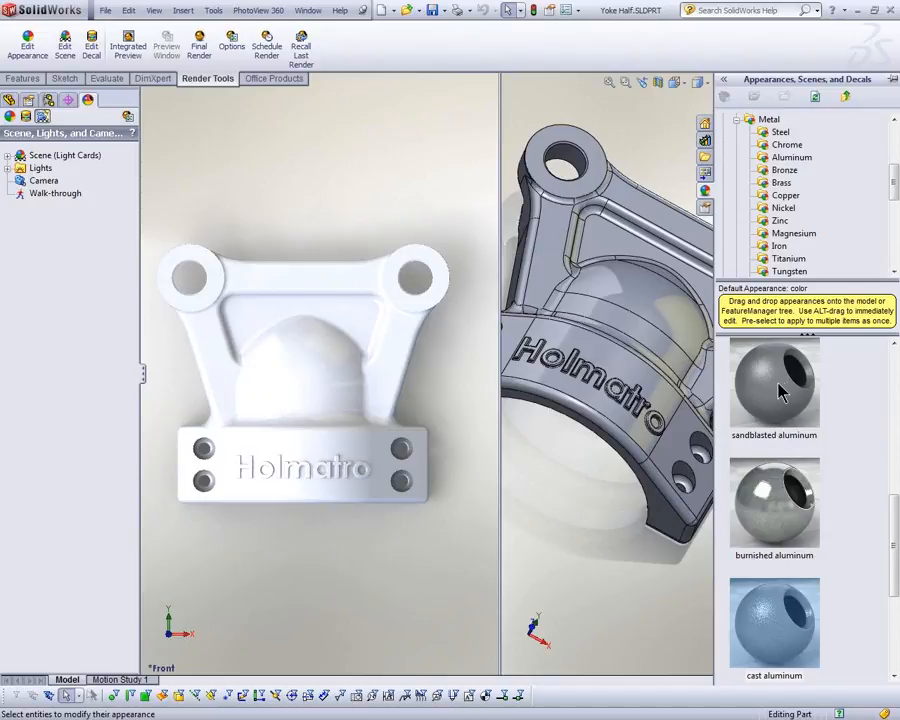
pyautogui.moveTo(781, 392); pyautogui.dragTo(655, 322)
pyautogui.click(647, 316)
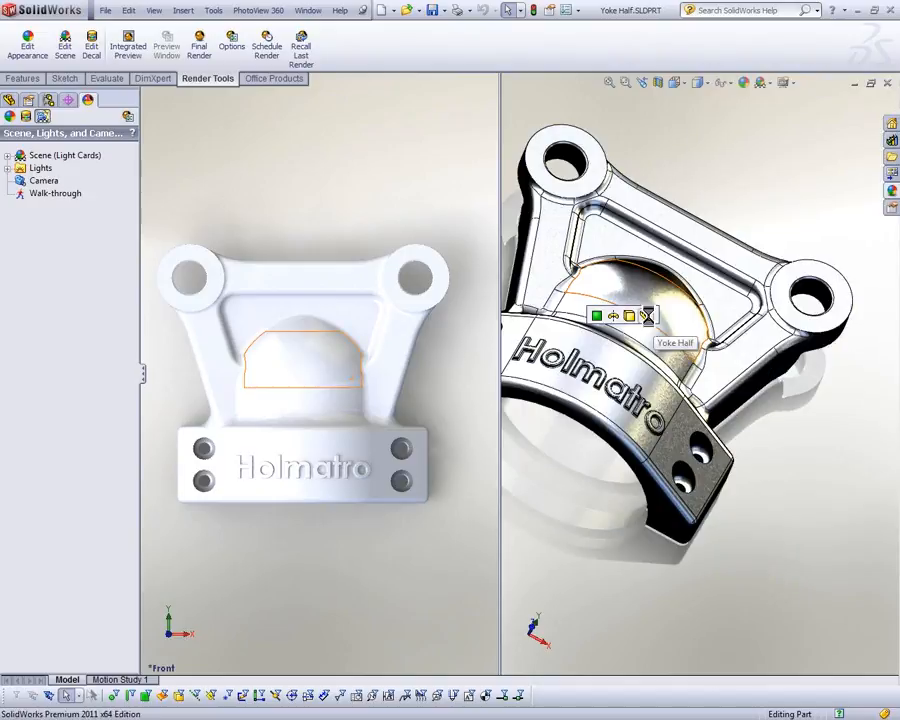
pyautogui.click(647, 318)
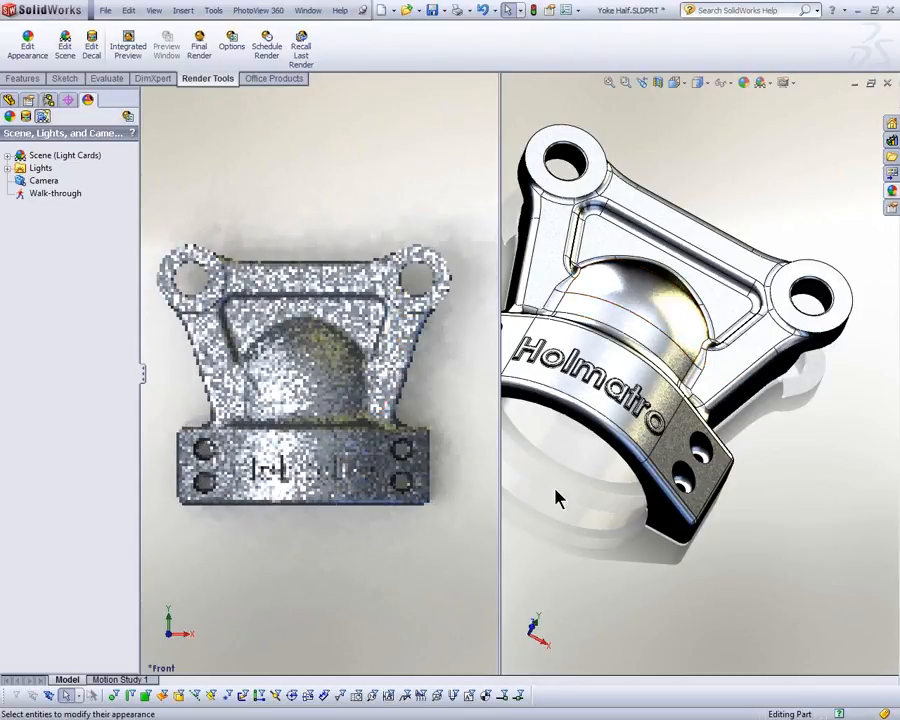
# Step: Edit the Yoke Half part's sandblasted aluminum appearance and change its color to yellow from the standard swatches
pyautogui.click(652, 304)
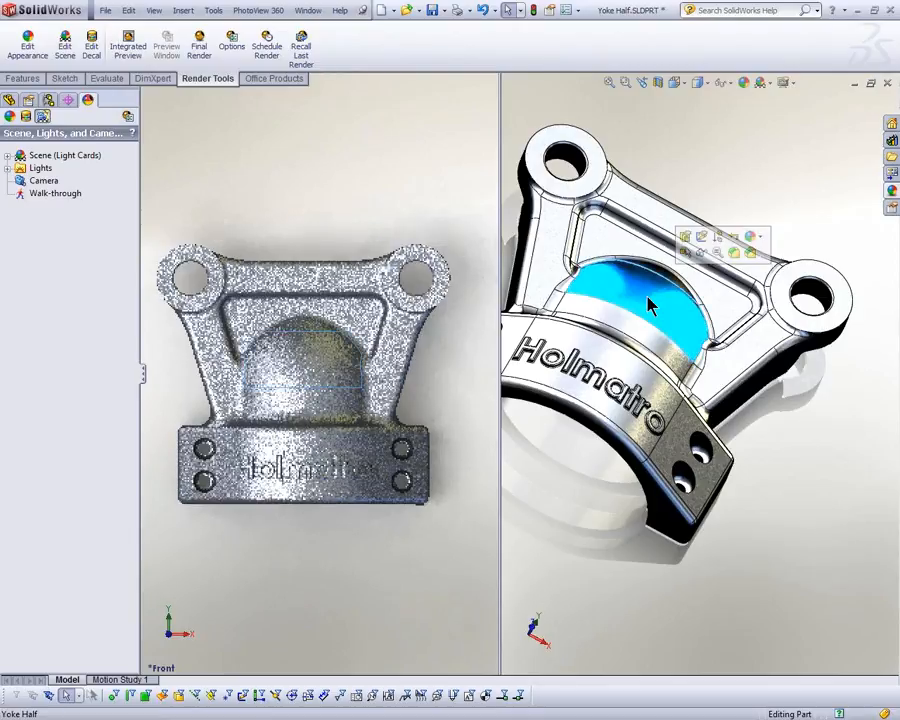
pyautogui.click(752, 236)
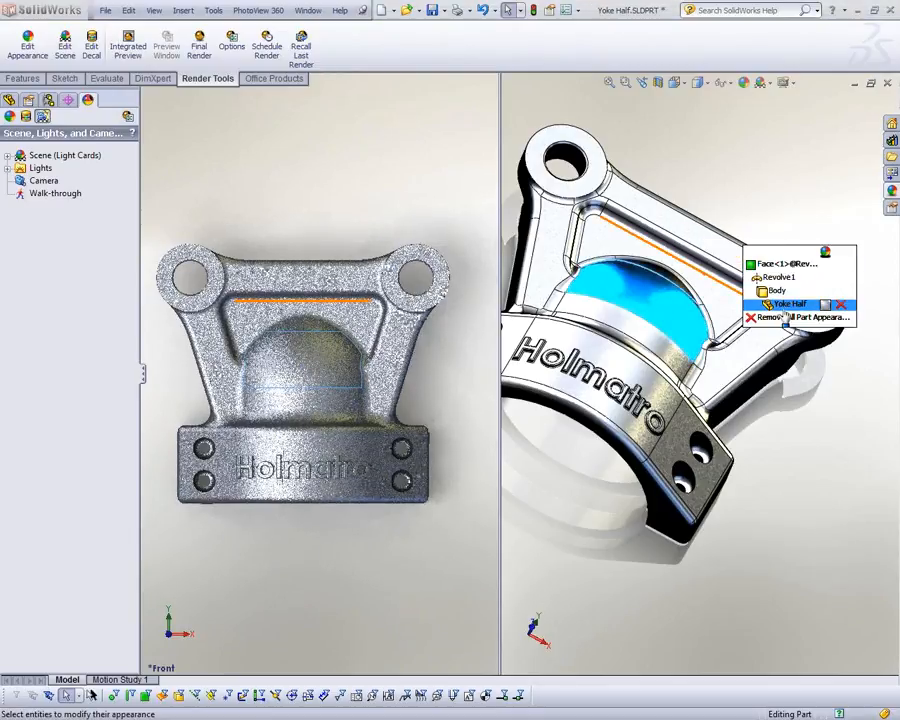
pyautogui.click(786, 306)
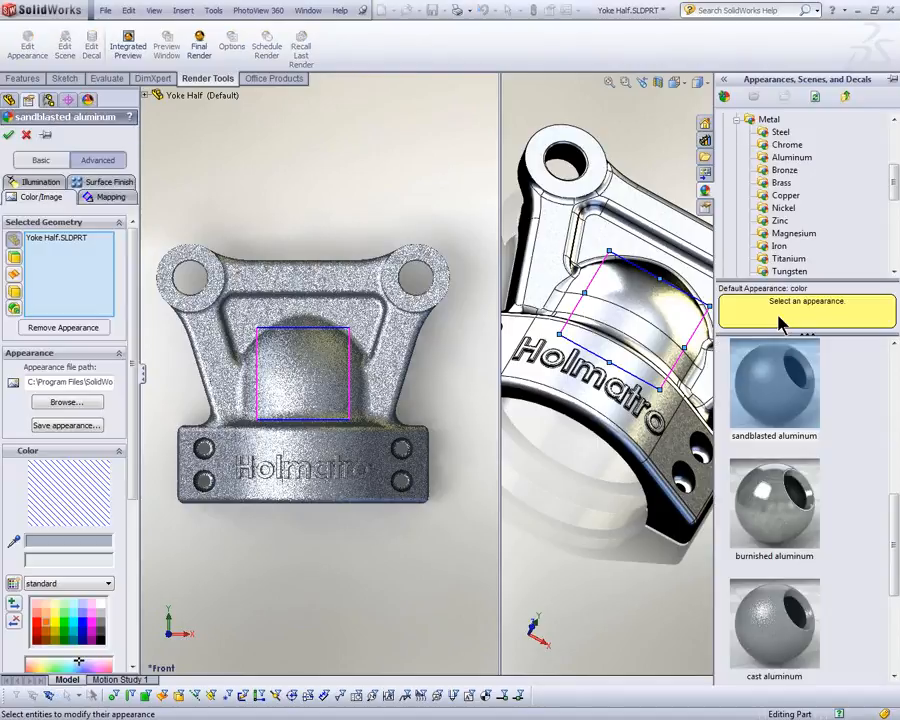
pyautogui.moveTo(140, 538); pyautogui.dragTo(137, 543)
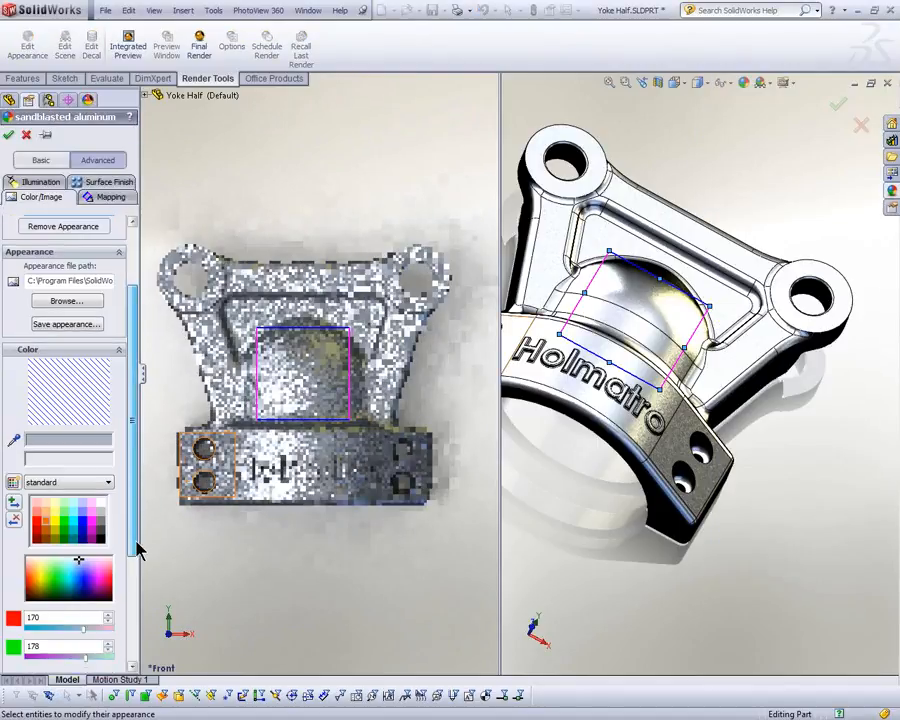
pyautogui.click(56, 524)
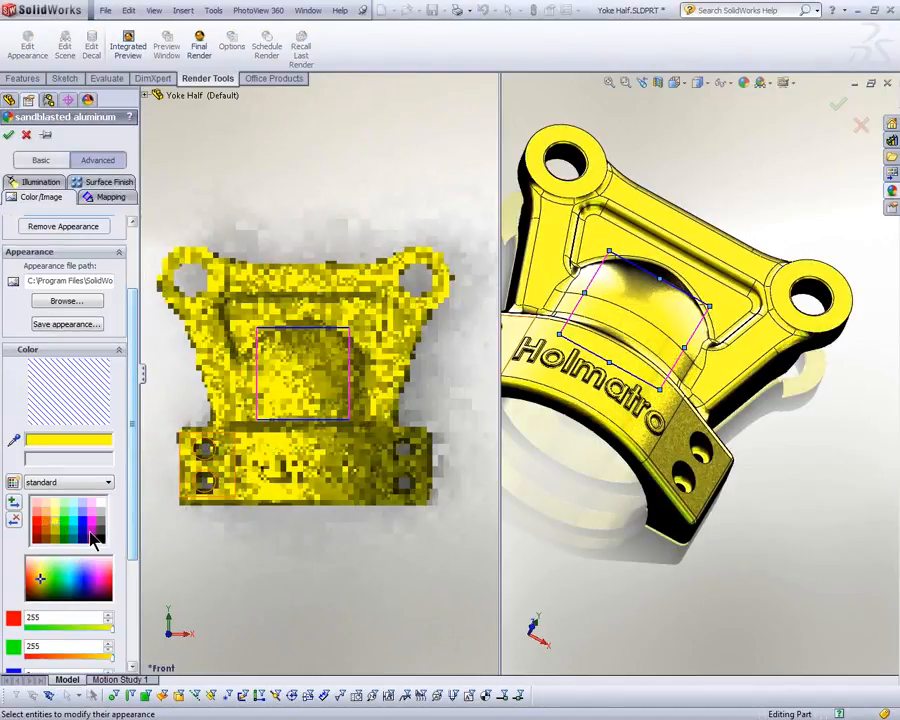
# Step: Set the appearance's specular amount to 0.76, diffuse amount to 0.71 and reflection amount to 0.260, and accept the appearance
pyautogui.click(44, 184)
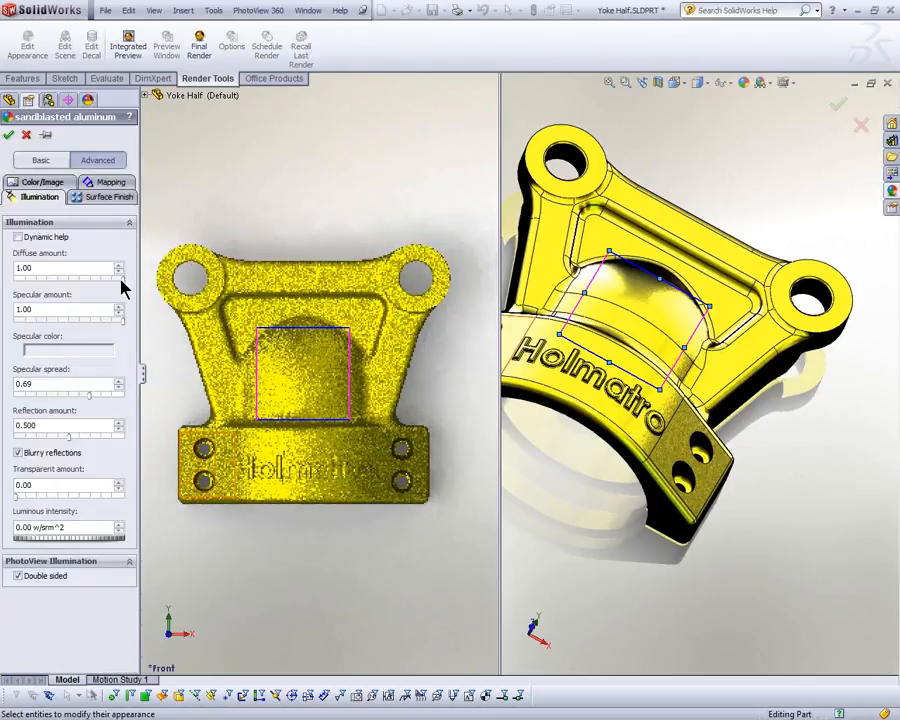
pyautogui.moveTo(114, 318)
pyautogui.mouseDown()
pyautogui.moveTo(121, 320)
pyautogui.moveTo(97, 324)
pyautogui.mouseUp()
pyautogui.moveTo(124, 285); pyautogui.dragTo(90, 288)
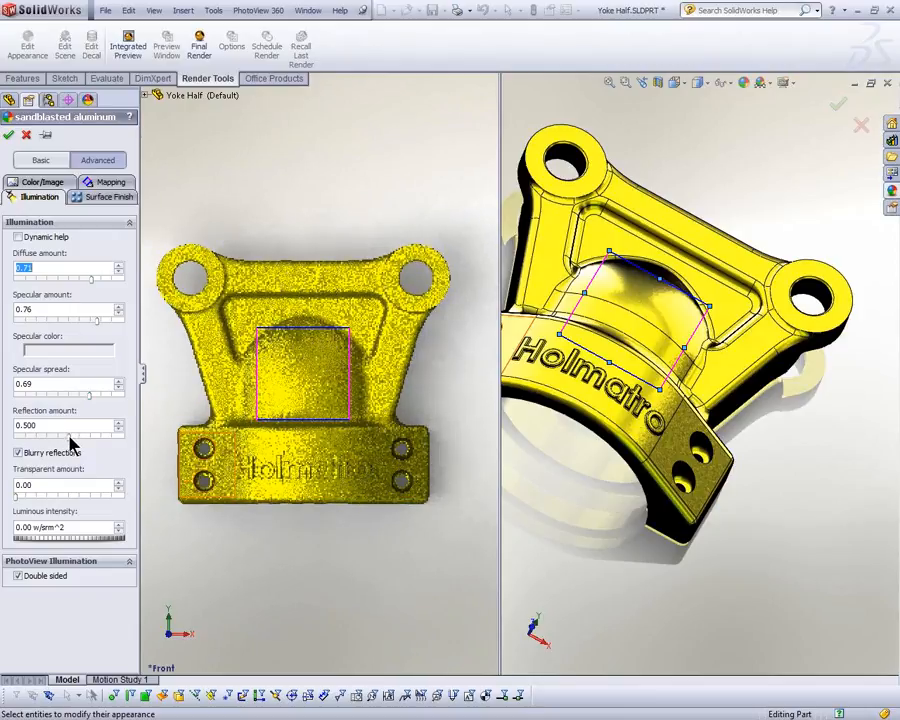
pyautogui.moveTo(65, 437); pyautogui.dragTo(42, 452)
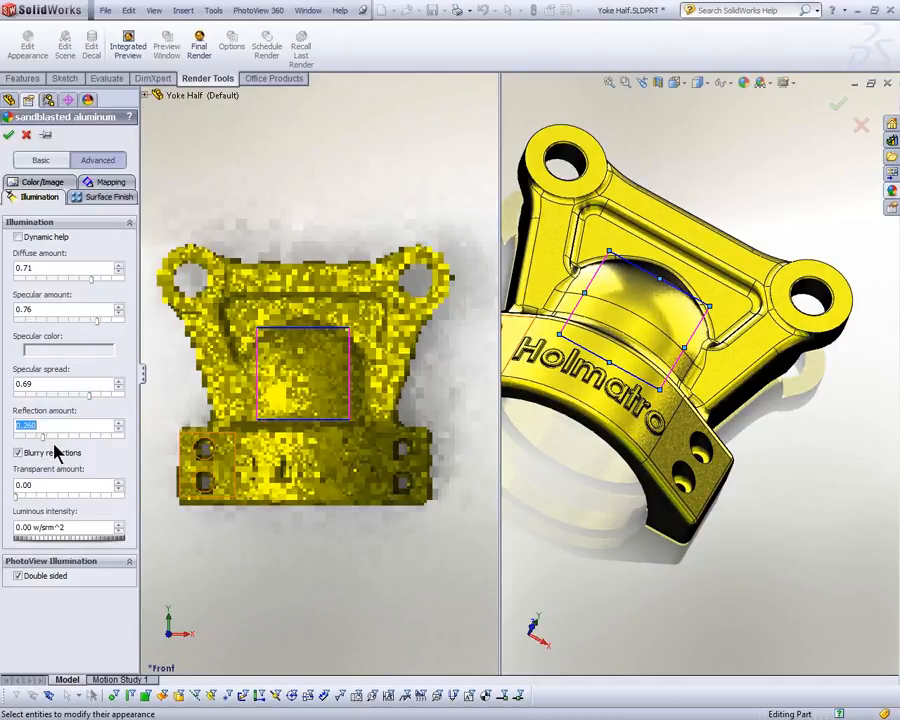
pyautogui.moveTo(289, 480); pyautogui.dragTo(283, 530, button='middle')
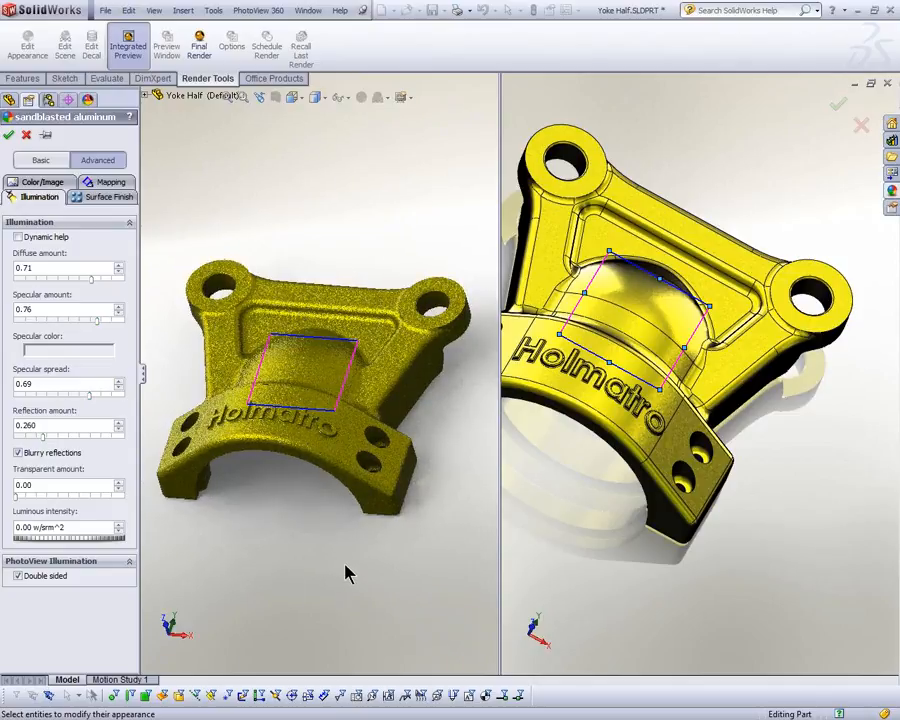
pyautogui.click(8, 134)
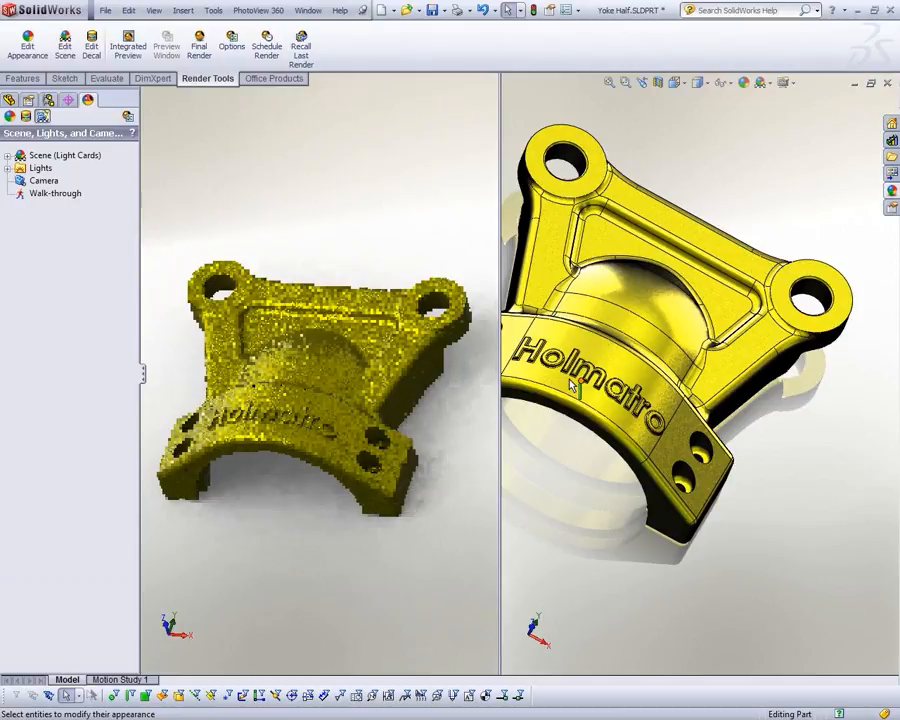
# Step: Apply the black car paint appearance to the raised Holmatro lettering features, Boss-Extrude9 and Fillet106
pyautogui.click(9, 100)
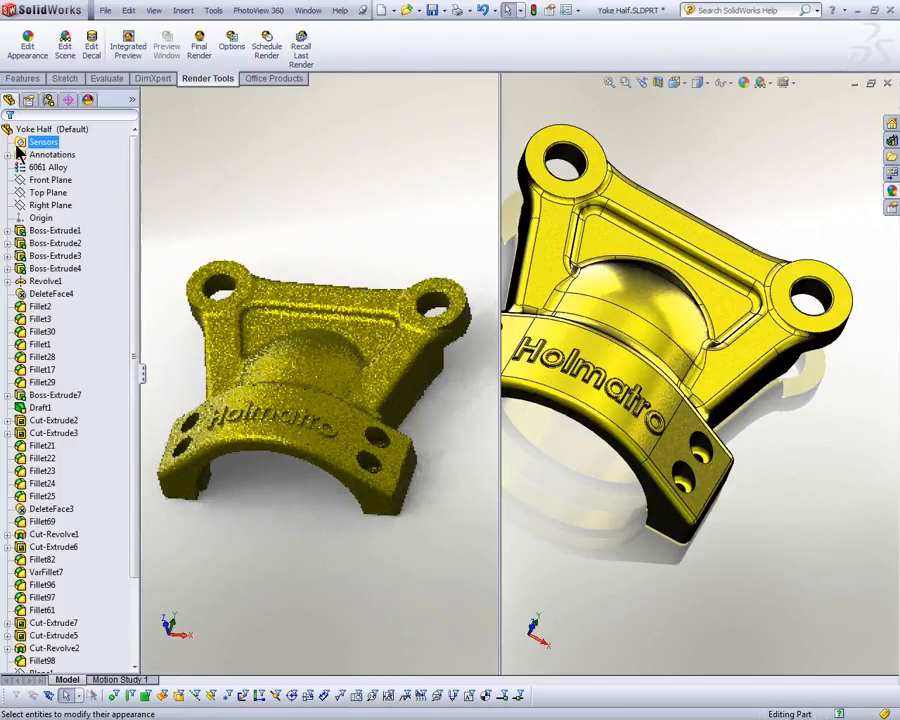
pyautogui.moveTo(133, 305); pyautogui.dragTo(133, 482)
pyautogui.click(45, 649)
pyautogui.keyDown('ctrl'); pyautogui.click(41, 662); pyautogui.keyUp('ctrl')
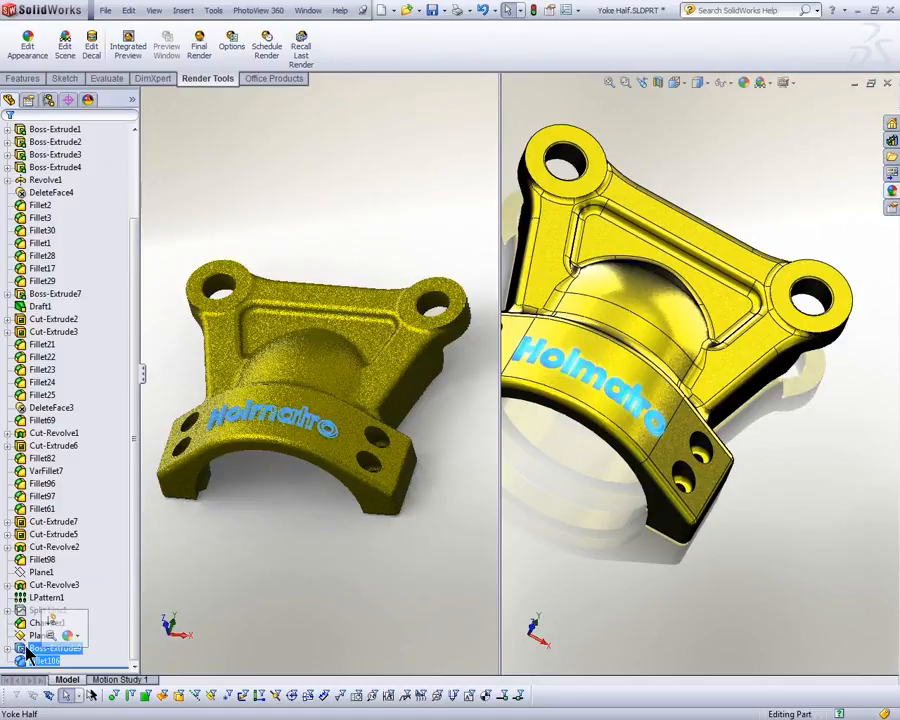
pyautogui.click(892, 191)
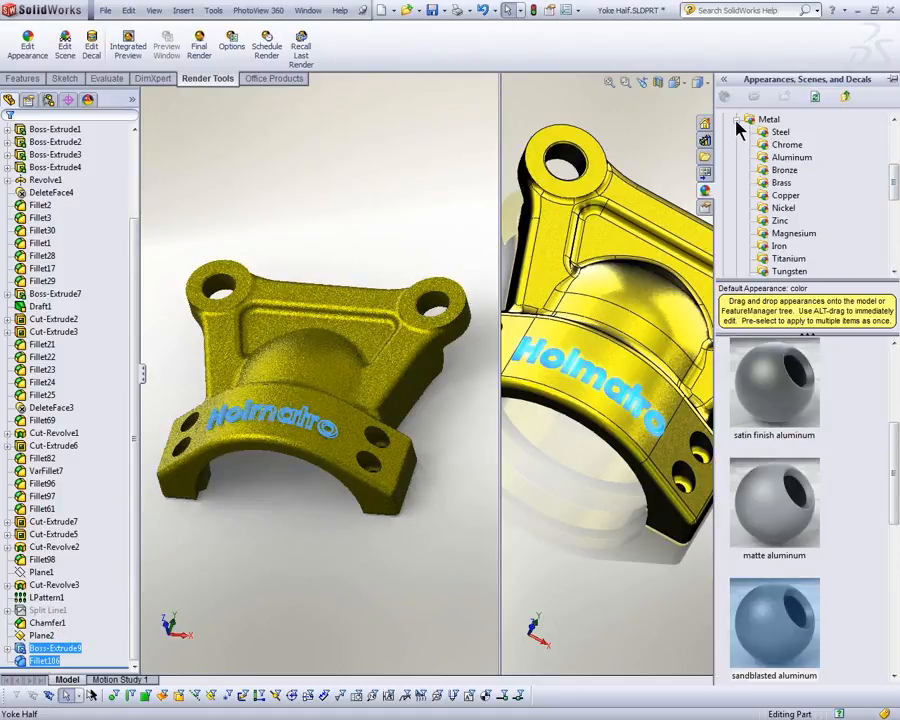
pyautogui.click(737, 121)
pyautogui.scroll(1, 779, 181)
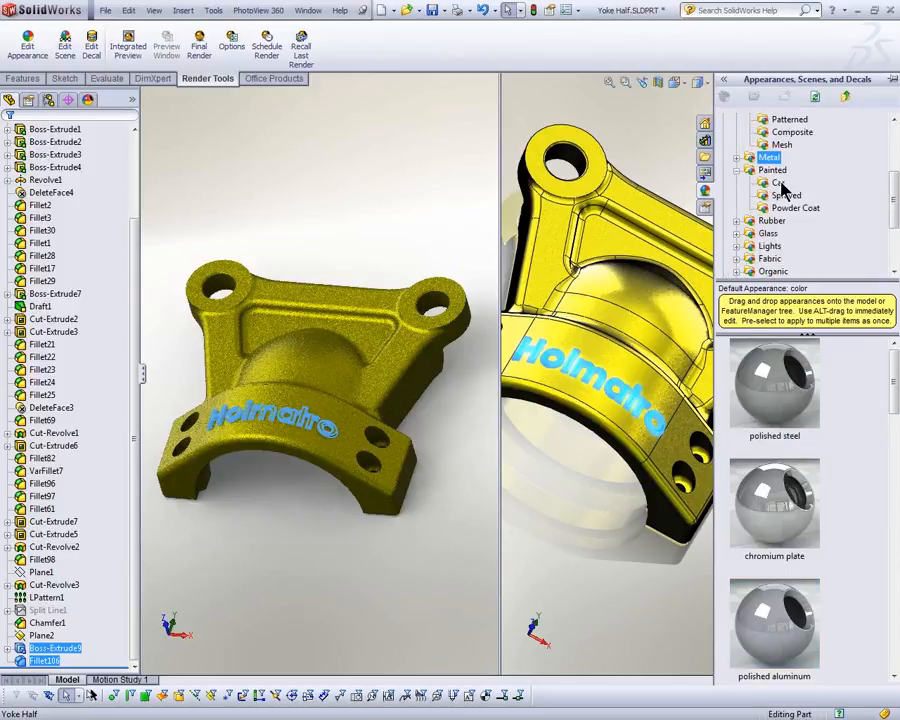
pyautogui.click(779, 184)
pyautogui.click(798, 385)
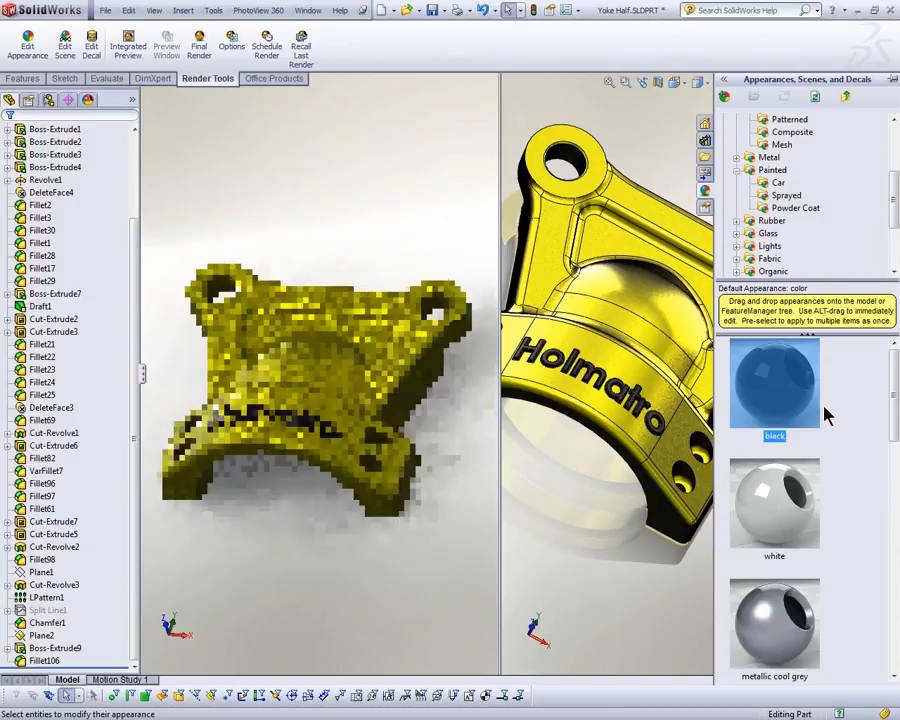
pyautogui.click(60, 660)
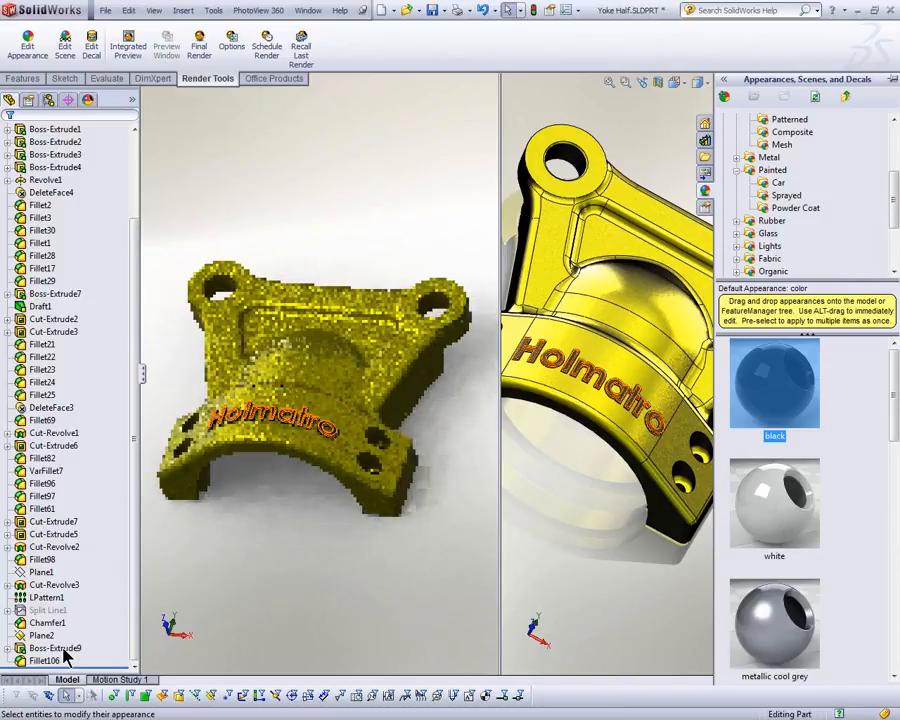
# Step: Check in the display pane which appearances are assigned to the lettering features Boss-Extrude9 and Fillet106
pyautogui.click(134, 99)
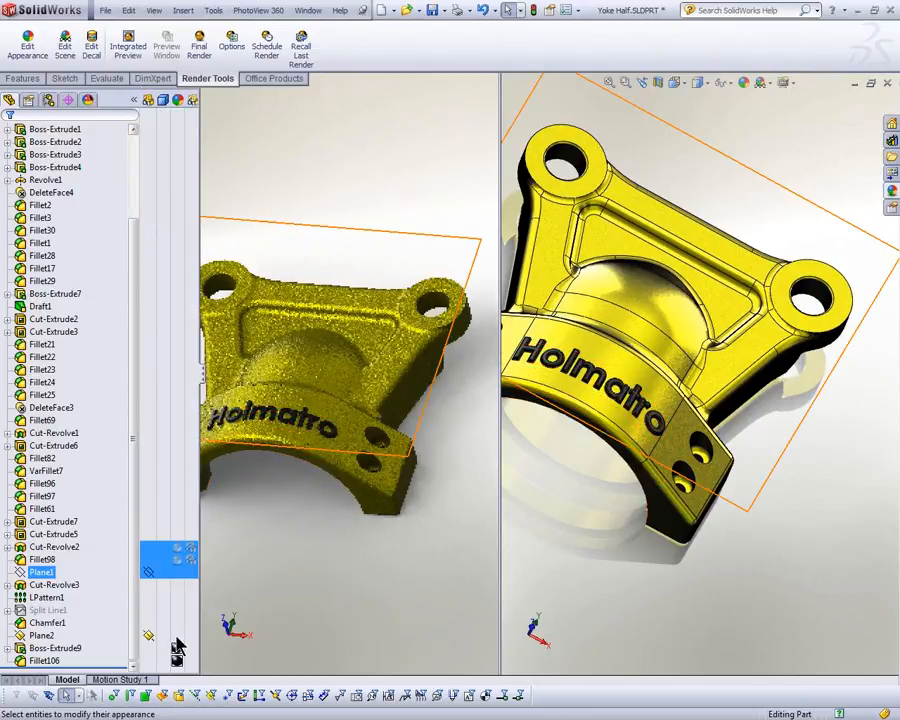
pyautogui.click(177, 660)
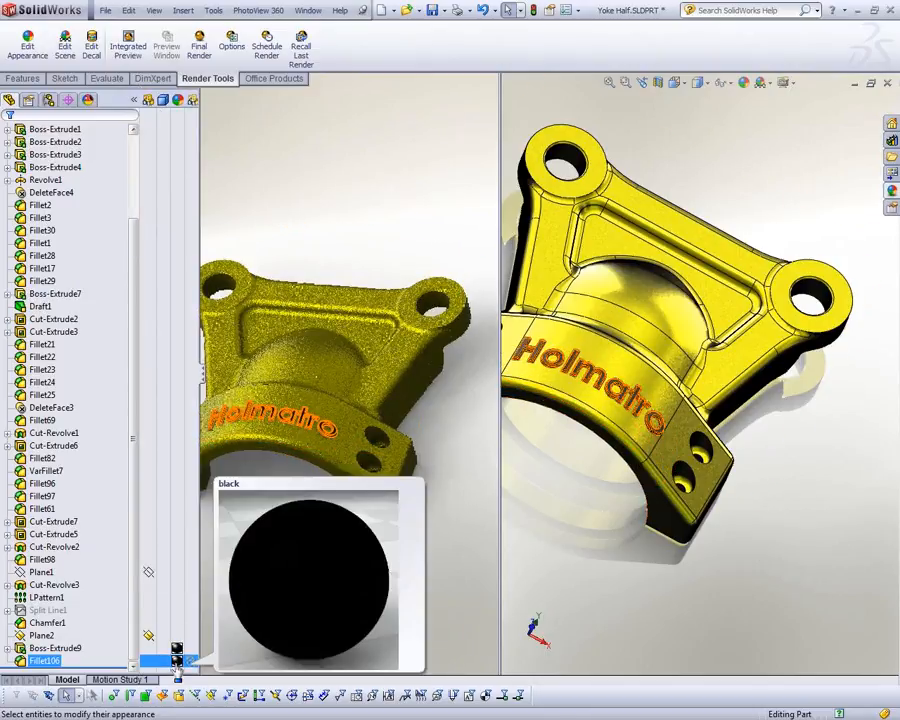
pyautogui.click(340, 626)
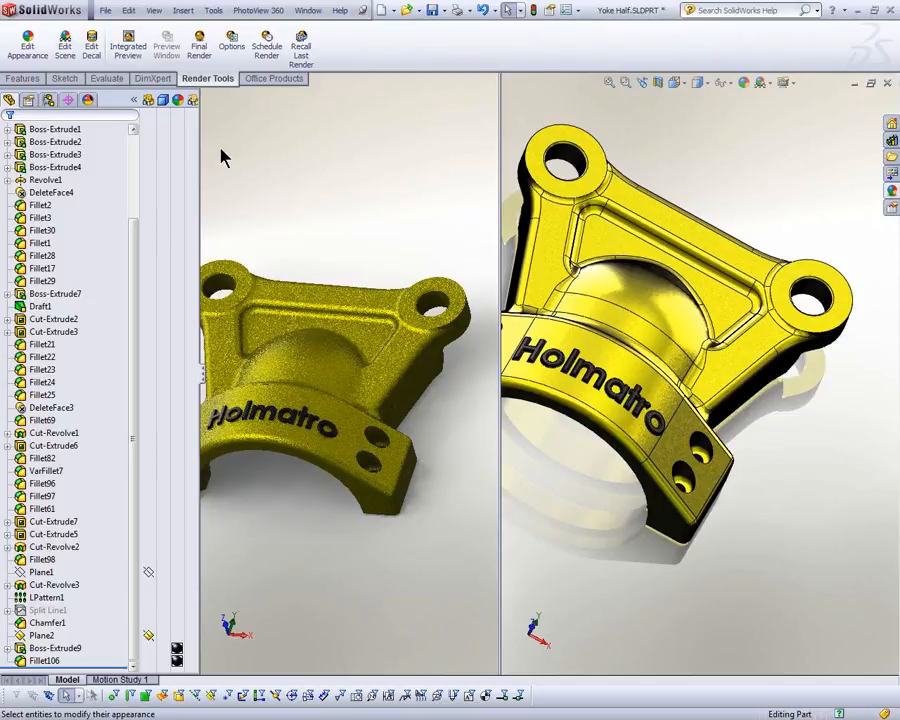
pyautogui.click(135, 101)
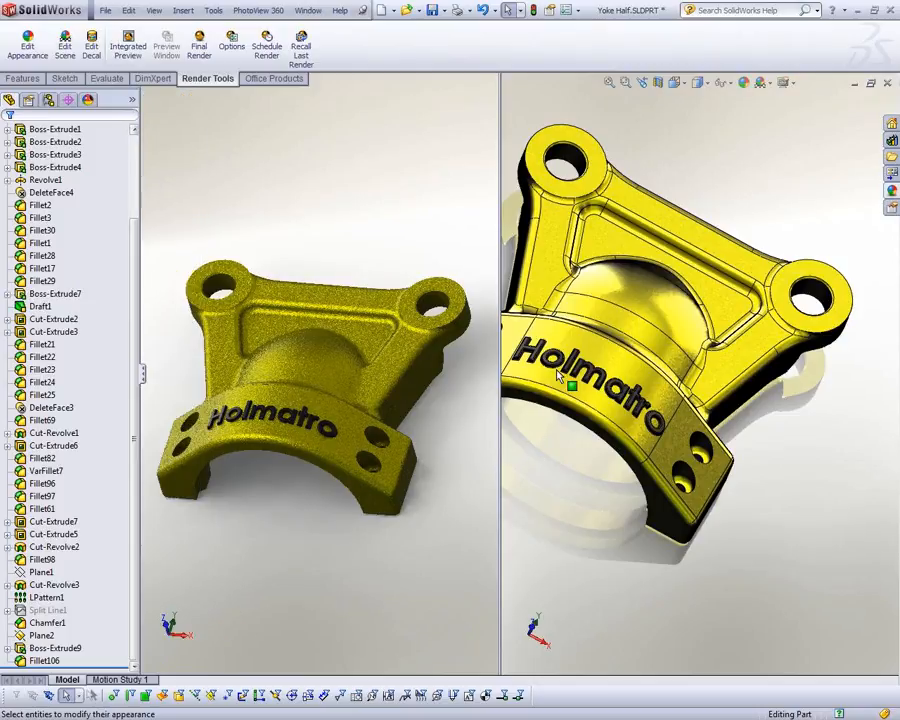
# Step: Apply the white car paint appearance to the top faces of all the raised Holmatro letters
pyautogui.scroll(-5, 558, 375)
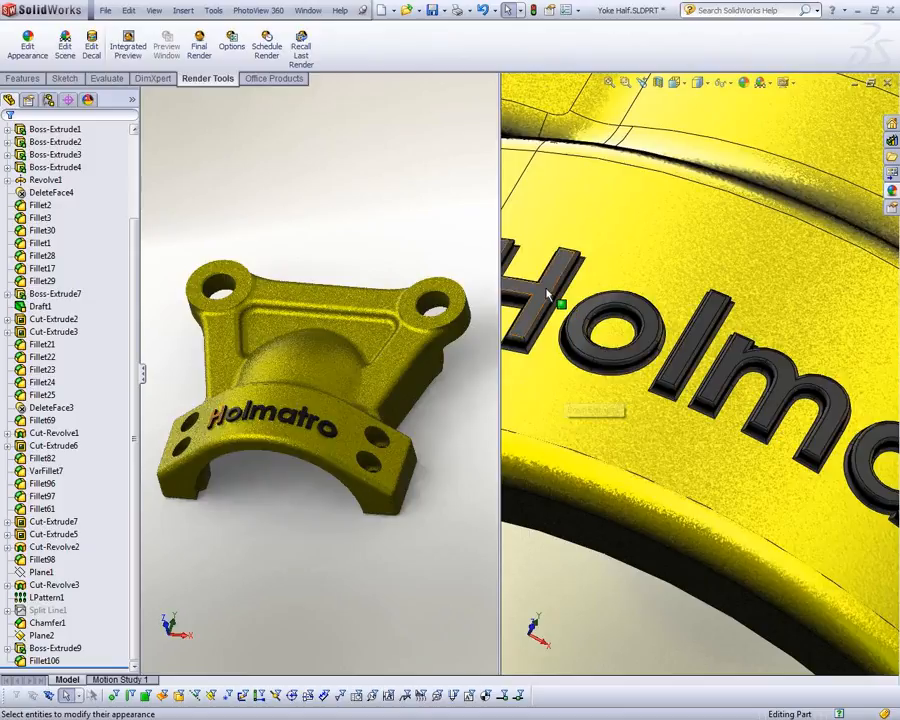
pyautogui.click(576, 311)
pyautogui.keyDown('ctrl'); pyautogui.click(583, 320); pyautogui.keyUp('ctrl')
pyautogui.keyDown('ctrl'); pyautogui.click(700, 338); pyautogui.keyUp('ctrl')
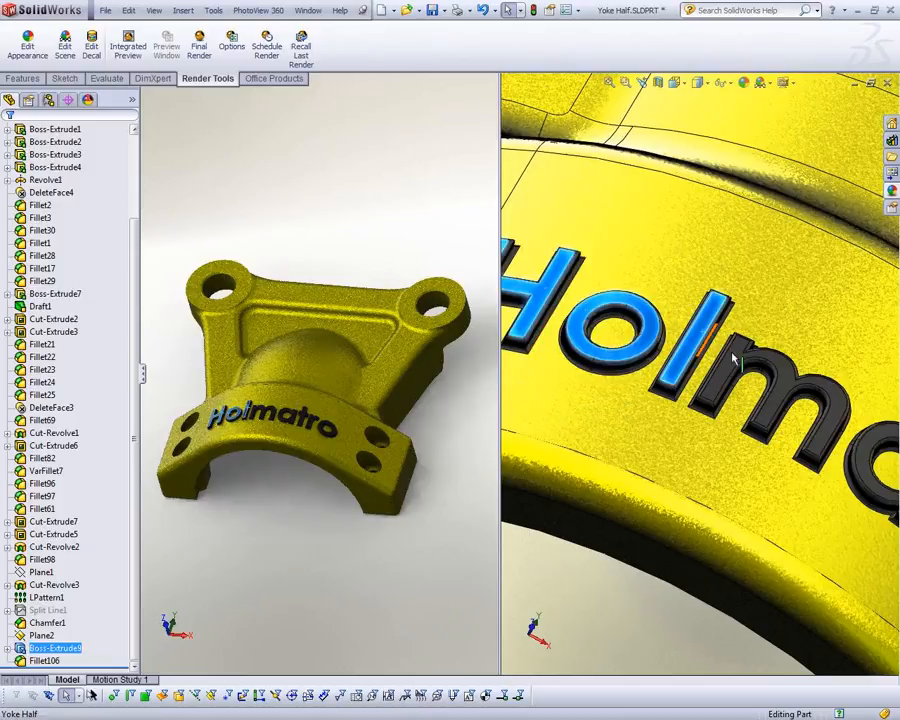
pyautogui.keyDown('ctrl'); pyautogui.click(736, 364); pyautogui.keyUp('ctrl')
pyautogui.scroll(2, 836, 437)
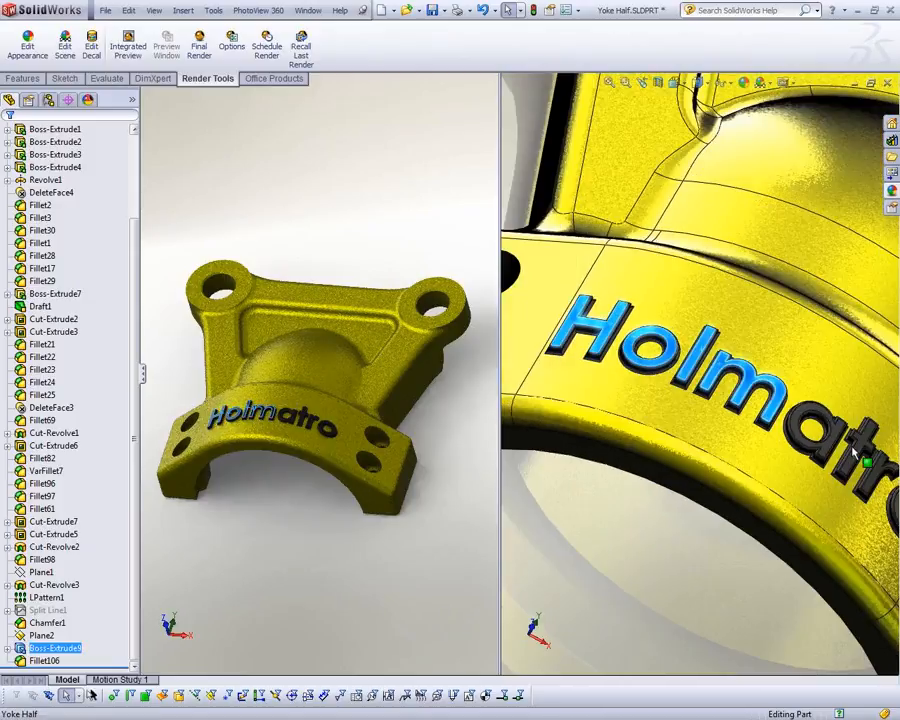
pyautogui.scroll(-4, 847, 452)
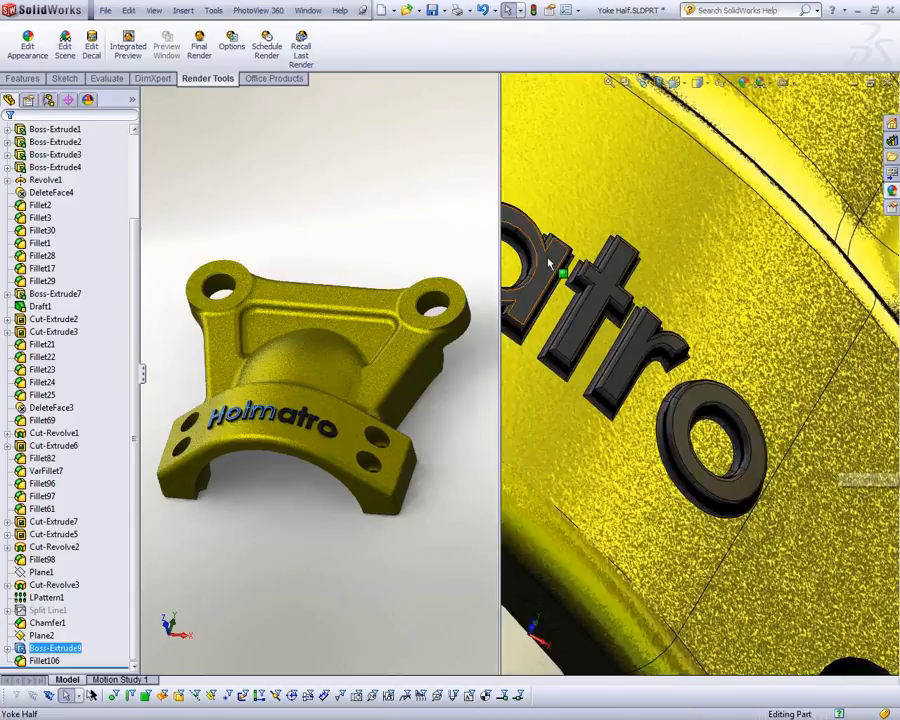
pyautogui.keyDown('ctrl'); pyautogui.click(550, 260); pyautogui.keyUp('ctrl')
pyautogui.keyDown('ctrl'); pyautogui.click(607, 282); pyautogui.keyUp('ctrl')
pyautogui.keyDown('ctrl'); pyautogui.click(650, 345); pyautogui.keyUp('ctrl')
pyautogui.click(738, 398)
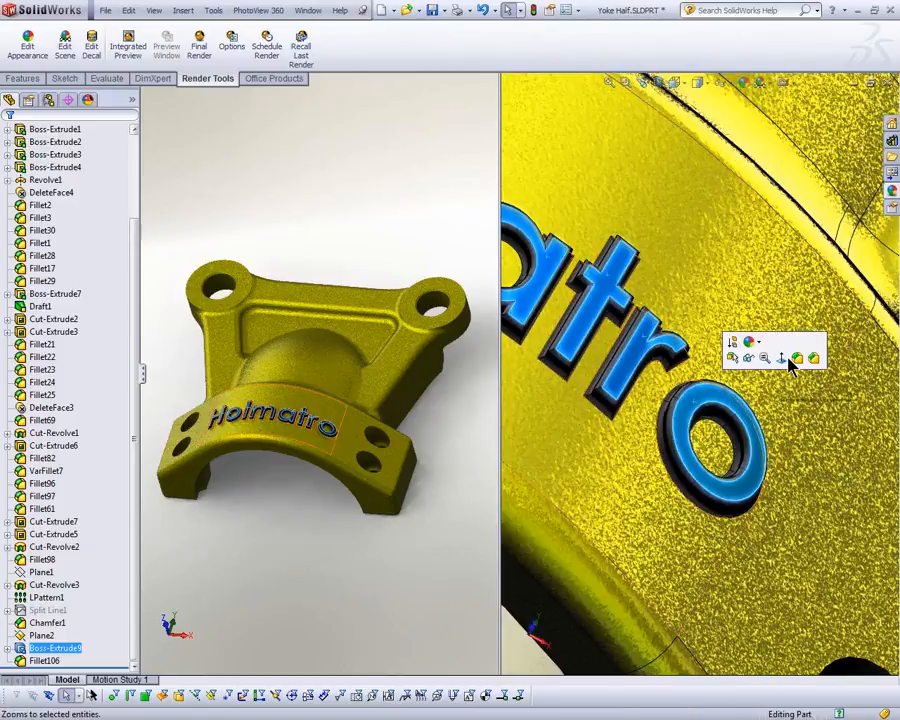
pyautogui.click(893, 192)
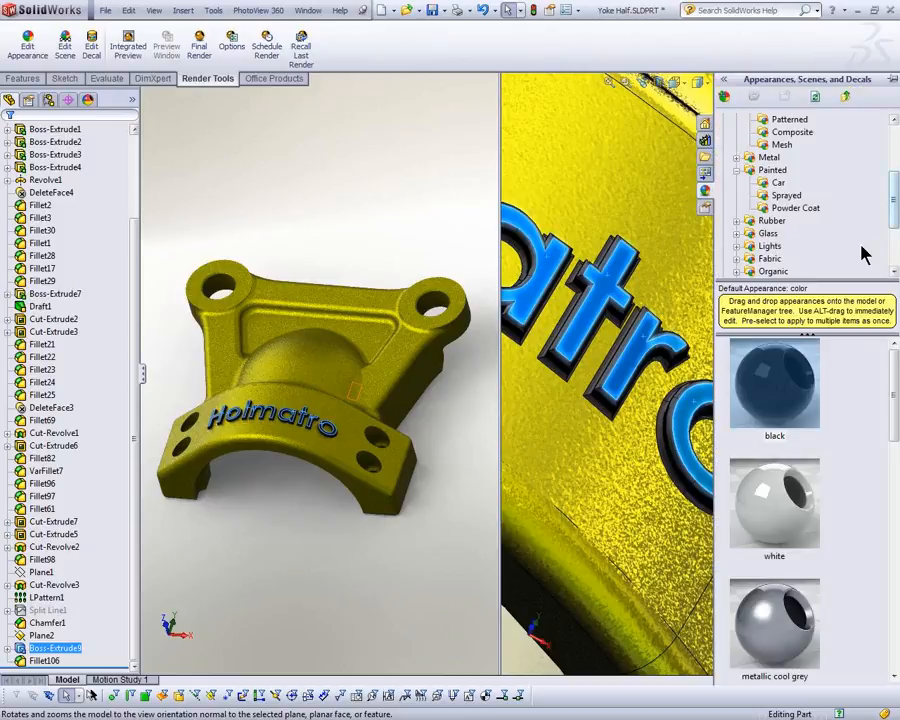
pyautogui.scroll(-1, 895, 398)
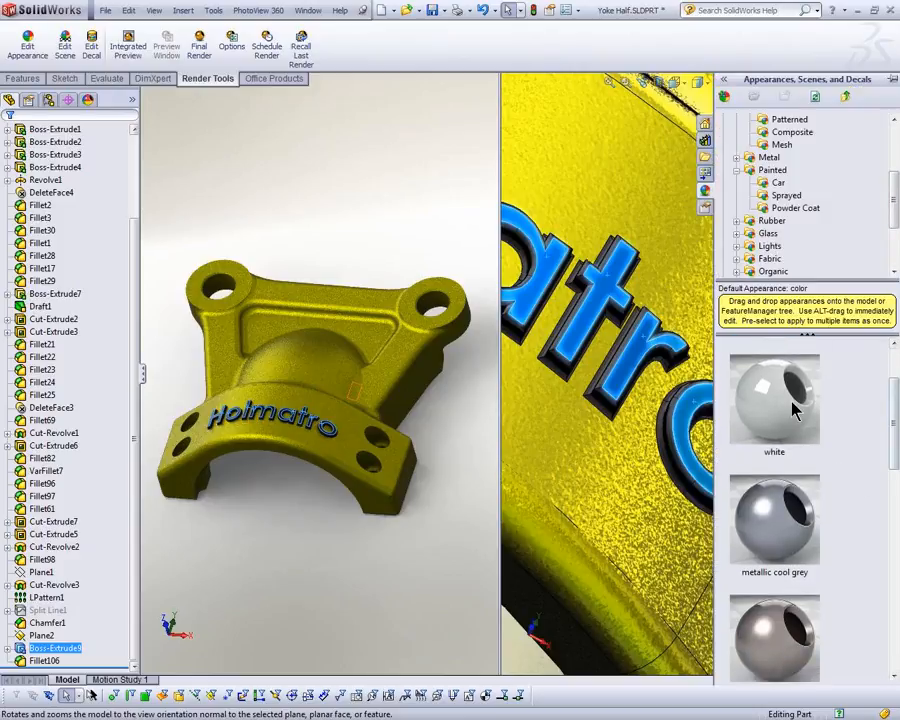
pyautogui.click(785, 398)
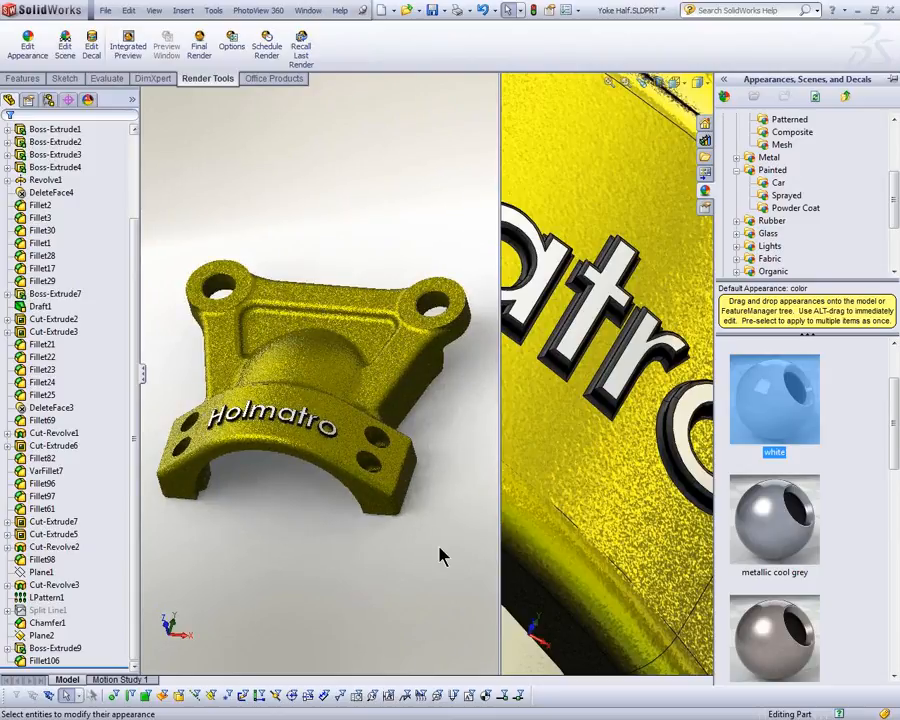
pyautogui.moveTo(580, 438); pyautogui.dragTo(595, 455)
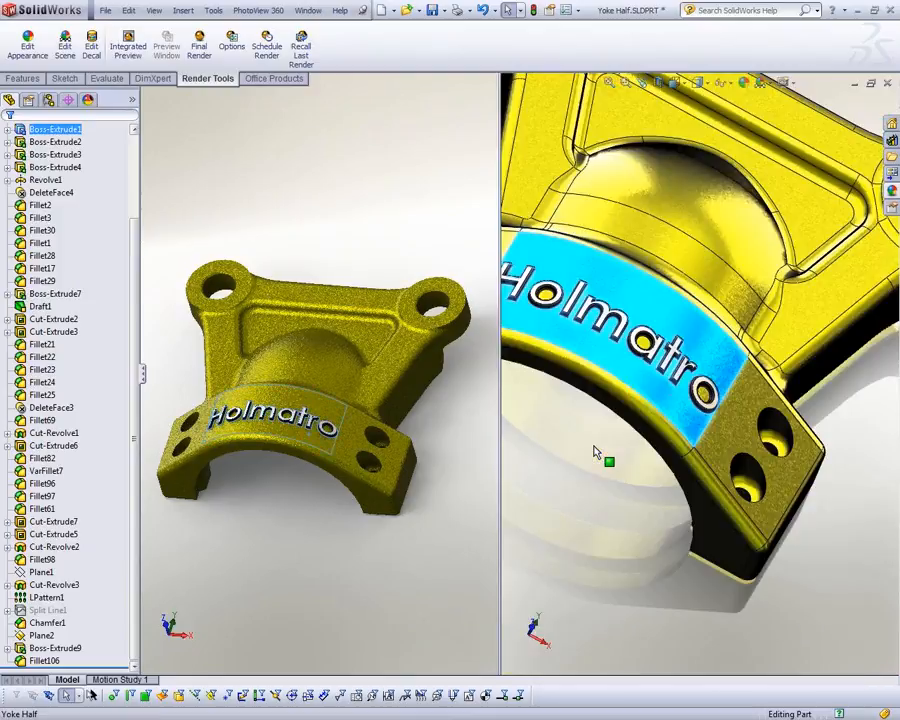
pyautogui.click(594, 450)
pyautogui.scroll(2, 593, 453)
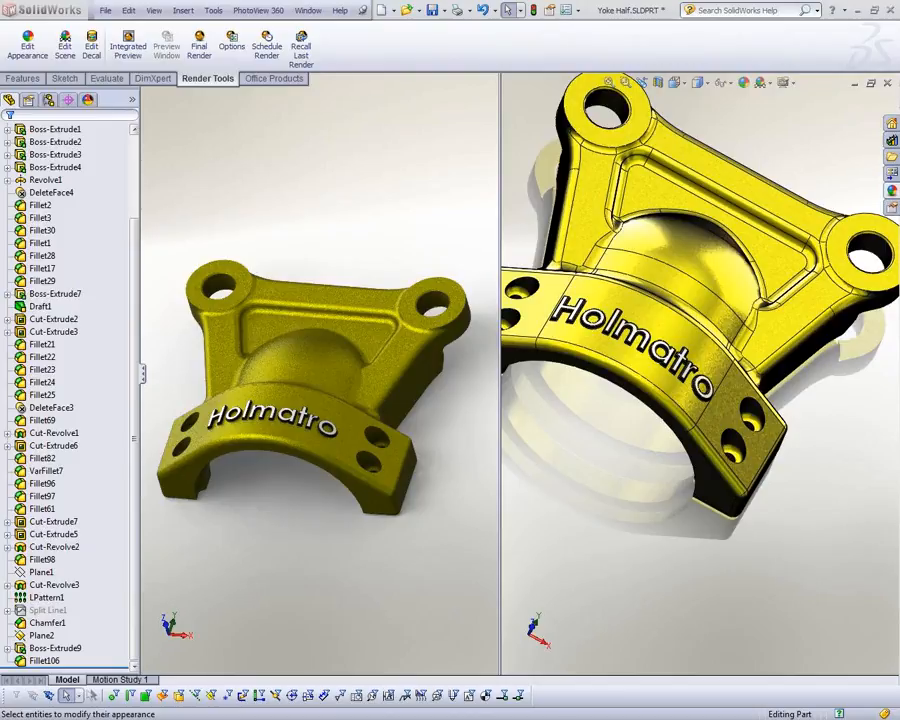
# Step: Switch to the Windows System window, review the processor and memory, check the display adapter in Device Manager, and close both windows
pyautogui.hotkey('alt', 'Tab')
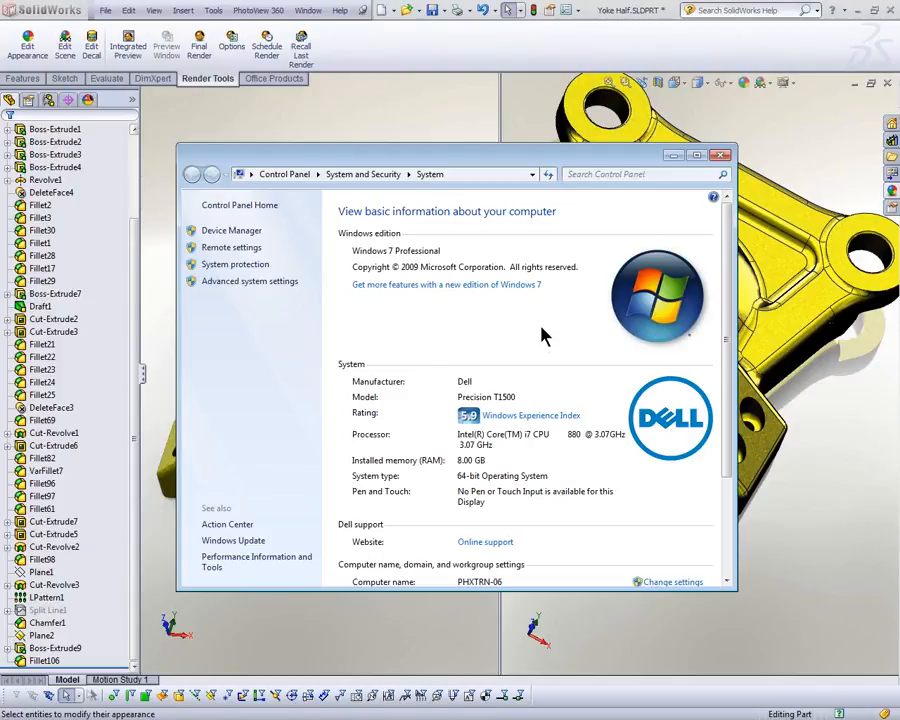
pyautogui.moveTo(737, 540); pyautogui.dragTo(805, 540)
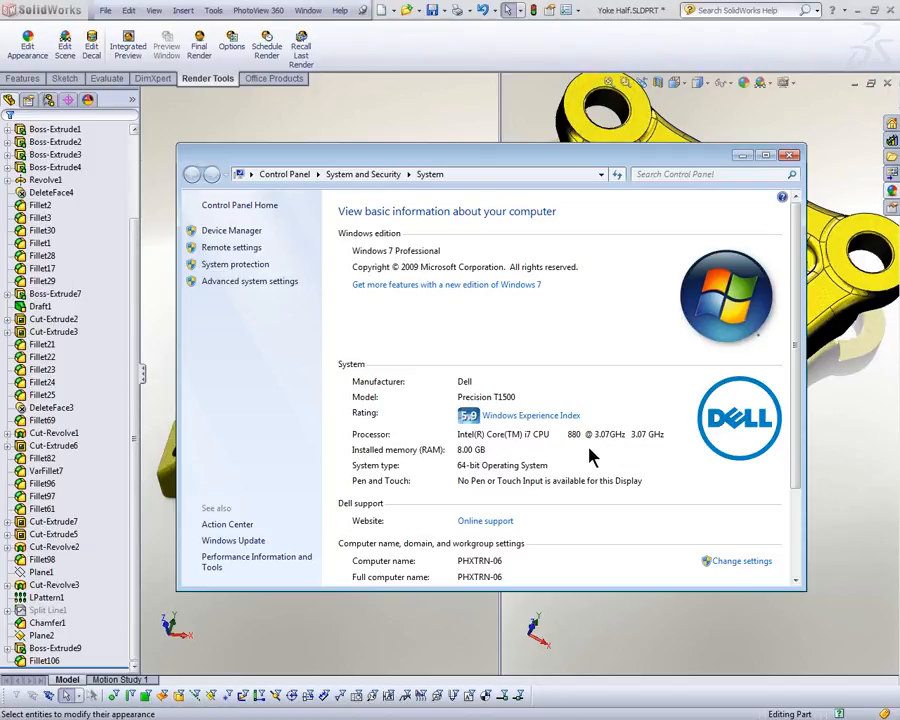
pyautogui.click(257, 236)
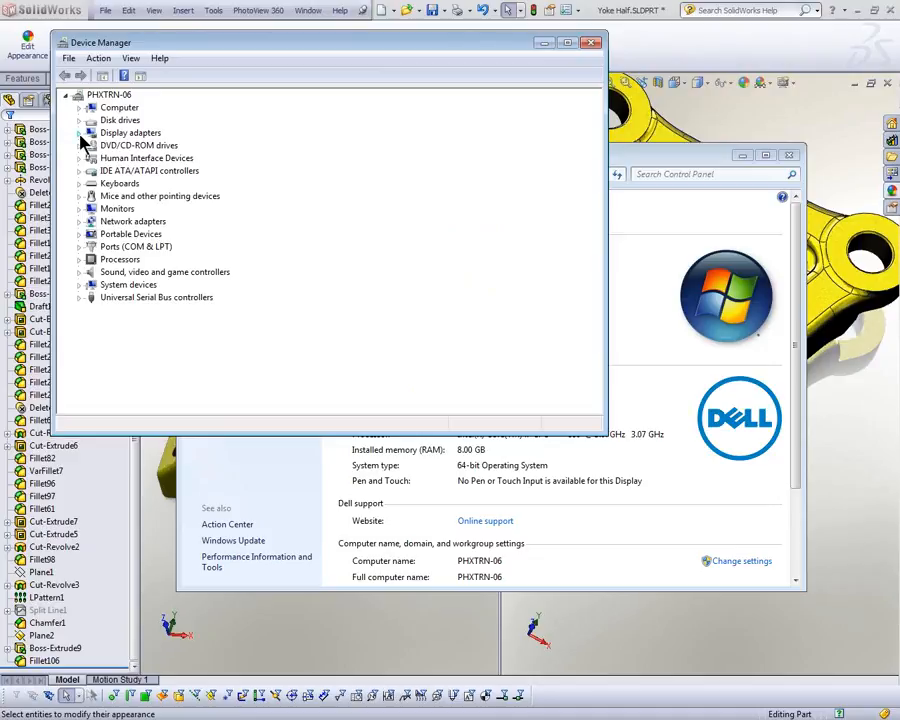
pyautogui.click(80, 133)
pyautogui.click(135, 145)
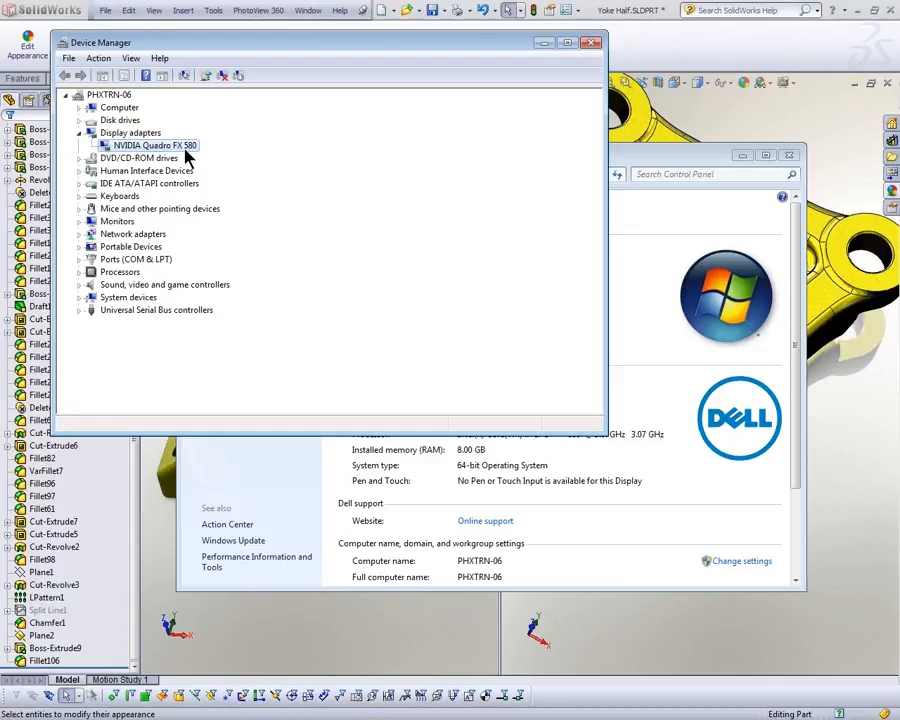
pyautogui.click(591, 44)
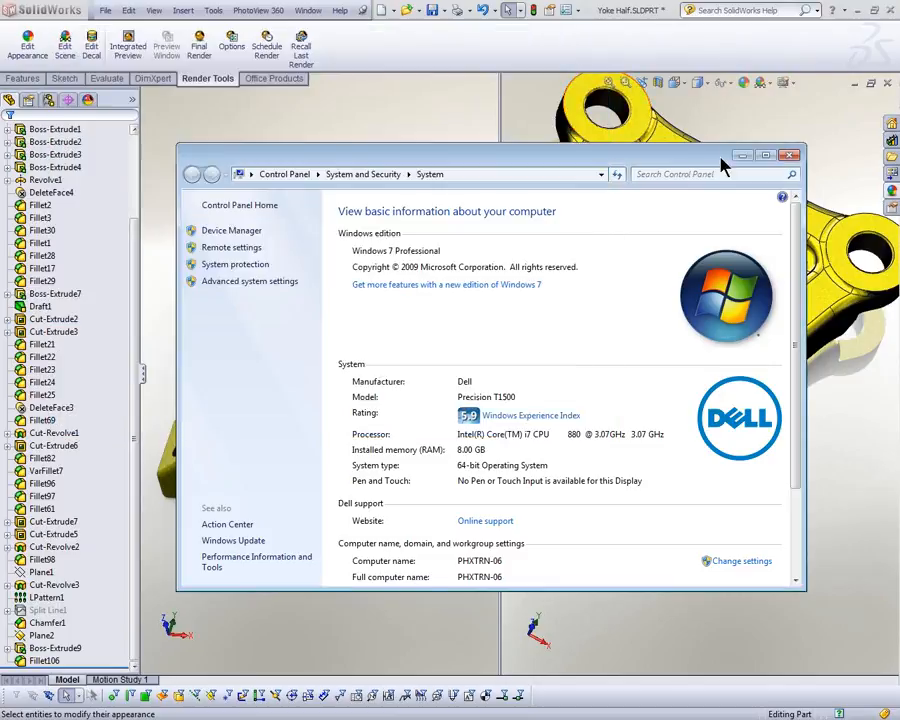
pyautogui.click(789, 156)
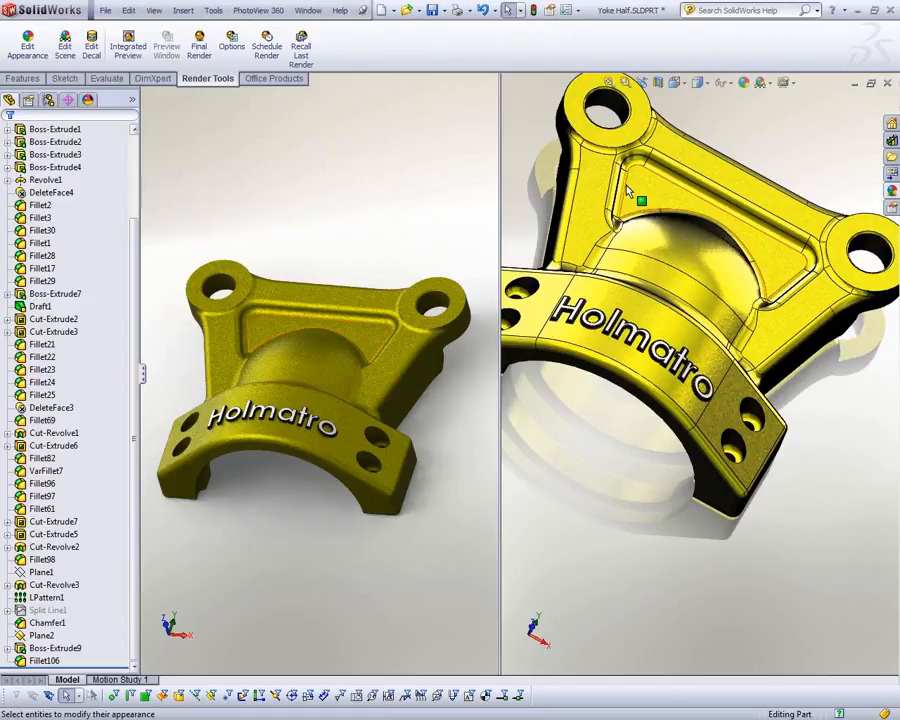
# Step: Save and close the Yoke Half part, and switch to the Blender assembly
pyautogui.click(375, 212)
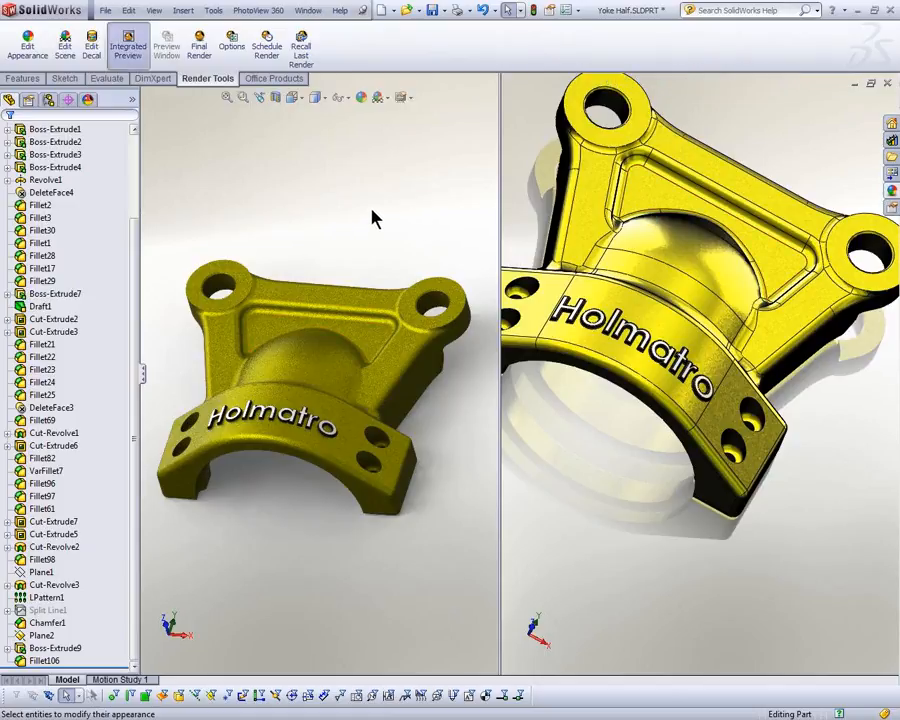
pyautogui.click(432, 12)
pyautogui.click(887, 84)
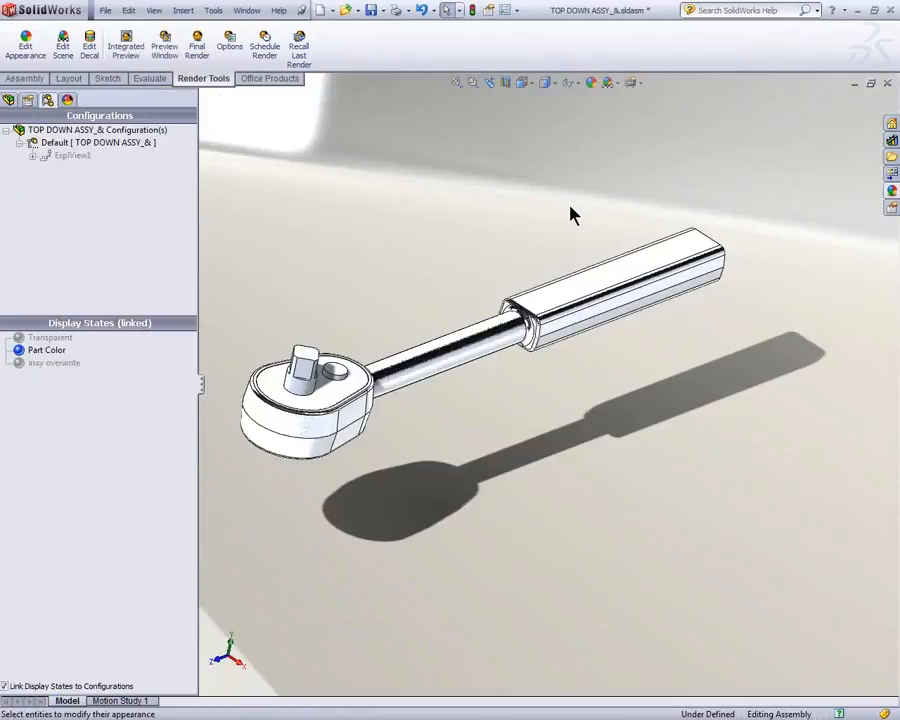
pyautogui.hotkey('ctrl', 'Tab')
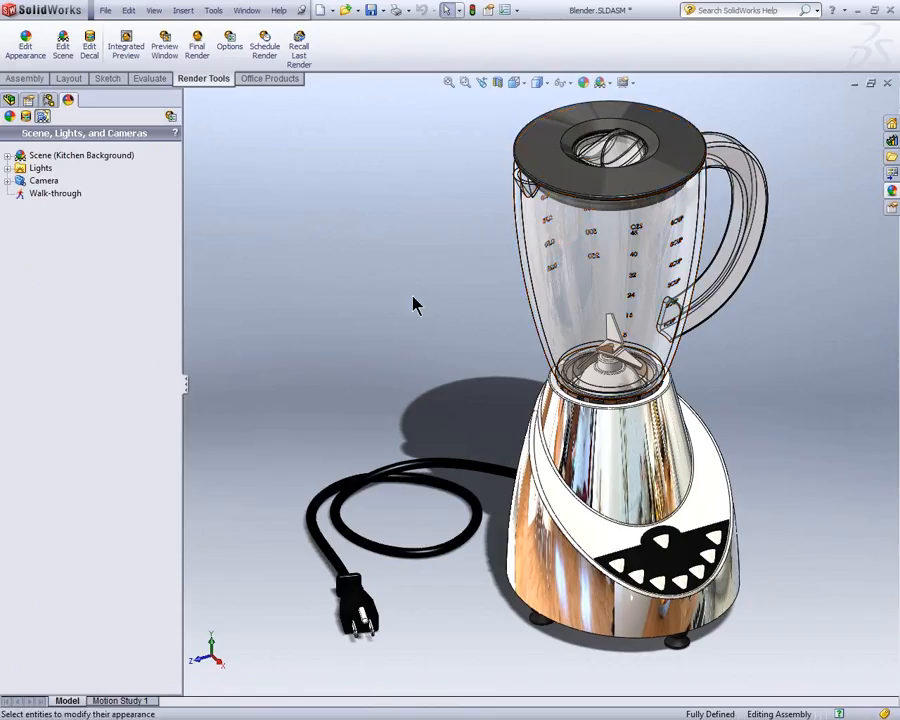
# Step: Examine the scenes available for the Blender assembly and expand its current scene's components and lights
pyautogui.scroll(5, 414, 298)
pyautogui.click(610, 85)
pyautogui.click(612, 85)
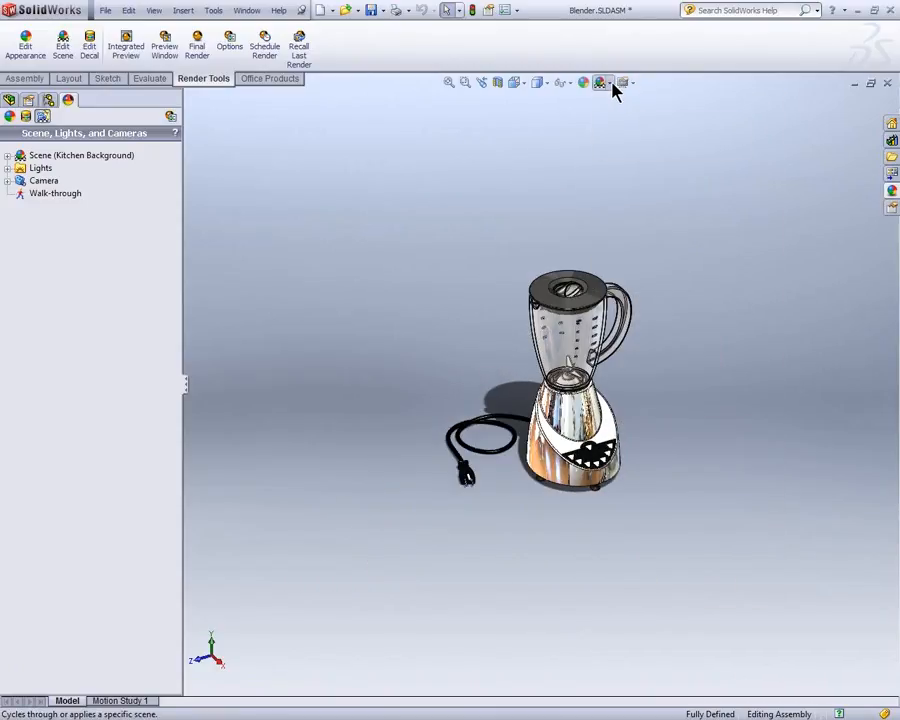
pyautogui.click(611, 85)
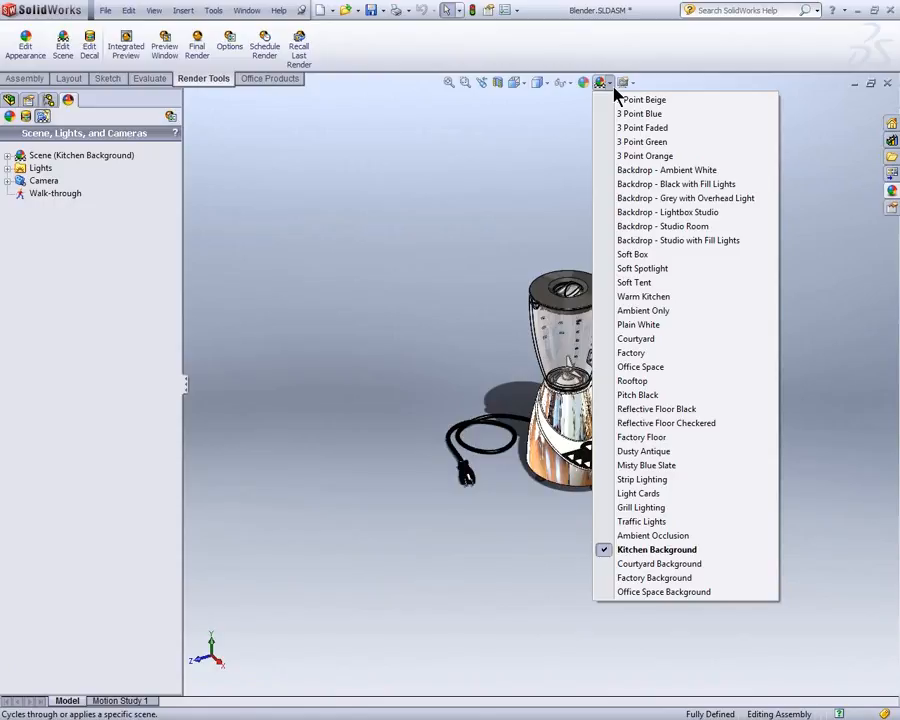
pyautogui.click(451, 60)
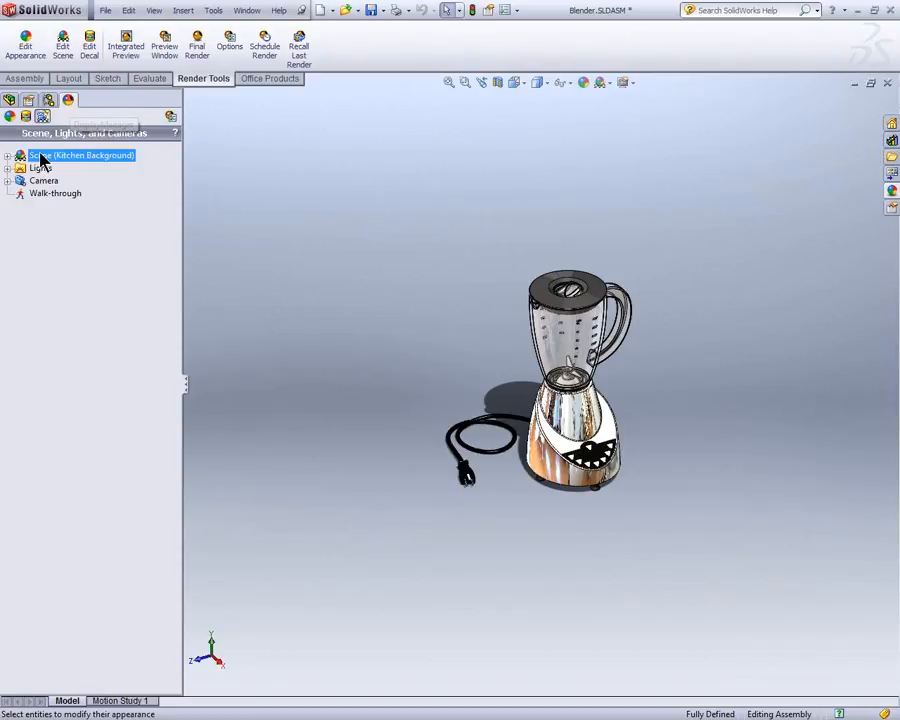
pyautogui.click(8, 156)
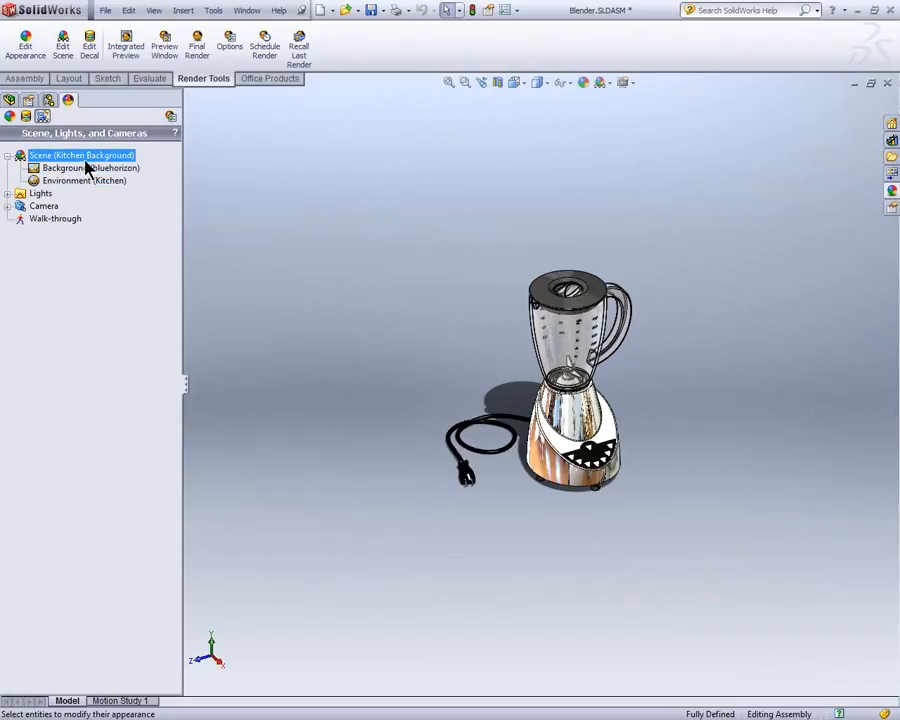
pyautogui.click(8, 194)
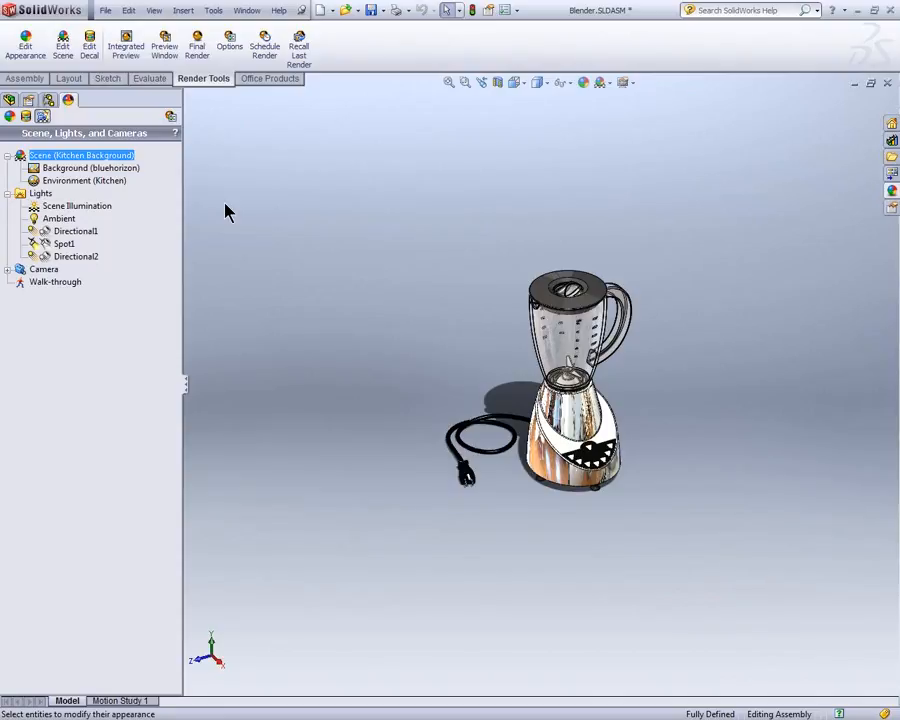
# Step: Try the 3 Point Green, Soft Box and Courtyard scenes on the Blender assembly
pyautogui.click(609, 84)
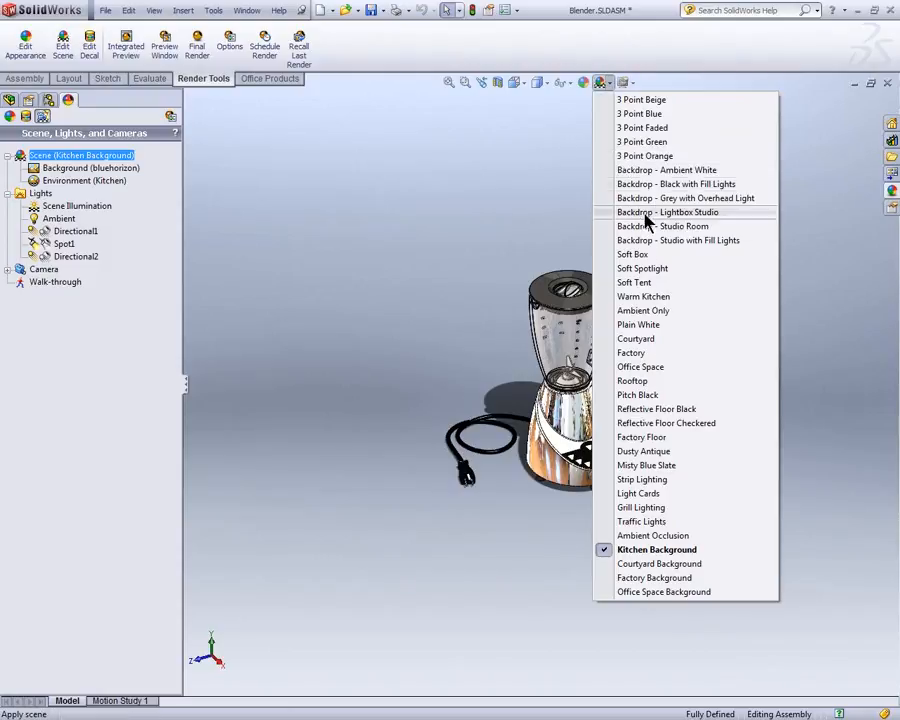
pyautogui.click(648, 142)
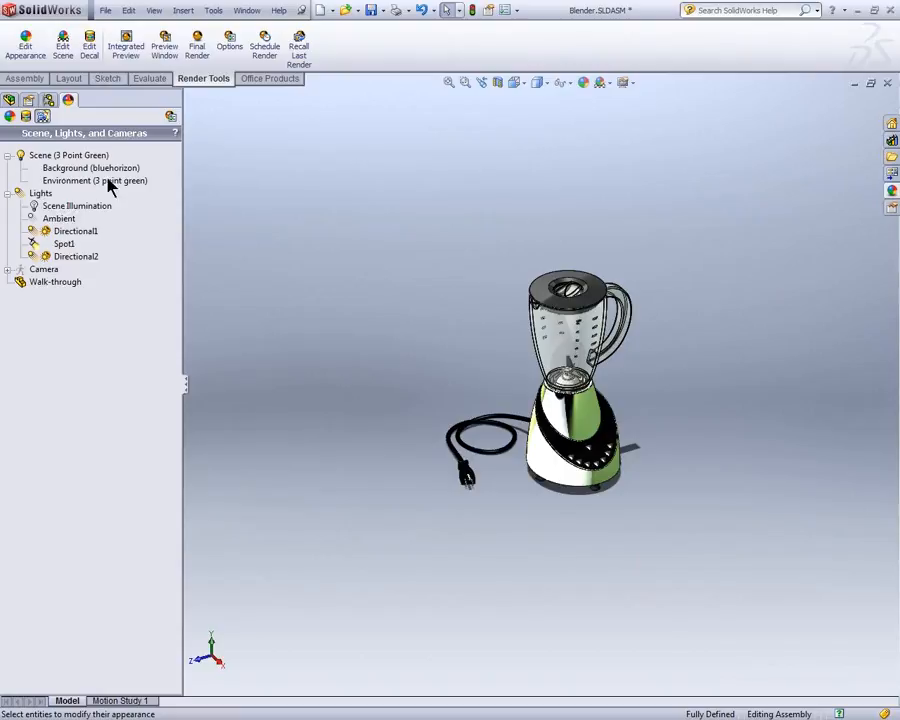
pyautogui.click(609, 84)
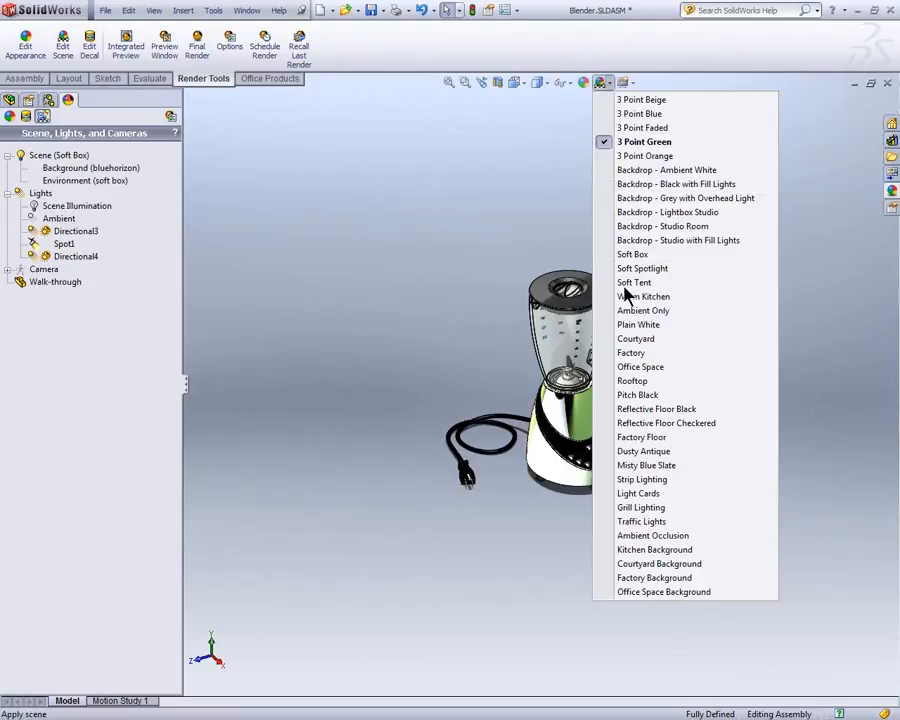
pyautogui.click(624, 287)
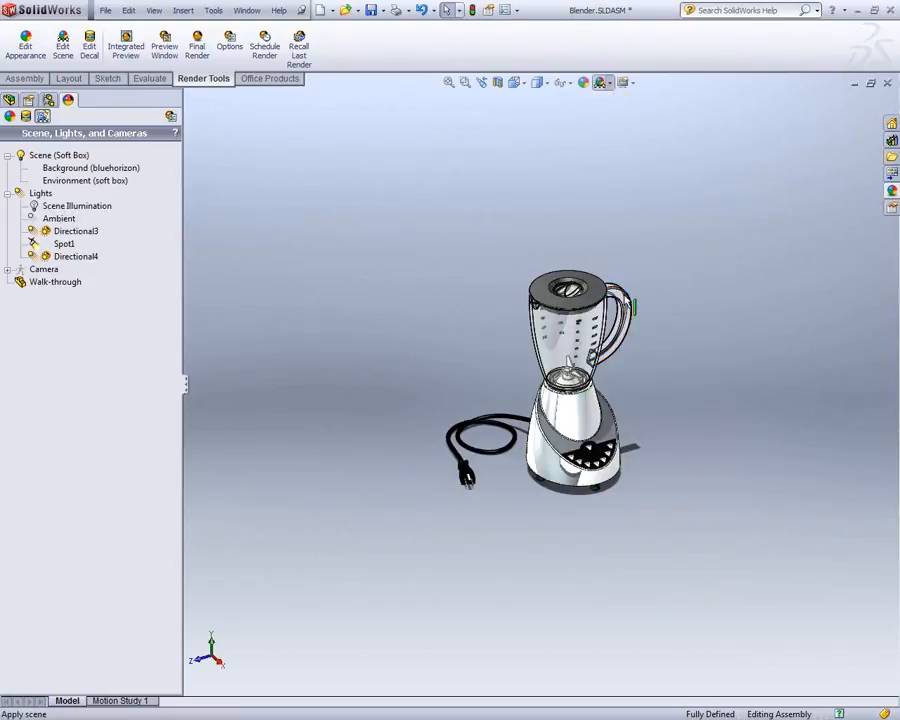
pyautogui.click(611, 86)
pyautogui.click(636, 338)
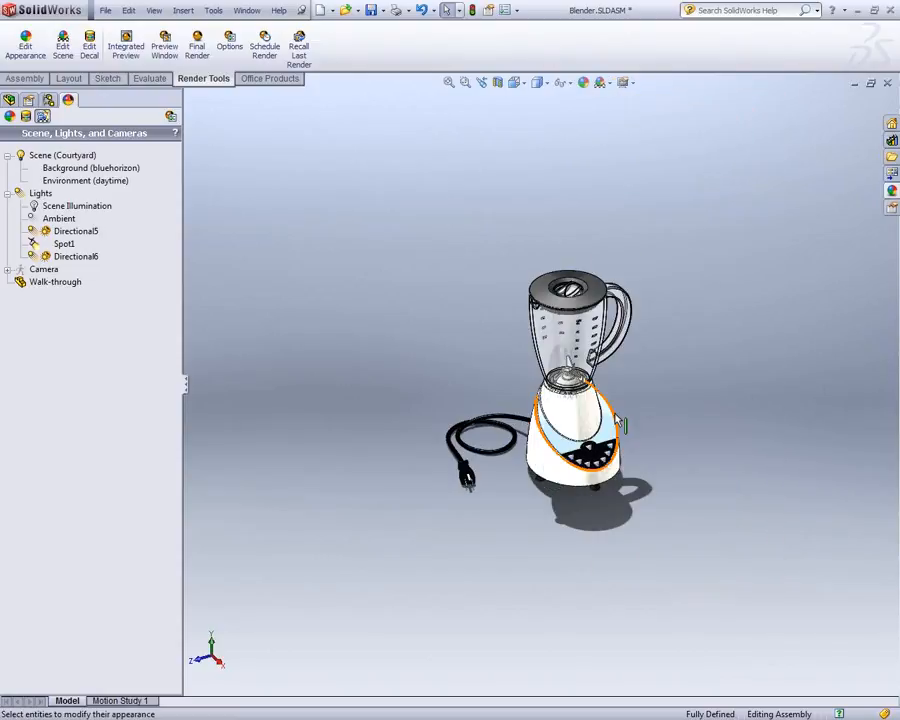
# Step: Try the Factory Floor and 3 Point Faded scenes on the Blender assembly, and check the options available for the ambient light
pyautogui.click(611, 86)
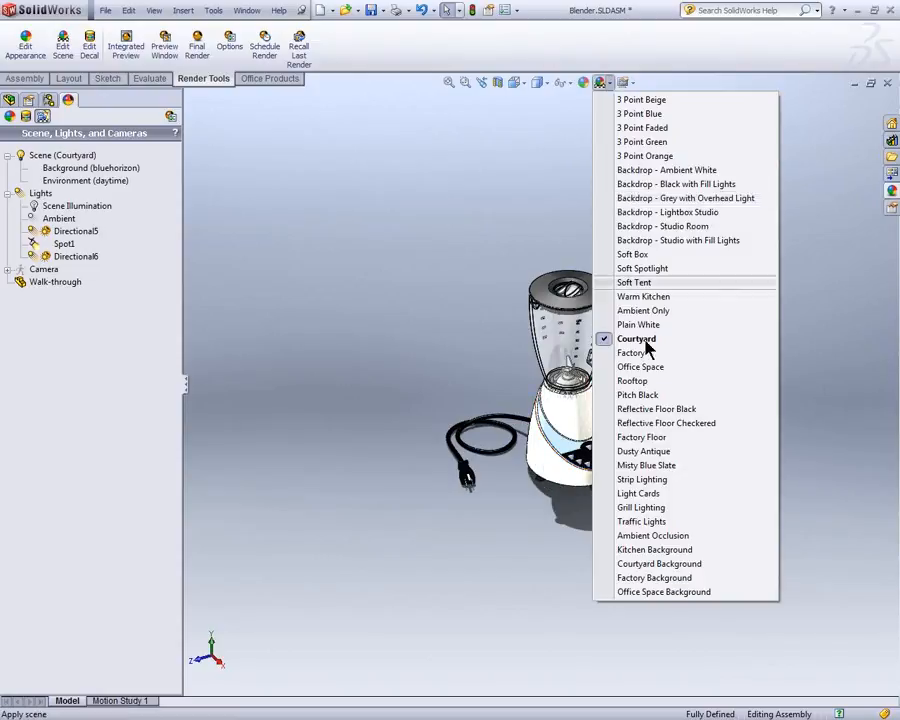
pyautogui.click(640, 437)
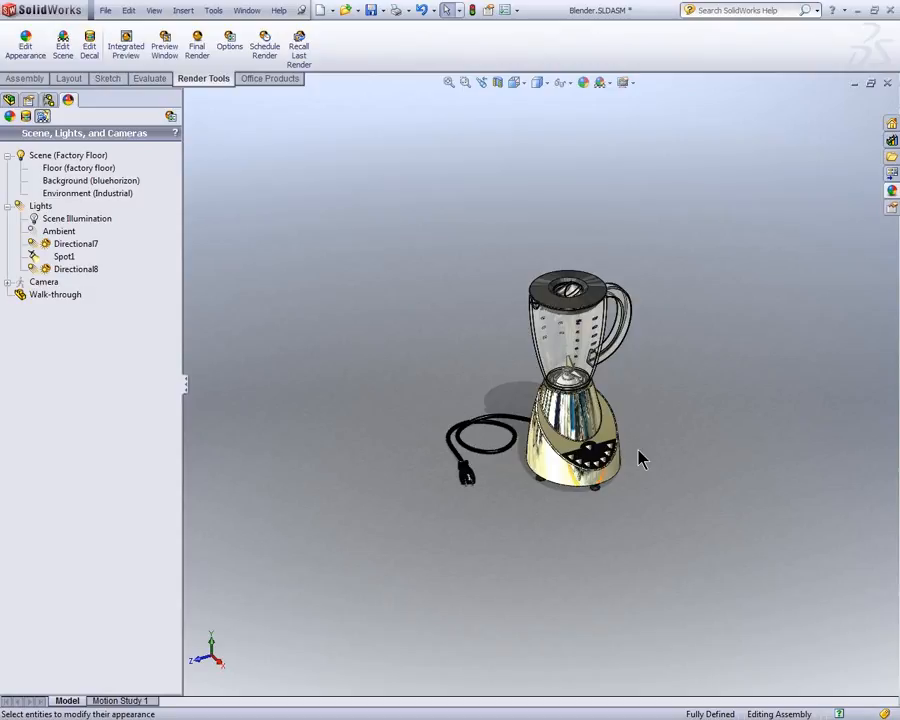
pyautogui.click(610, 83)
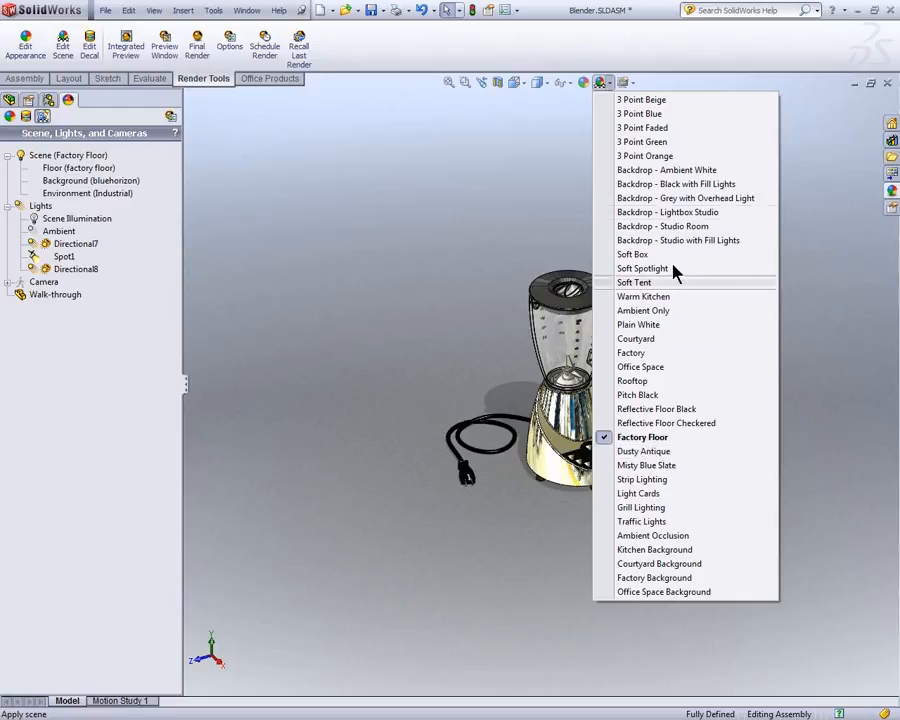
pyautogui.click(645, 128)
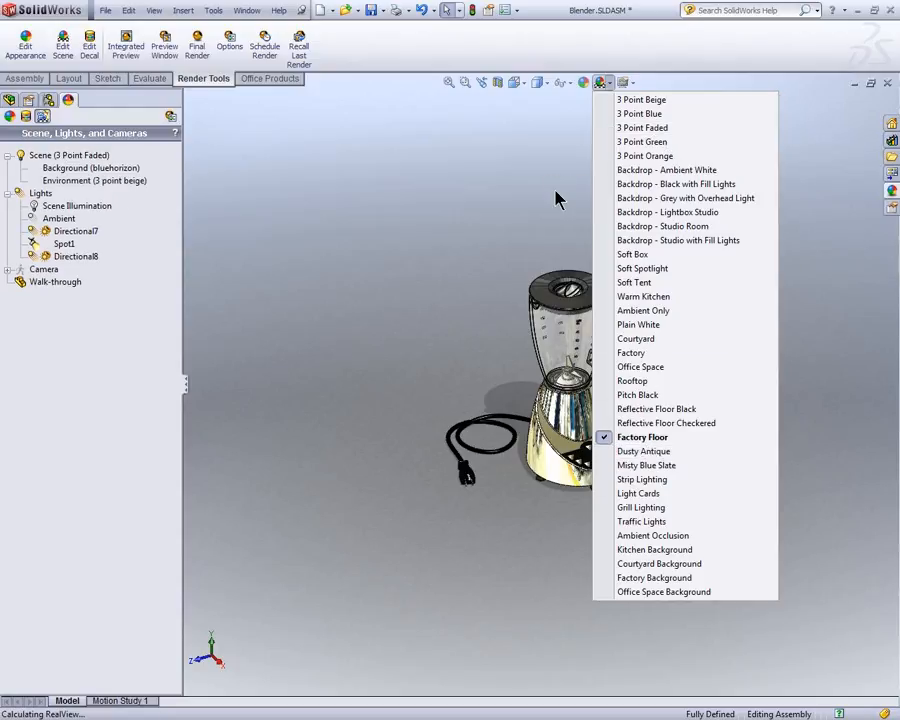
pyautogui.rightClick(59, 219)
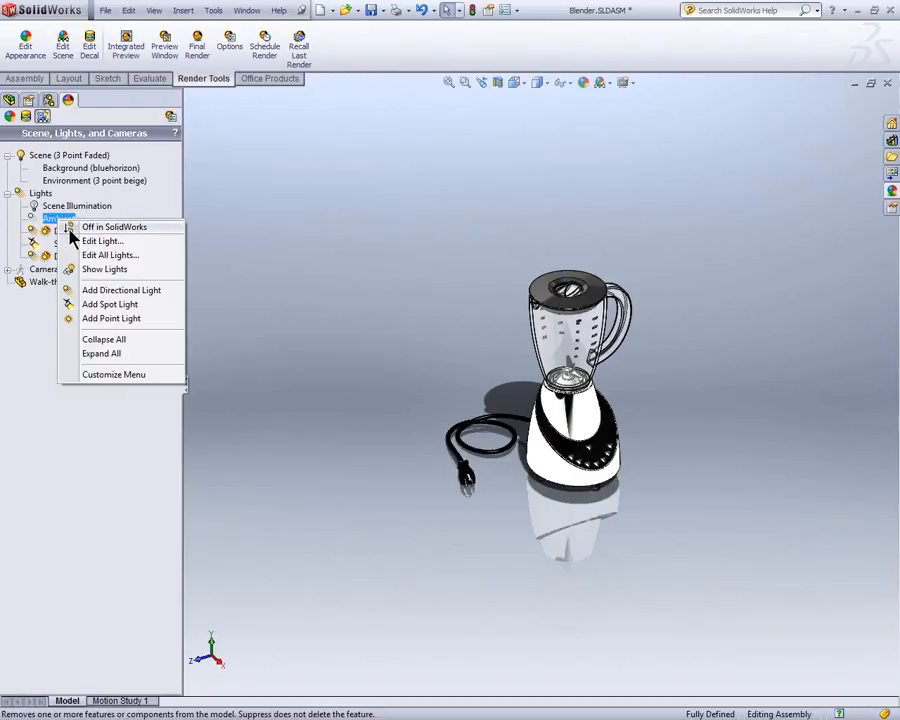
pyautogui.click(253, 205)
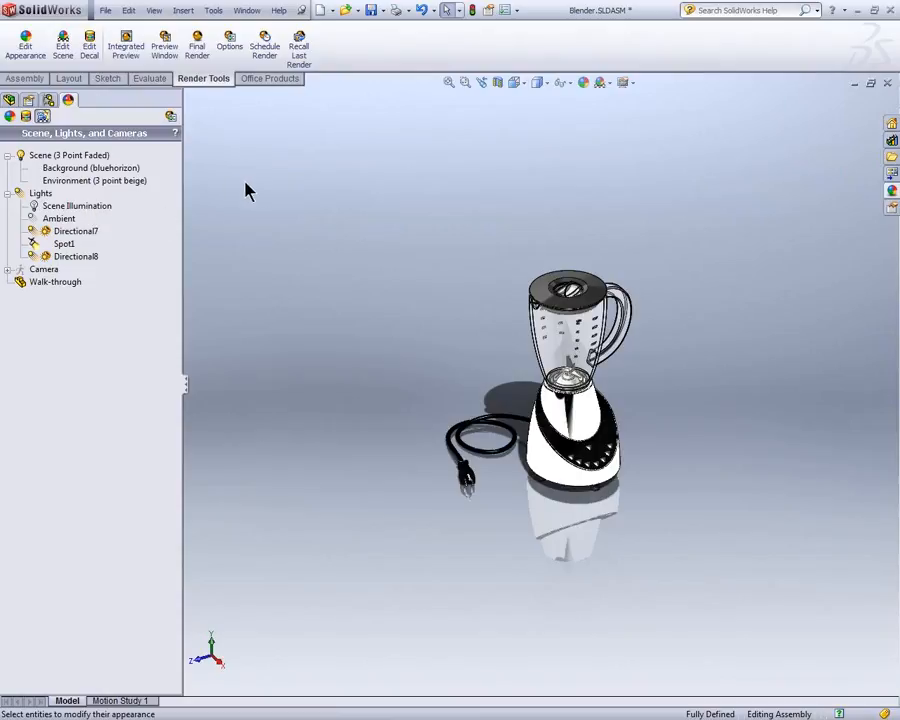
# Step: Apply the Kitchen Background scene to the Blender assembly
pyautogui.click(602, 83)
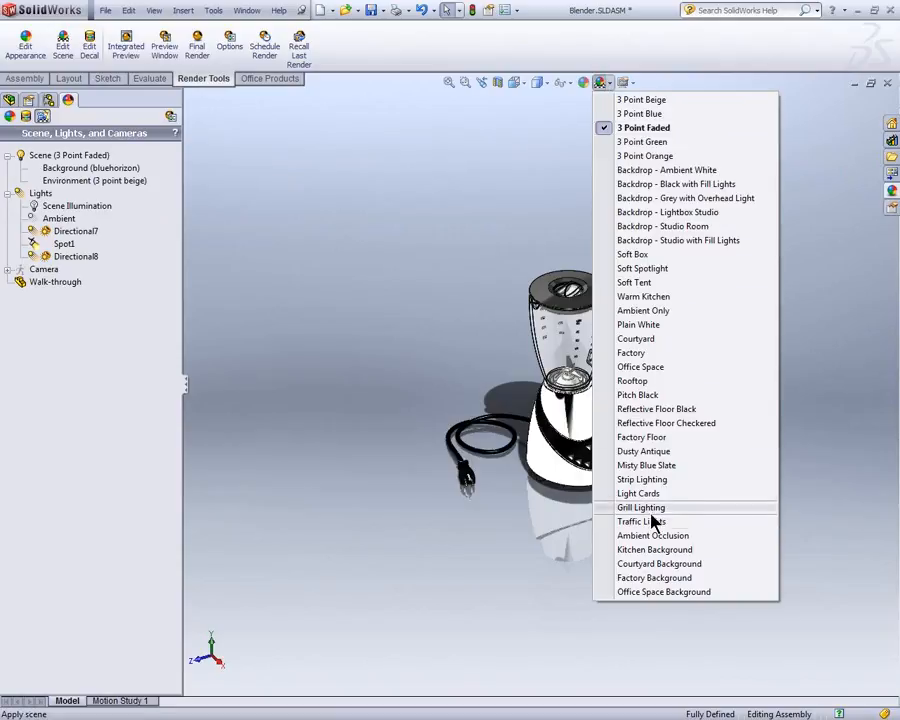
pyautogui.click(651, 549)
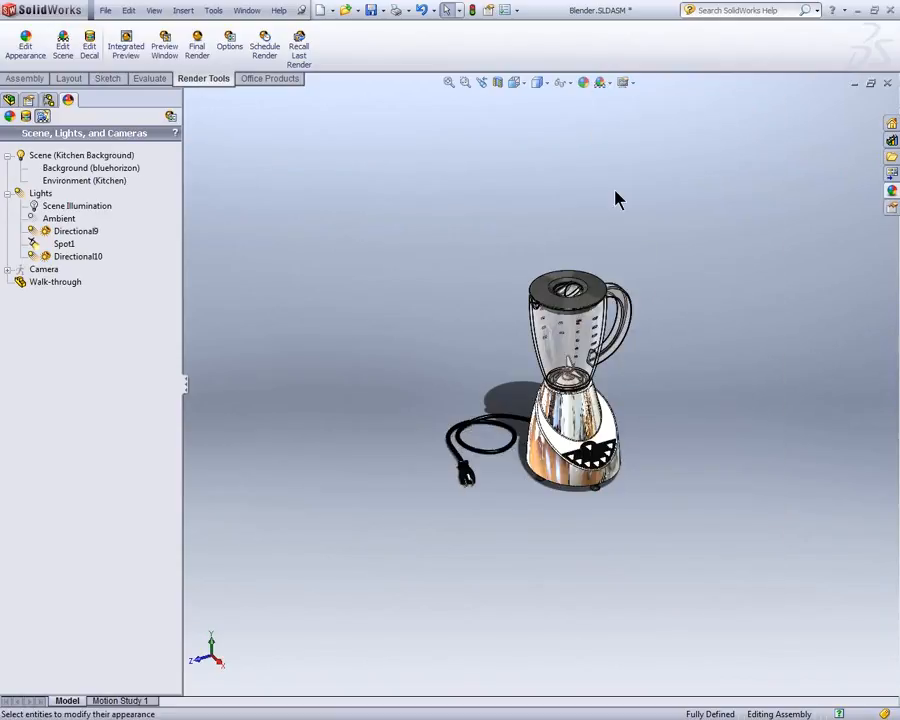
pyautogui.click(610, 87)
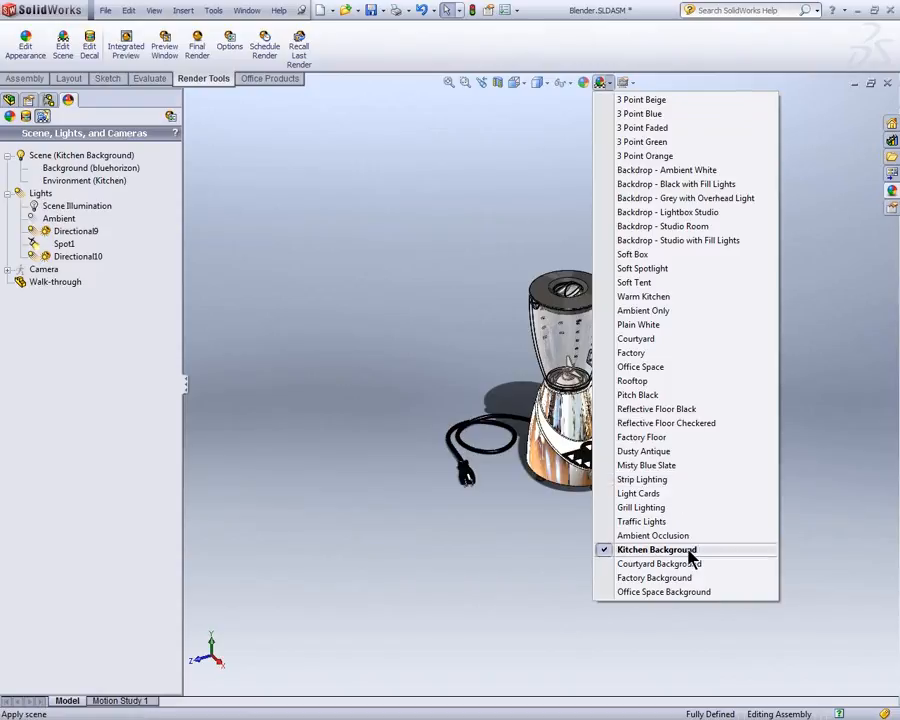
pyautogui.click(352, 435)
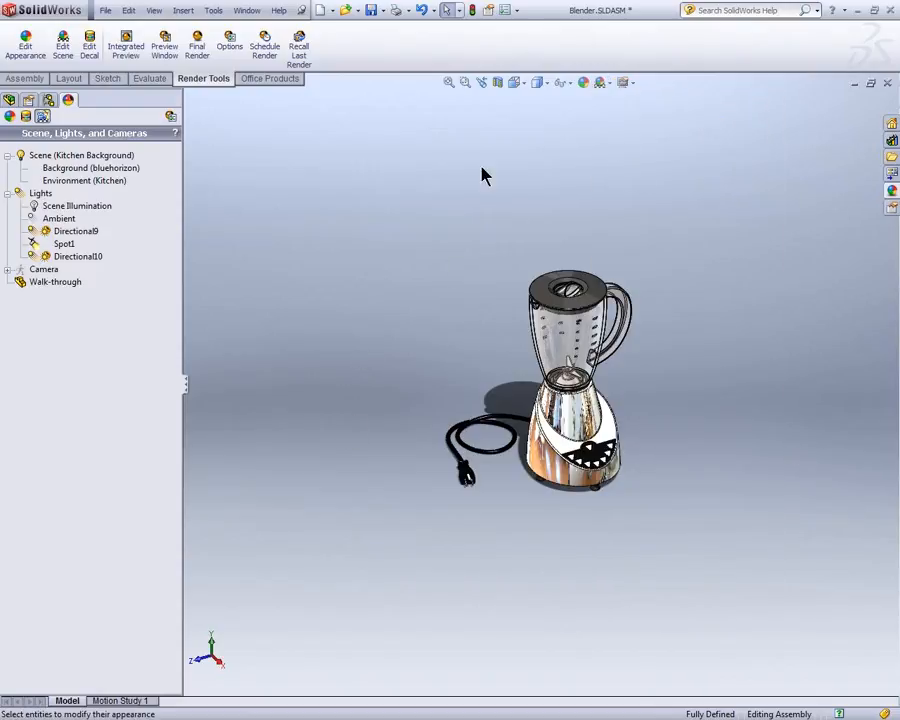
# Step: Collapse the lights in the scene tree and open the Kitchen Background scene for editing
pyautogui.click(106, 158)
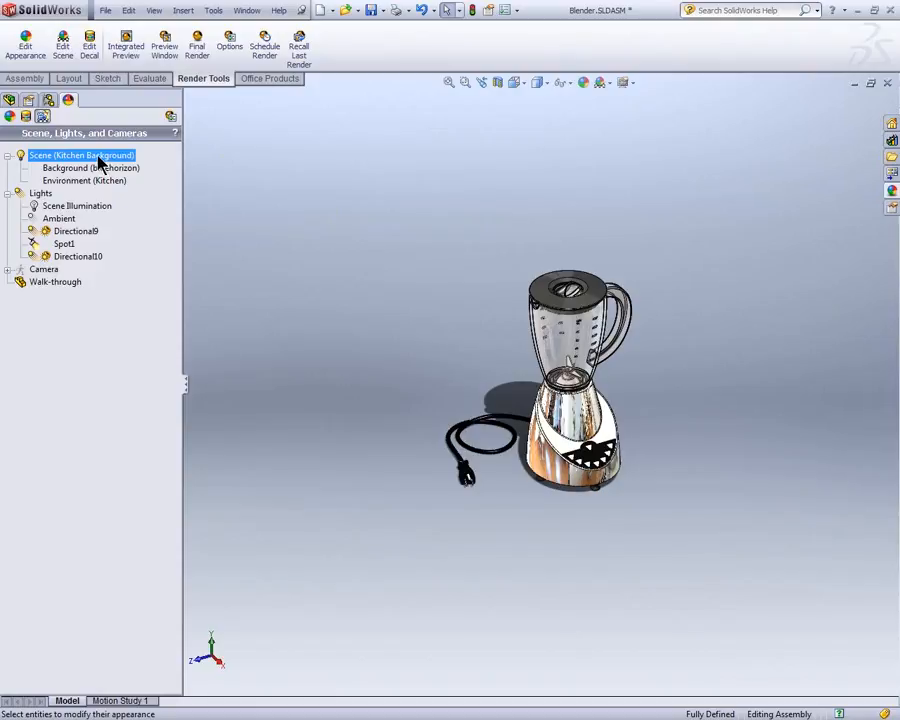
pyautogui.rightClick(97, 162)
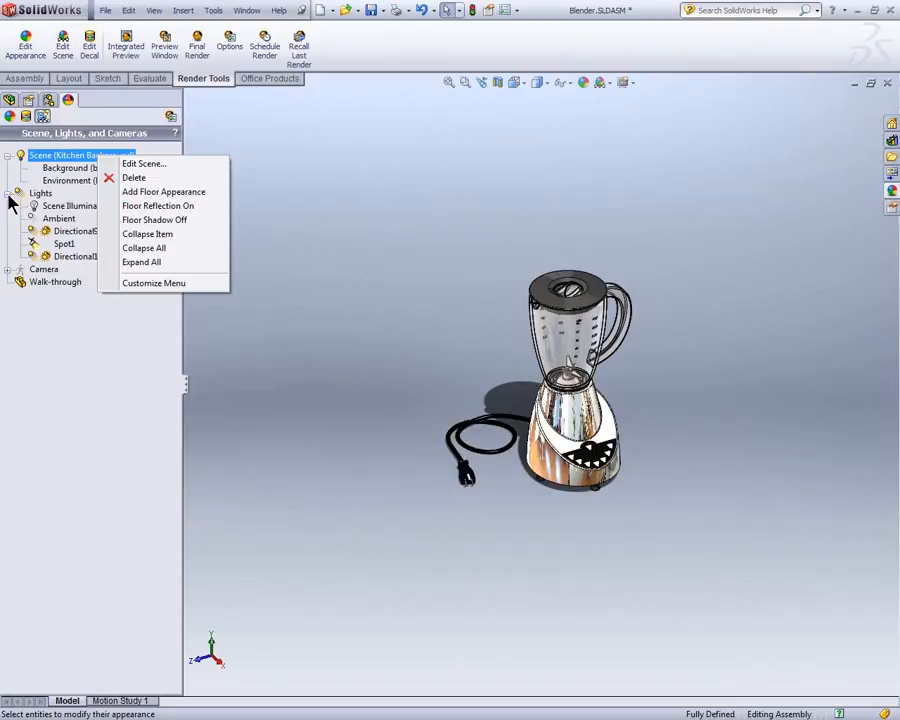
pyautogui.click(348, 141)
pyautogui.click(9, 194)
pyautogui.click(8, 206)
pyautogui.click(8, 206)
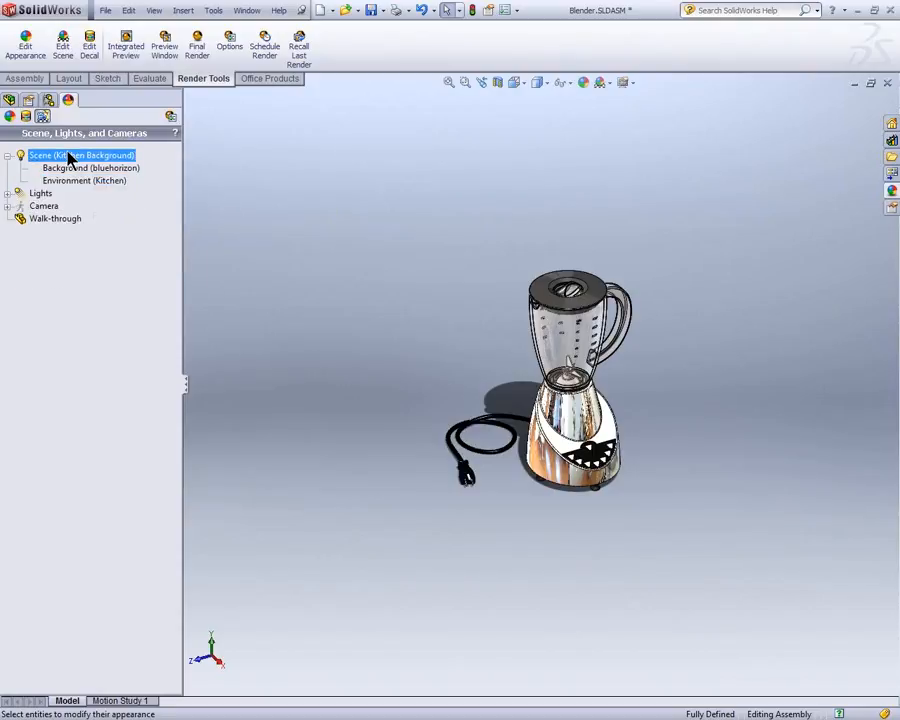
pyautogui.rightClick(70, 156)
pyautogui.click(90, 162)
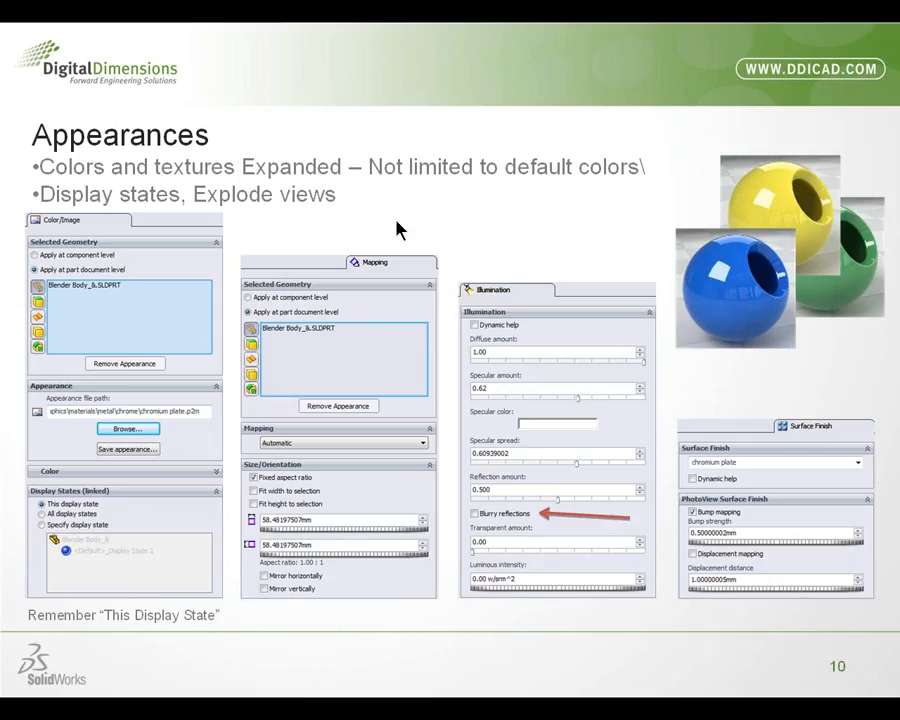
pyautogui.click(398, 227)
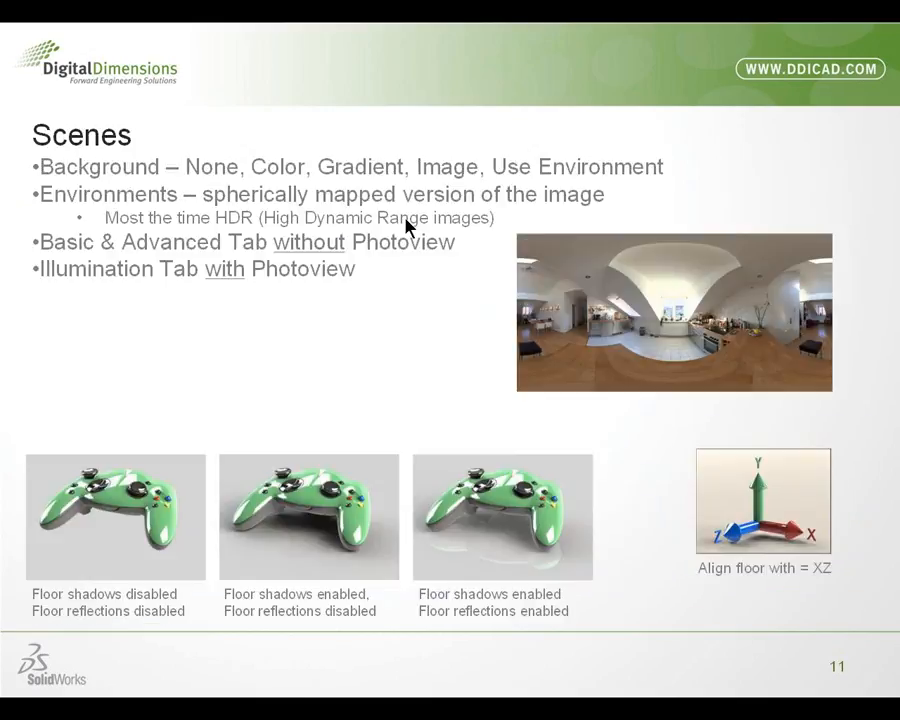
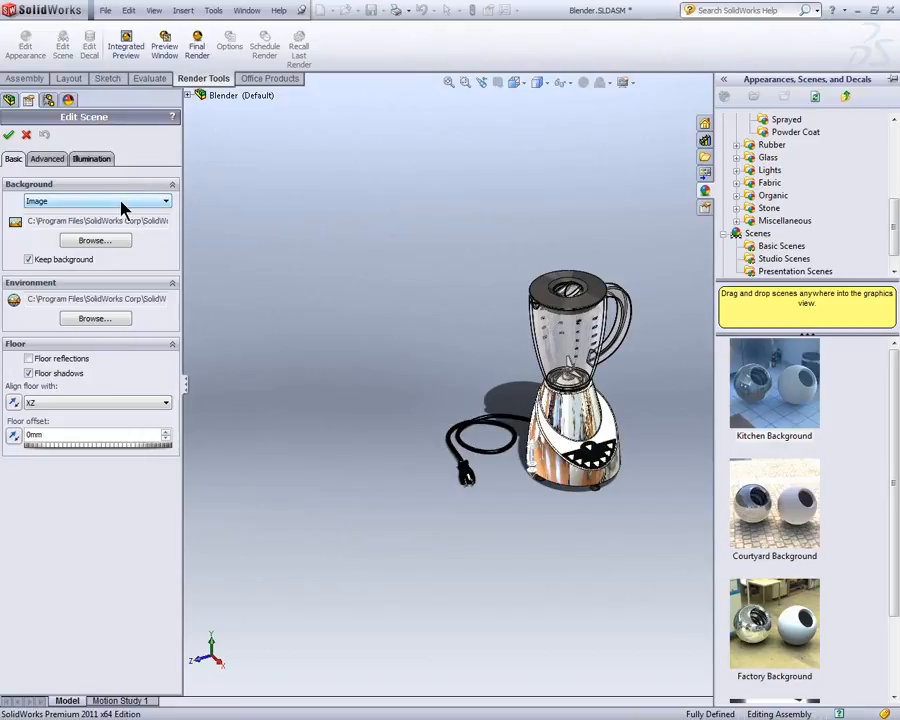
# Step: Set the scene's background to Use Environment and check which file the environment uses
pyautogui.click(122, 203)
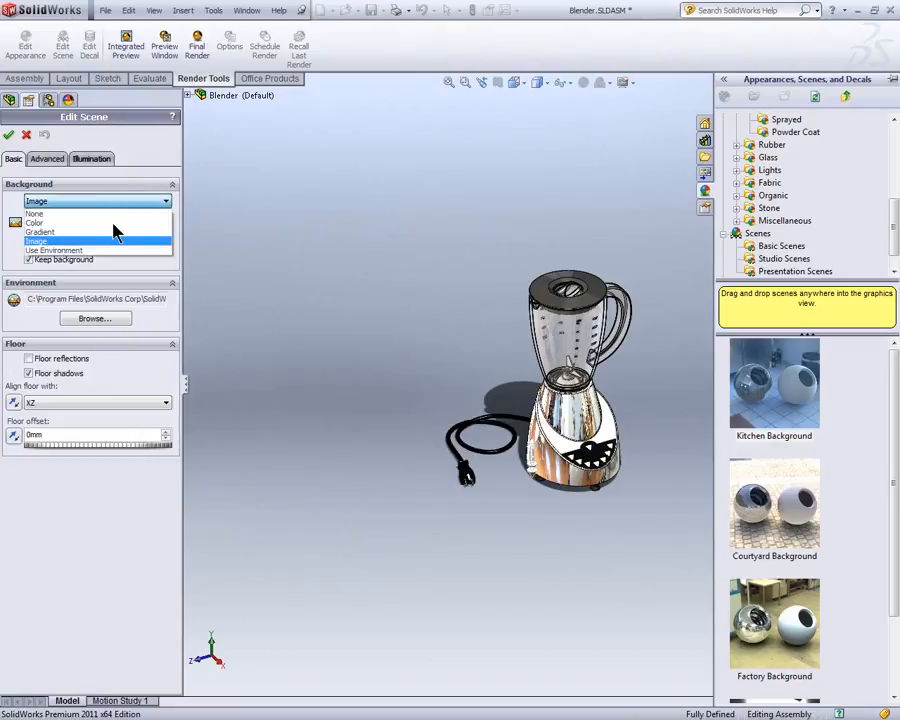
pyautogui.click(99, 251)
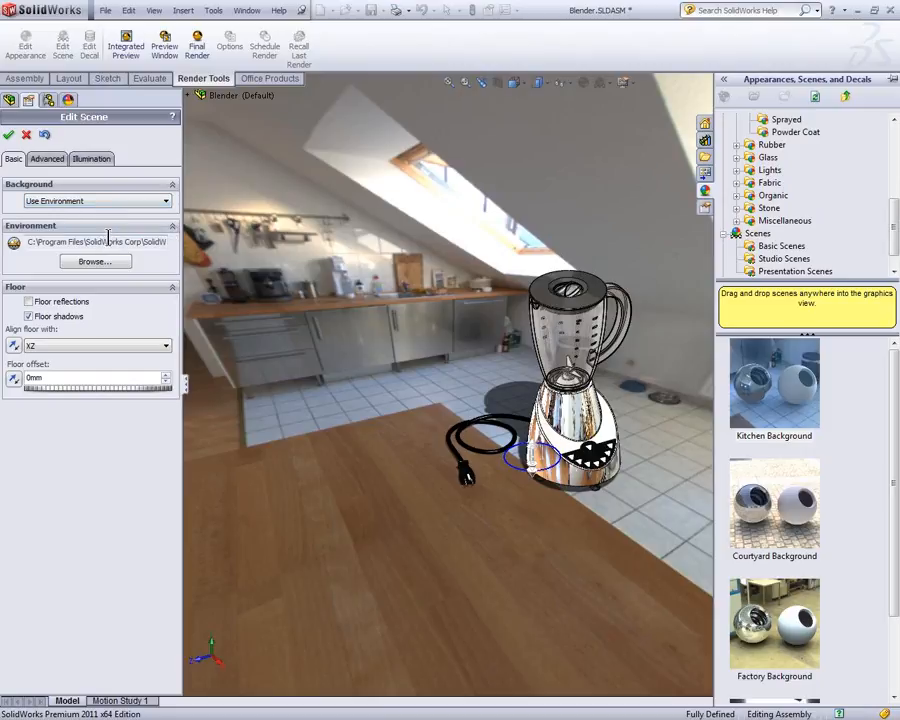
pyautogui.moveTo(88, 241); pyautogui.dragTo(178, 232)
pyautogui.click(139, 244)
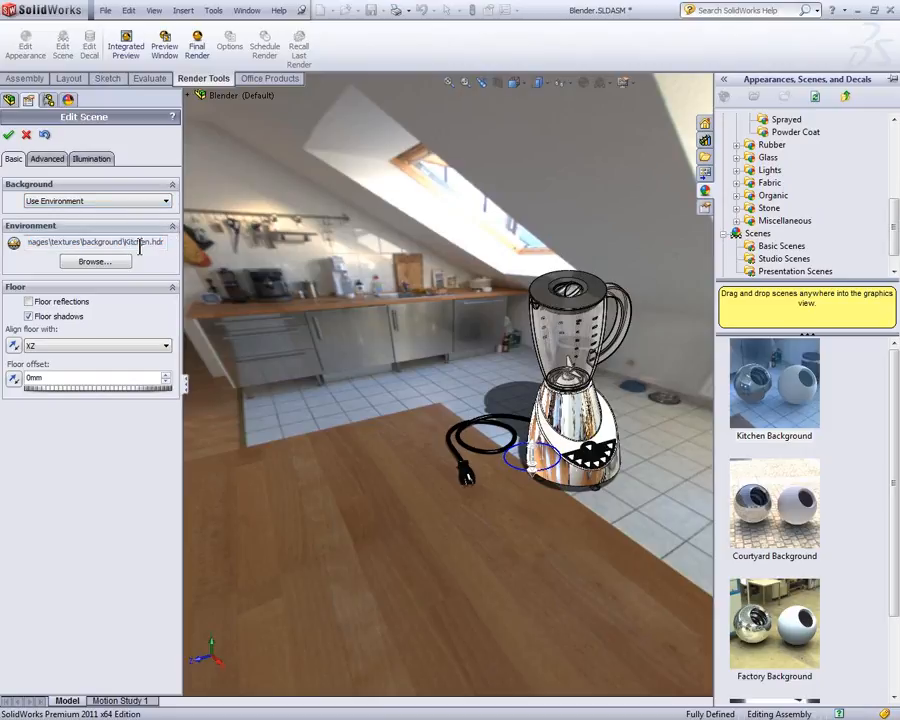
pyautogui.doubleClick(139, 244)
pyautogui.click(164, 247)
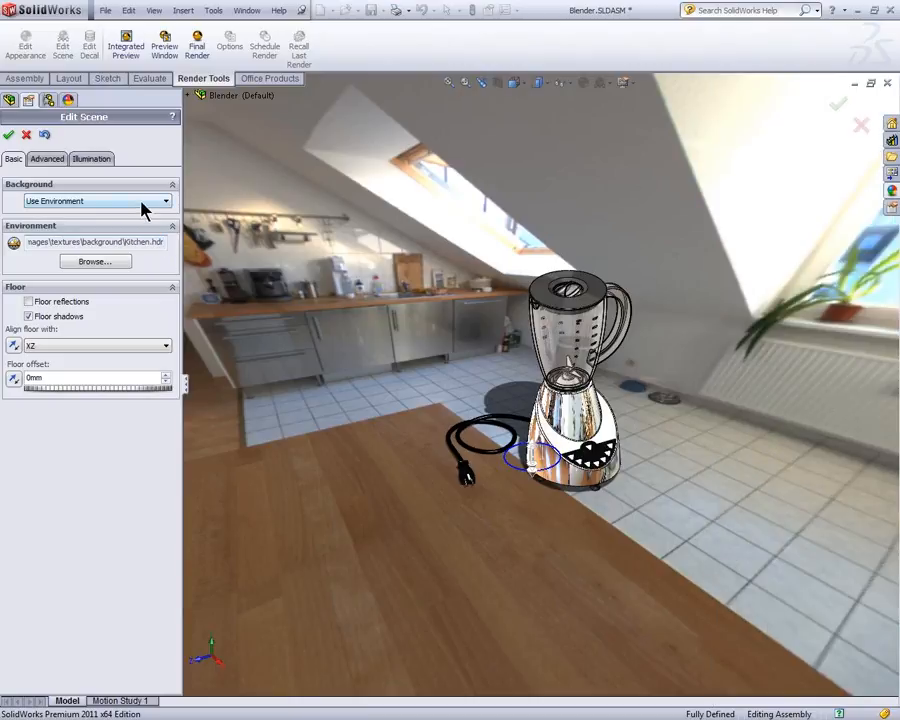
# Step: Switch the background to Image, check which image file it uses, and return it to Use Environment
pyautogui.click(143, 202)
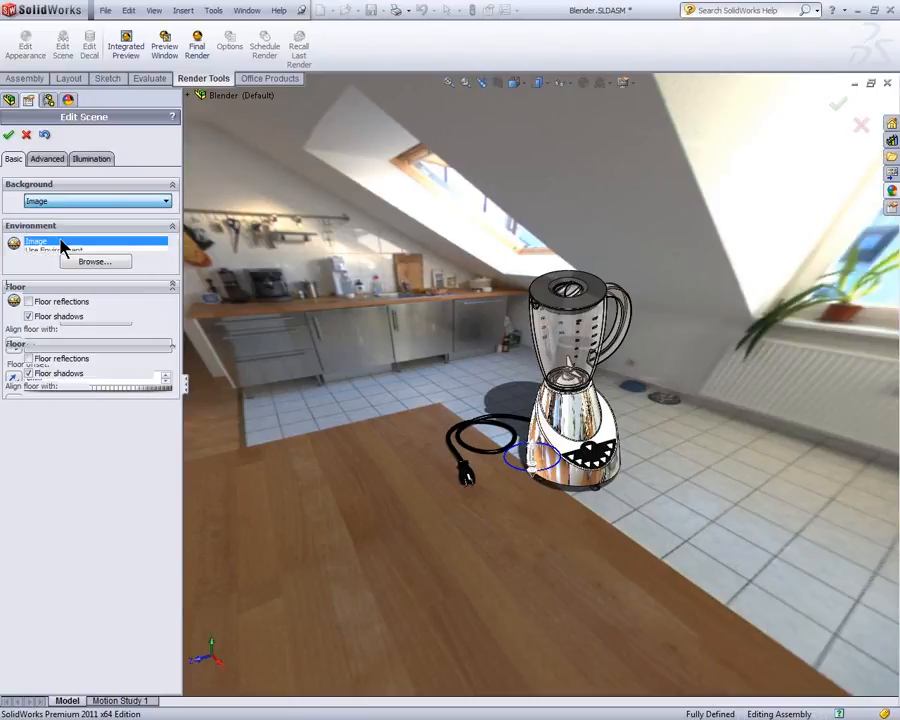
pyautogui.click(62, 242)
pyautogui.moveTo(30, 221); pyautogui.dragTo(185, 221)
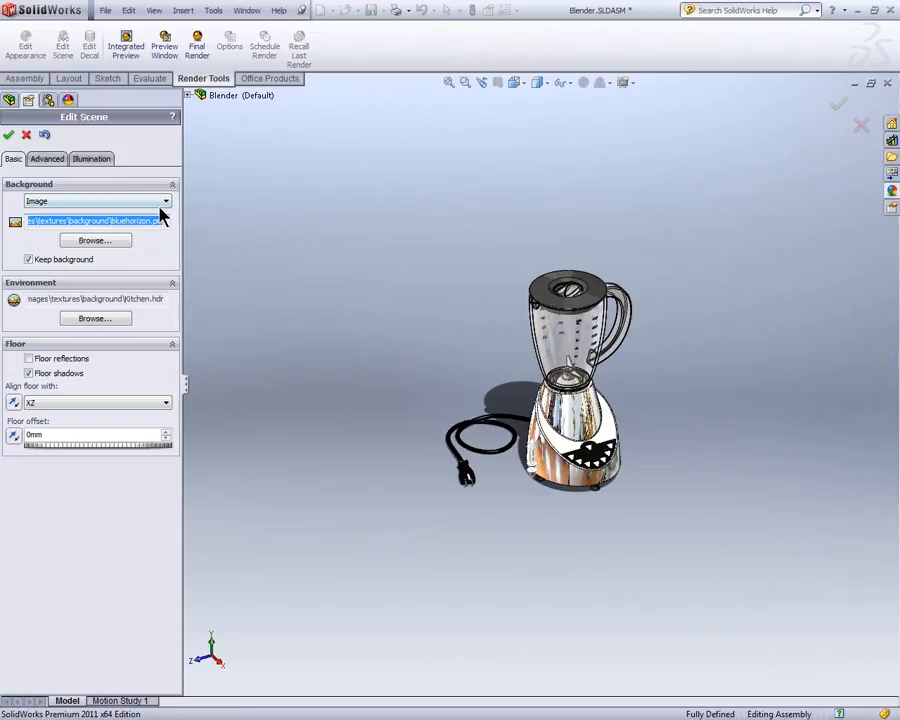
pyautogui.click(165, 206)
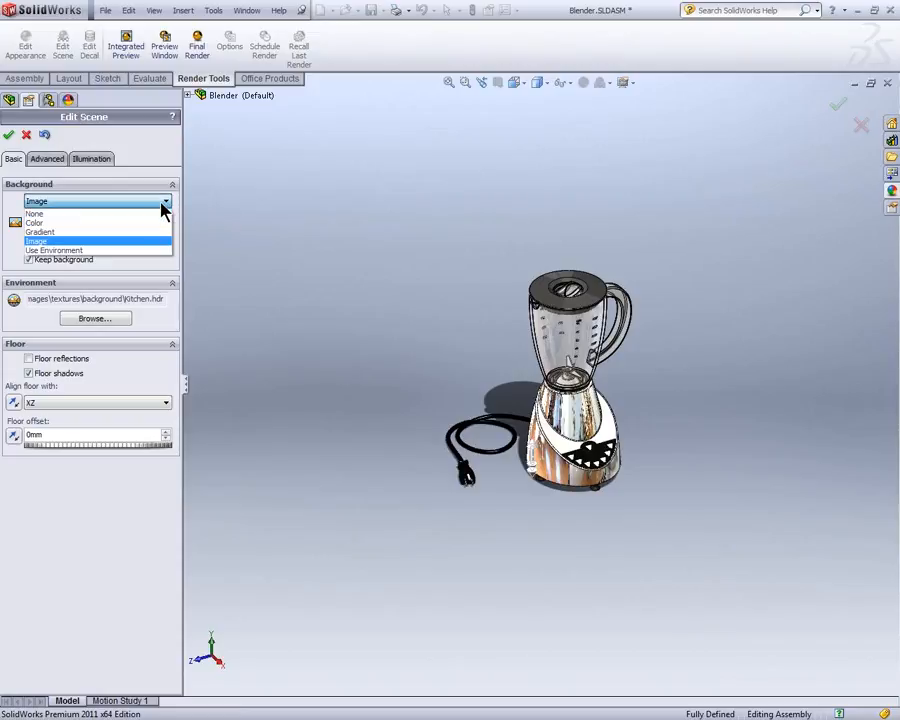
pyautogui.click(127, 250)
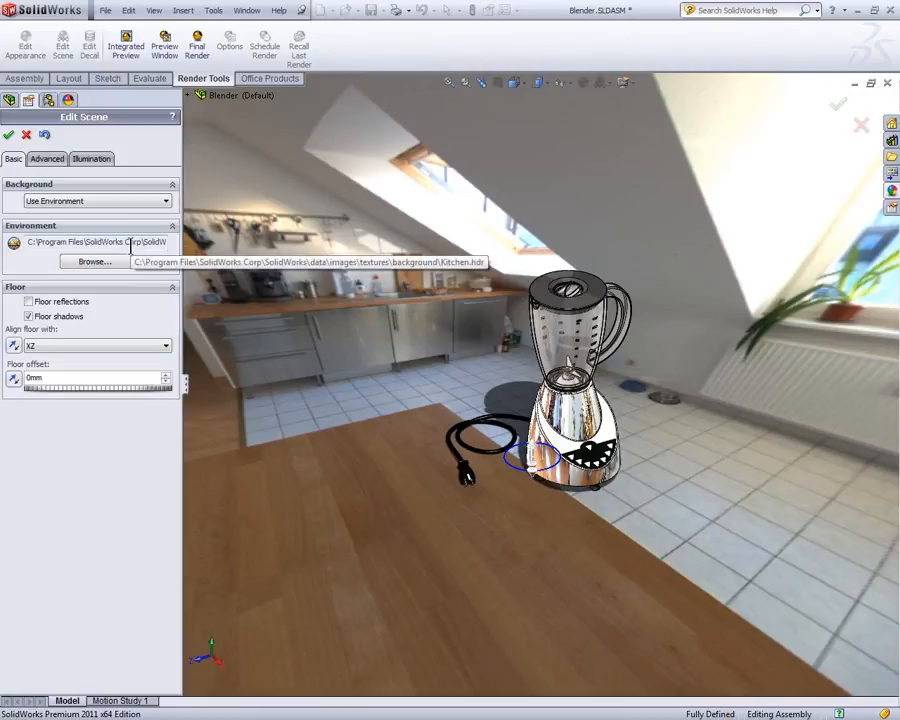
# Step: Compare the floor with reflections and shadows off and on, leaving both floor reflections and floor shadows enabled
pyautogui.click(58, 303)
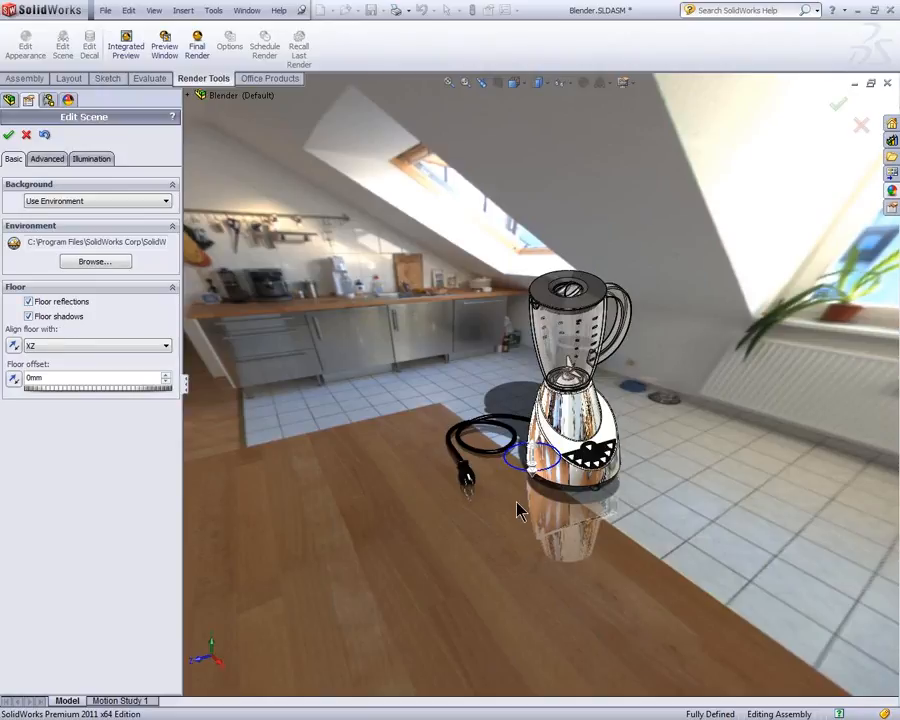
pyautogui.click(45, 302)
pyautogui.click(55, 318)
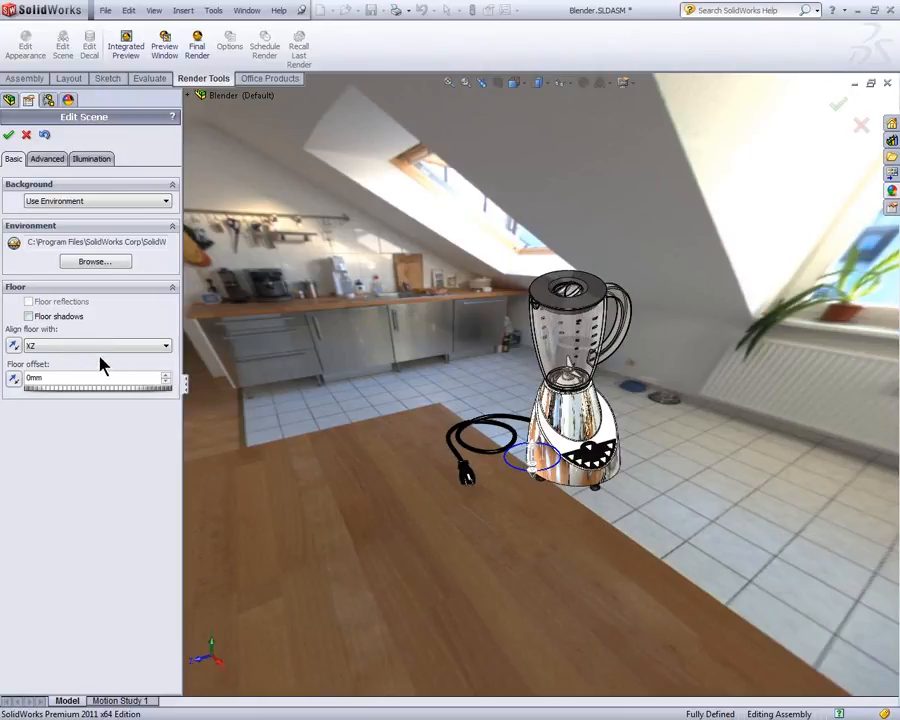
pyautogui.click(68, 318)
pyautogui.click(66, 303)
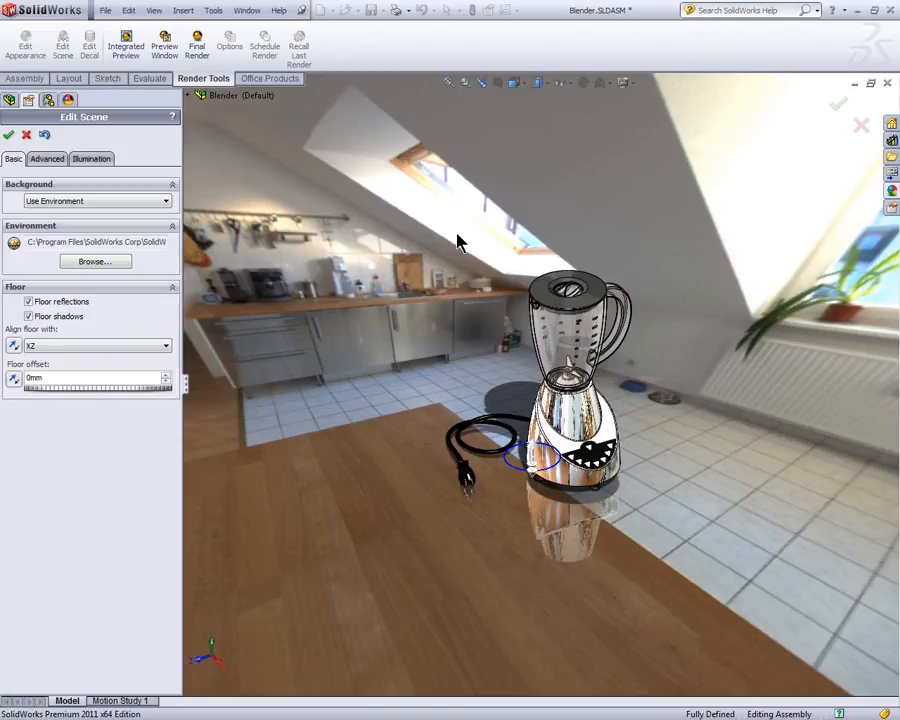
# Step: Try aligning the floor with the XY plane, and return the alignment to XZ
pyautogui.click(56, 348)
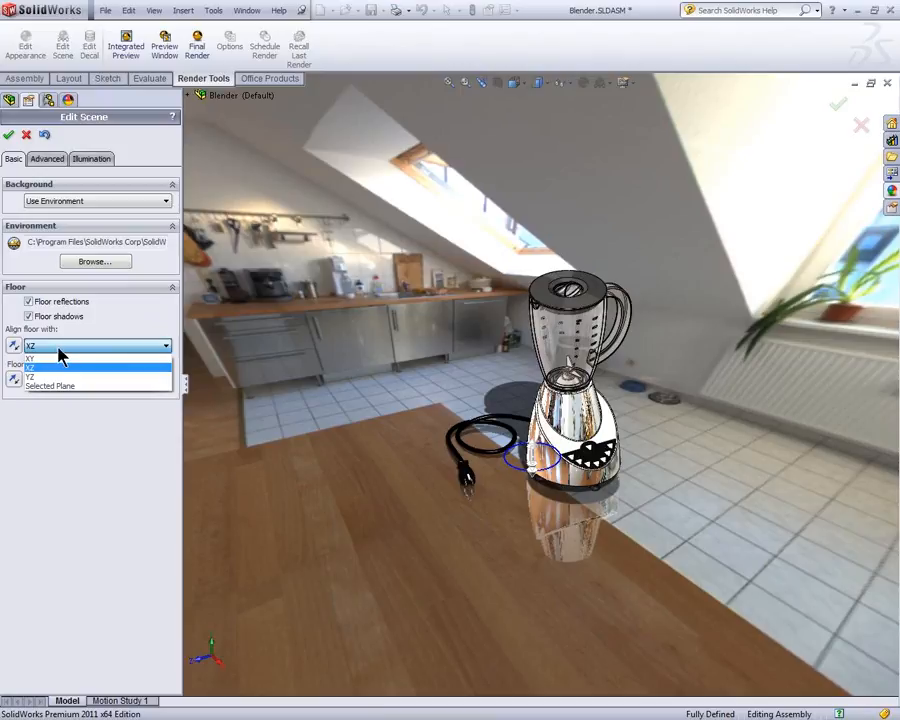
pyautogui.click(55, 359)
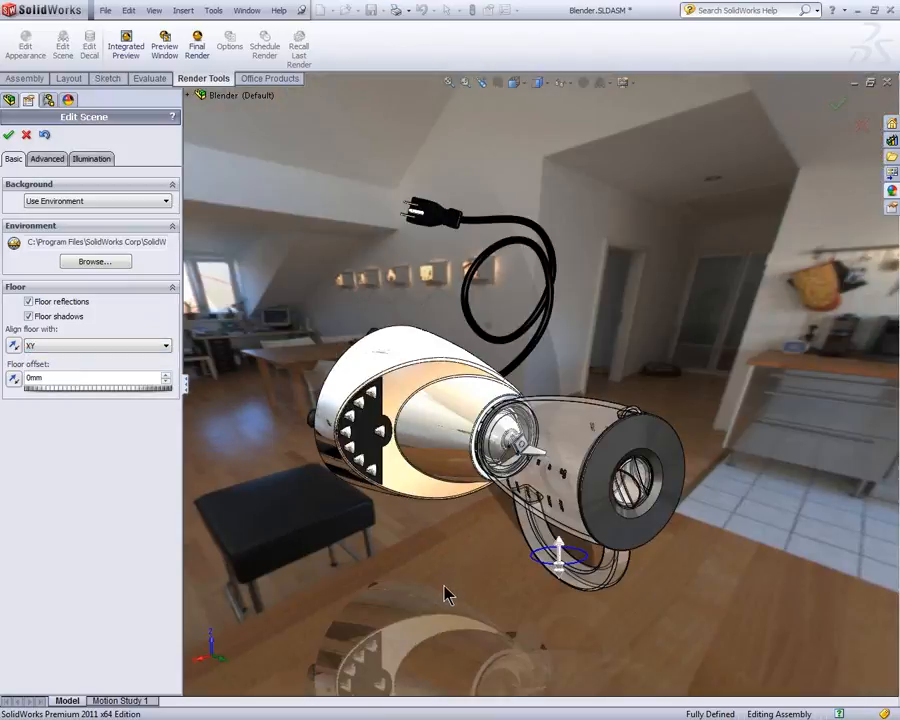
pyautogui.click(118, 346)
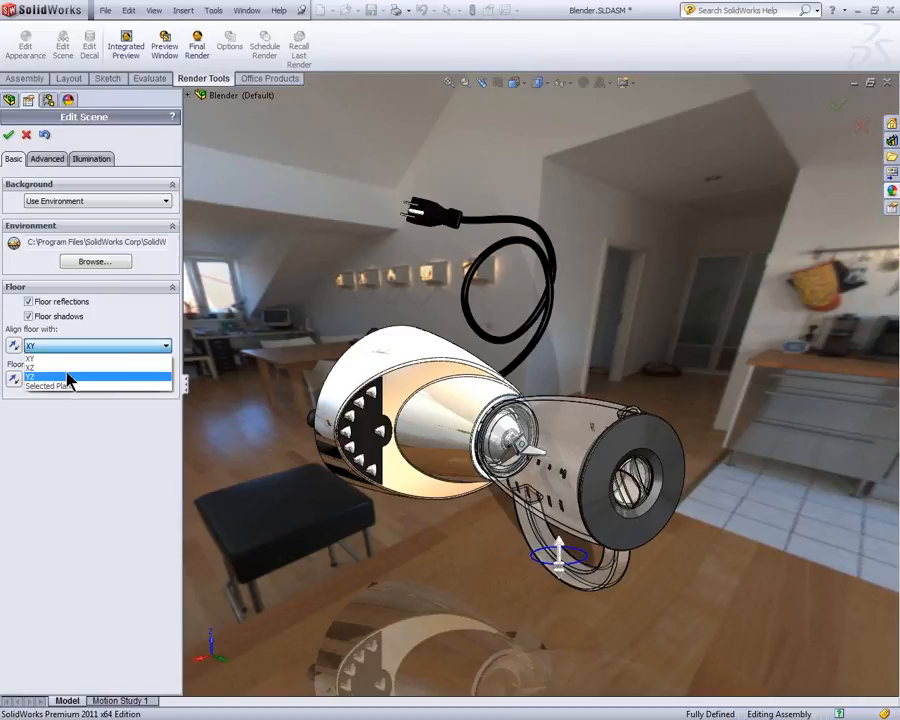
pyautogui.click(72, 368)
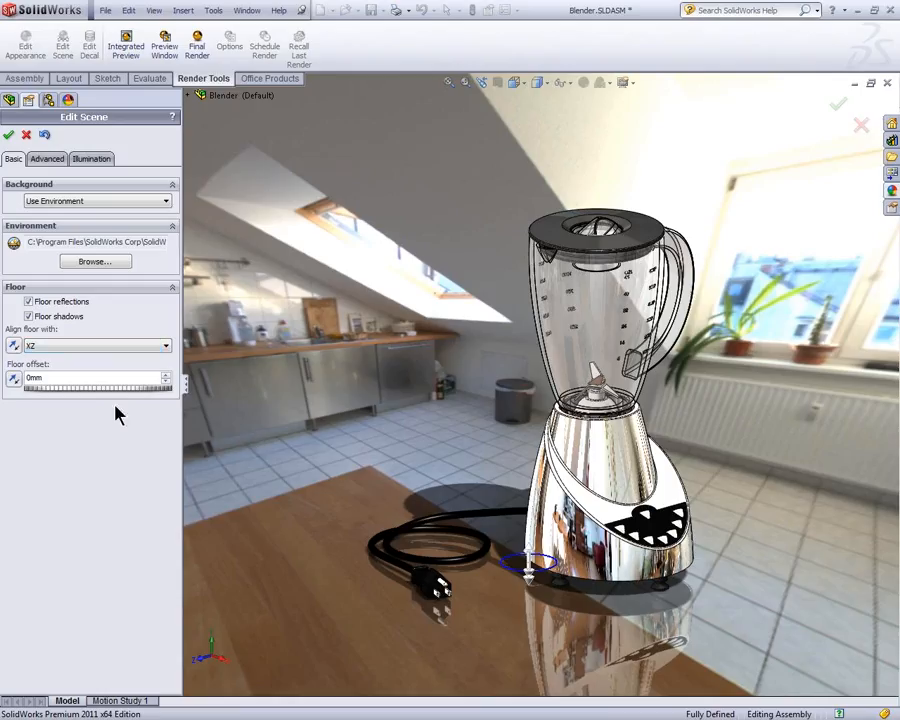
# Step: Set the environment rotation to 82.8 degrees in the advanced scene settings
pyautogui.moveTo(100, 397); pyautogui.dragTo(102, 394)
pyautogui.keyDown('ctrl'); pyautogui.moveTo(388, 421); pyautogui.dragTo(352, 204, button='middle'); pyautogui.keyUp('ctrl')
pyautogui.moveTo(95, 398); pyautogui.dragTo(92, 394)
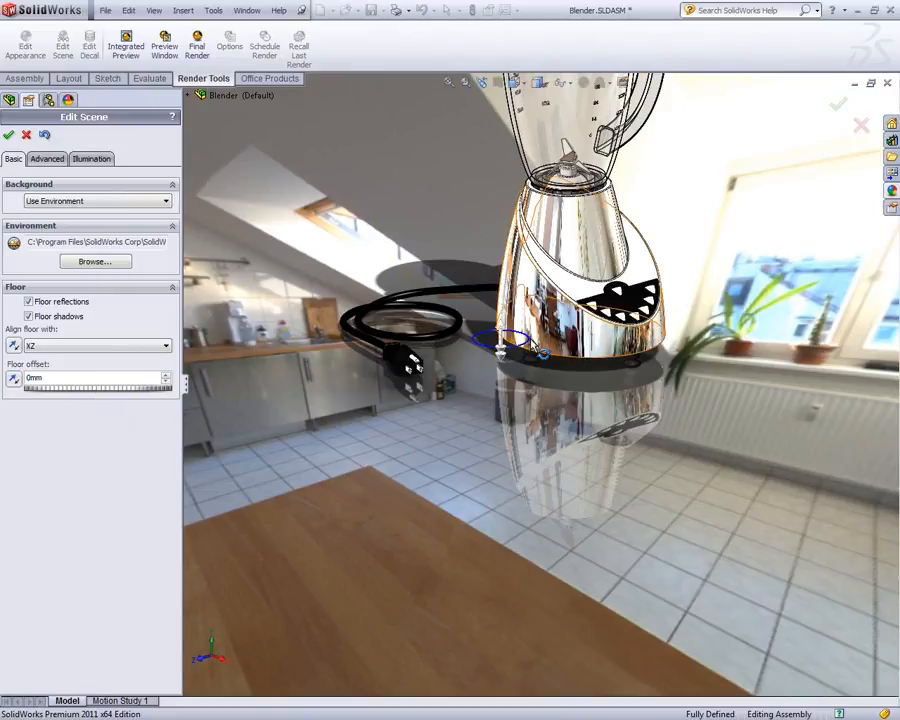
pyautogui.keyDown('ctrl'); pyautogui.moveTo(663, 266); pyautogui.dragTo(616, 464, button='middle'); pyautogui.keyUp('ctrl')
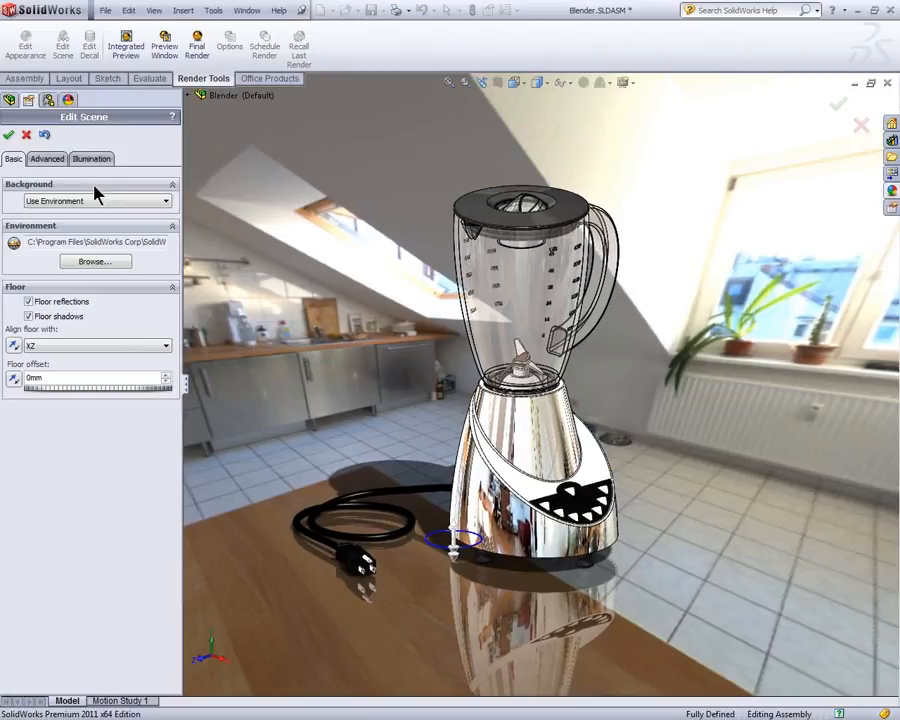
pyautogui.click(46, 160)
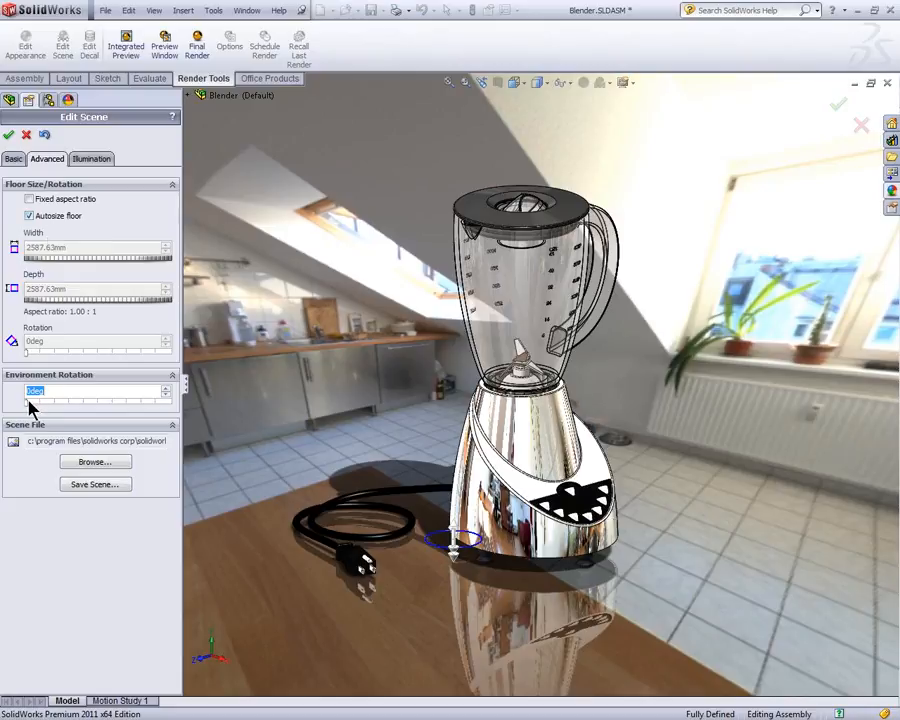
pyautogui.moveTo(26, 401); pyautogui.dragTo(60, 401)
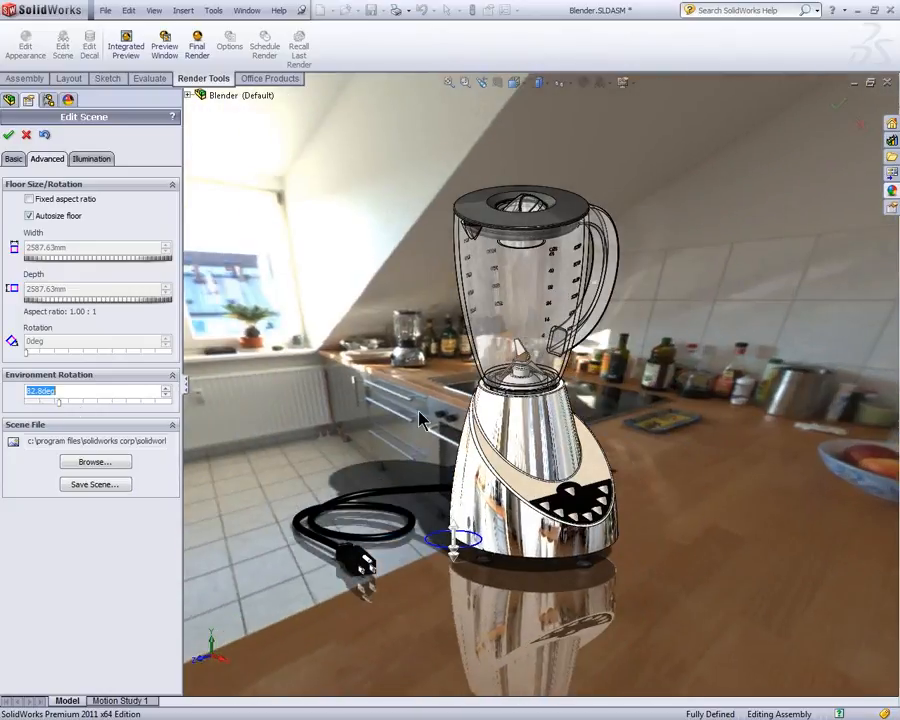
# Step: Adjust the view so the blender appears large and standing on the kitchen counter in front of the stove
pyautogui.scroll(-1, 576, 458)
pyautogui.scroll(4, 576, 458)
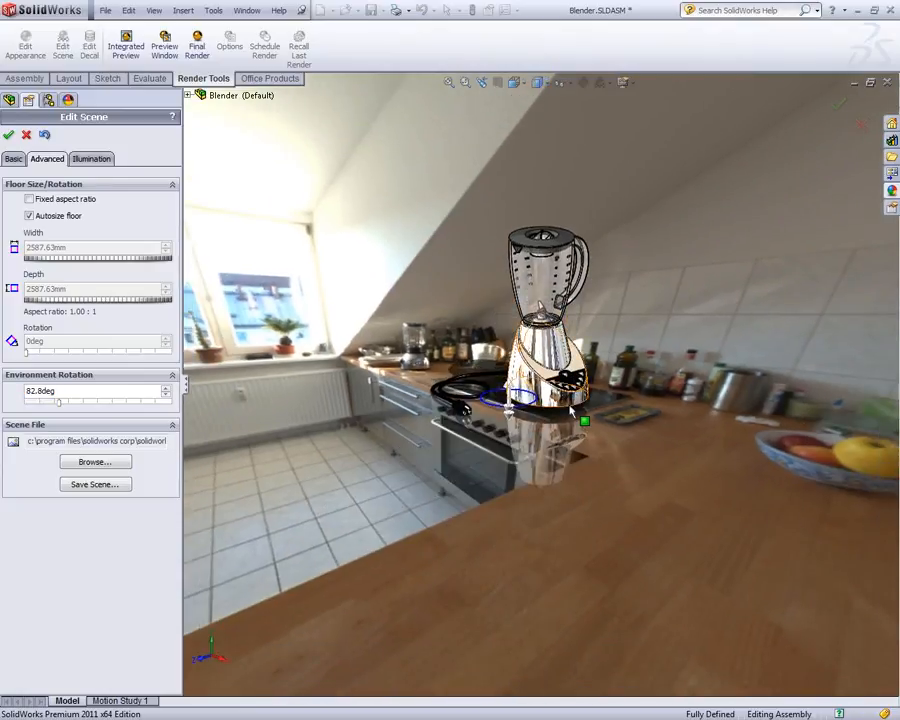
pyautogui.scroll(3, 574, 414)
pyautogui.scroll(1, 568, 410)
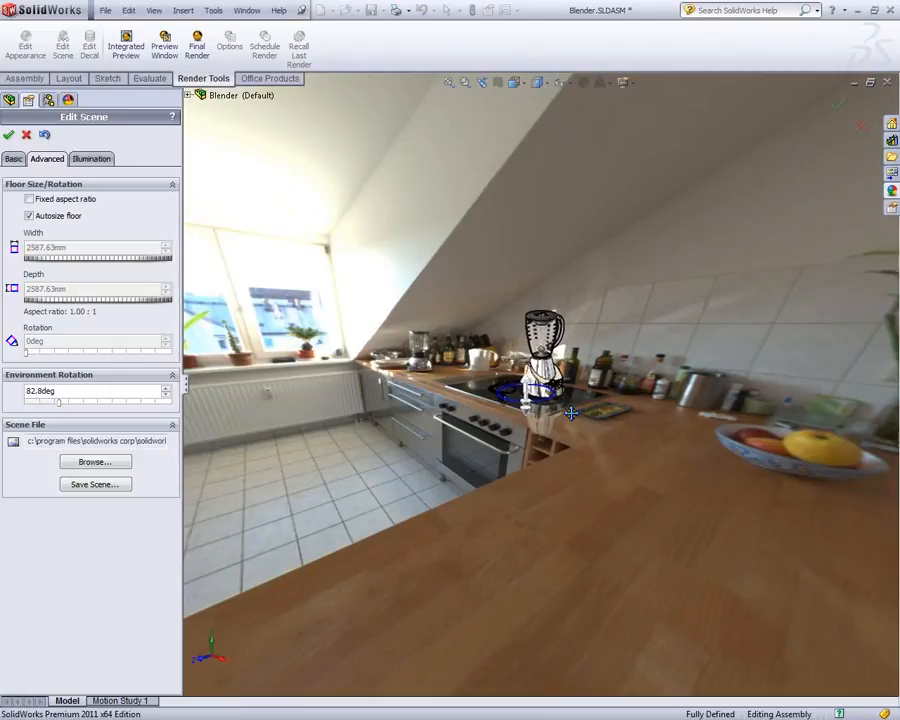
pyautogui.moveTo(571, 412); pyautogui.dragTo(643, 526)
pyautogui.scroll(-5, 645, 503)
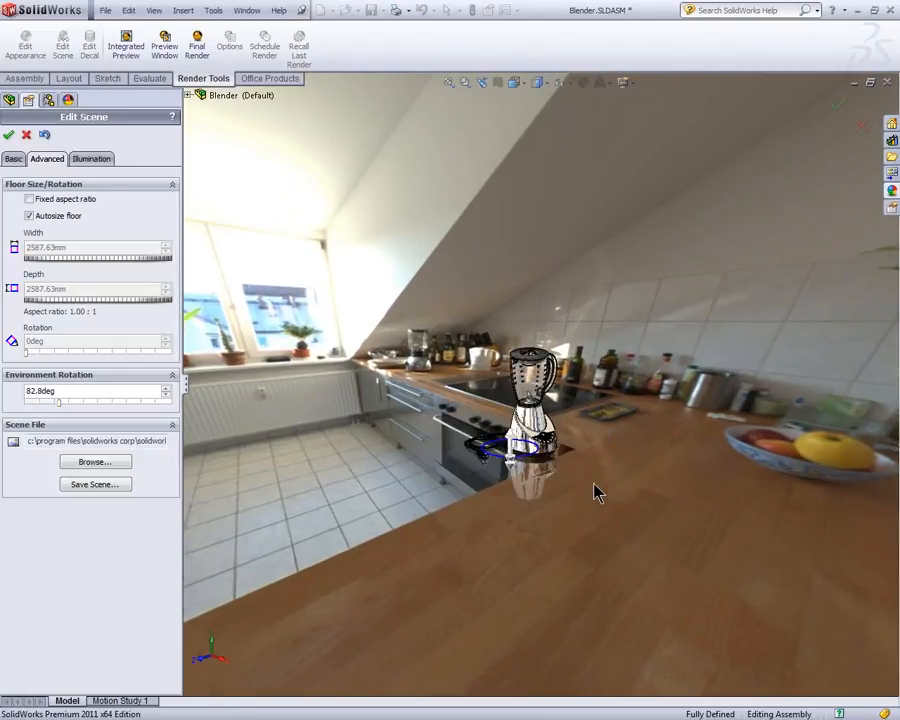
pyautogui.moveTo(531, 438); pyautogui.dragTo(660, 541)
pyautogui.scroll(2, 660, 535)
pyautogui.scroll(-5, 644, 524)
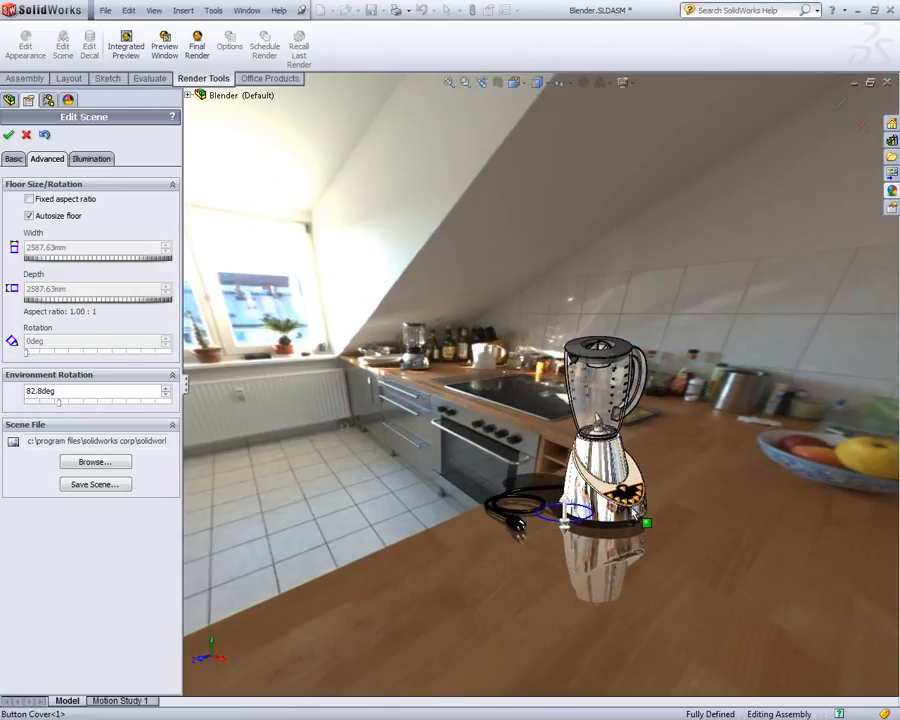
pyautogui.moveTo(531, 512); pyautogui.dragTo(634, 588)
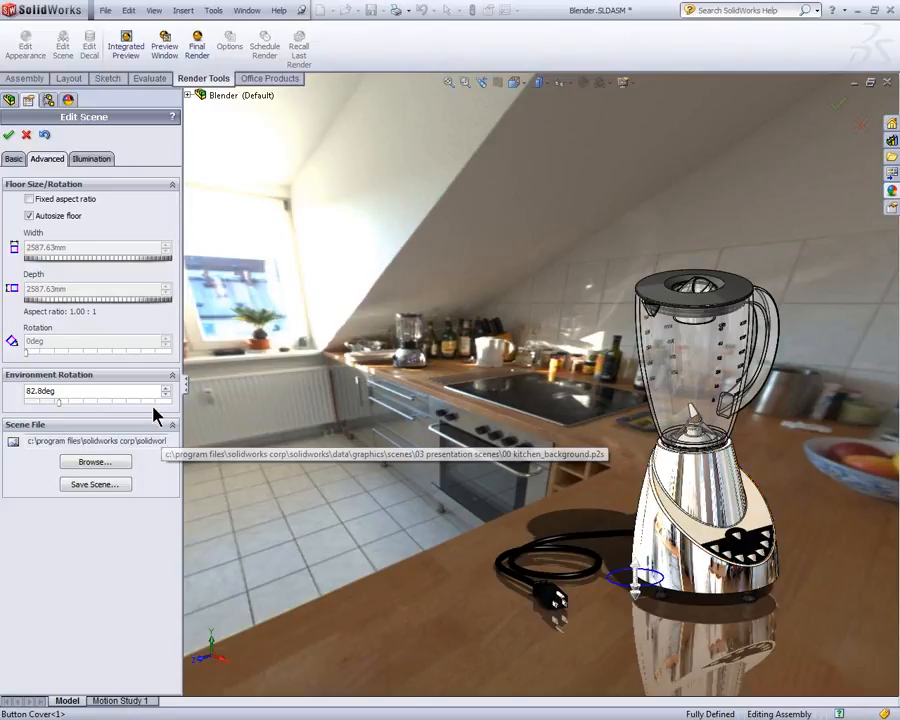
# Step: Try a background brightness of 2.60 w/srm^2 in the PhotoView illumination, restore it to 2.00 w/srm^2, and accept the scene edits
pyautogui.click(89, 163)
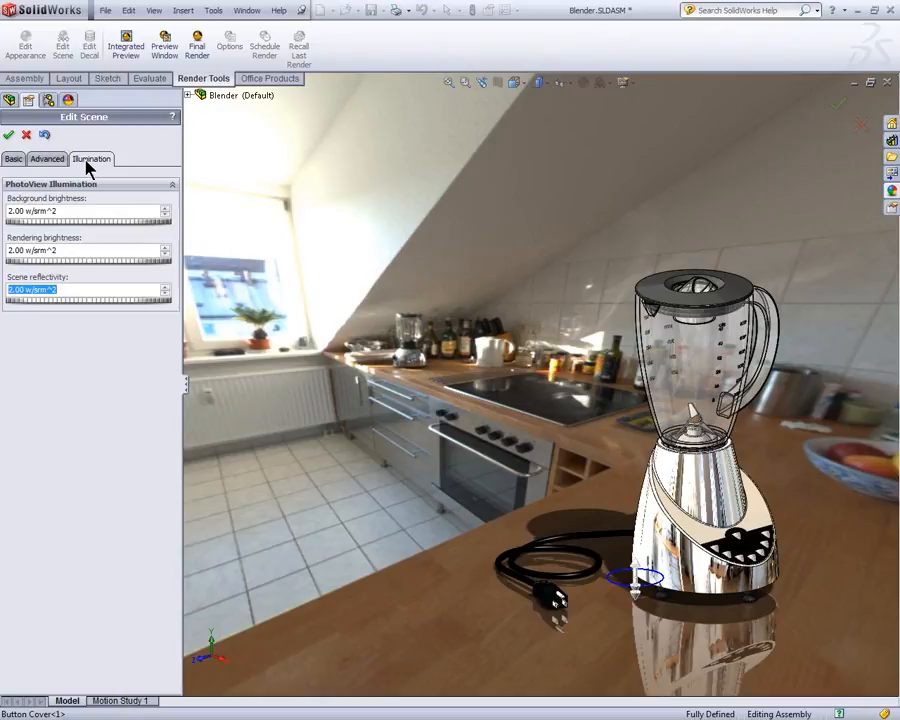
pyautogui.click(71, 227)
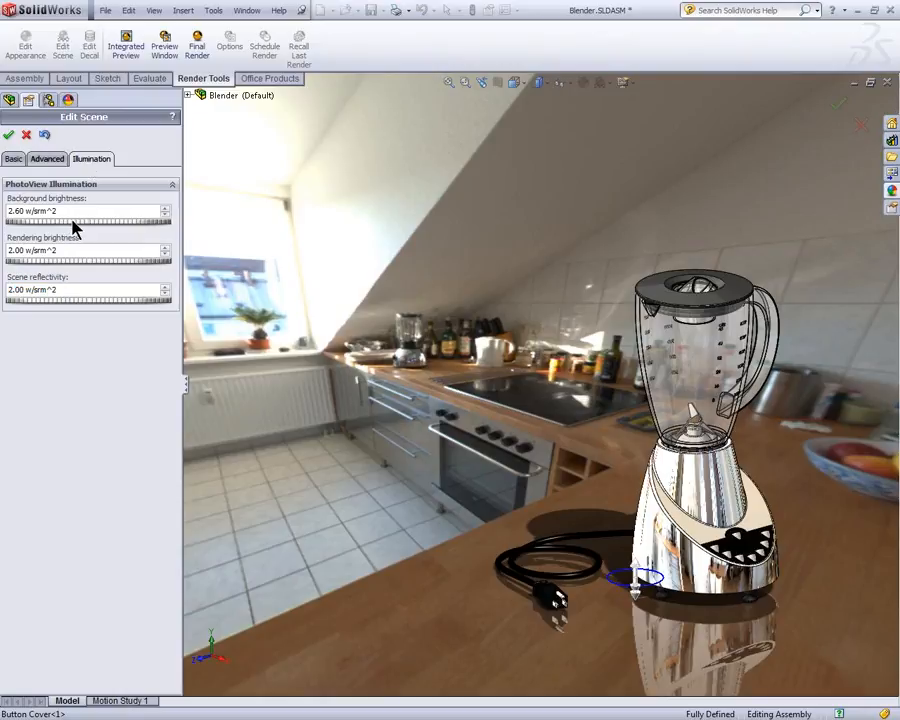
pyautogui.click(75, 227)
pyautogui.moveTo(75, 227); pyautogui.dragTo(68, 228)
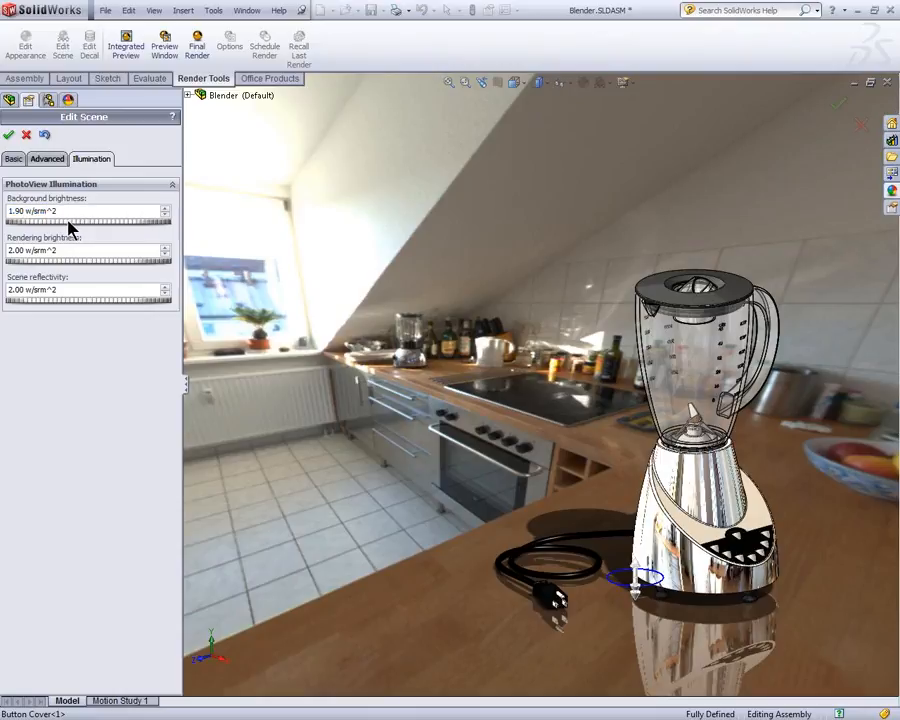
pyautogui.click(8, 134)
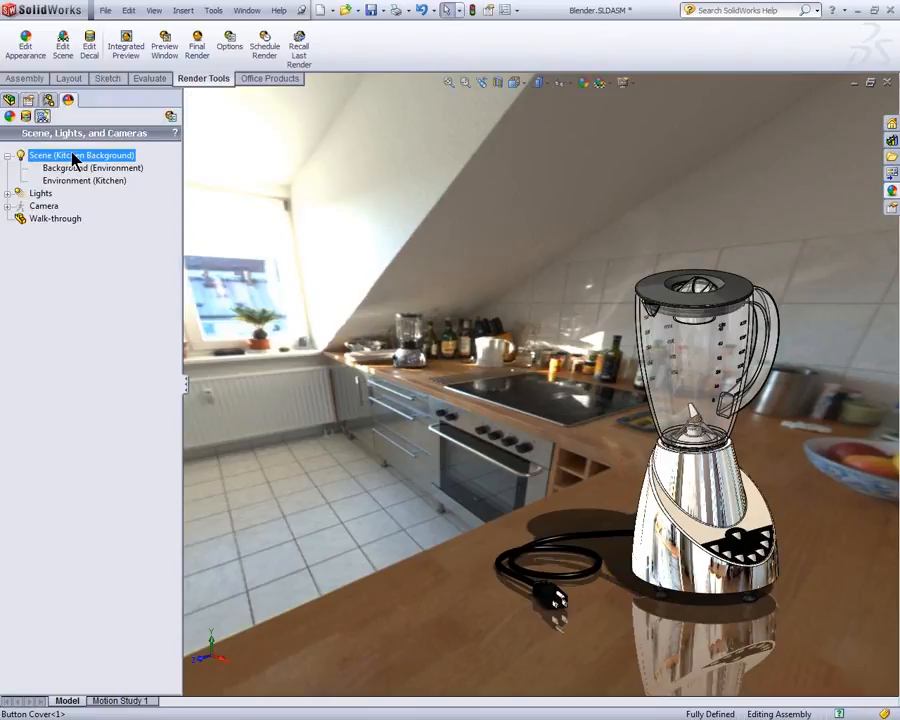
# Step: Start the PhotoView 360 preview in its own window and place it beside the scene tree
pyautogui.click(165, 46)
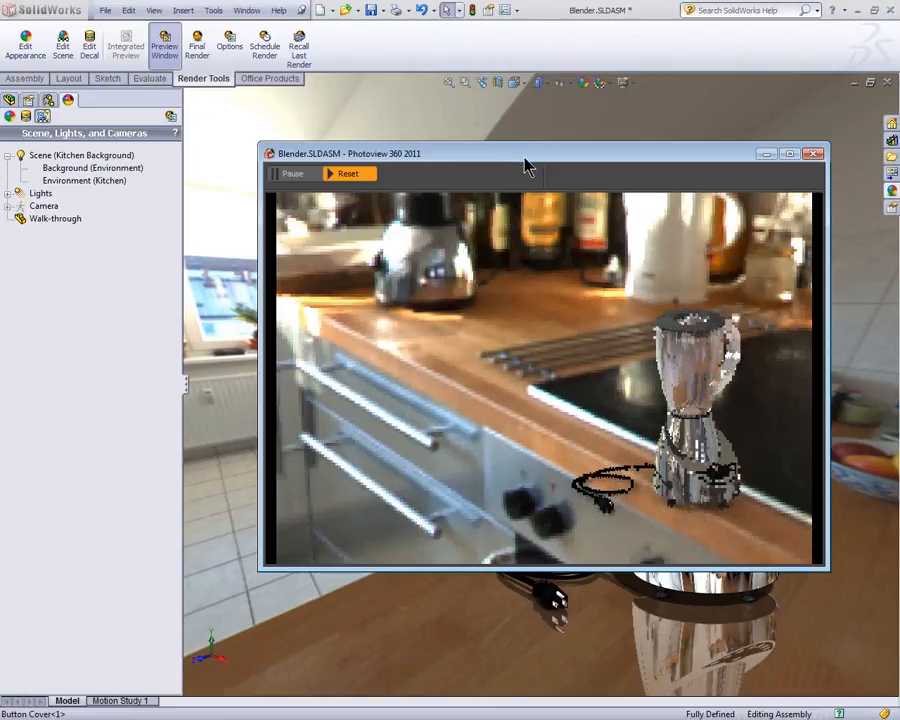
pyautogui.moveTo(527, 166); pyautogui.dragTo(221, 80)
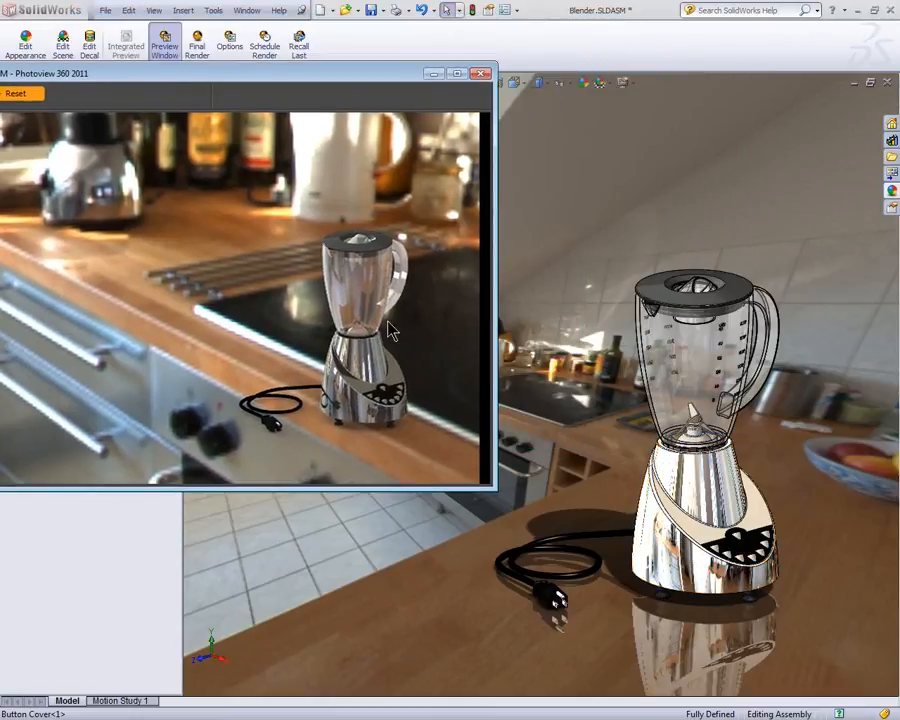
pyautogui.moveTo(373, 80); pyautogui.dragTo(729, 100)
# Step: Reopen the Kitchen Background scene for editing, enlarge the blender in the view, and set the environment rotation to 90 degrees
pyautogui.click(62, 156)
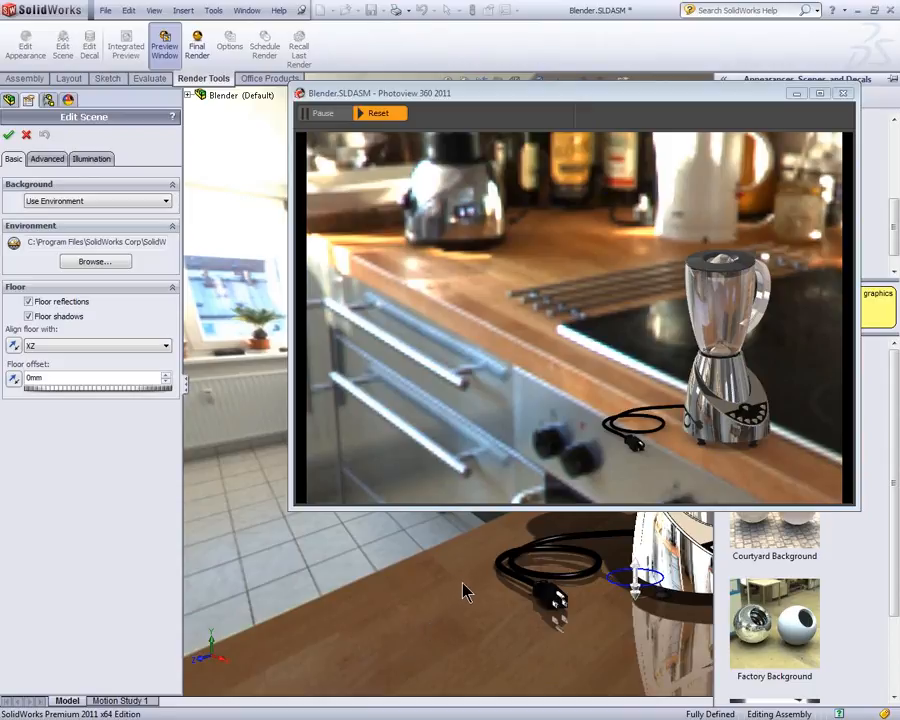
pyautogui.scroll(-2, 463, 593)
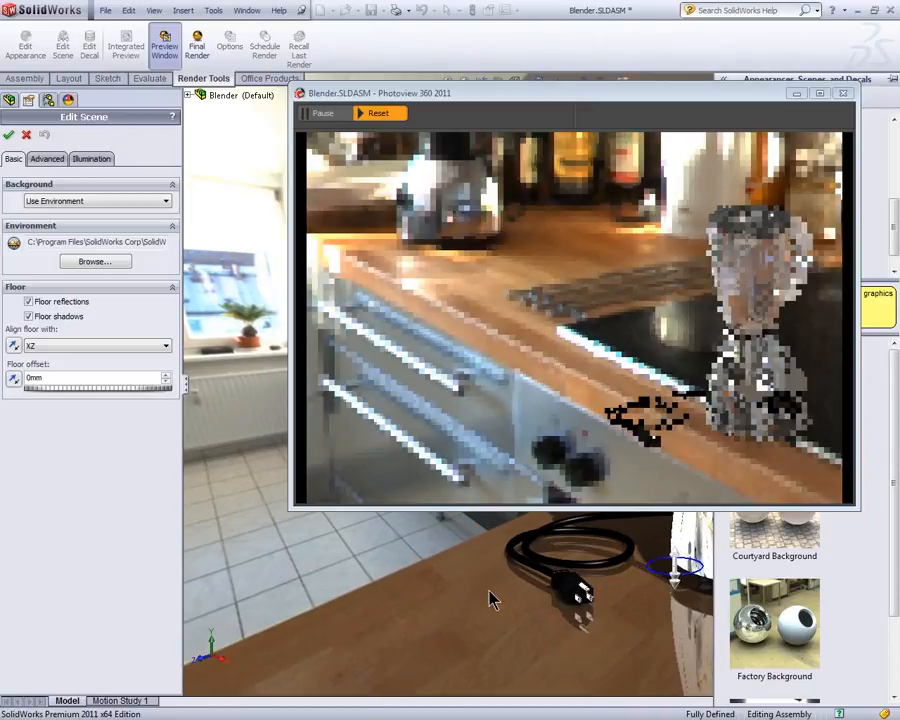
pyautogui.scroll(-1, 490, 590)
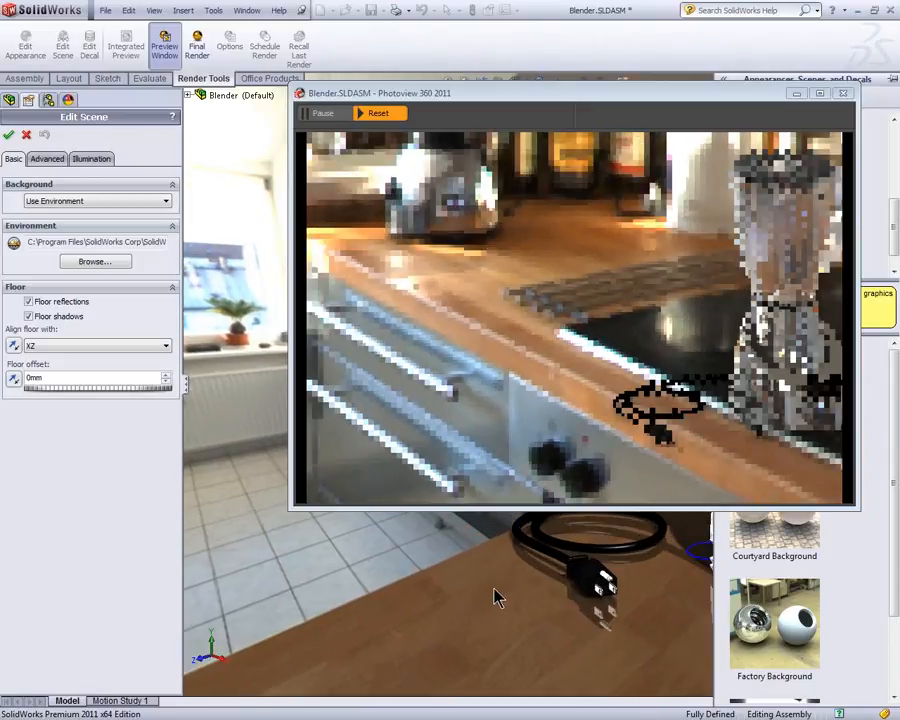
pyautogui.click(47, 160)
pyautogui.moveTo(60, 407); pyautogui.dragTo(65, 404)
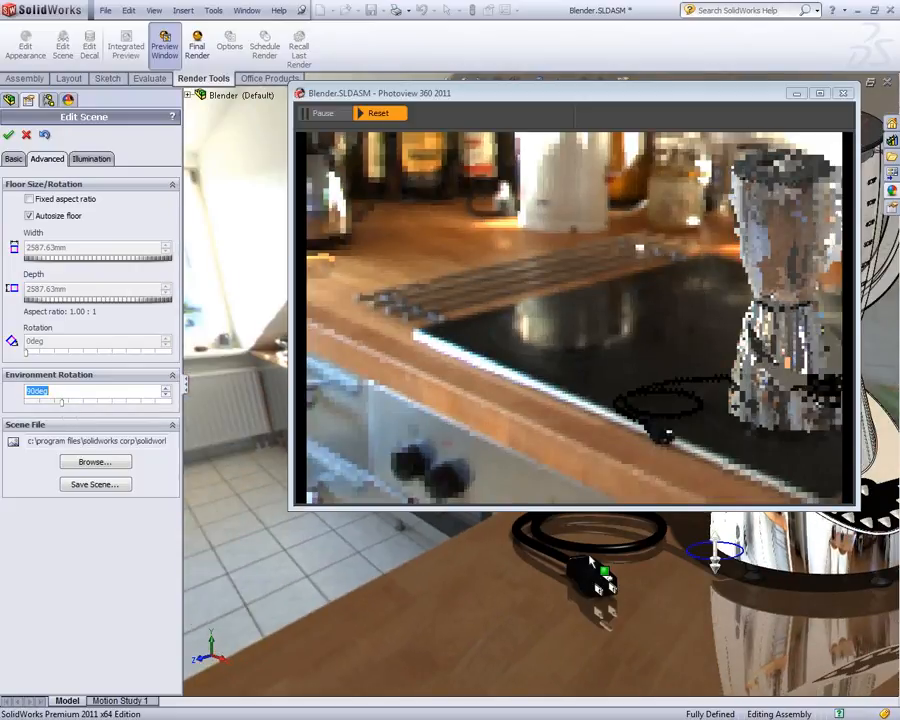
pyautogui.keyDown('ctrl'); pyautogui.moveTo(665, 589); pyautogui.dragTo(600, 580, button='middle'); pyautogui.keyUp('ctrl')
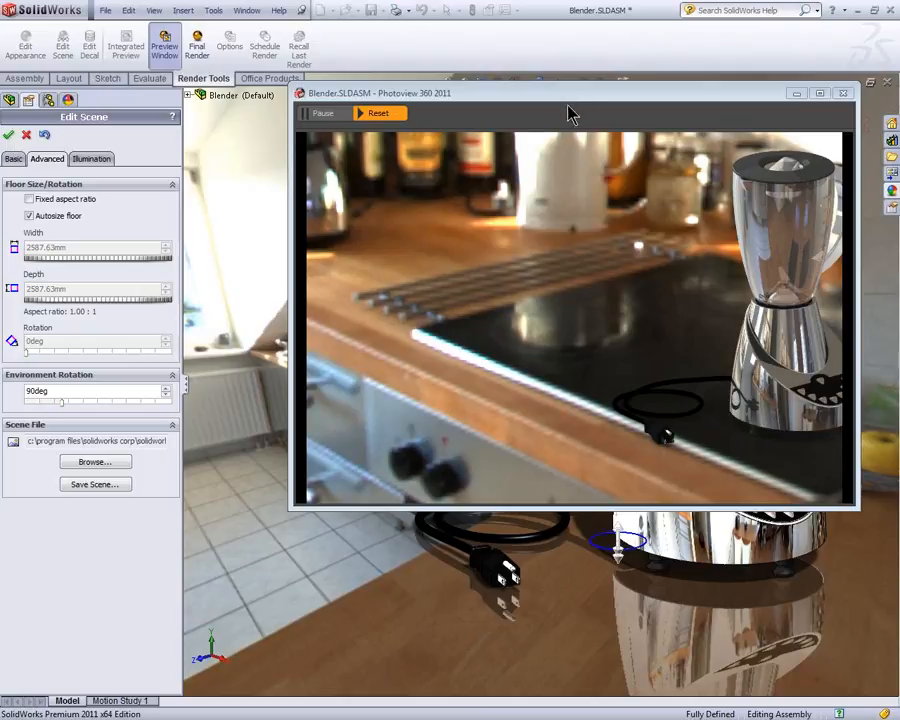
# Step: Move the PhotoView preview window clear of the model and shrink the blender in the view so all of it shows in the preview
pyautogui.moveTo(570, 100); pyautogui.dragTo(477, 197)
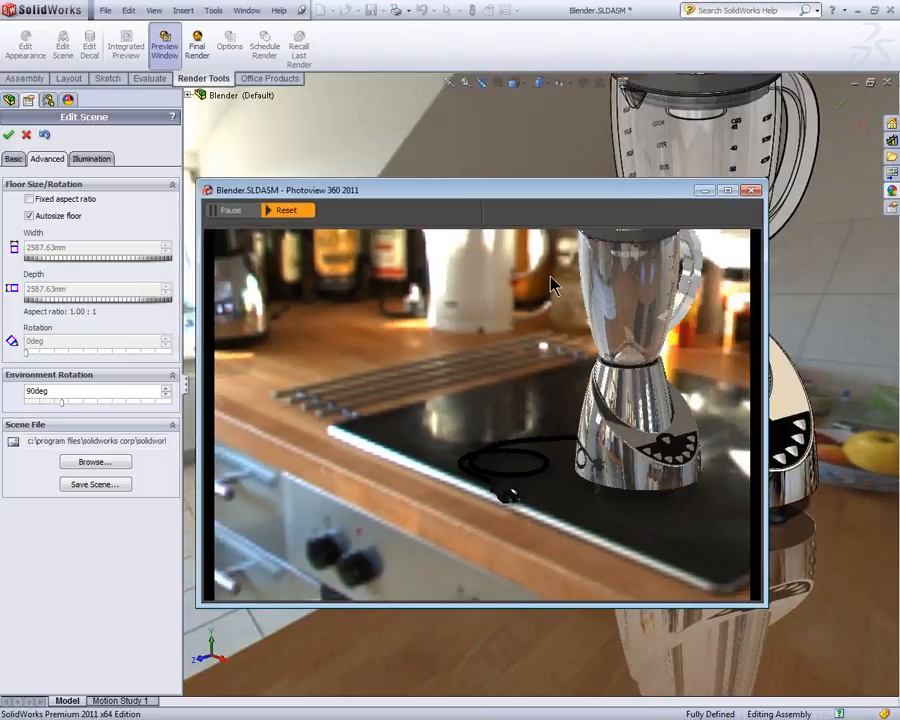
pyautogui.moveTo(660, 207); pyautogui.dragTo(740, 163)
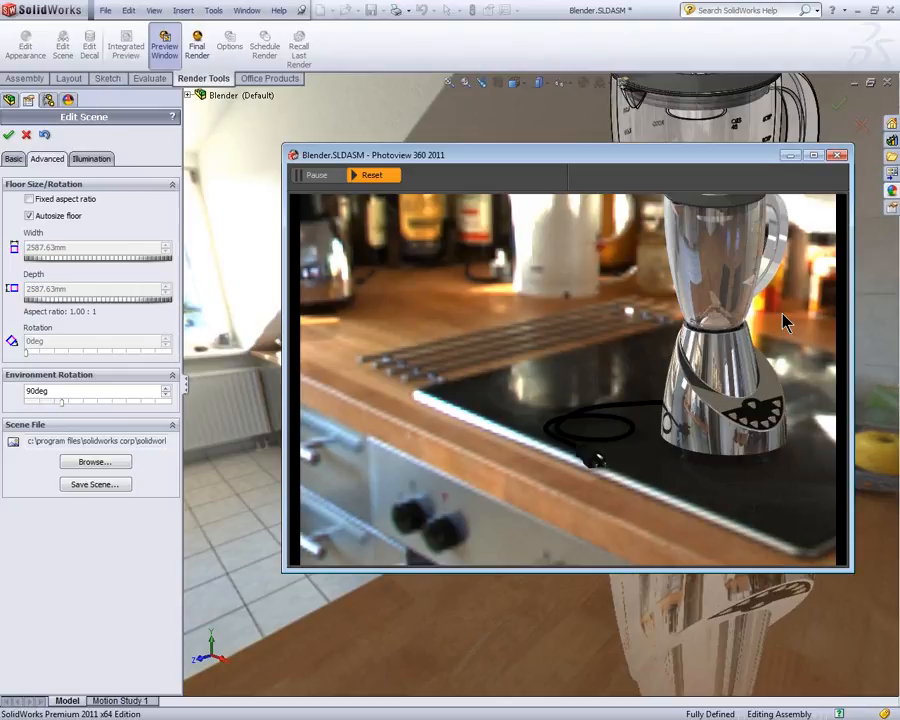
pyautogui.click(735, 597)
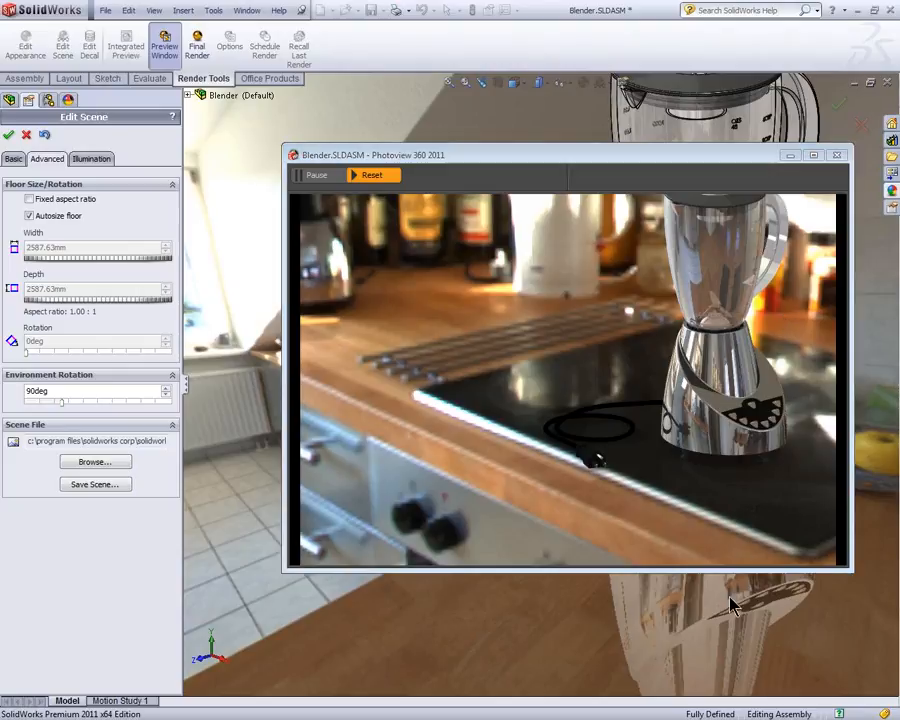
pyautogui.scroll(1, 735, 606)
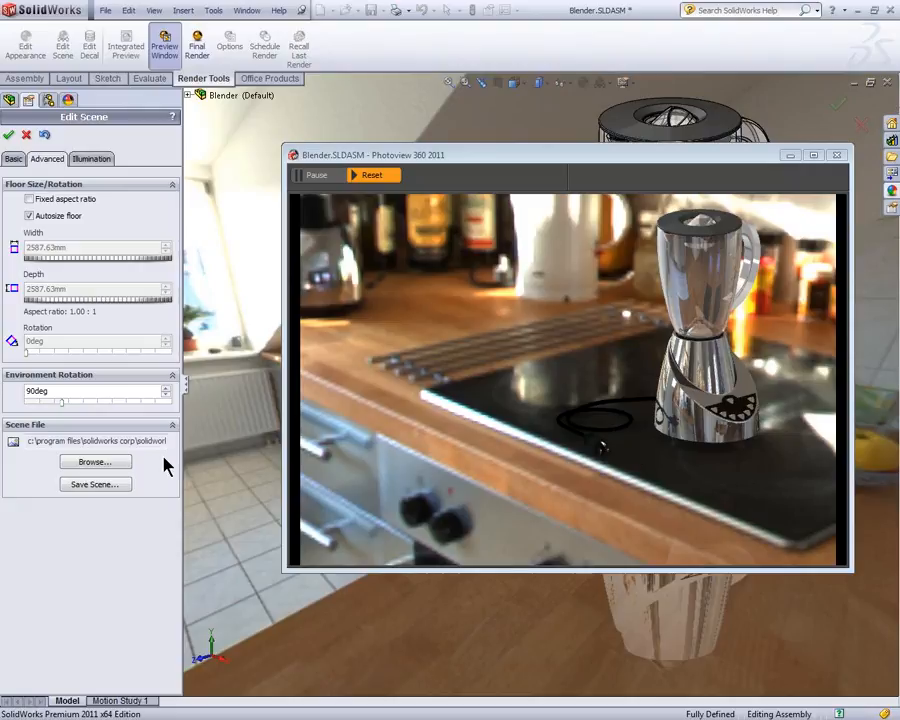
# Step: Set the PhotoView background brightness to 3.20, rendering brightness to 1.30 and scene reflectivity to 4.20 w/srm^2, and accept the scene edits
pyautogui.click(82, 159)
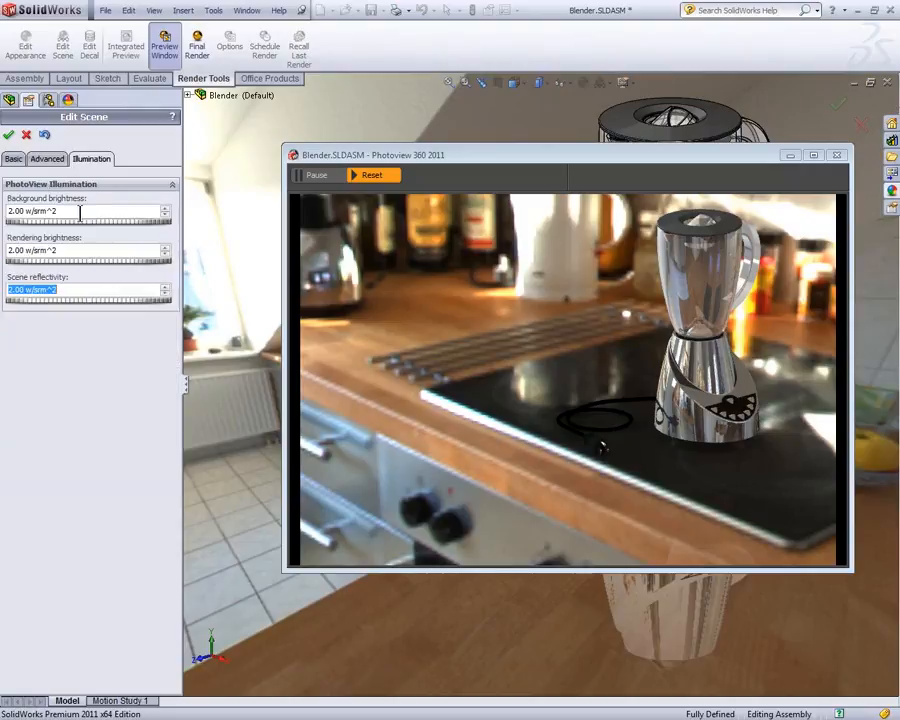
pyautogui.moveTo(62, 226); pyautogui.dragTo(72, 228)
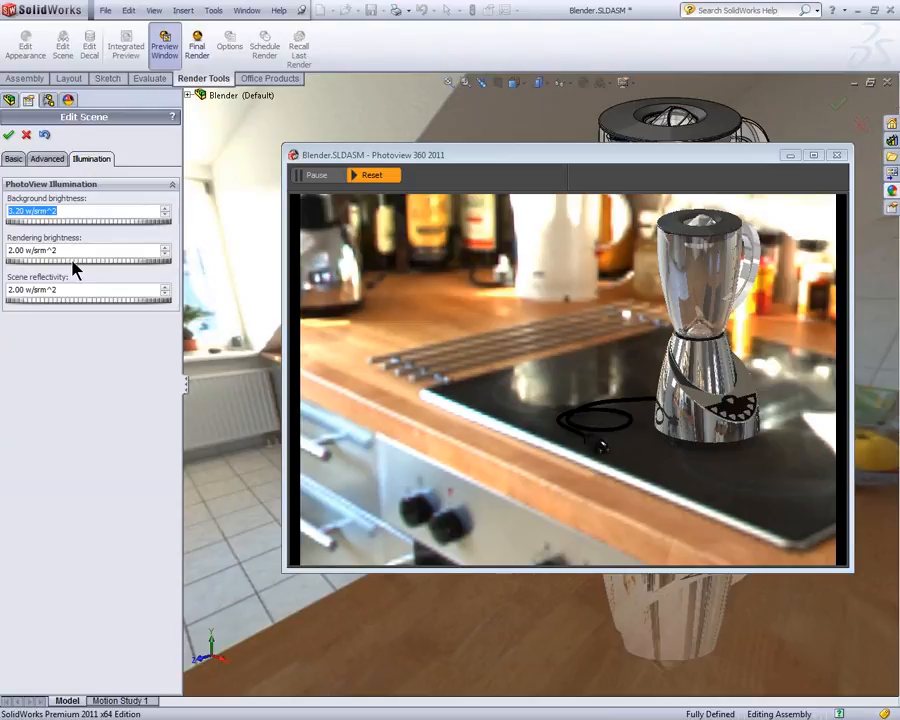
pyautogui.moveTo(72, 262); pyautogui.dragTo(81, 262)
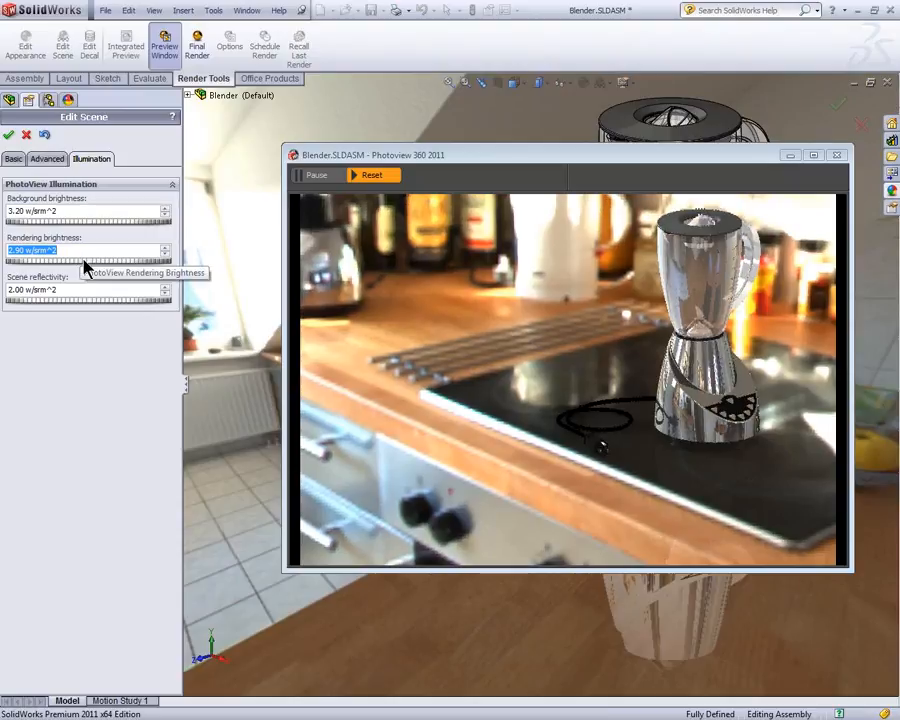
pyautogui.moveTo(88, 262); pyautogui.dragTo(72, 262)
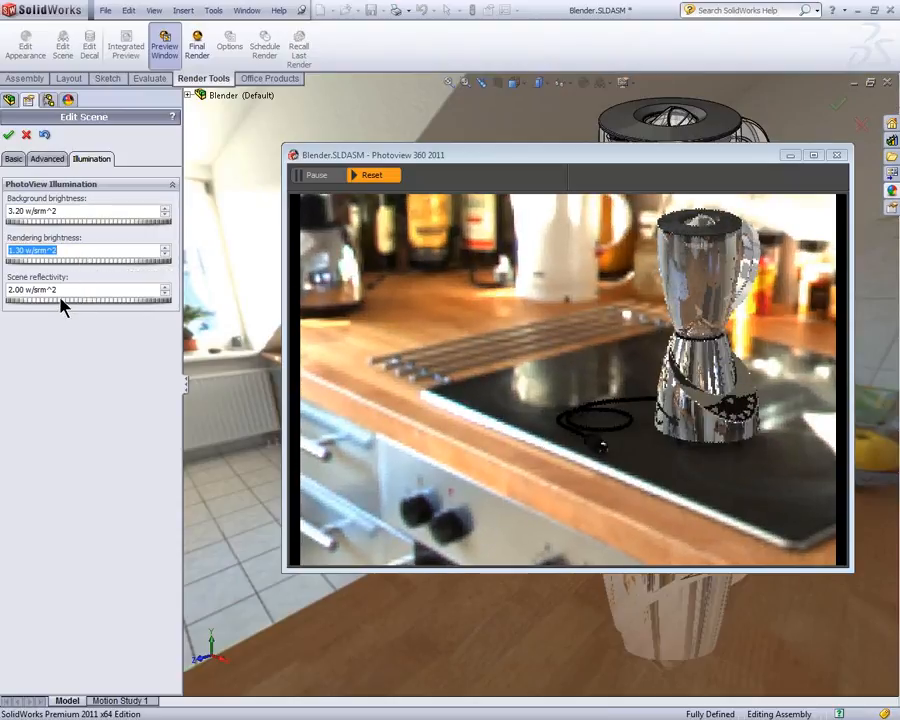
pyautogui.moveTo(62, 300); pyautogui.dragTo(76, 300)
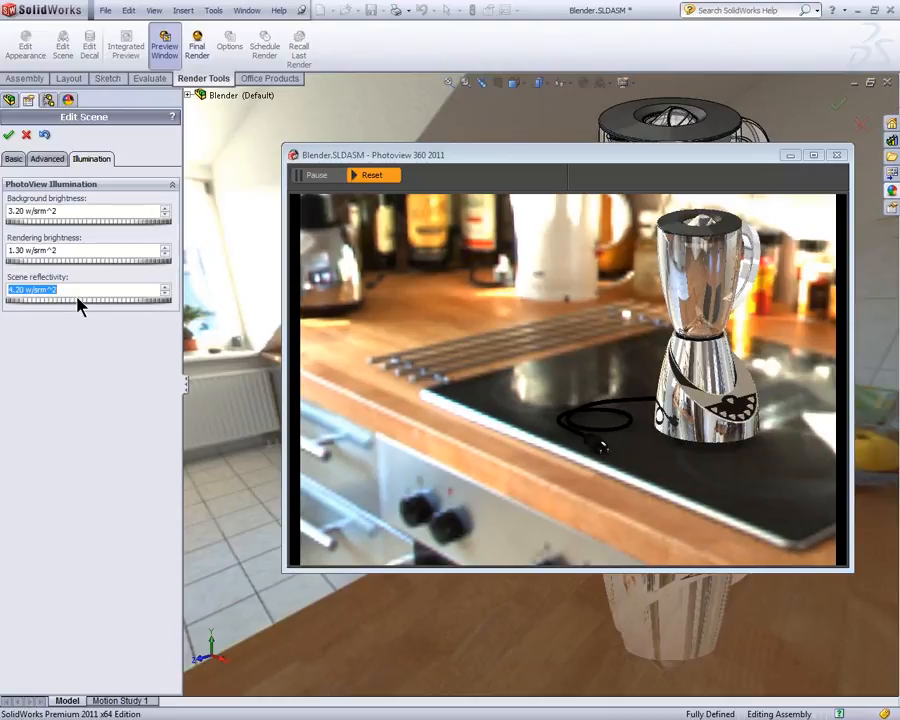
pyautogui.click(9, 134)
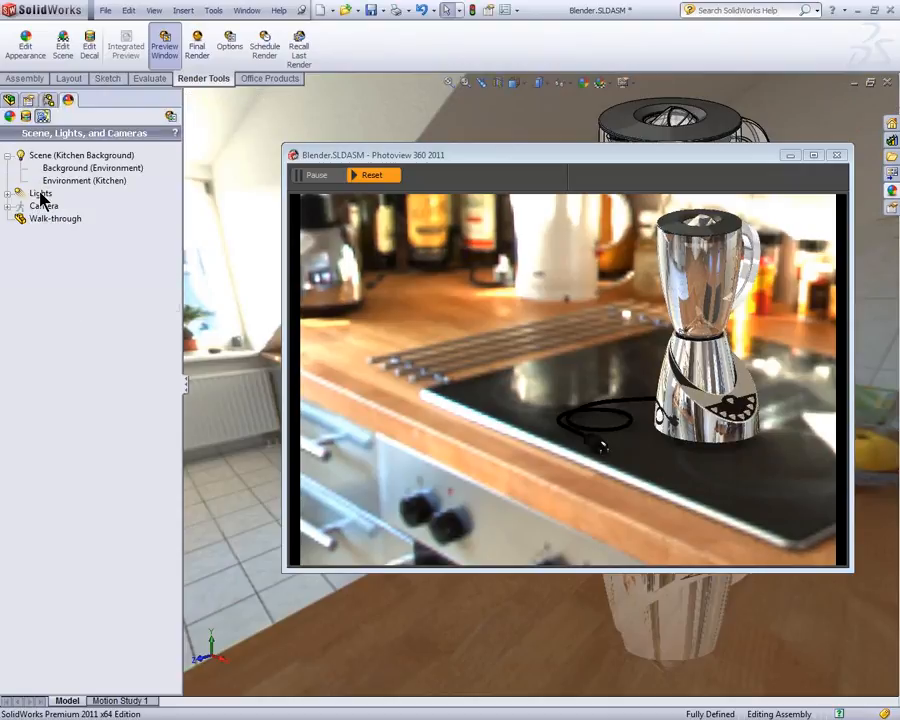
# Step: Turn on blurry reflections for the chromium plate appearance of the Blender Body part and accept it, keeping the preview window in sight
pyautogui.moveTo(455, 165); pyautogui.dragTo(160, 320)
pyautogui.click(636, 405)
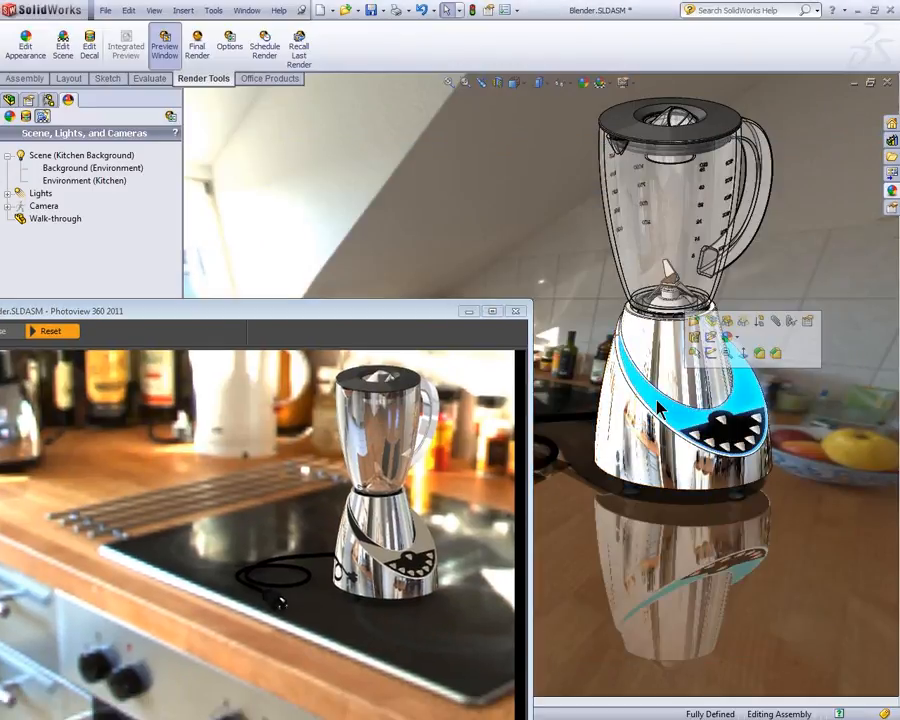
pyautogui.click(737, 343)
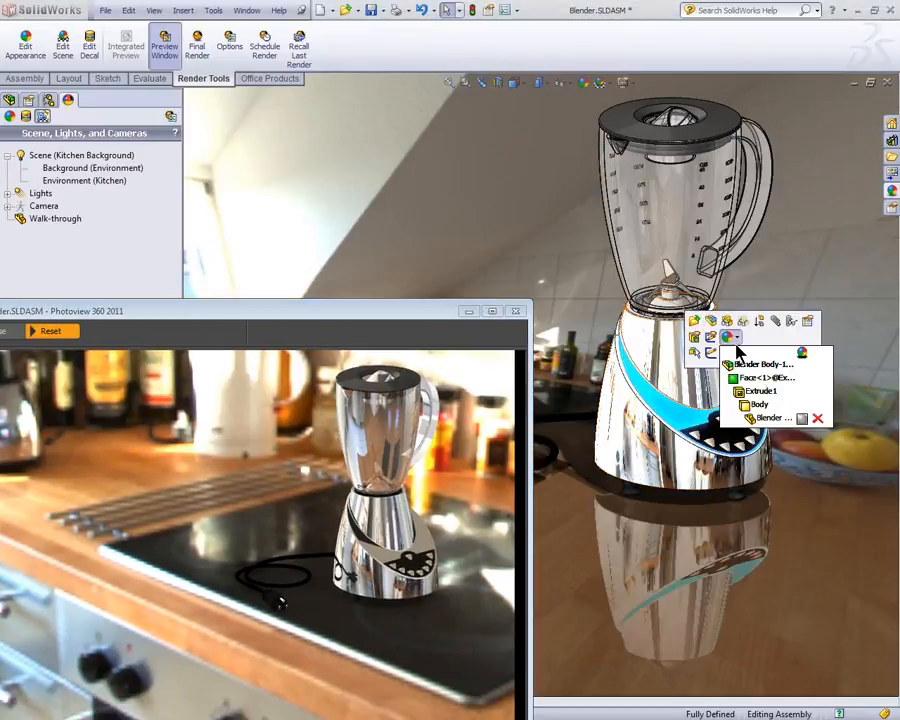
pyautogui.click(802, 419)
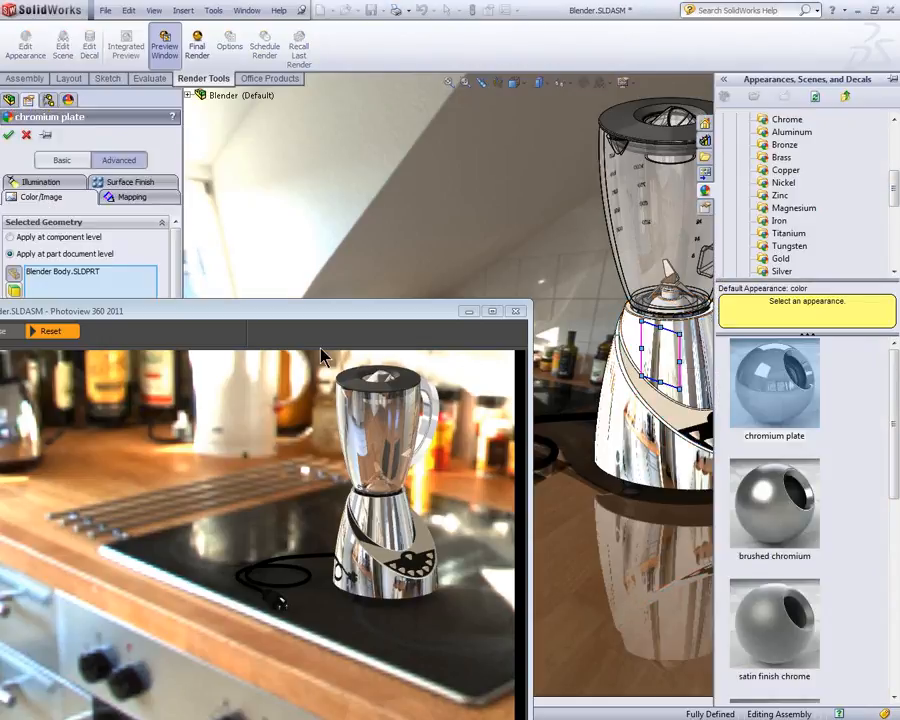
pyautogui.moveTo(249, 318); pyautogui.dragTo(394, 297)
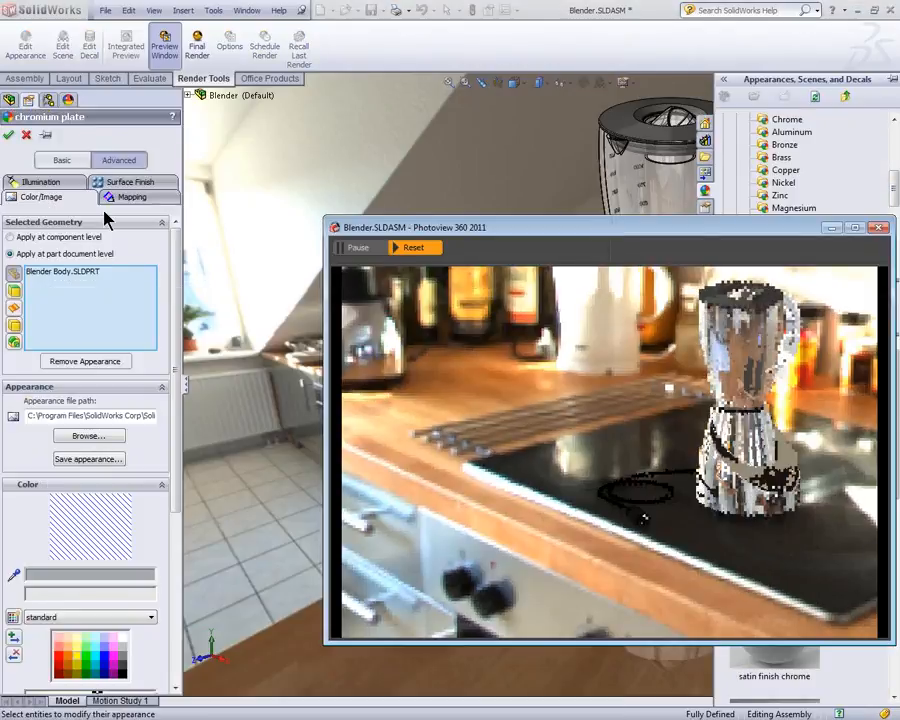
pyautogui.click(55, 182)
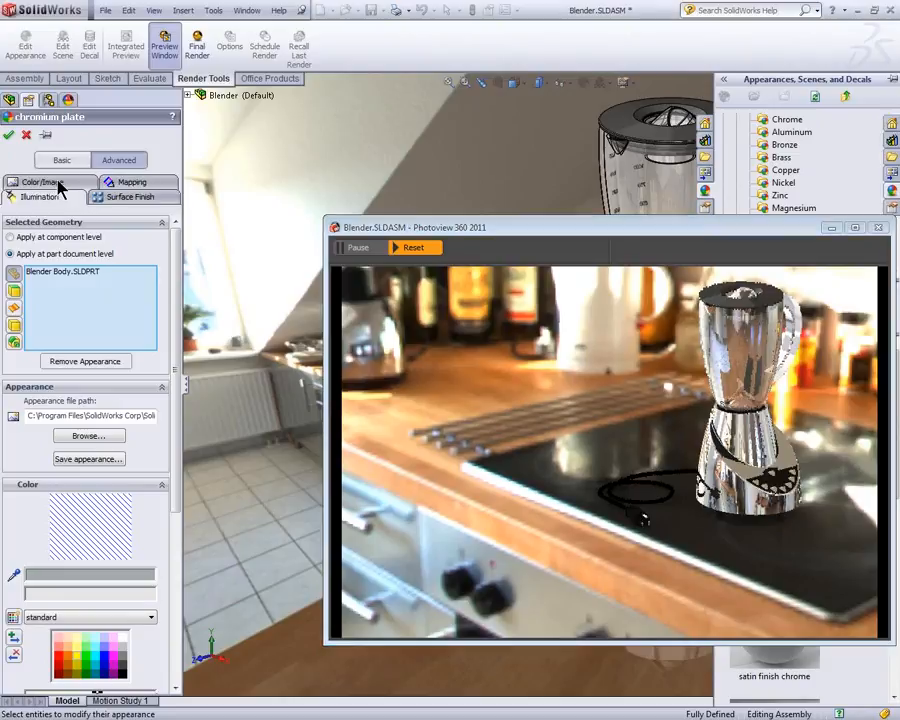
pyautogui.click(32, 455)
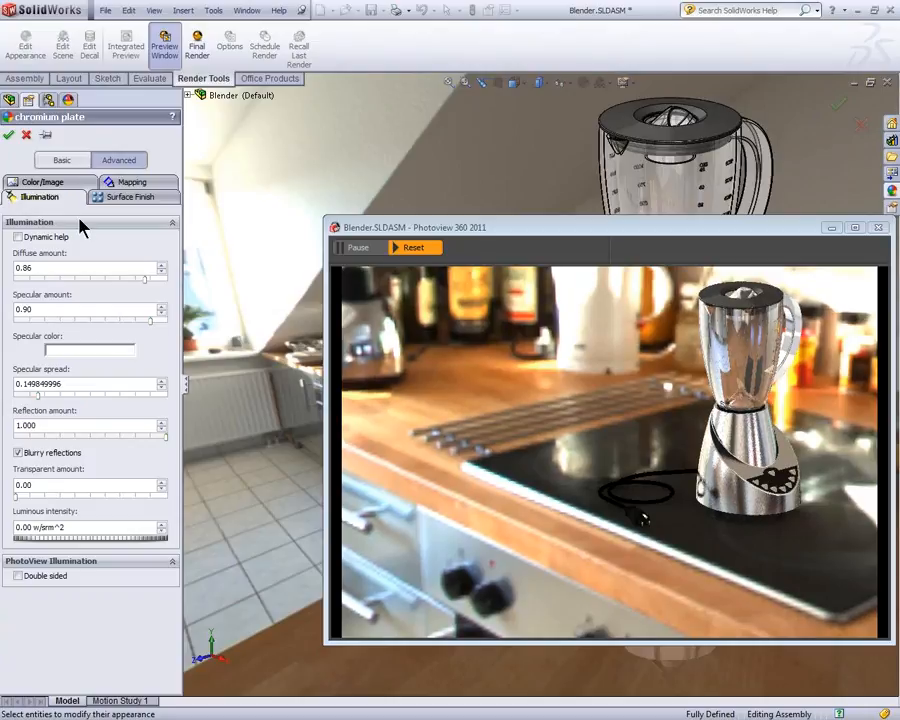
pyautogui.click(9, 135)
pyautogui.moveTo(717, 227); pyautogui.dragTo(565, 201)
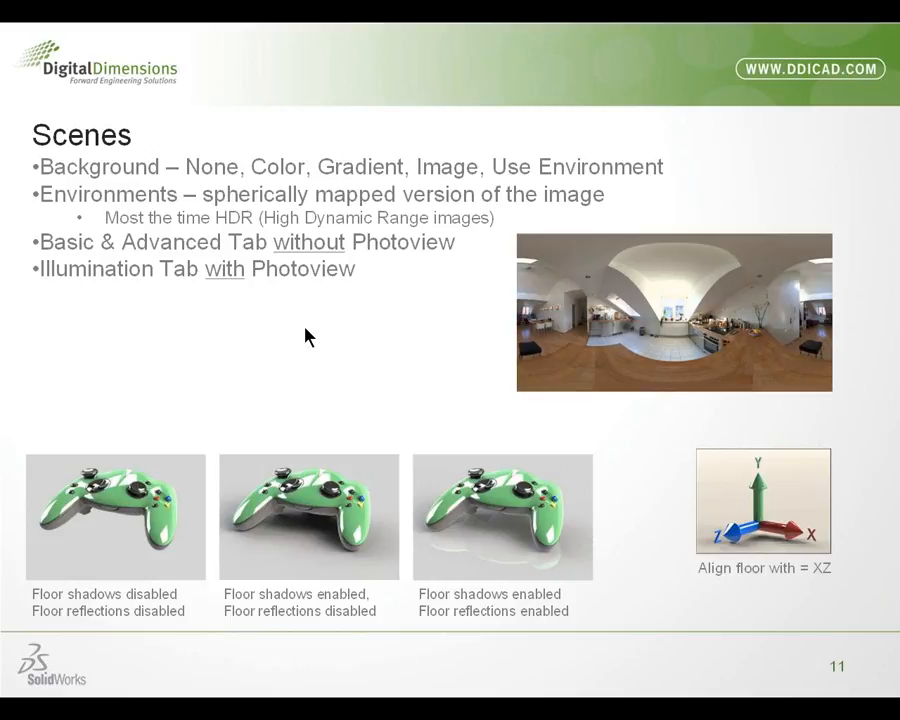
pyautogui.click(307, 340)
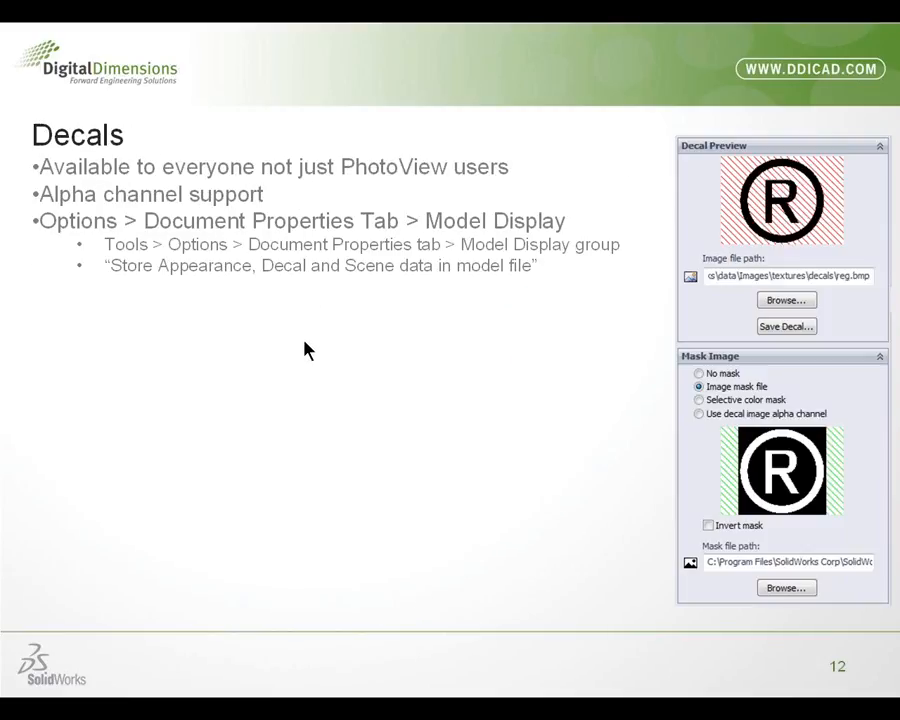
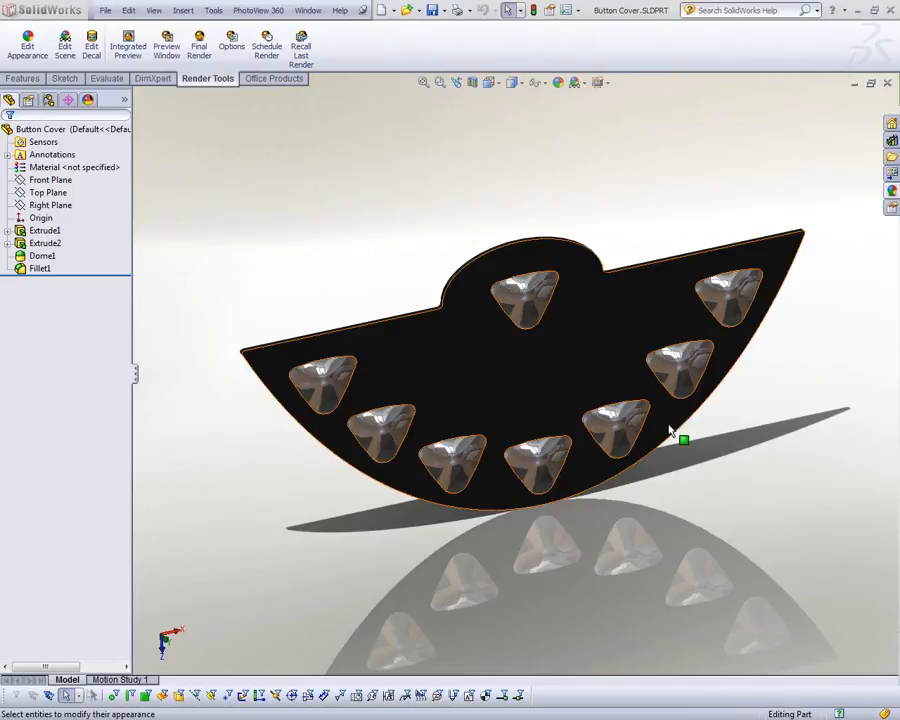
# Step: Turn the Button Cover's front face towards the view and collapse the appearances library so the scene and decal categories show
pyautogui.click(558, 362)
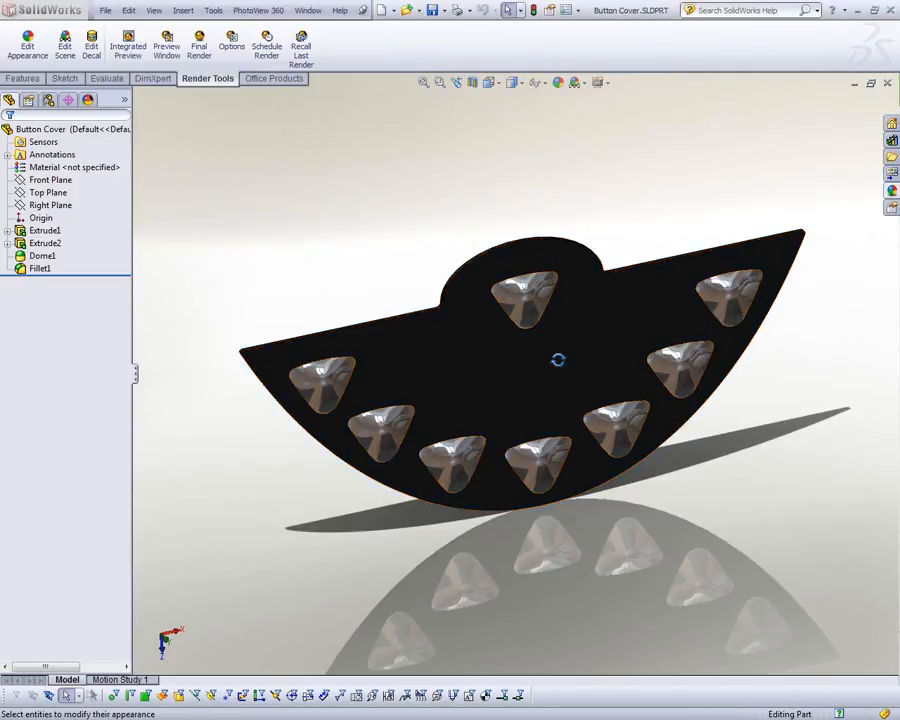
pyautogui.click(891, 190)
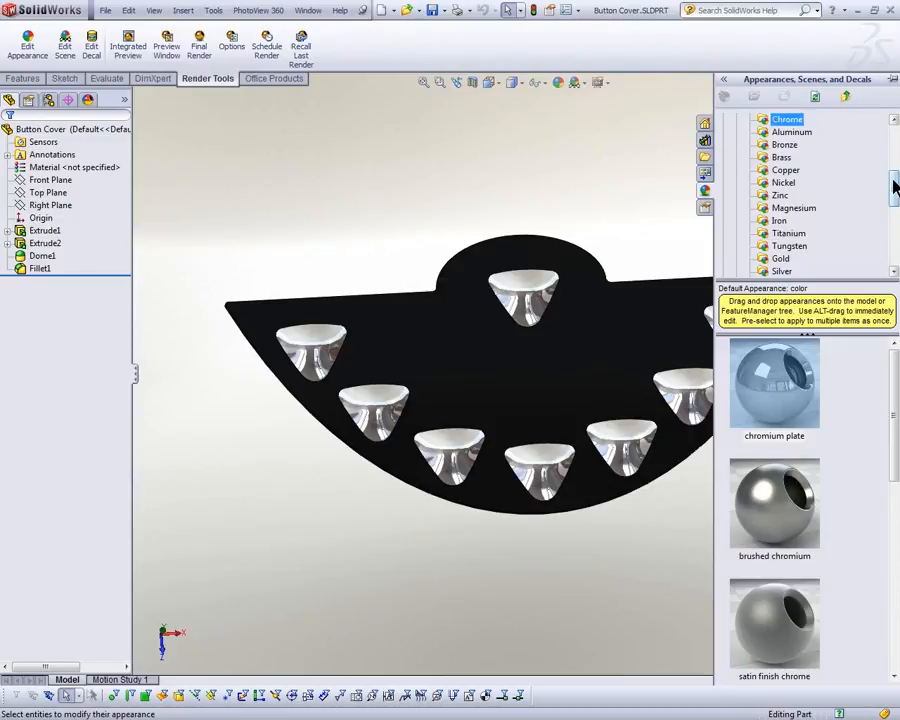
pyautogui.moveTo(892, 184); pyautogui.dragTo(876, 148)
pyautogui.click(737, 145)
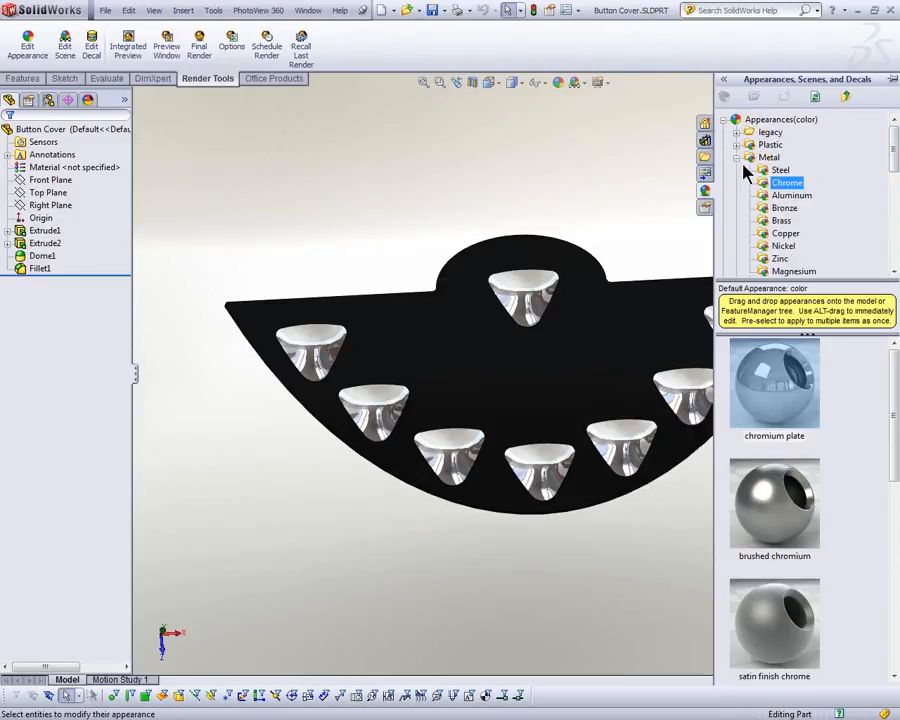
pyautogui.click(739, 158)
pyautogui.click(737, 170)
pyautogui.click(723, 119)
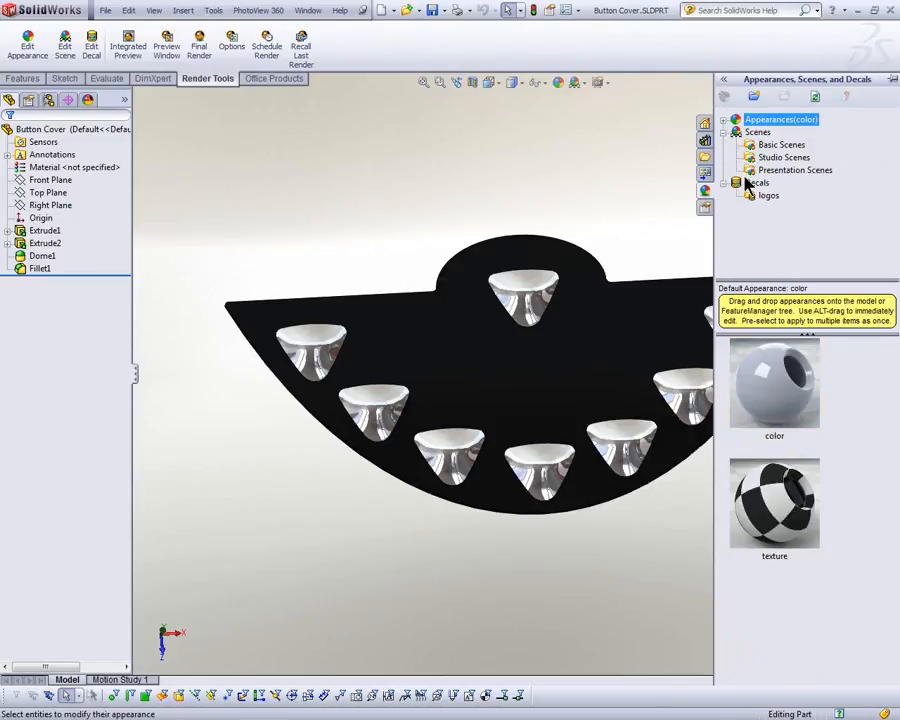
# Step: Browse the logos decals and place the Registered Trade Mark decal on the Button Cover's front face
pyautogui.click(765, 195)
pyautogui.moveTo(892, 401); pyautogui.dragTo(898, 472)
pyautogui.click(769, 197)
pyautogui.click(758, 184)
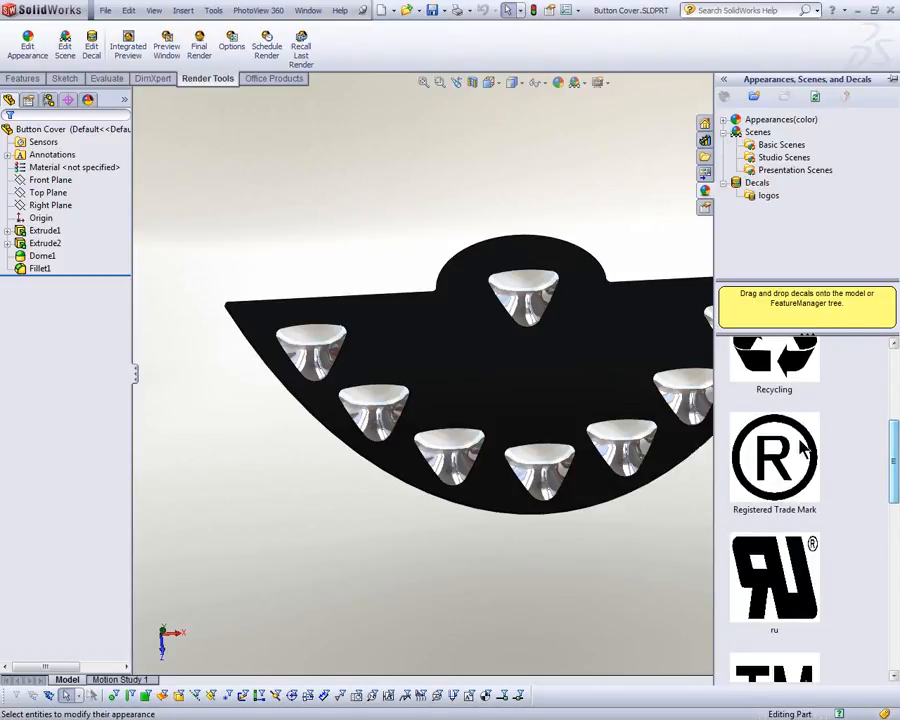
pyautogui.click(792, 462)
pyautogui.moveTo(792, 462); pyautogui.dragTo(567, 367)
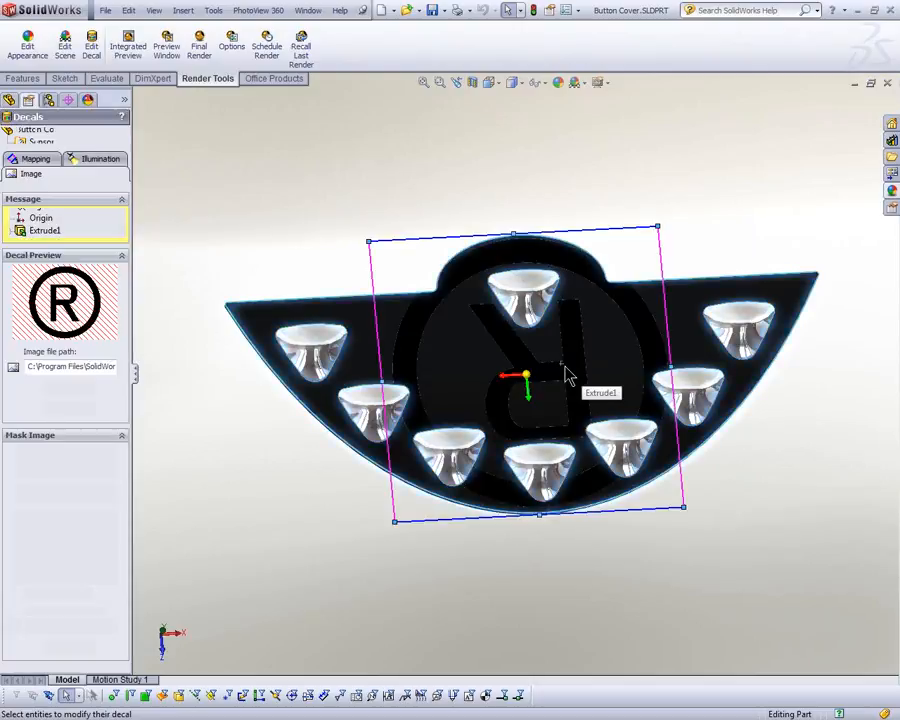
# Step: Read the full image file path and mask file path of the trade mark decal
pyautogui.moveTo(80, 366); pyautogui.dragTo(100, 390)
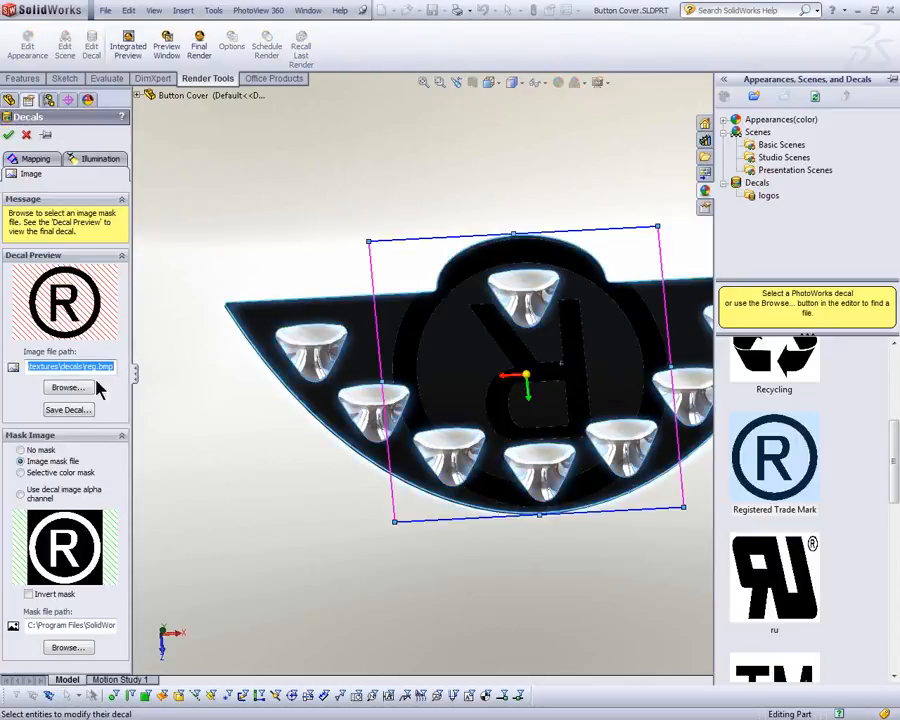
pyautogui.moveTo(92, 624); pyautogui.dragTo(152, 630)
pyautogui.click(87, 628)
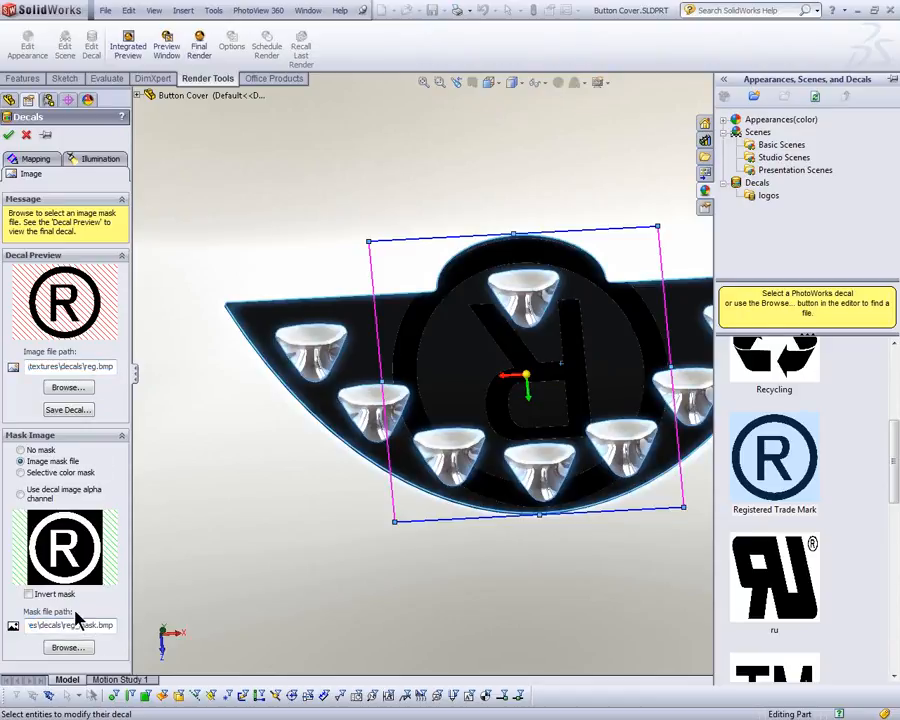
pyautogui.moveTo(108, 628)
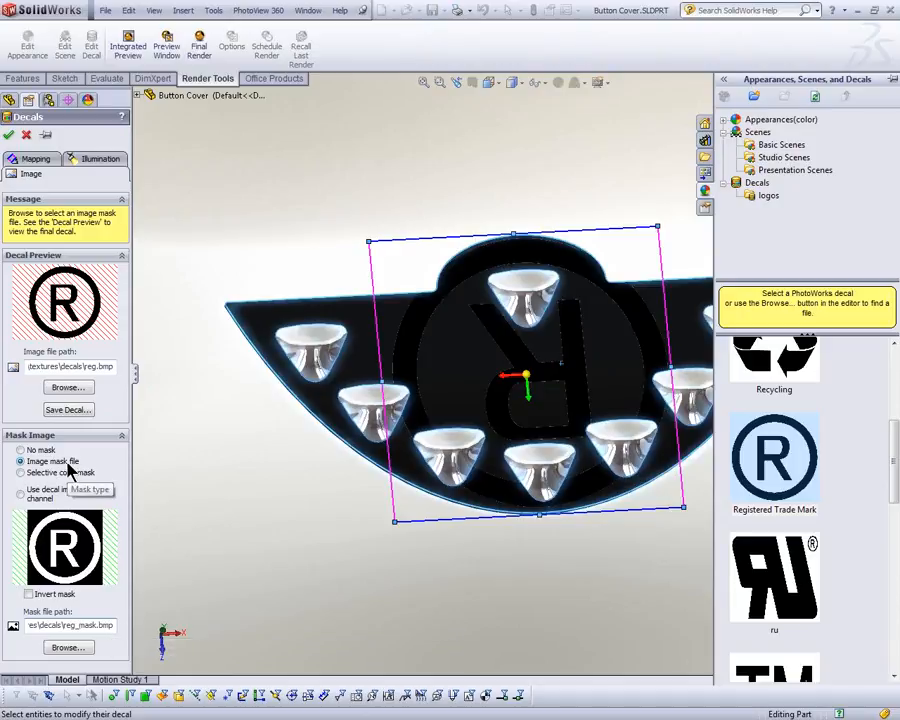
# Step: Rotate the trade mark decal 180 degrees, shrink it to about 30.55 mm, and place it below the upper button hole
pyautogui.click(40, 163)
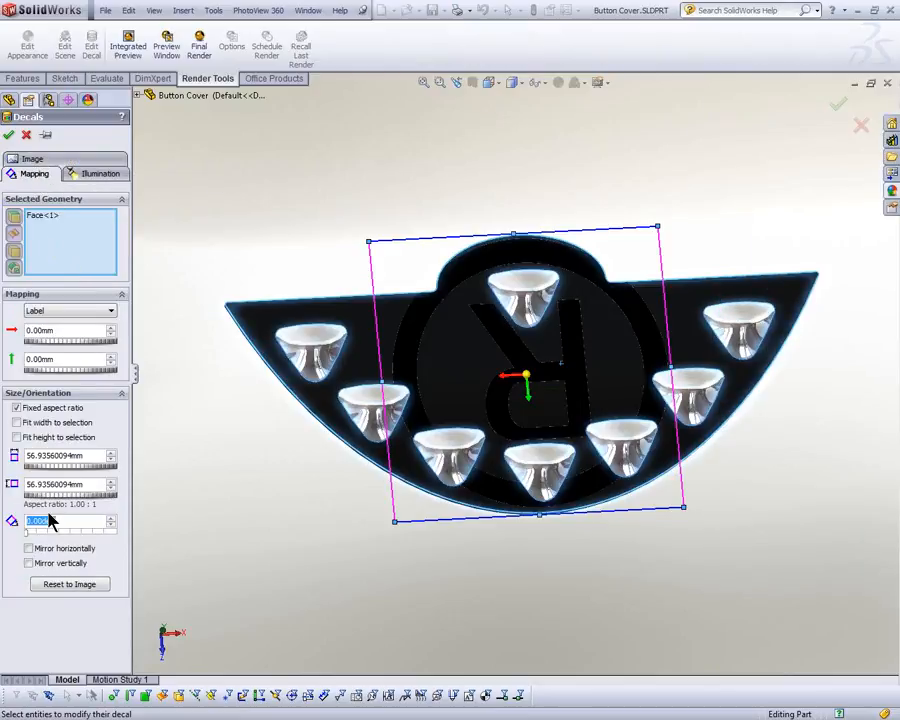
pyautogui.moveTo(27, 532); pyautogui.dragTo(70, 531)
pyautogui.moveTo(659, 225); pyautogui.dragTo(532, 367)
pyautogui.moveTo(485, 407); pyautogui.dragTo(547, 346)
# Step: Keep Label mapping, reduce the trade mark decal's size to about 20.55 mm, and cancel the decal
pyautogui.click(62, 315)
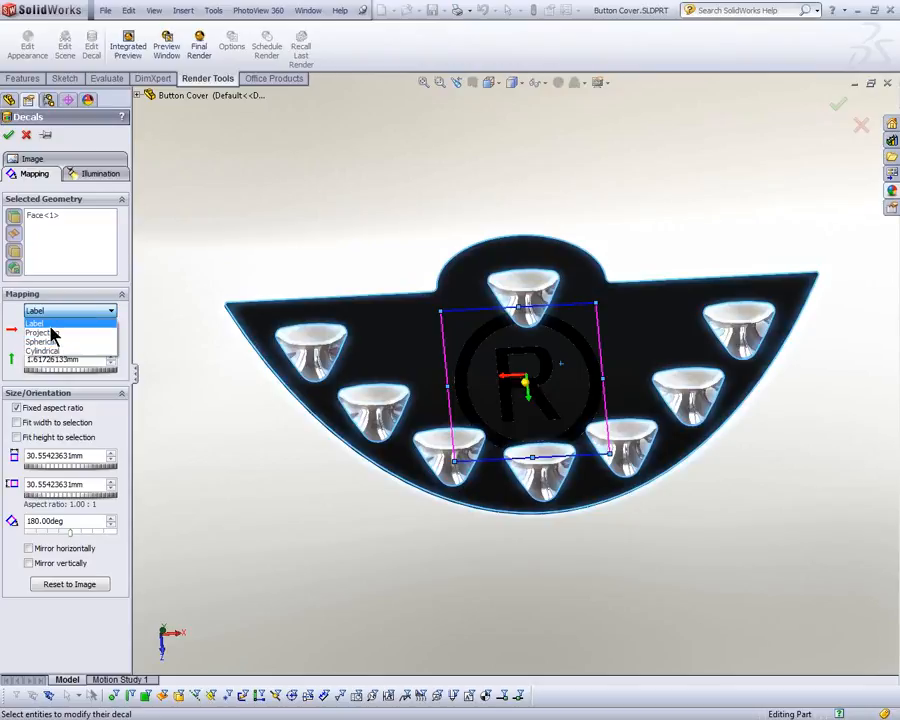
pyautogui.click(50, 325)
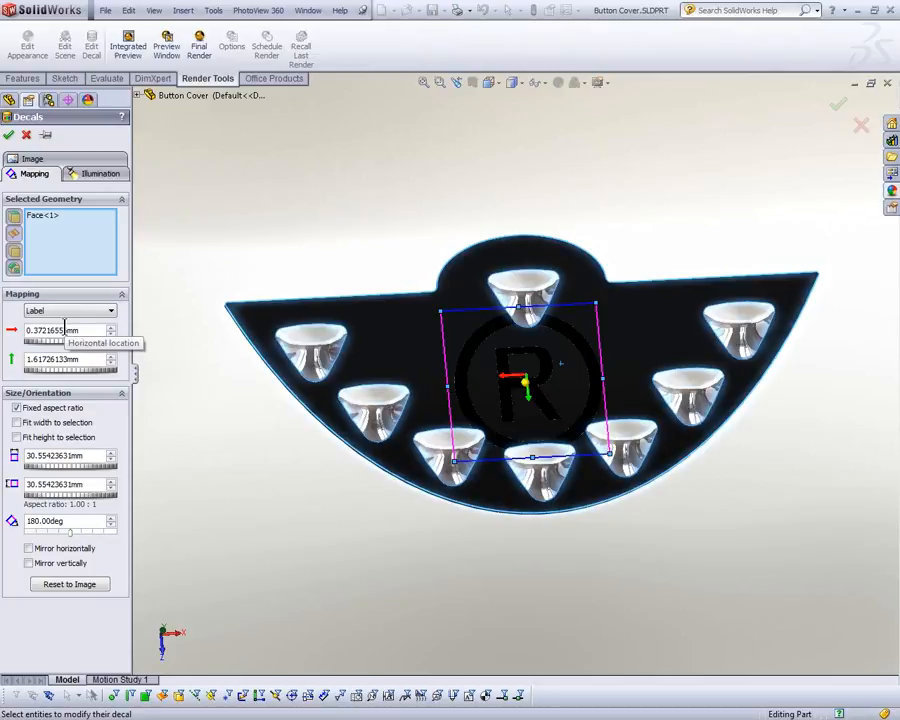
pyautogui.moveTo(68, 467); pyautogui.dragTo(68, 474)
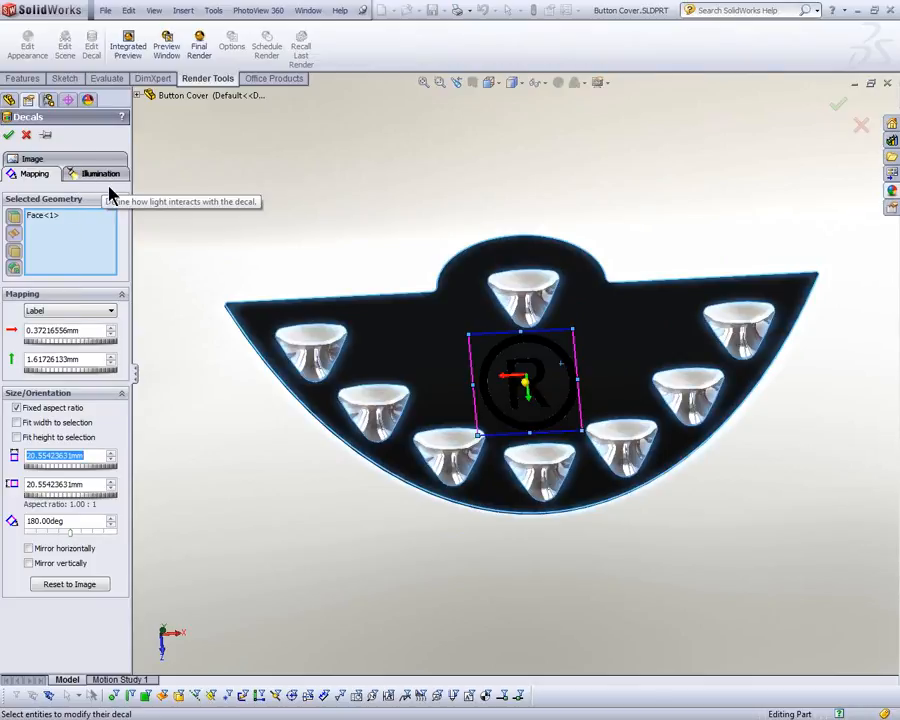
pyautogui.click(27, 136)
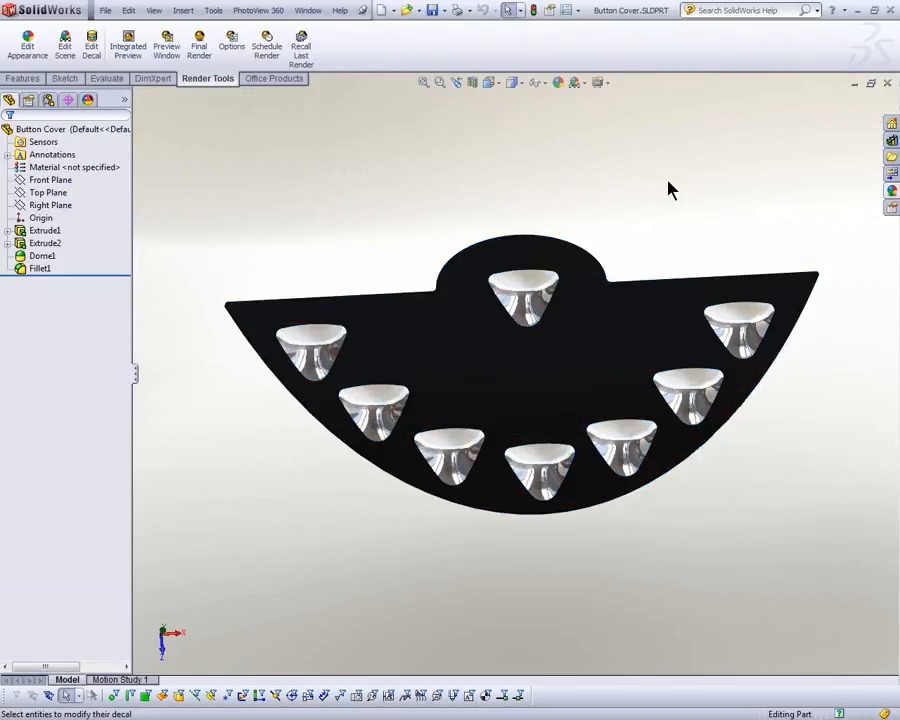
# Step: Start a new decal and load buttons.bmp from the Decals folder inside 24 - PhotoView as its image
pyautogui.click(92, 55)
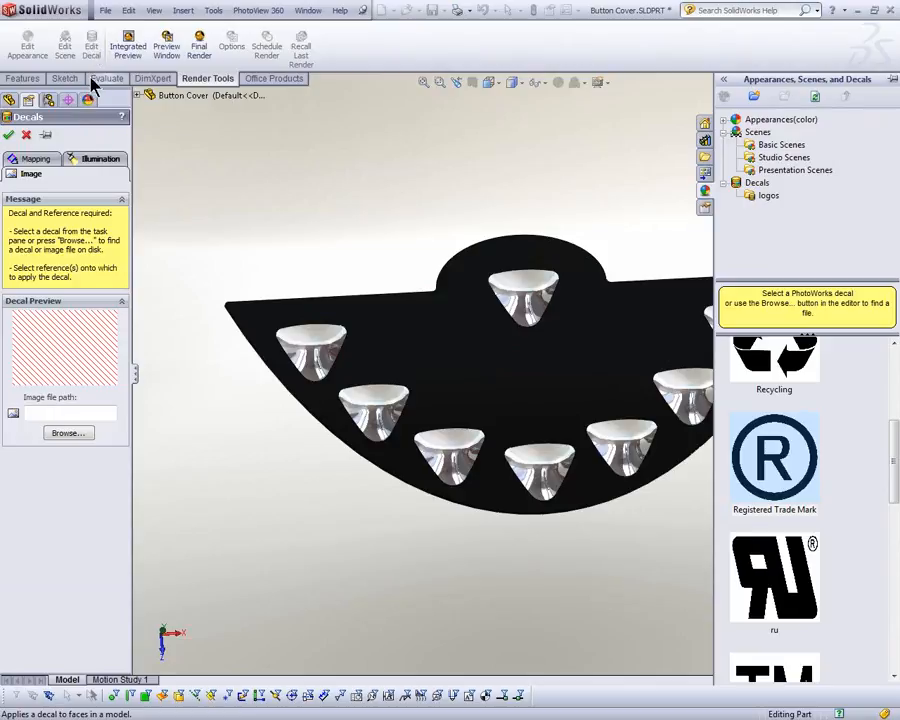
pyautogui.click(68, 433)
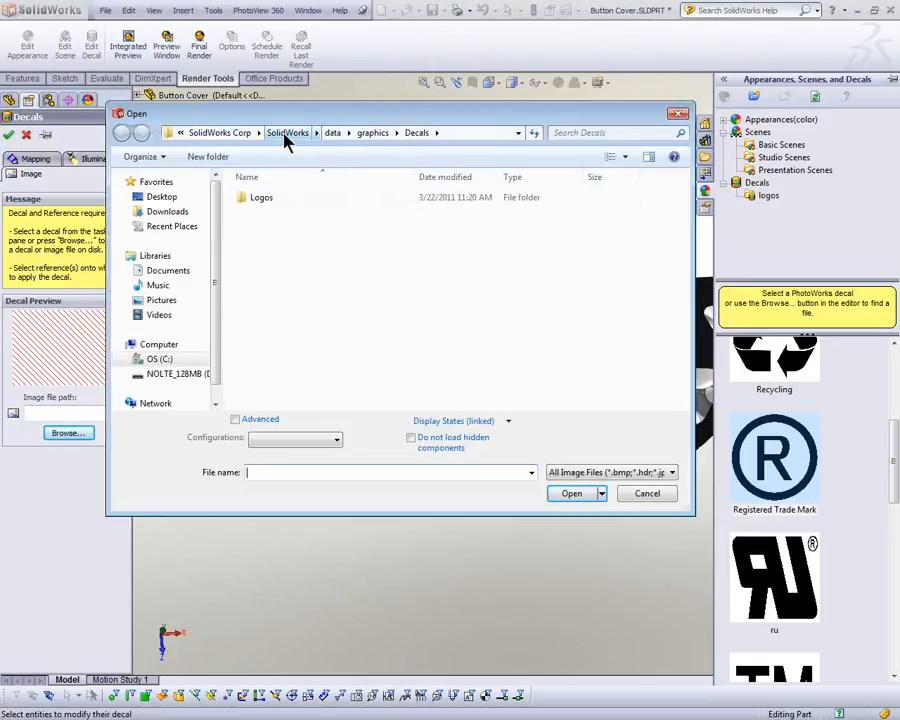
pyautogui.click(162, 198)
pyautogui.doubleClick(292, 266)
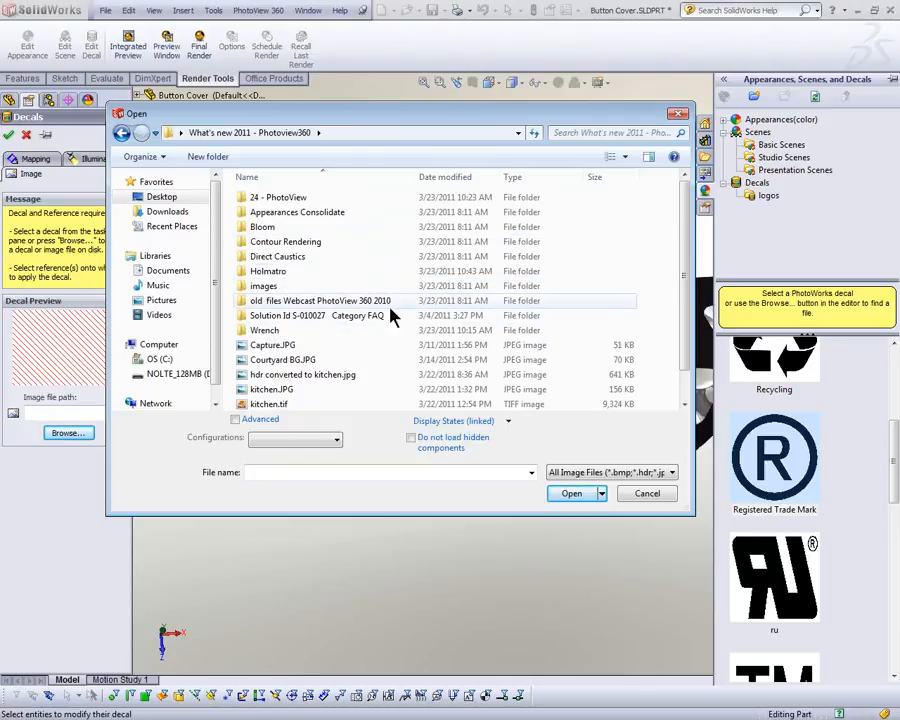
pyautogui.doubleClick(288, 199)
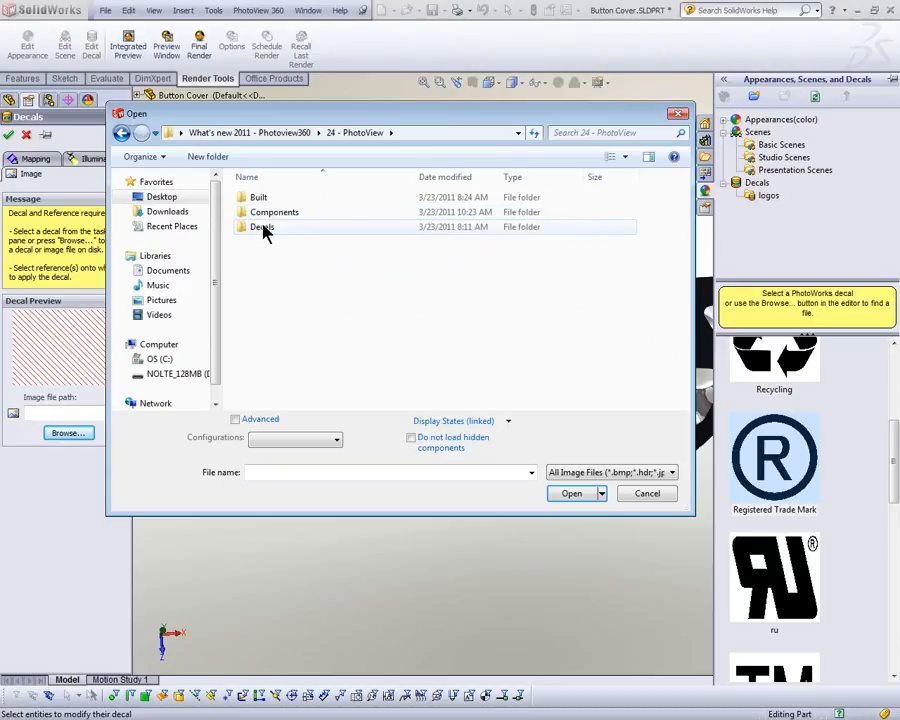
pyautogui.doubleClick(264, 228)
pyautogui.click(268, 232)
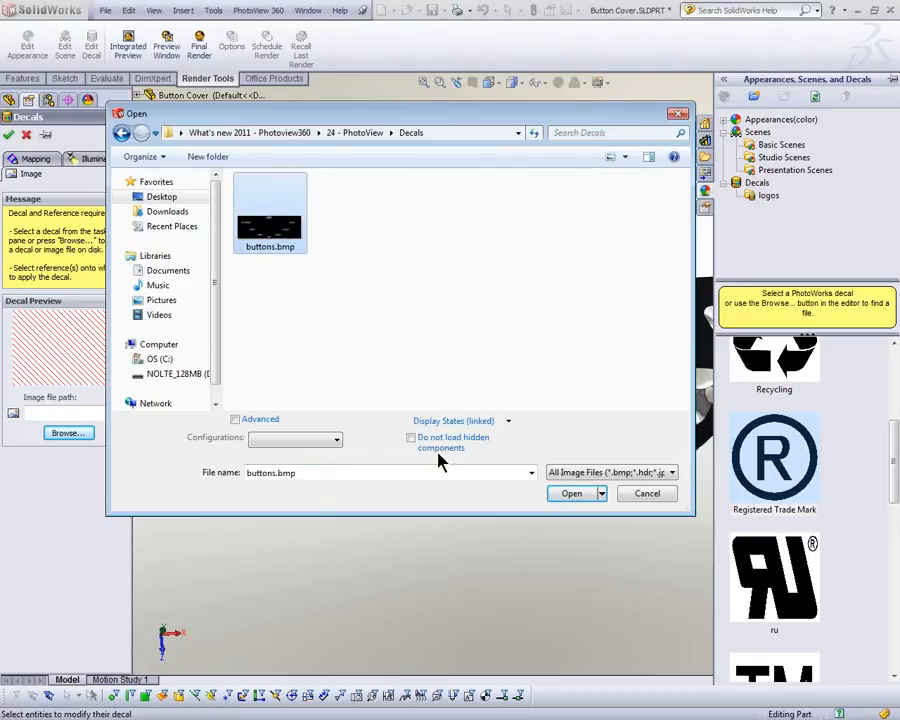
pyautogui.click(602, 494)
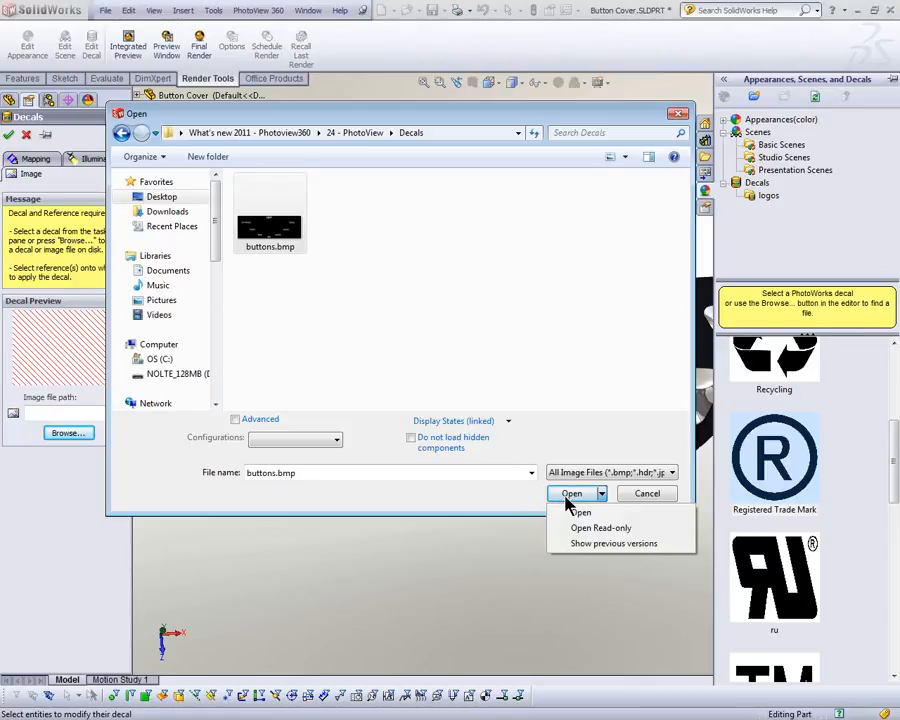
pyautogui.click(568, 496)
pyautogui.click(568, 496)
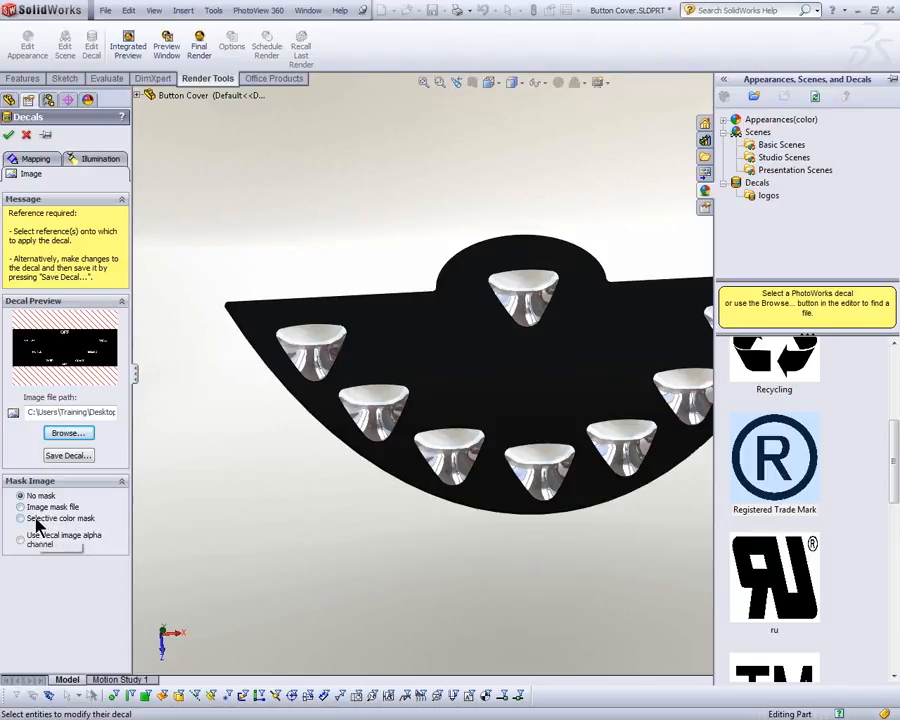
# Step: Apply a selective color mask that excludes black from the buttons decal and place it on the Button Cover's front face
pyautogui.click(20, 518)
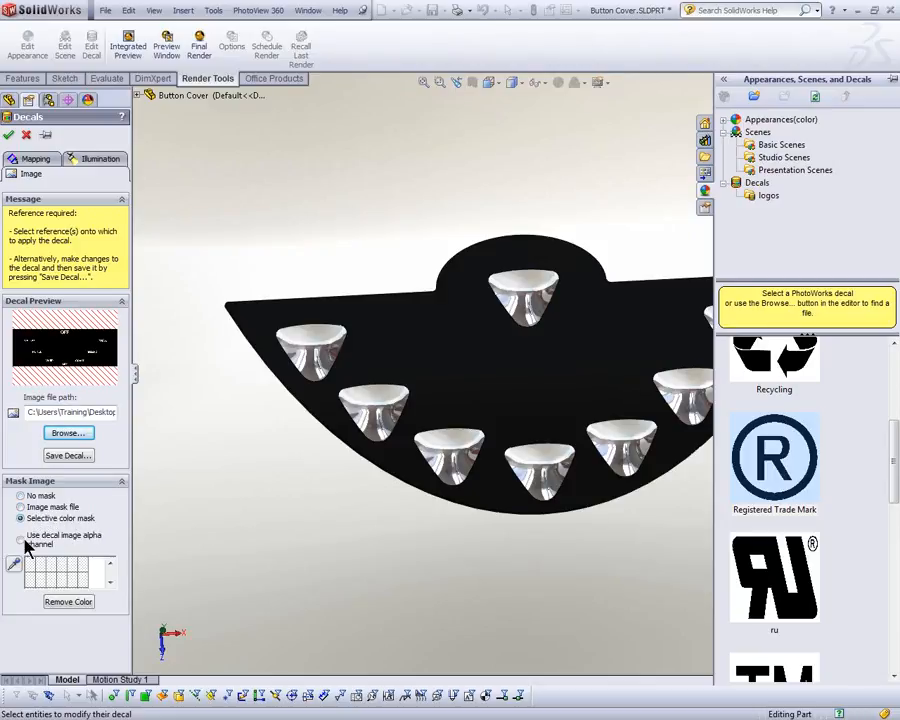
pyautogui.click(14, 566)
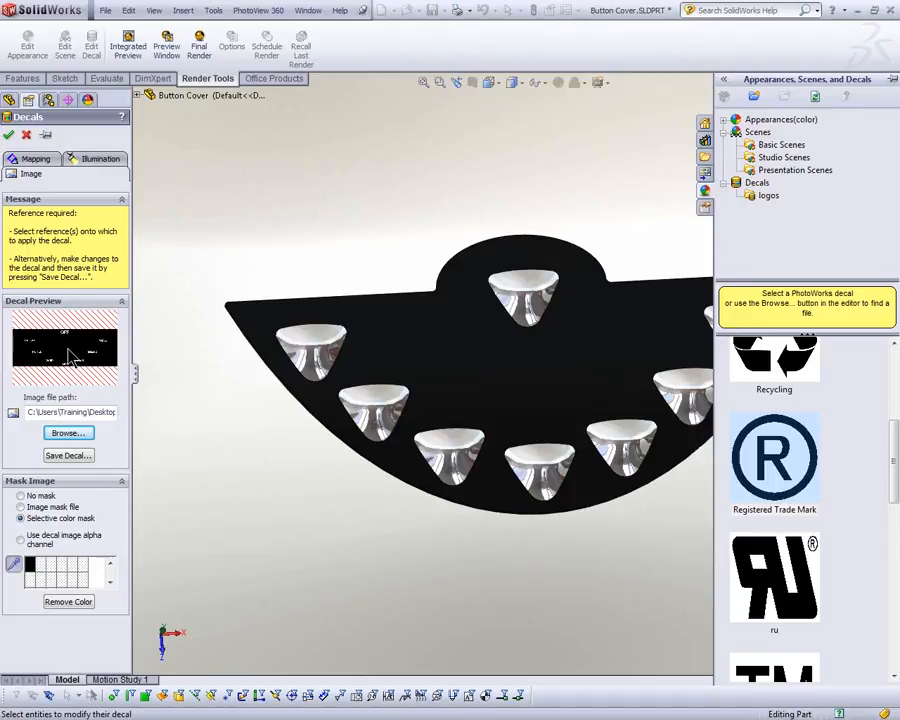
pyautogui.click(546, 379)
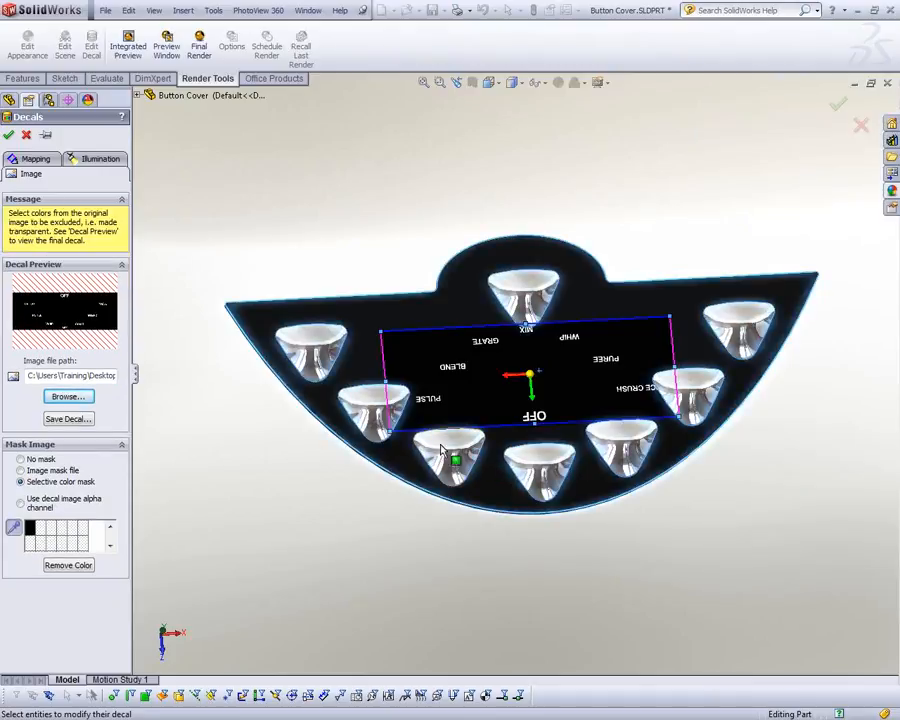
# Step: Try the decal image alpha channel and image mask file options, and return to the selective color mask
pyautogui.click(14, 527)
pyautogui.click(42, 503)
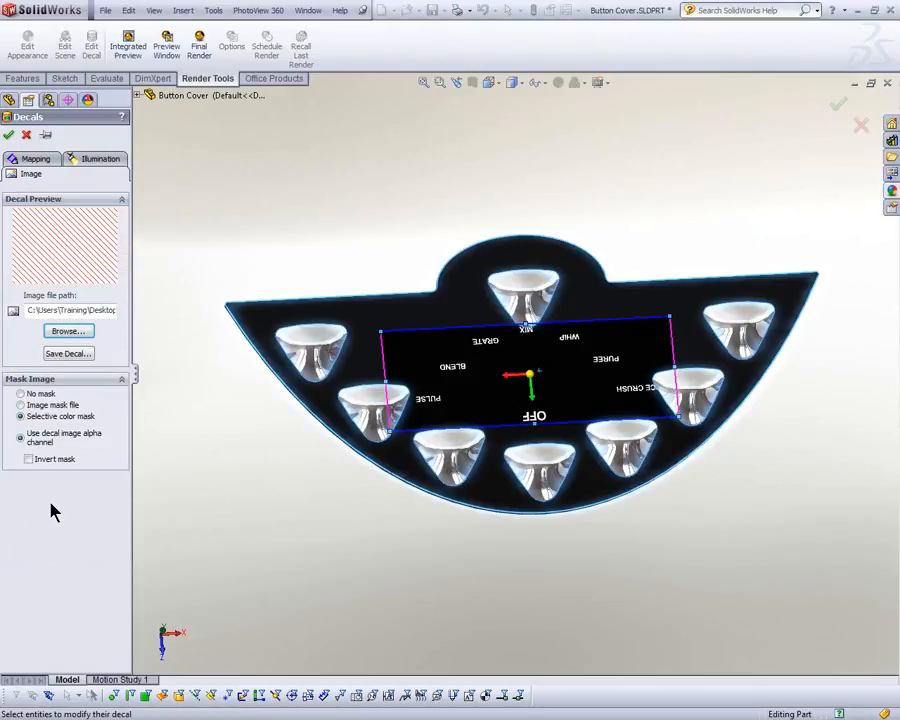
pyautogui.click(44, 406)
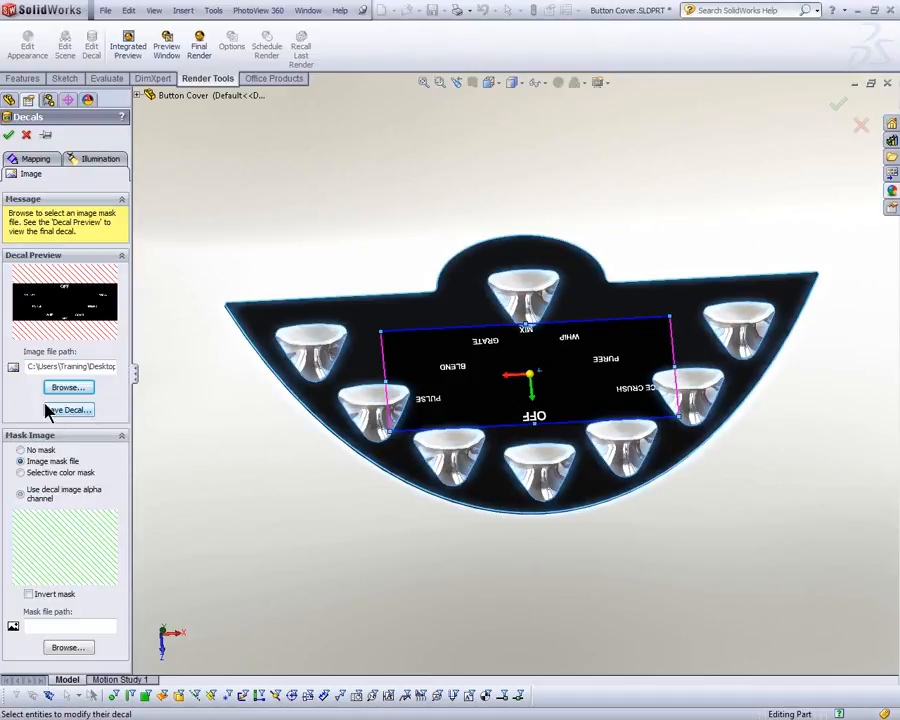
pyautogui.click(43, 474)
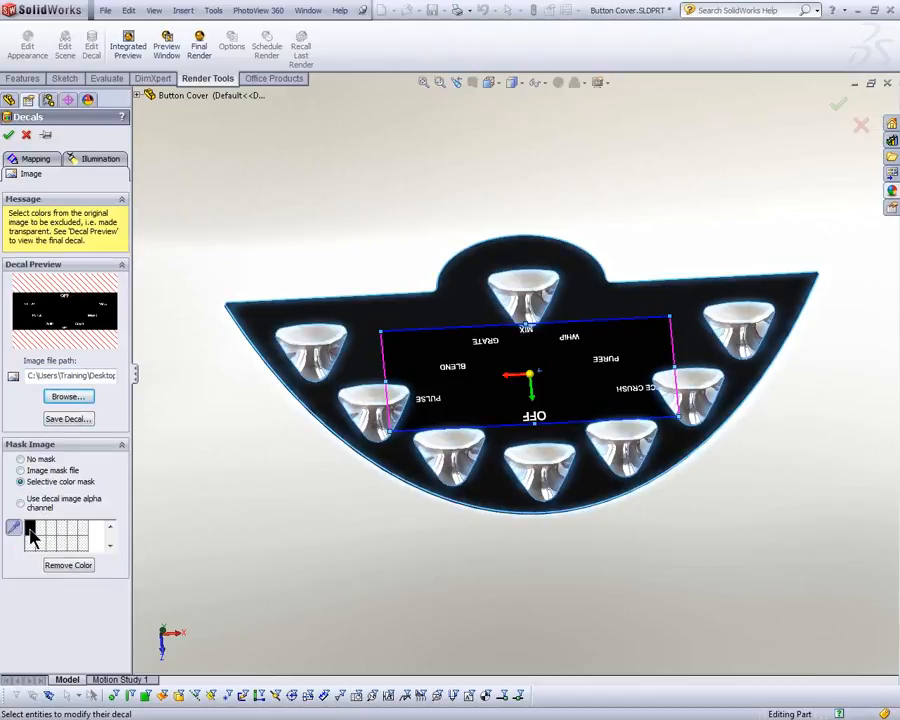
# Step: Set the buttons decal's mapping to Label and its rotation to 180 degrees
pyautogui.click(36, 161)
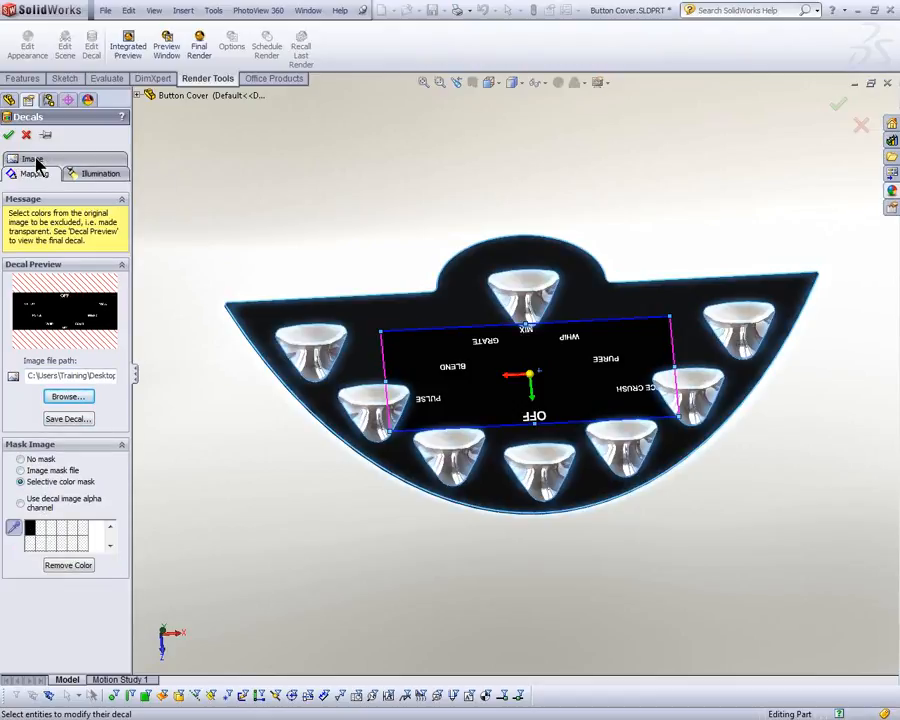
pyautogui.click(78, 312)
pyautogui.click(67, 325)
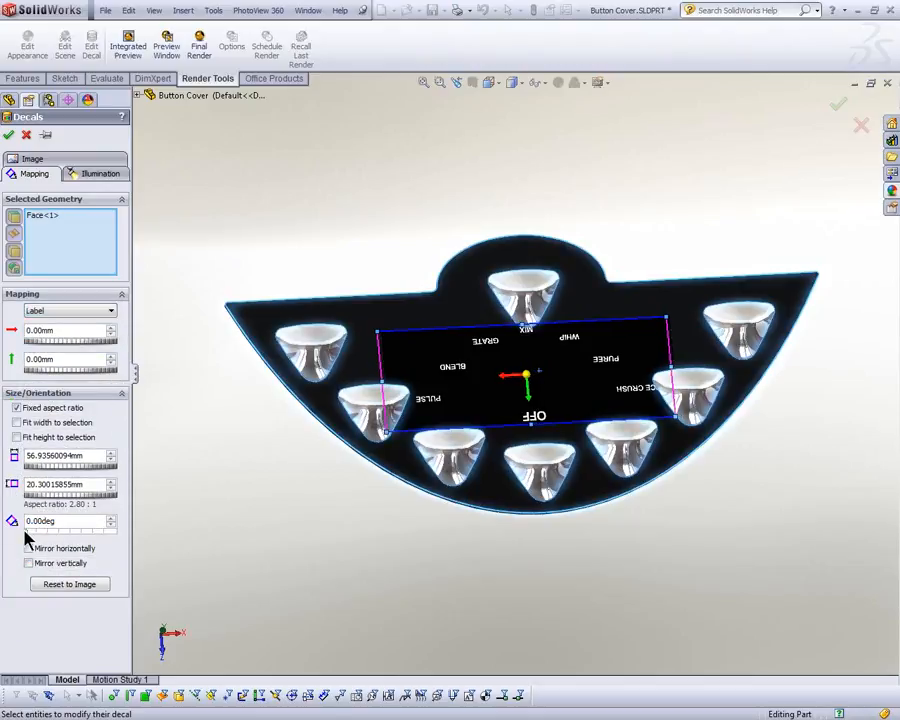
pyautogui.moveTo(27, 537); pyautogui.dragTo(71, 538)
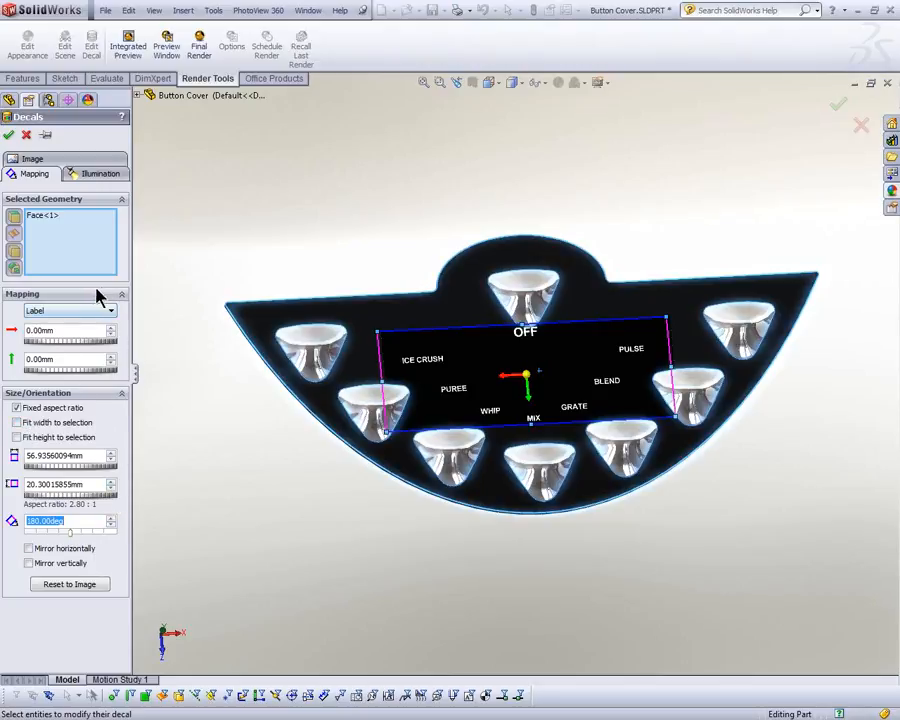
pyautogui.click(50, 163)
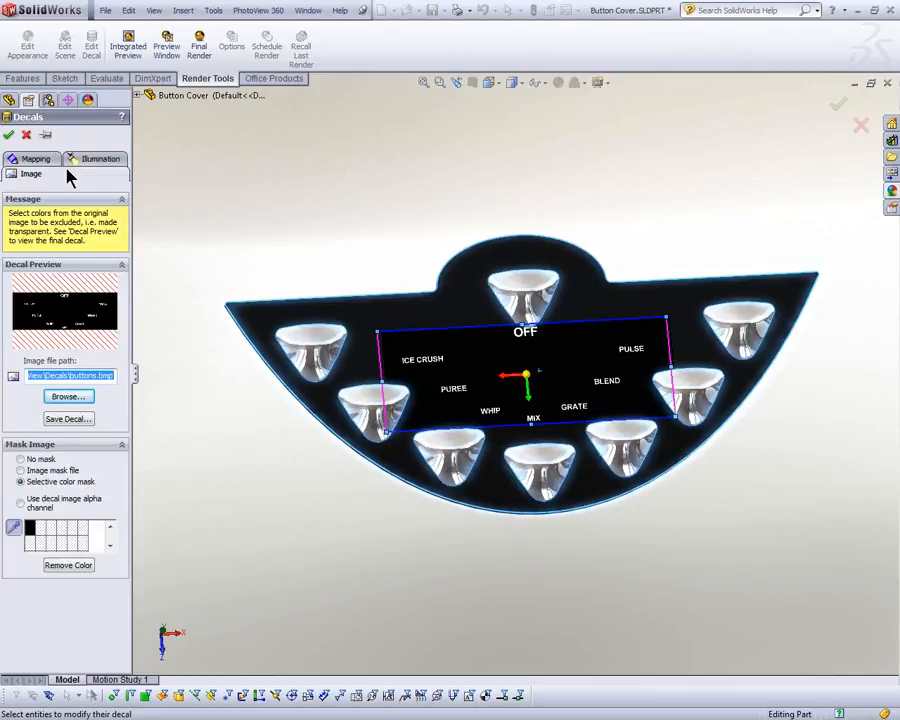
pyautogui.click(50, 160)
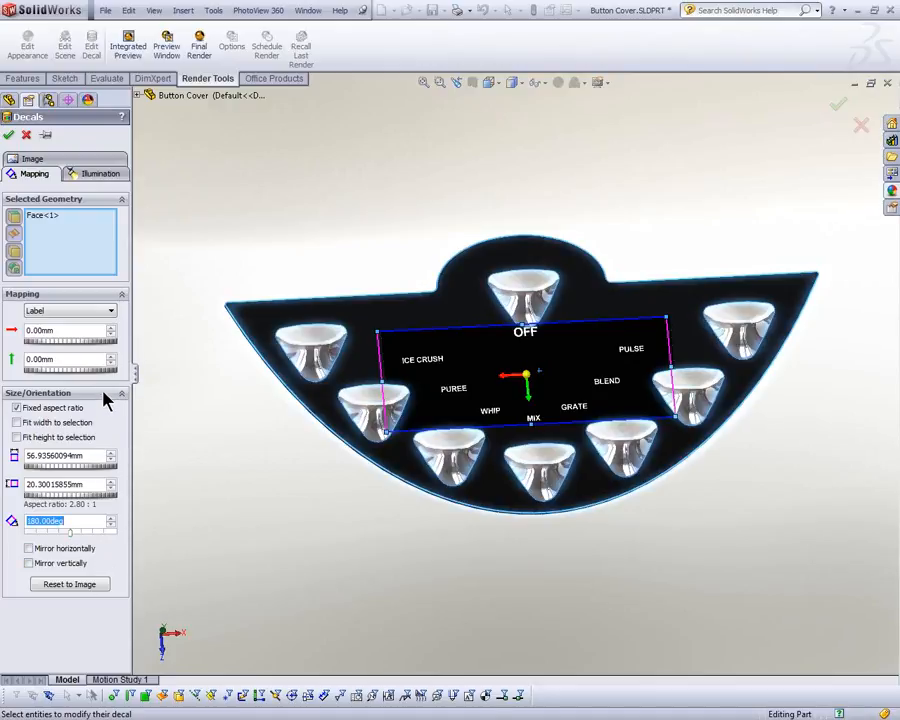
# Step: Enlarge the decal to about 90 mm wide, try fitting its height to the face, and shift it towards the face's center
pyautogui.moveTo(375, 333); pyautogui.dragTo(254, 275)
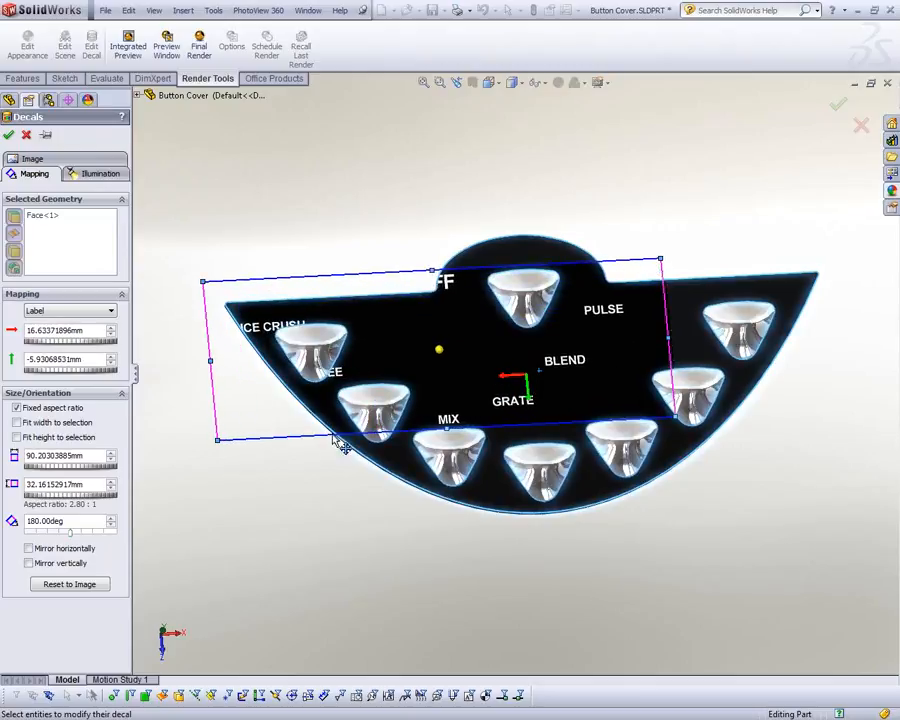
pyautogui.click(16, 437)
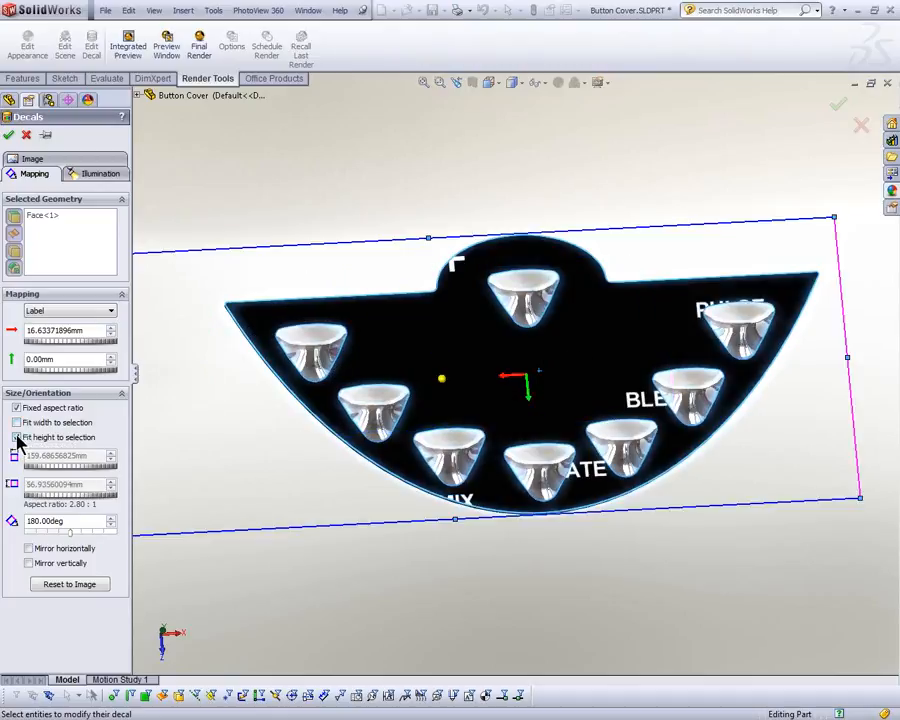
pyautogui.moveTo(560, 370); pyautogui.dragTo(612, 372)
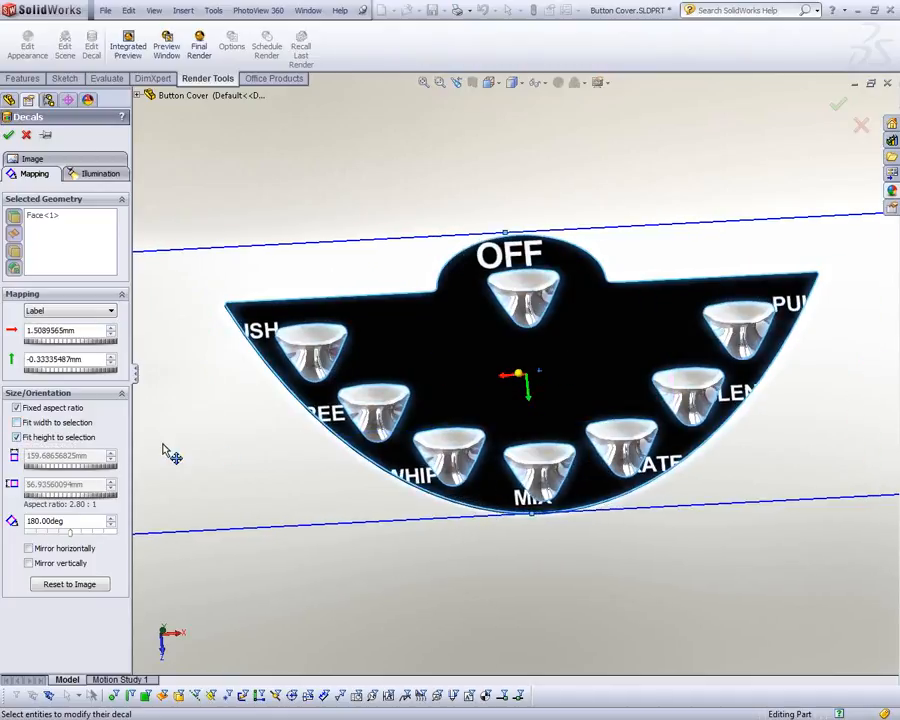
# Step: Fit the decal's width to the face and move it so each label sits just above its button
pyautogui.click(34, 423)
pyautogui.moveTo(477, 386); pyautogui.dragTo(480, 372)
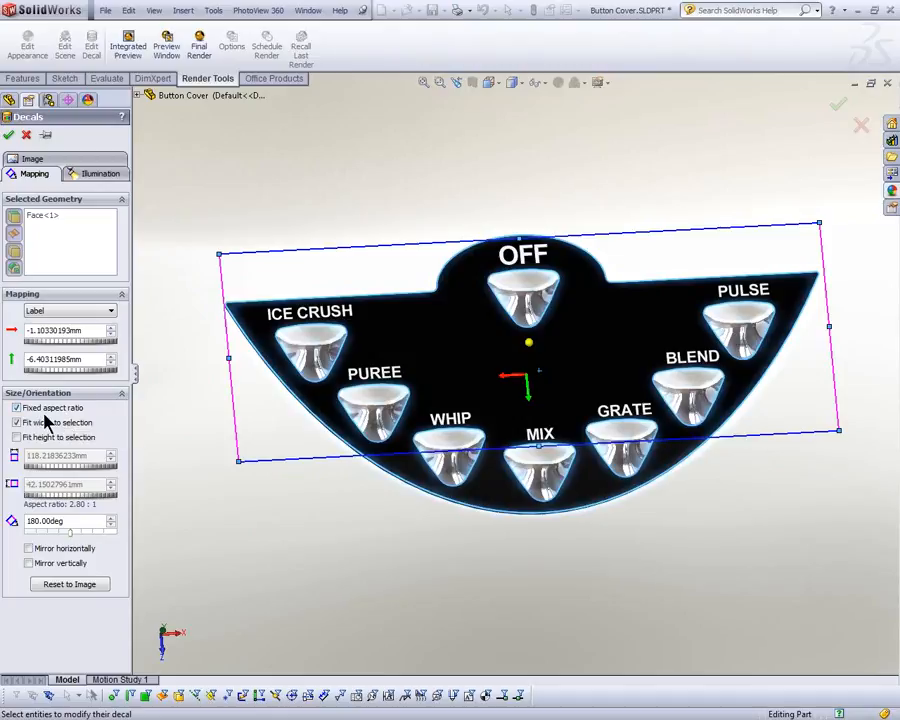
# Step: Raise the button-label decal's reflection amount to 0.30 in its illumination settings
pyautogui.click(93, 176)
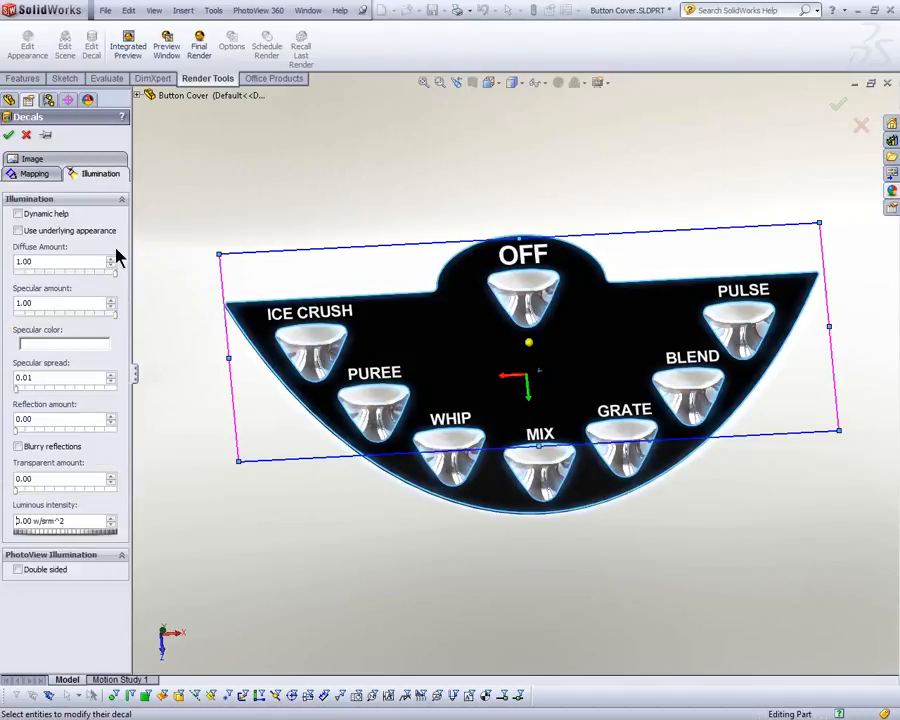
pyautogui.moveTo(176, 470); pyautogui.dragTo(262, 488, button='middle')
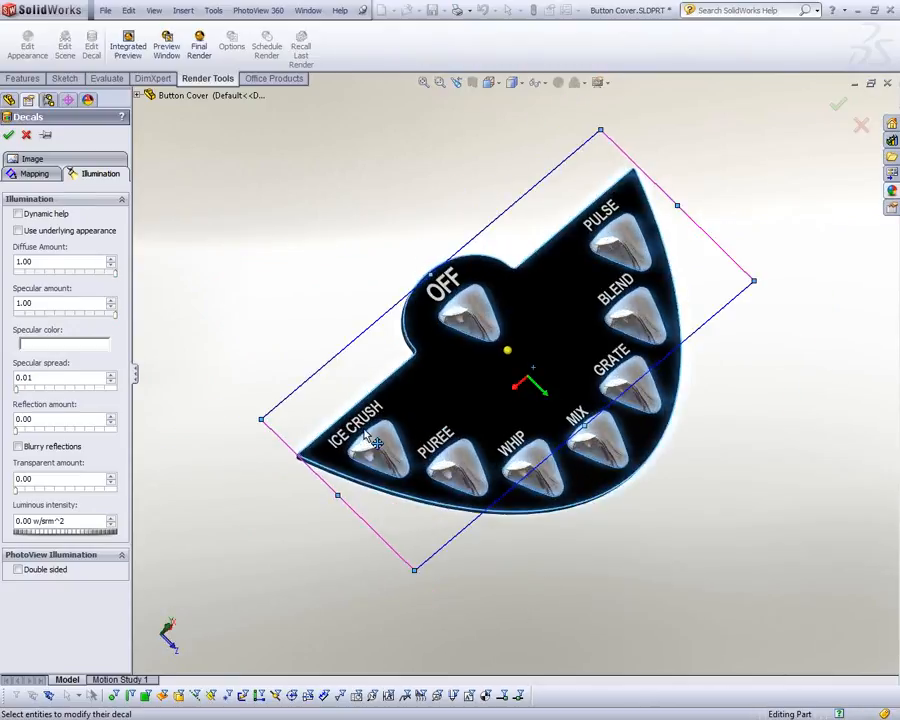
pyautogui.scroll(-5, 367, 458)
pyautogui.moveTo(329, 499); pyautogui.dragTo(192, 452, button='middle')
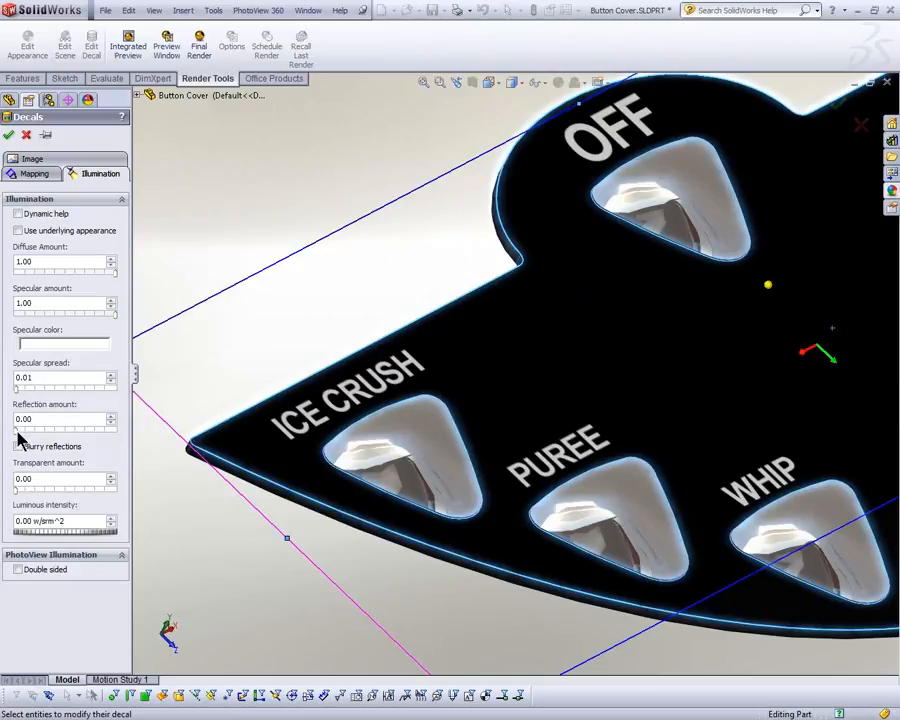
pyautogui.moveTo(17, 432); pyautogui.dragTo(45, 432)
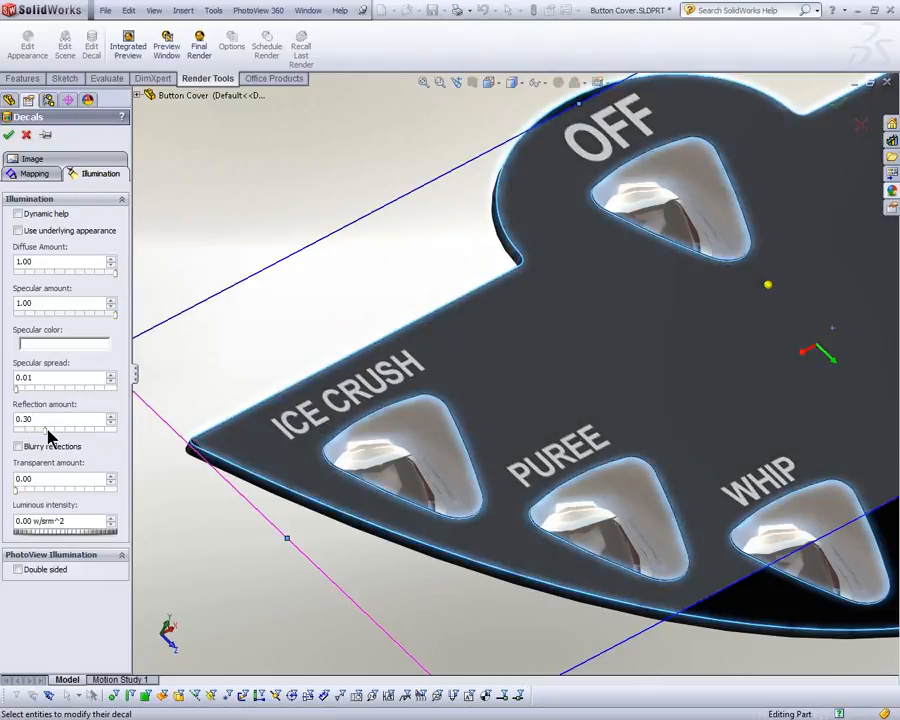
# Step: Try the decal's image mask file, alpha channel and no mask options, and reload the buttons.bmp image
pyautogui.click(30, 158)
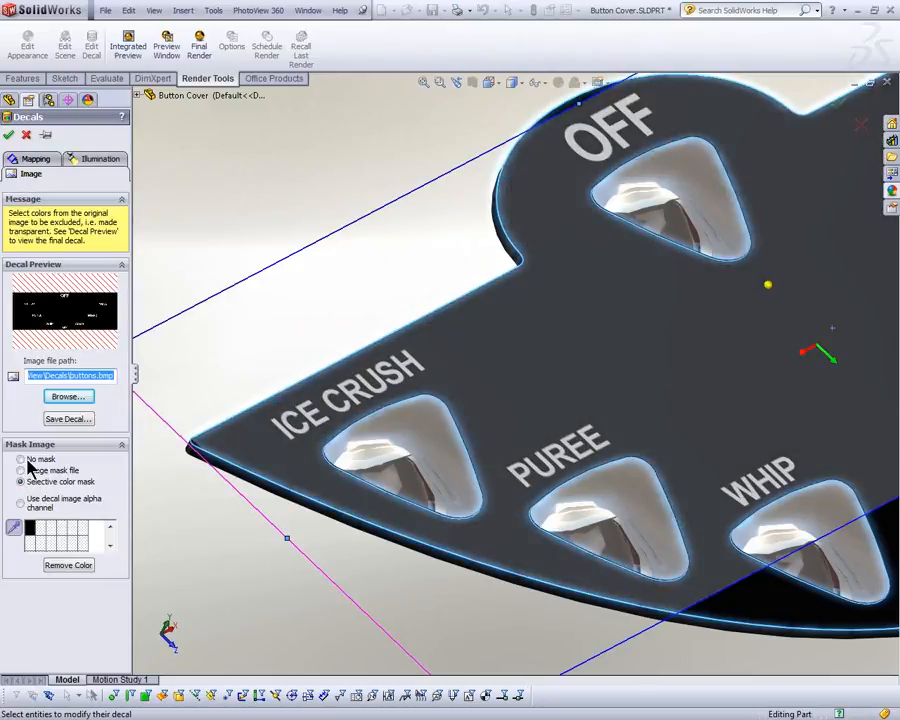
pyautogui.click(22, 471)
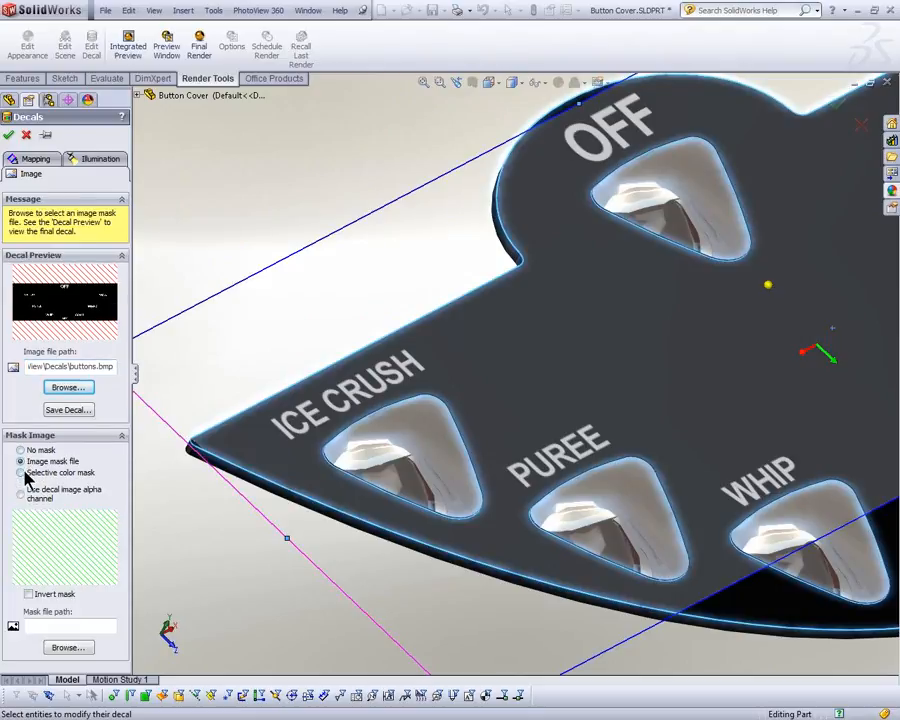
pyautogui.click(22, 486)
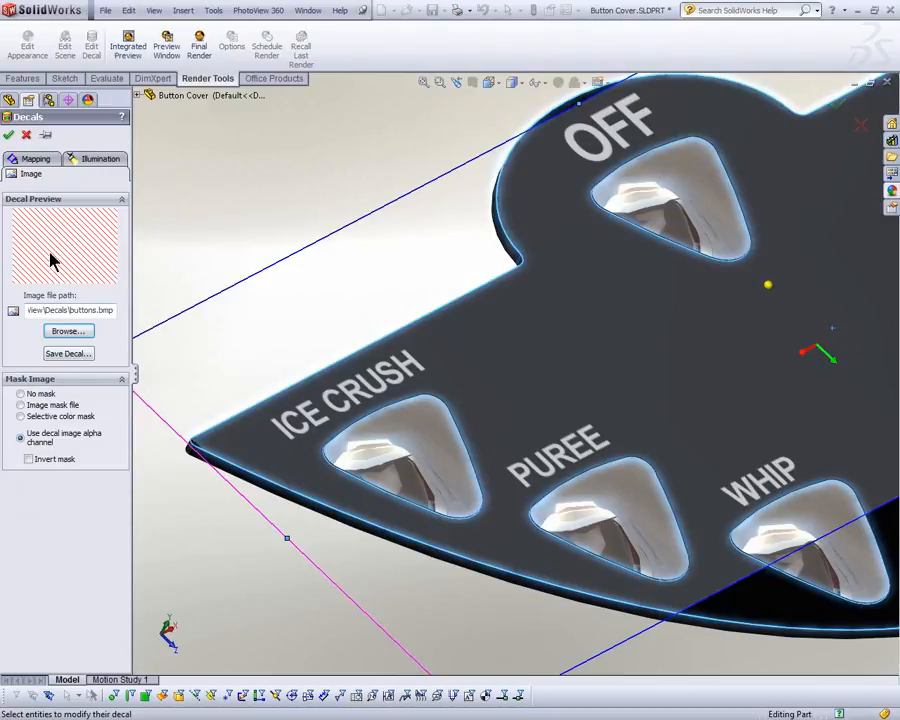
pyautogui.click(40, 396)
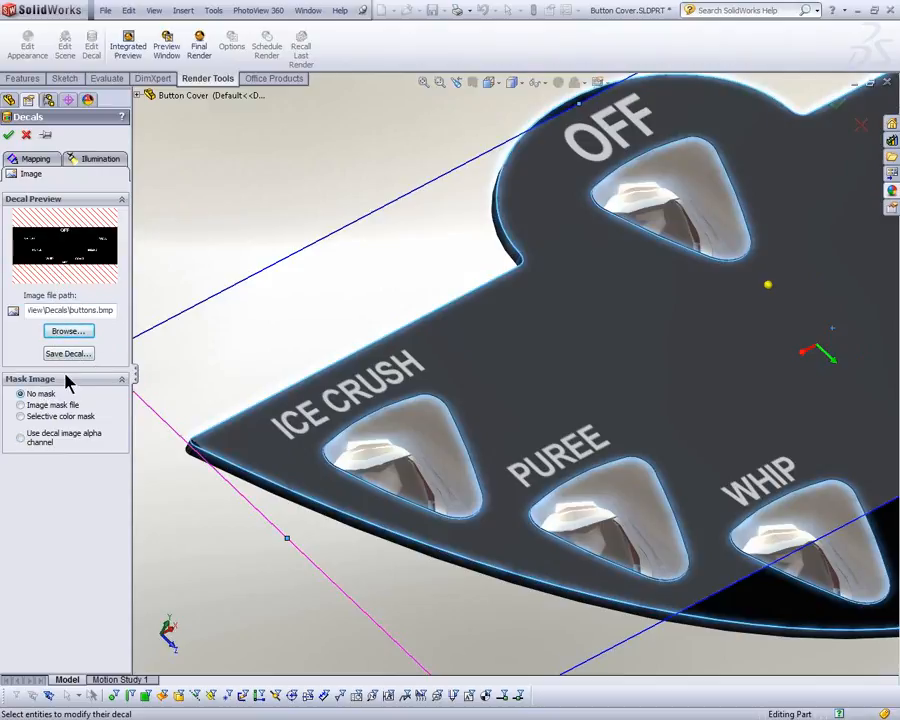
pyautogui.click(70, 334)
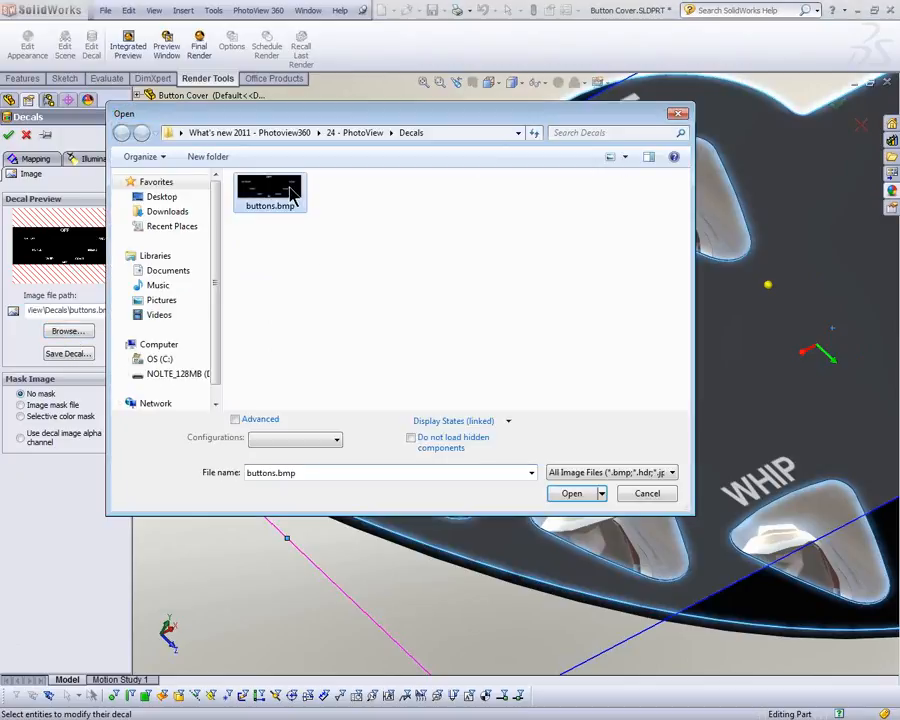
pyautogui.doubleClick(293, 197)
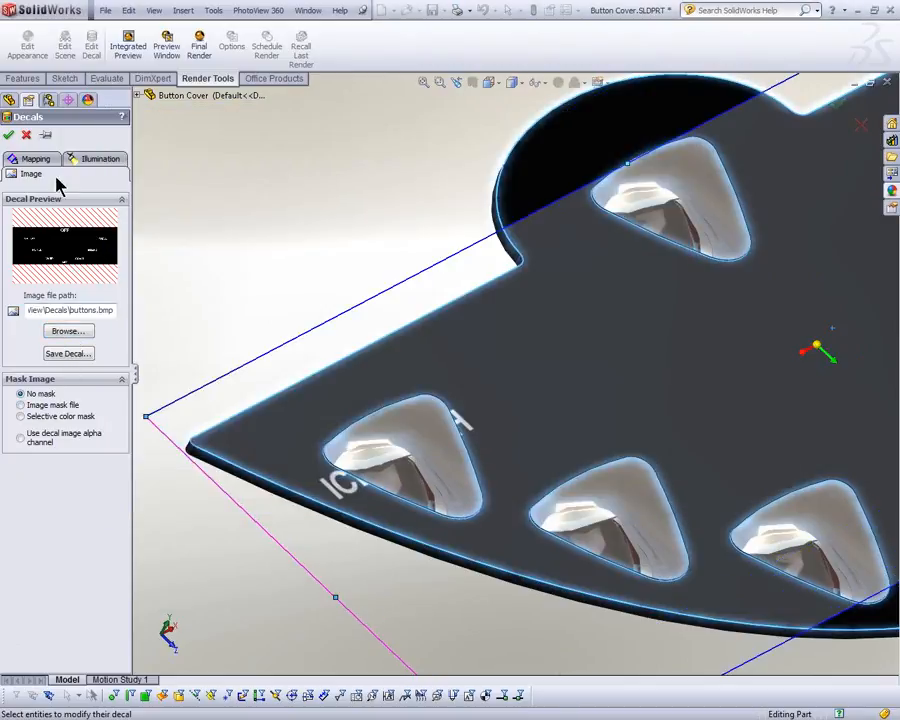
# Step: Try an inverted image mask file for the decal, and return to the selective color mask with its color picker
pyautogui.click(20, 405)
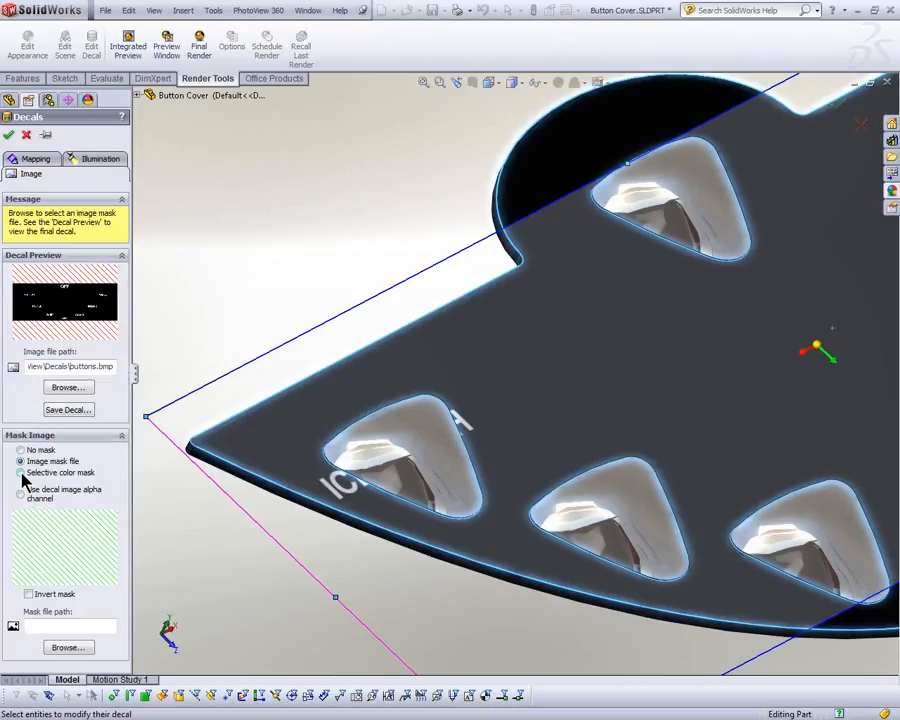
pyautogui.click(28, 594)
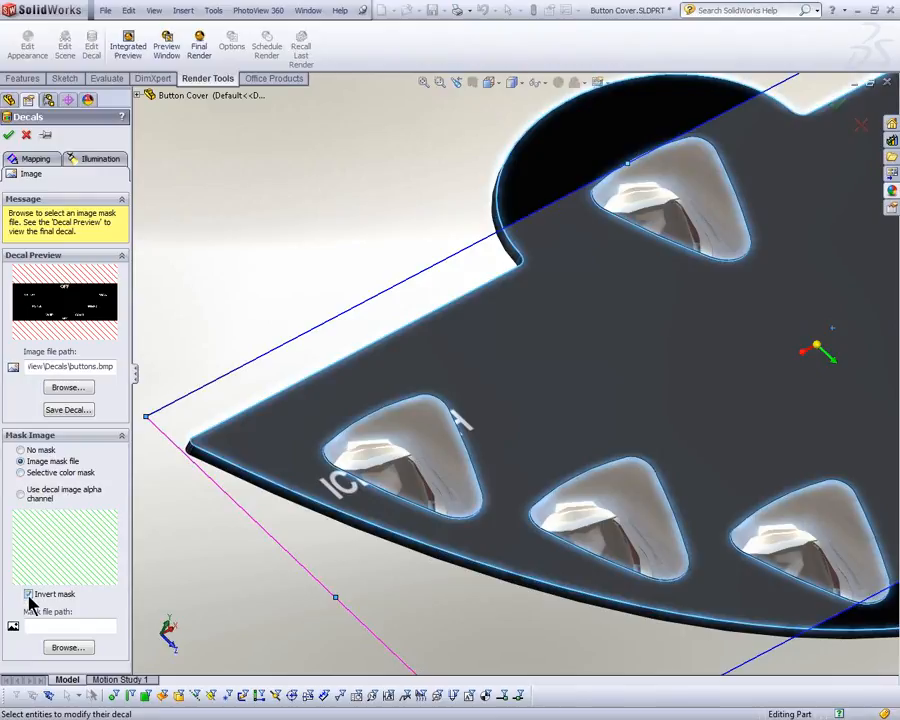
pyautogui.click(27, 473)
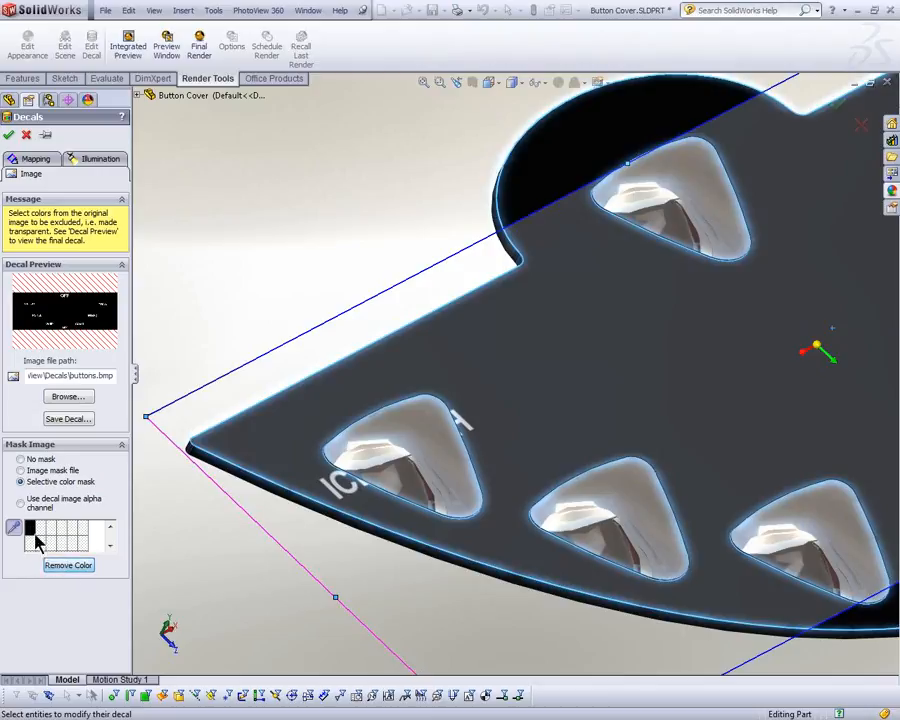
pyautogui.click(14, 526)
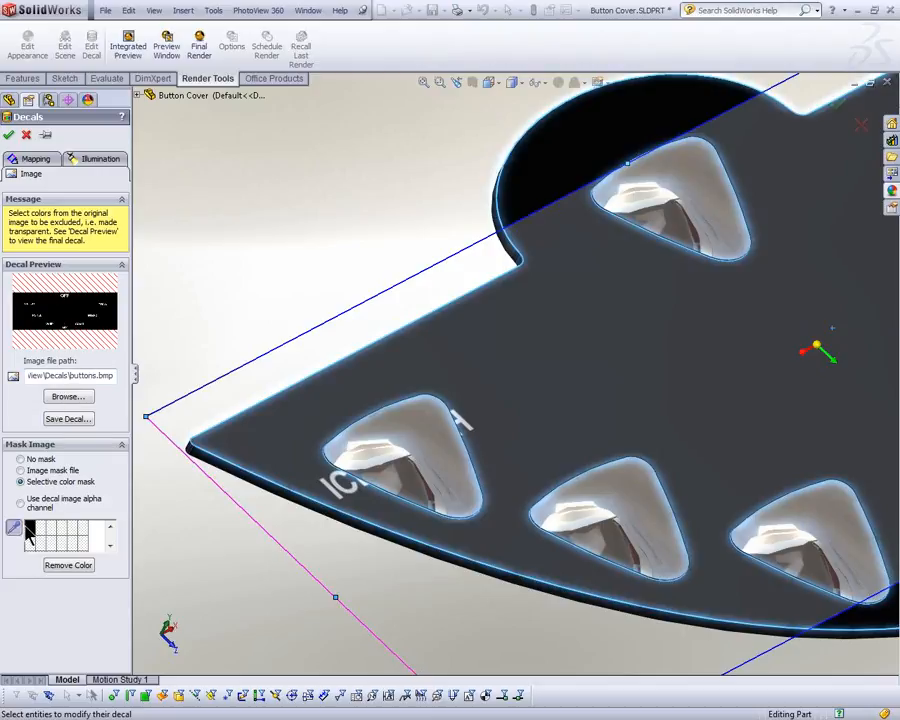
# Step: Set the decal's reflection amount to 0.20 and move it so each label sits just above its button
pyautogui.click(90, 160)
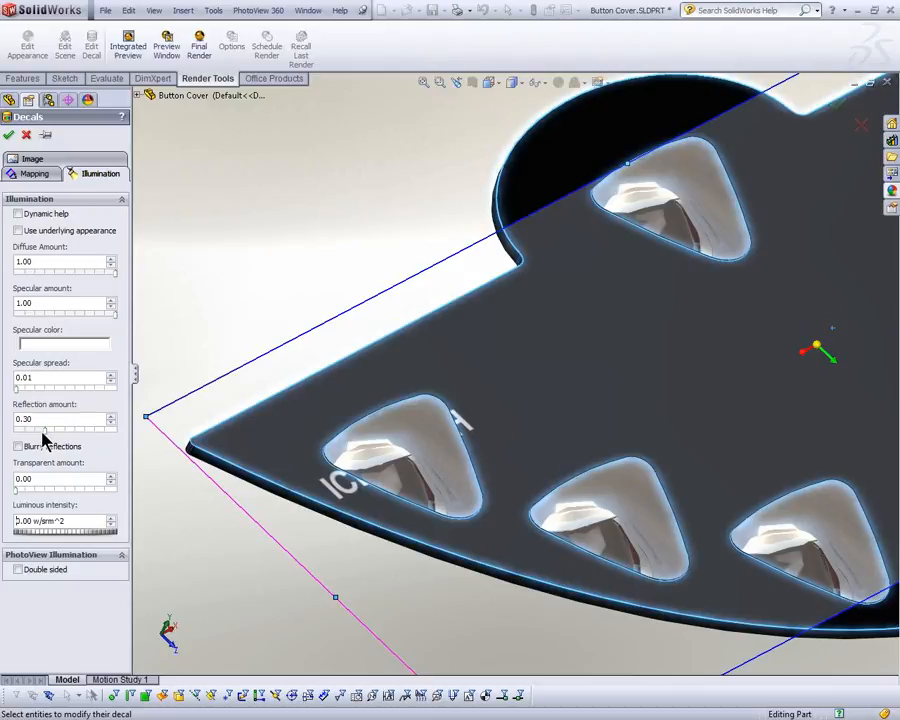
pyautogui.moveTo(41, 431); pyautogui.dragTo(33, 434)
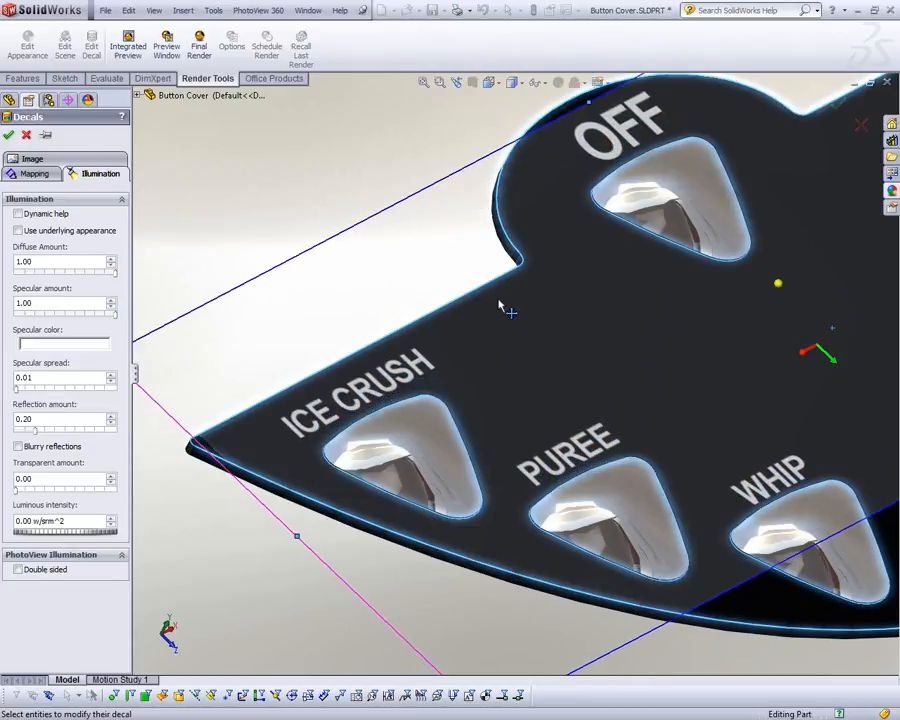
pyautogui.moveTo(484, 411); pyautogui.dragTo(473, 415)
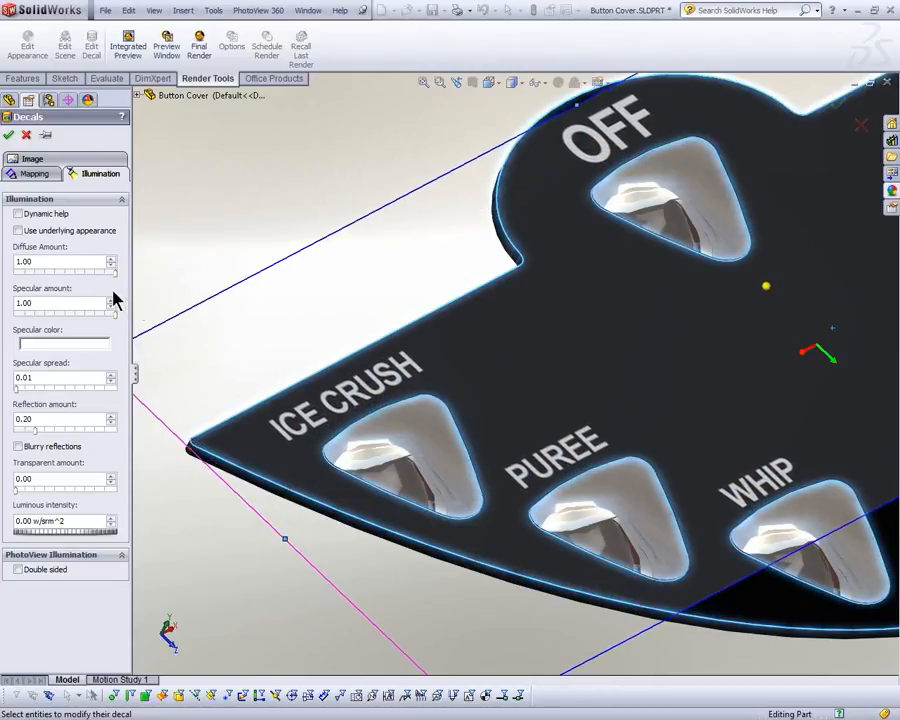
# Step: Set the decal's specular amount to 0.47, its diffuse amount to 0.35 and its reflection amount to 0.16
pyautogui.moveTo(113, 278); pyautogui.dragTo(60, 282)
pyautogui.moveTo(113, 314); pyautogui.dragTo(19, 280)
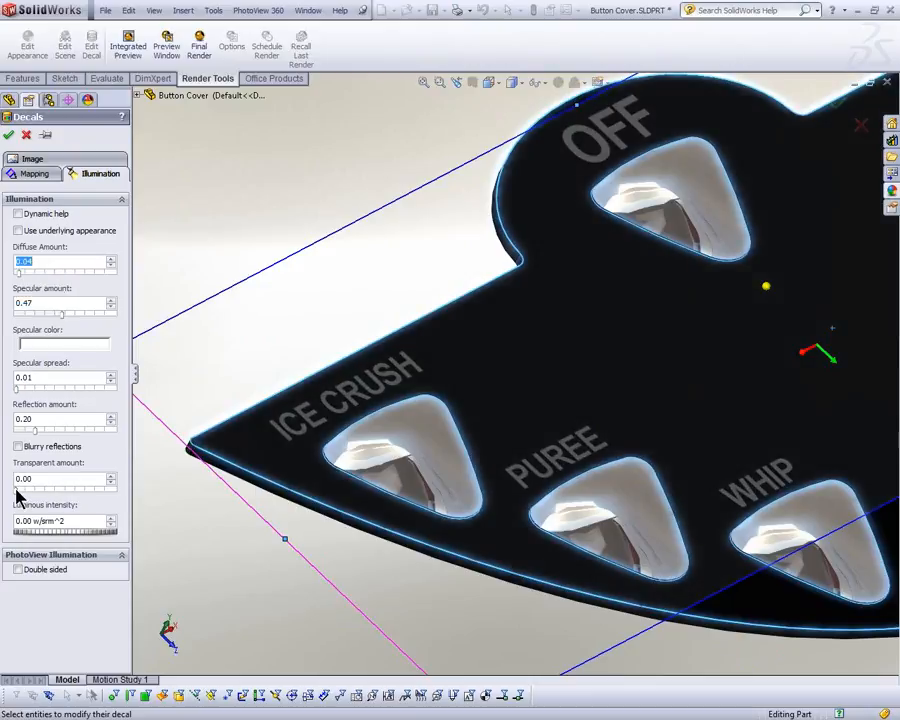
pyautogui.click(48, 434)
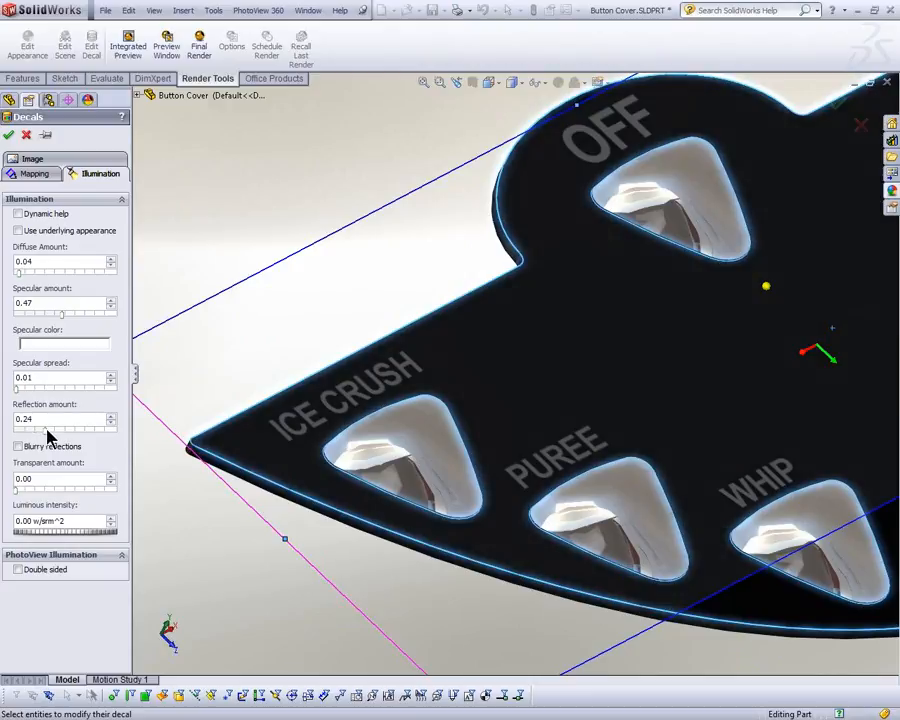
pyautogui.moveTo(46, 430); pyautogui.dragTo(62, 430)
pyautogui.moveTo(19, 273); pyautogui.dragTo(48, 288)
pyautogui.moveTo(68, 432); pyautogui.dragTo(34, 432)
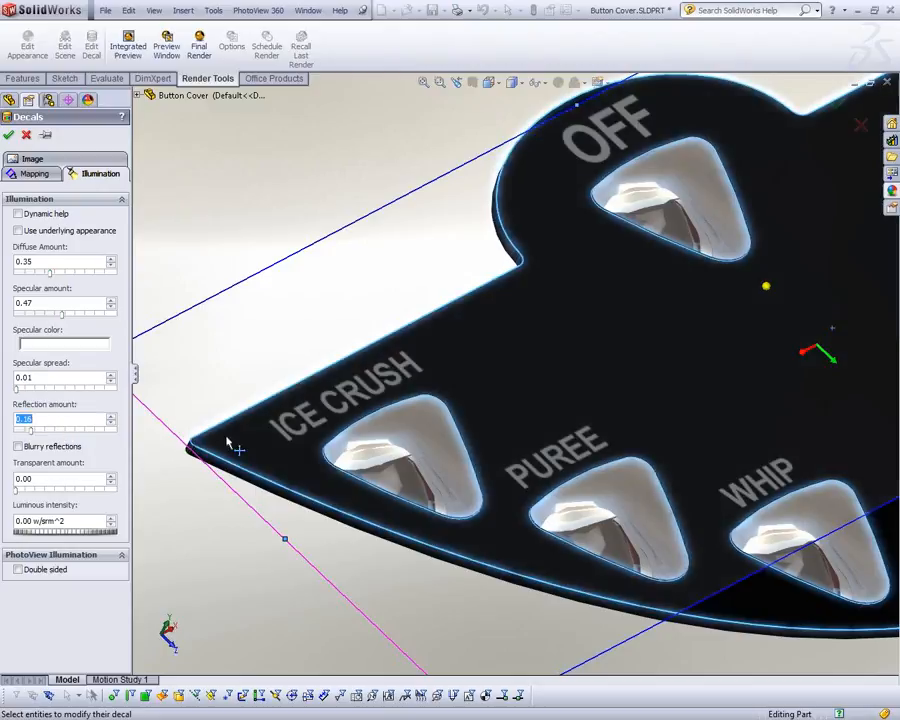
# Step: Set the decal's reflection amount to 0.00 and its diffuse amount to 1.00, and apply the decal
pyautogui.moveTo(344, 474)
pyautogui.mouseDown(button='middle')
pyautogui.moveTo(345, 432)
pyautogui.moveTo(331, 524)
pyautogui.moveTo(336, 494)
pyautogui.mouseUp(button='middle')
pyautogui.scroll(4, 446, 448)
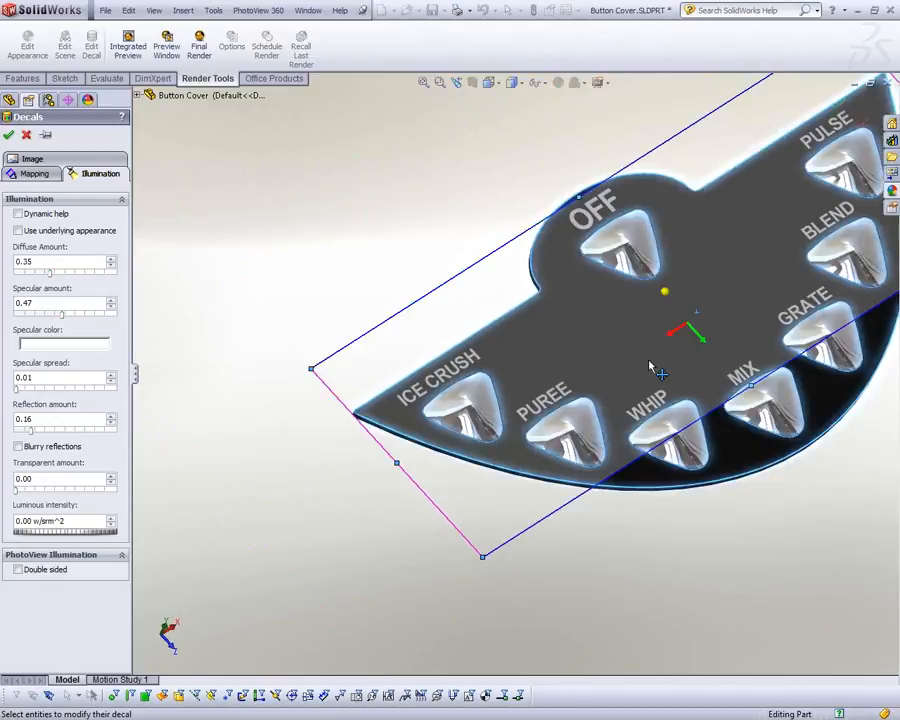
pyautogui.scroll(2, 649, 367)
pyautogui.scroll(-2, 577, 362)
pyautogui.moveTo(334, 560)
pyautogui.mouseDown(button='middle')
pyautogui.moveTo(344, 538)
pyautogui.moveTo(273, 558)
pyautogui.moveTo(289, 546)
pyautogui.moveTo(333, 560)
pyautogui.moveTo(342, 550)
pyautogui.mouseUp(button='middle')
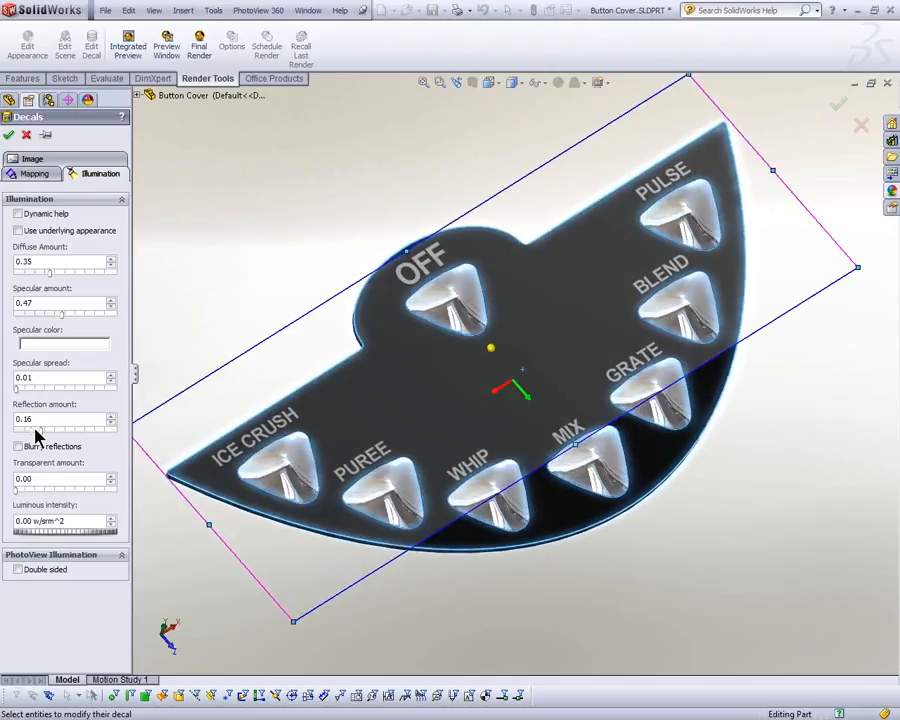
pyautogui.moveTo(36, 435); pyautogui.dragTo(16, 430)
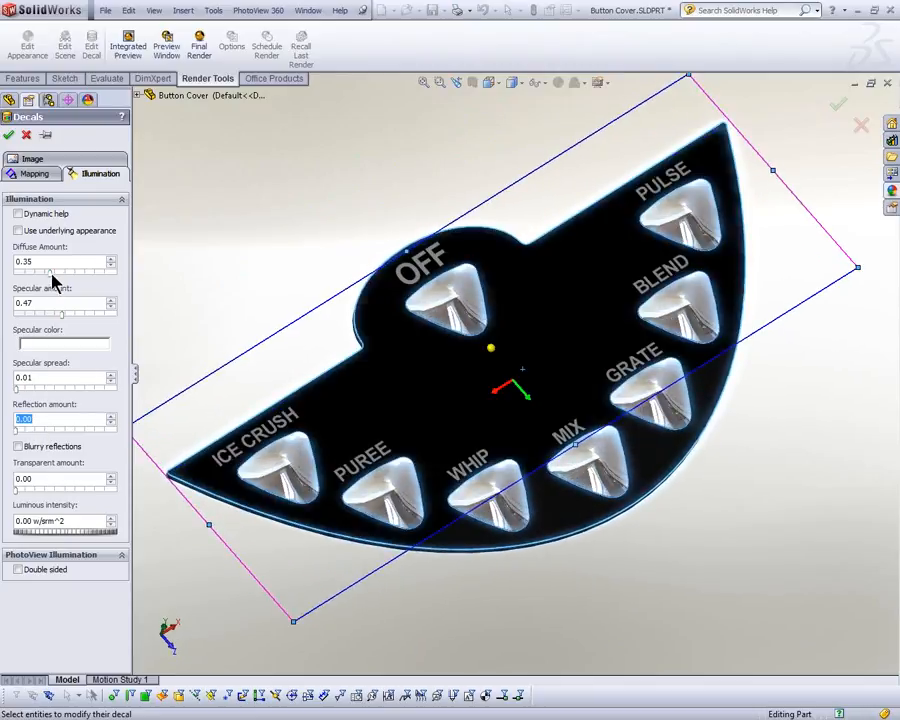
pyautogui.moveTo(72, 282); pyautogui.dragTo(112, 277)
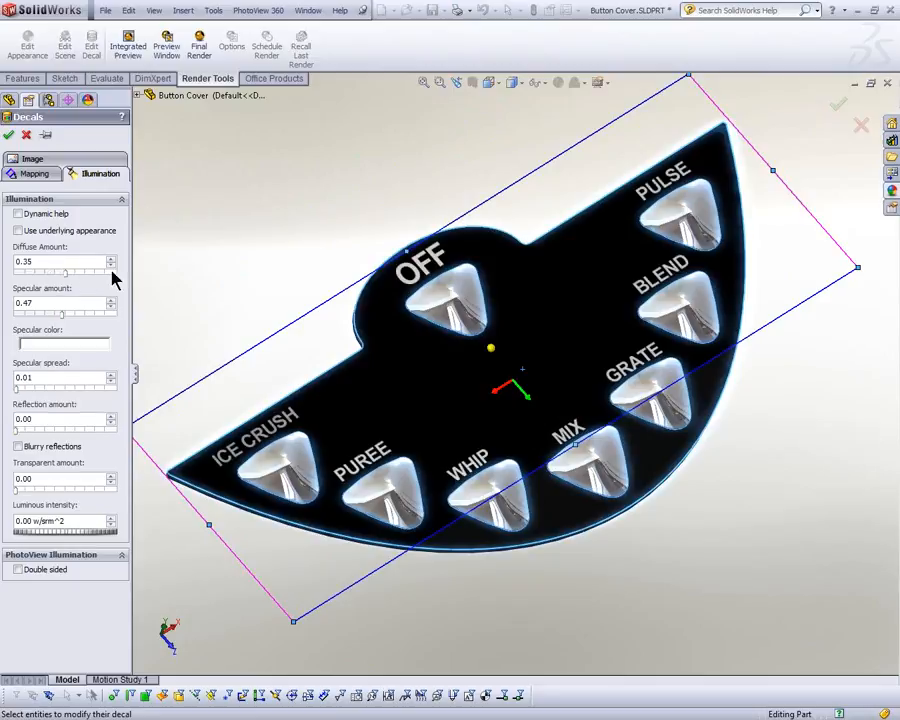
pyautogui.click(9, 135)
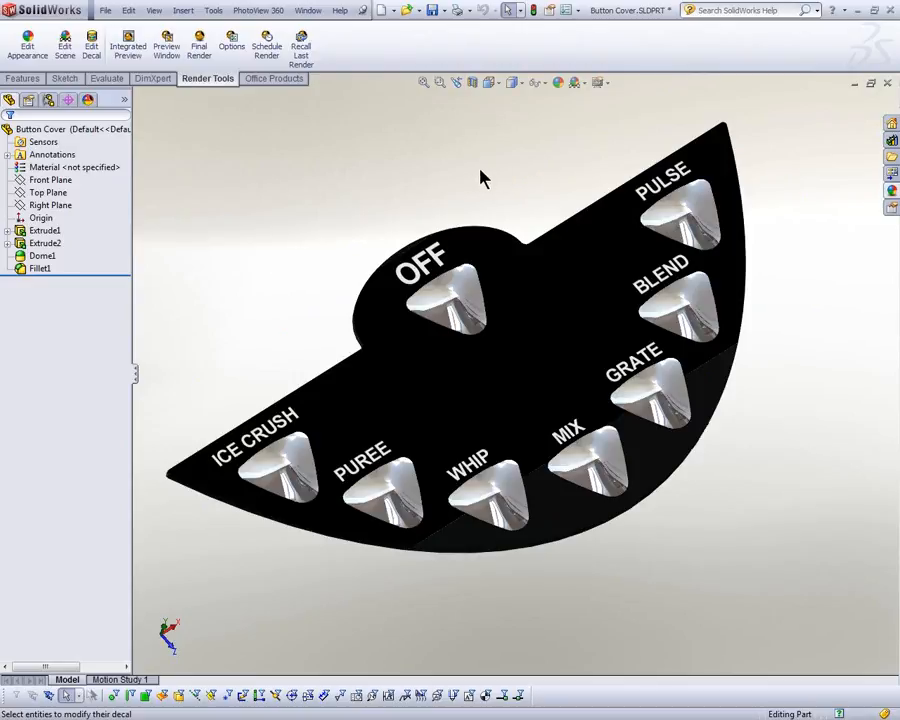
# Step: Switch to the Blender assembly, expand the Button Cover decals and highlight the face carrying the buttons decal
pyautogui.hotkey('ctrl', 'Tab')
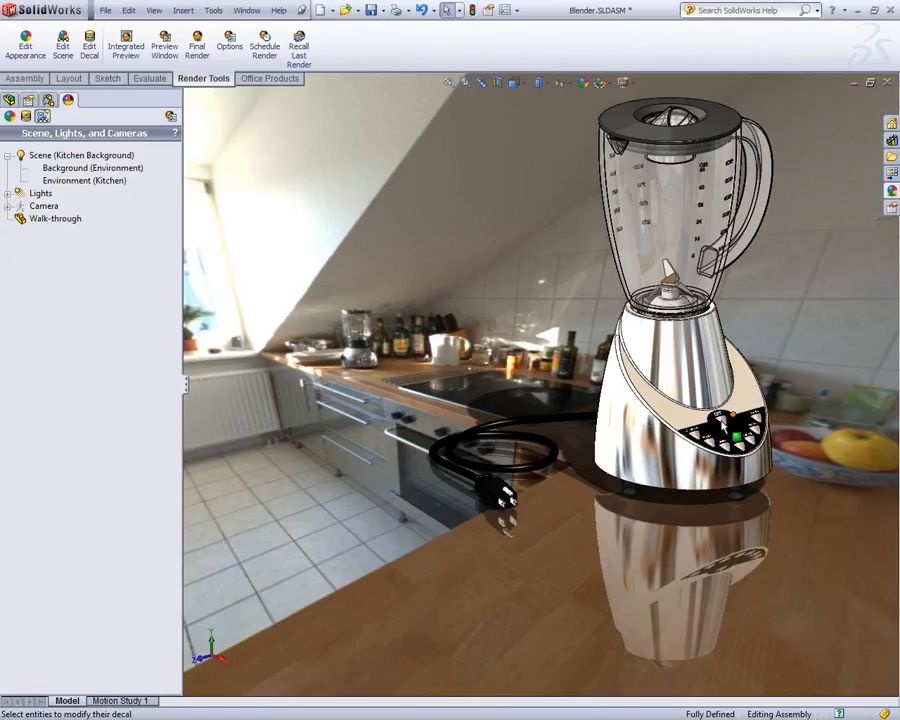
pyautogui.click(42, 156)
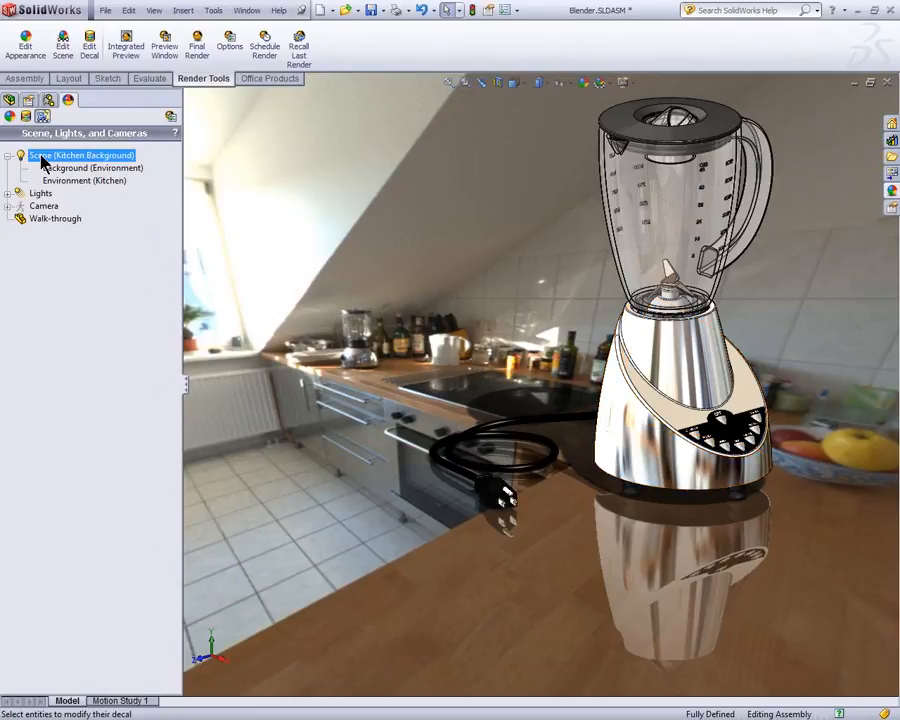
pyautogui.click(26, 116)
pyautogui.click(8, 156)
pyautogui.click(20, 168)
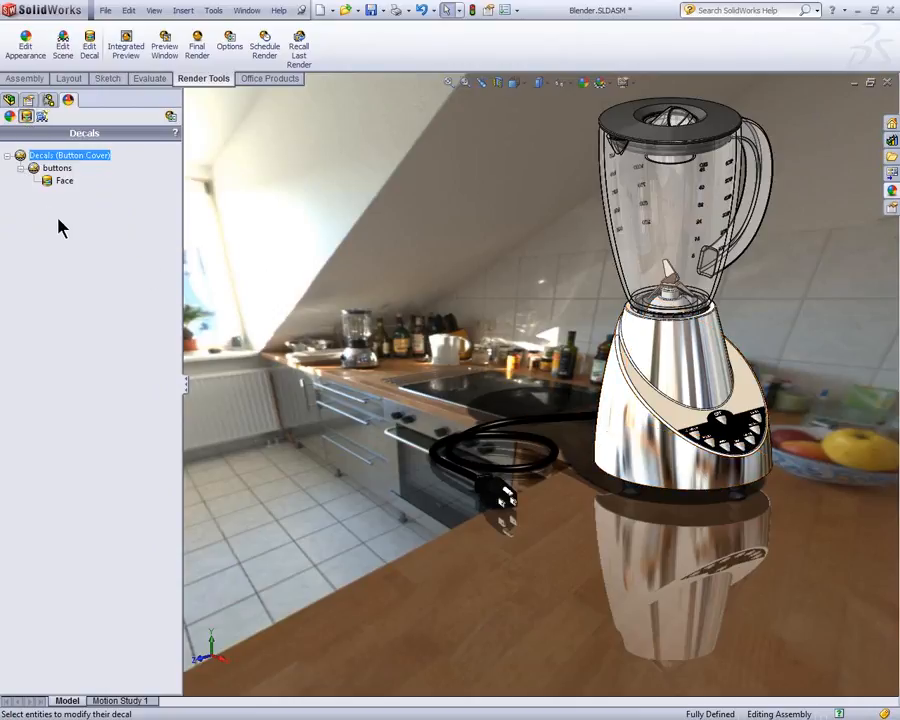
pyautogui.click(56, 181)
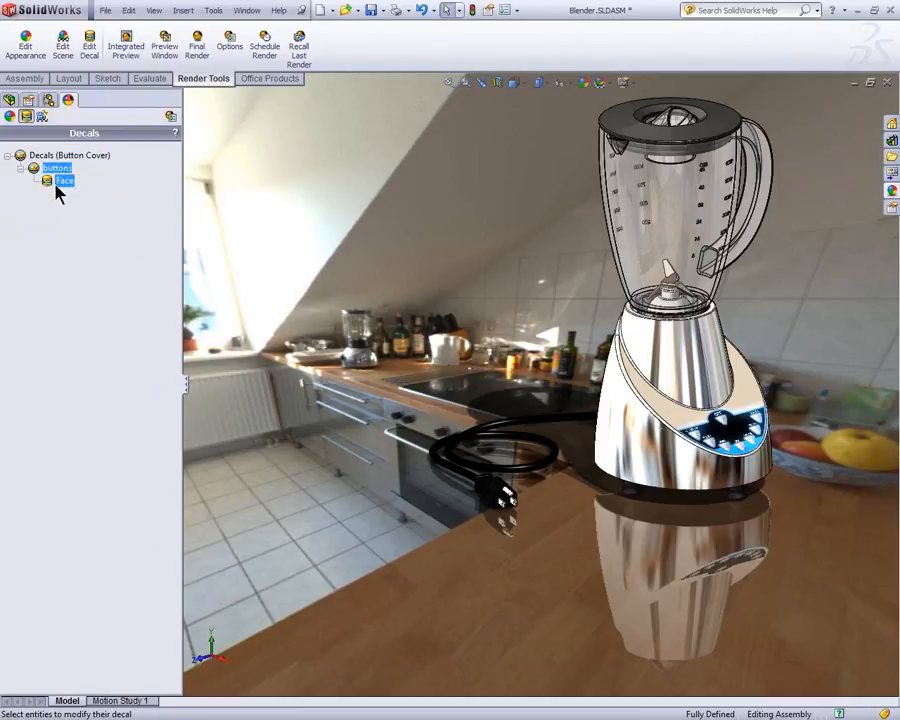
pyautogui.click(105, 211)
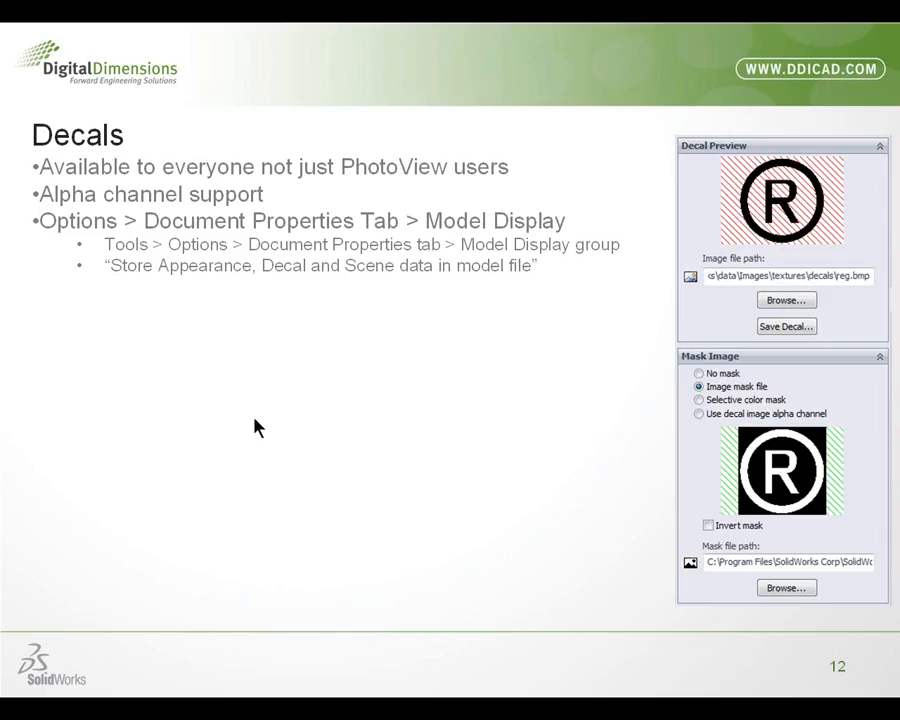
pyautogui.click(255, 420)
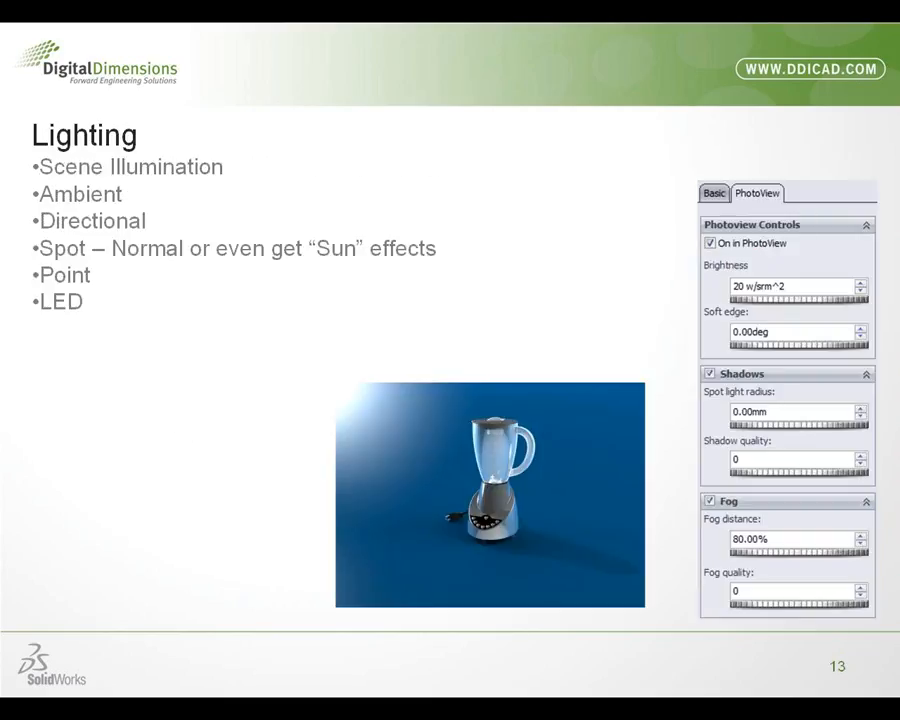
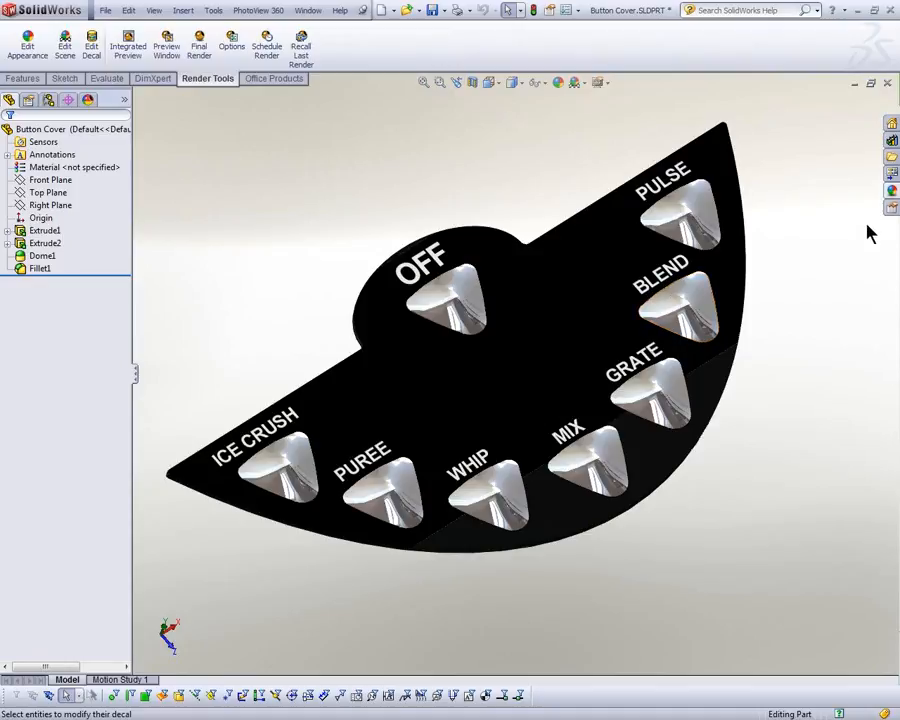
# Step: Try to apply the Amber LED light appearance to the dome of the OFF button
pyautogui.moveTo(797, 357); pyautogui.dragTo(677, 321, button='middle')
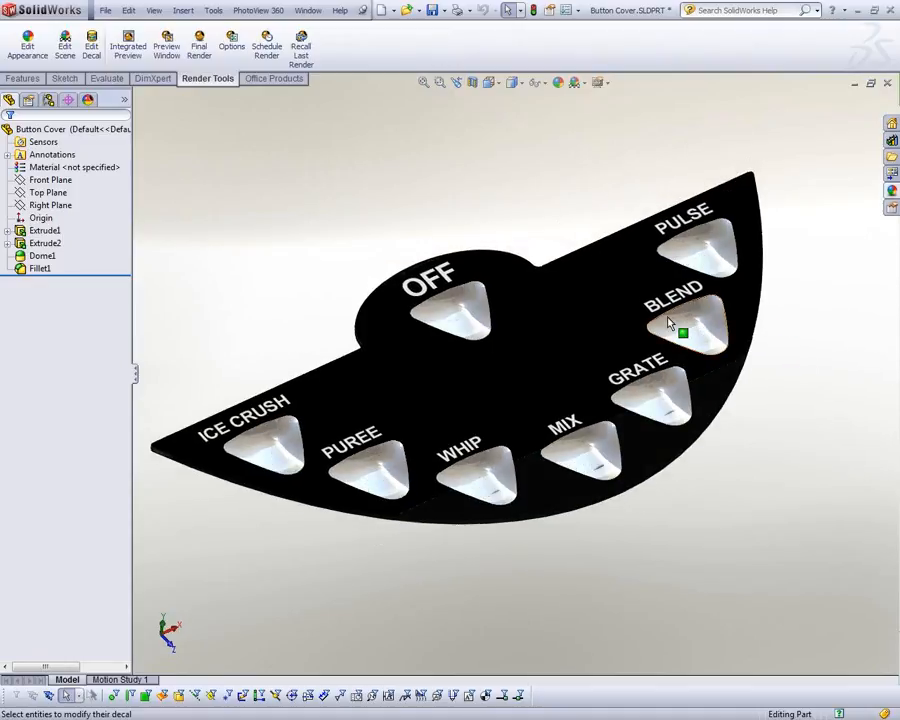
pyautogui.click(497, 320)
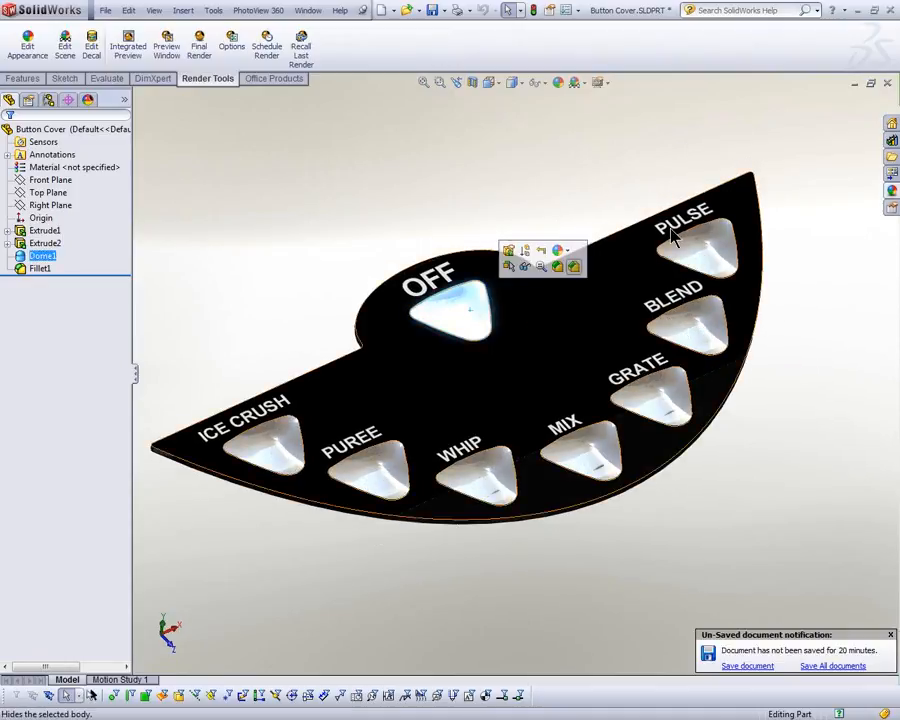
pyautogui.click(838, 232)
pyautogui.click(893, 196)
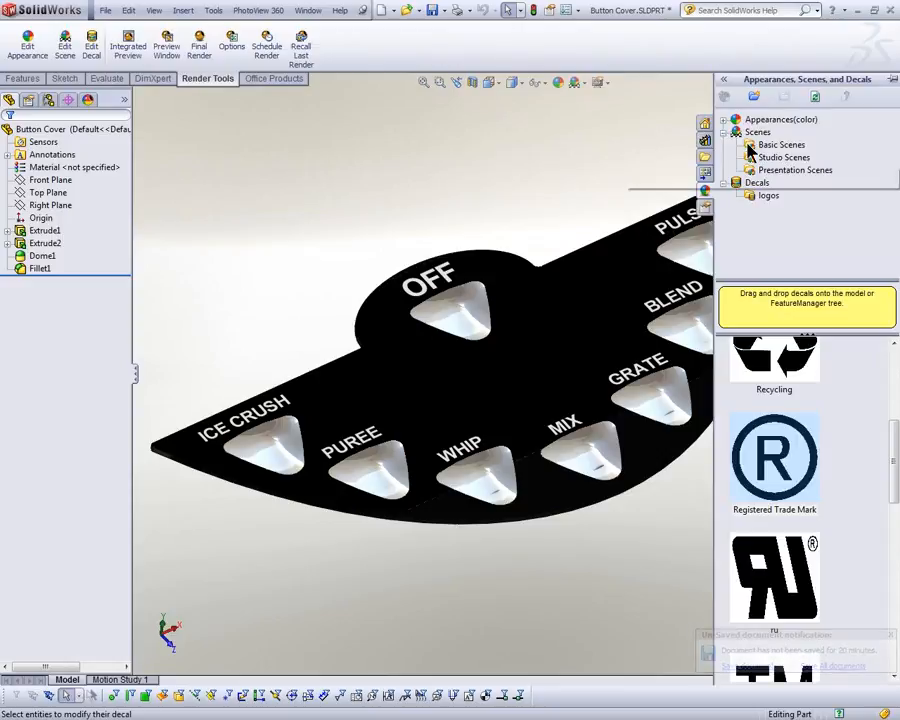
pyautogui.click(724, 120)
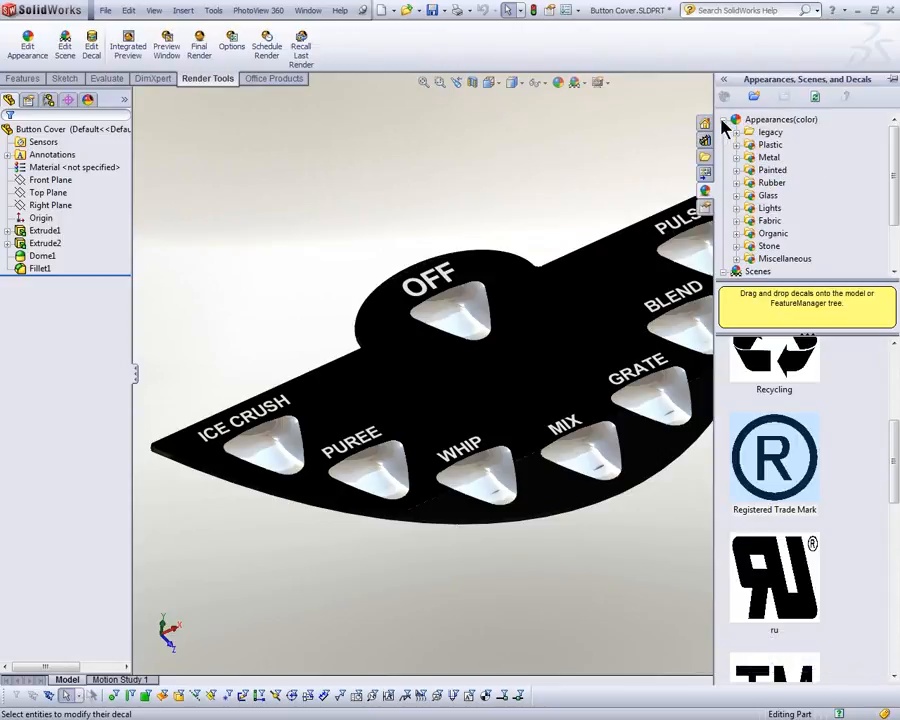
pyautogui.click(738, 208)
pyautogui.click(779, 220)
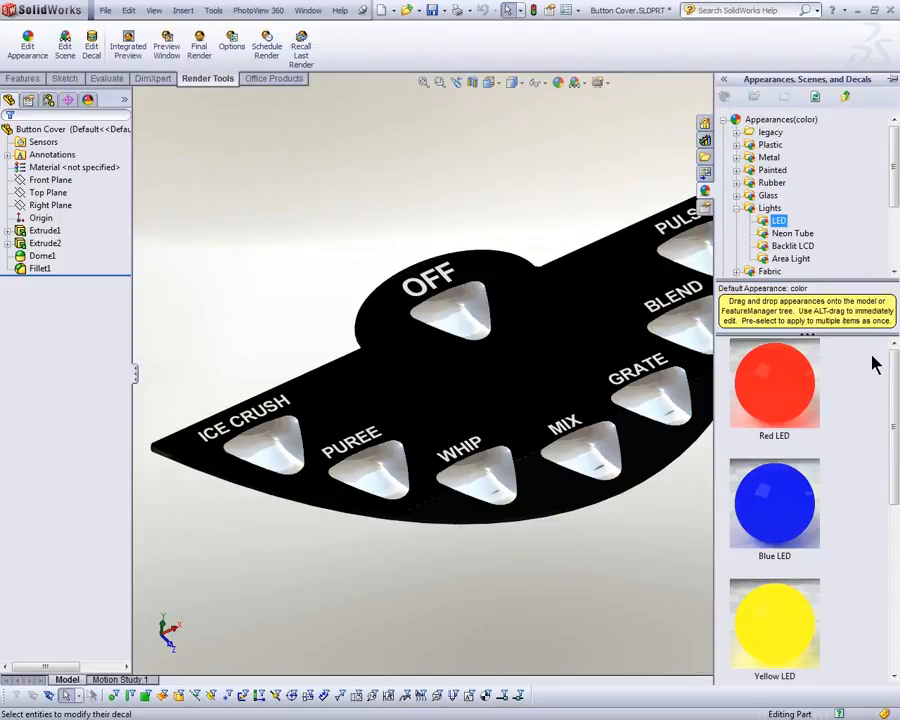
pyautogui.moveTo(893, 370); pyautogui.dragTo(897, 536)
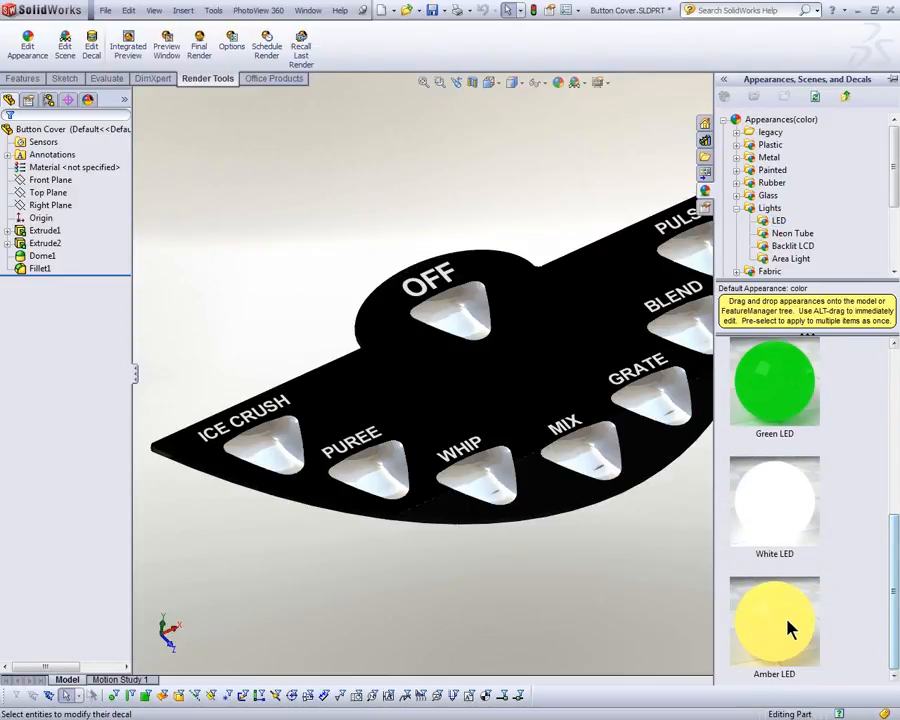
pyautogui.moveTo(785, 636); pyautogui.dragTo(468, 318)
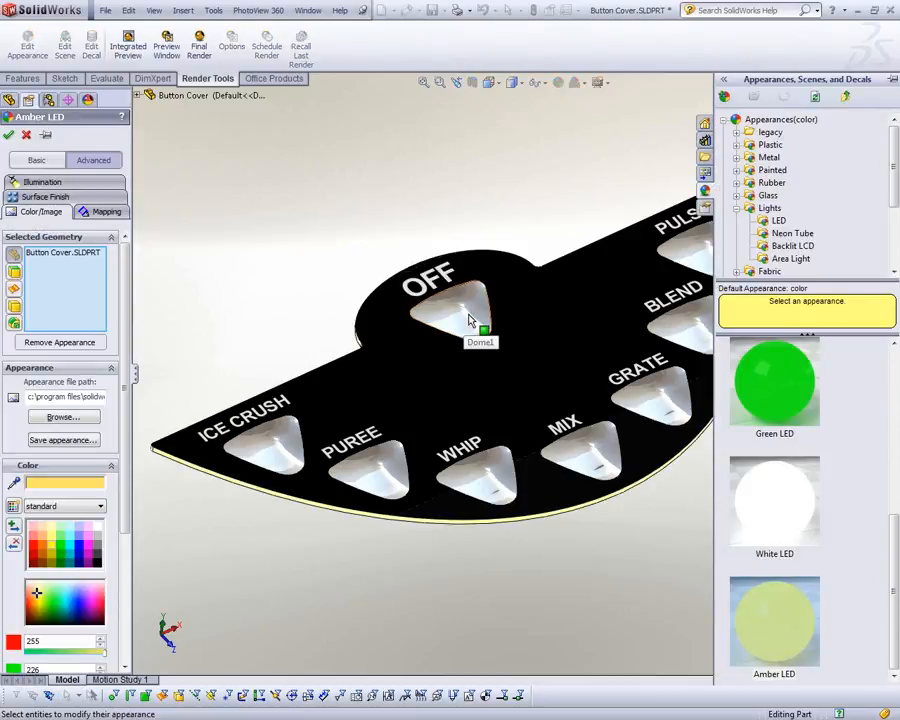
pyautogui.click(15, 273)
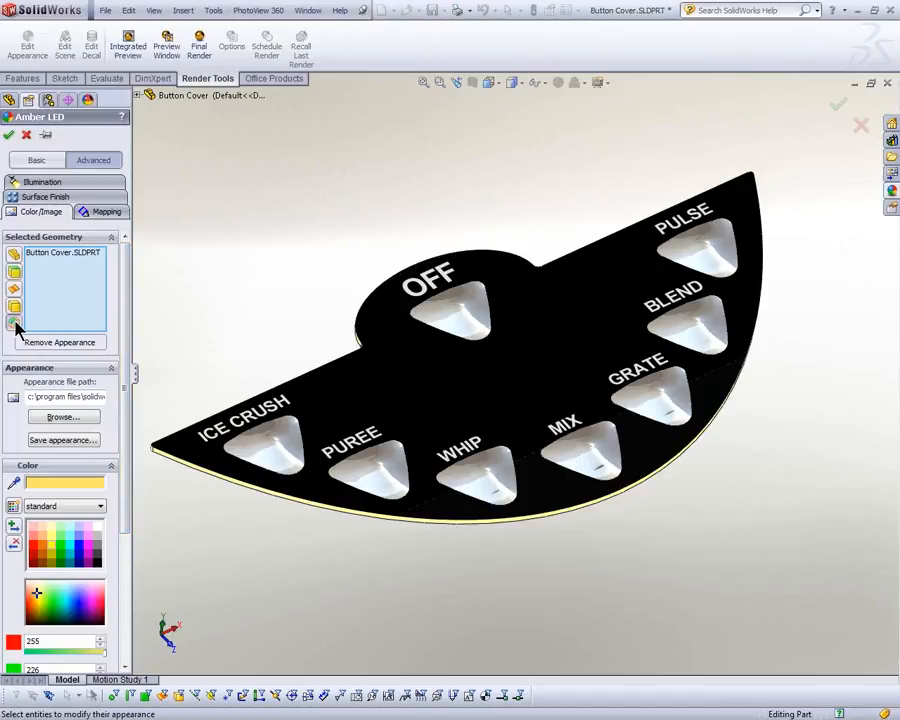
pyautogui.click(26, 134)
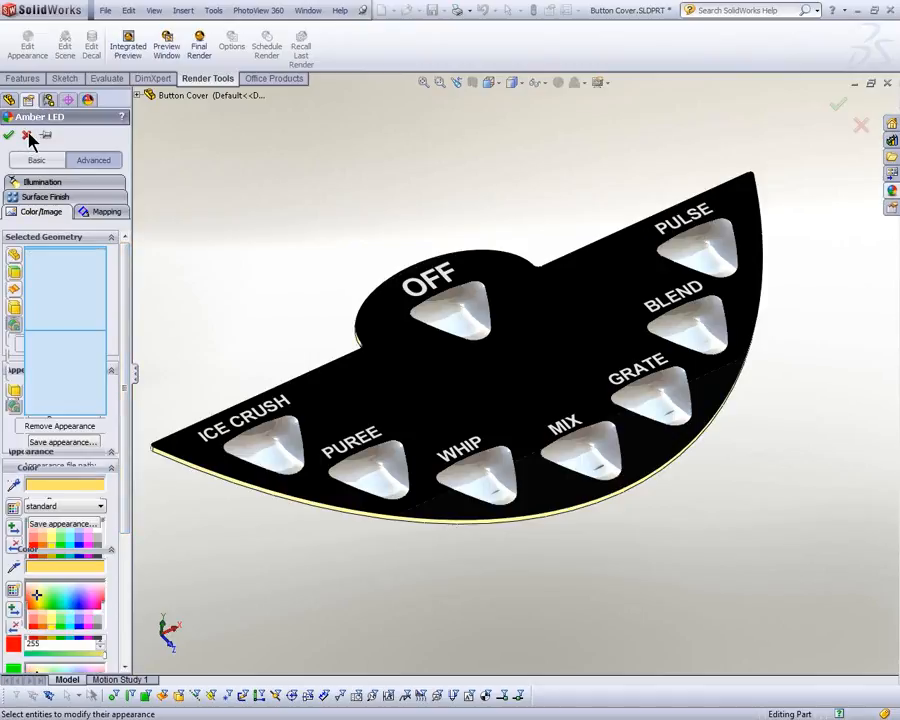
# Step: Show the display pane beside the widened feature tree and open the Dome1 feature's appearance for editing
pyautogui.moveTo(130, 196); pyautogui.dragTo(197, 196)
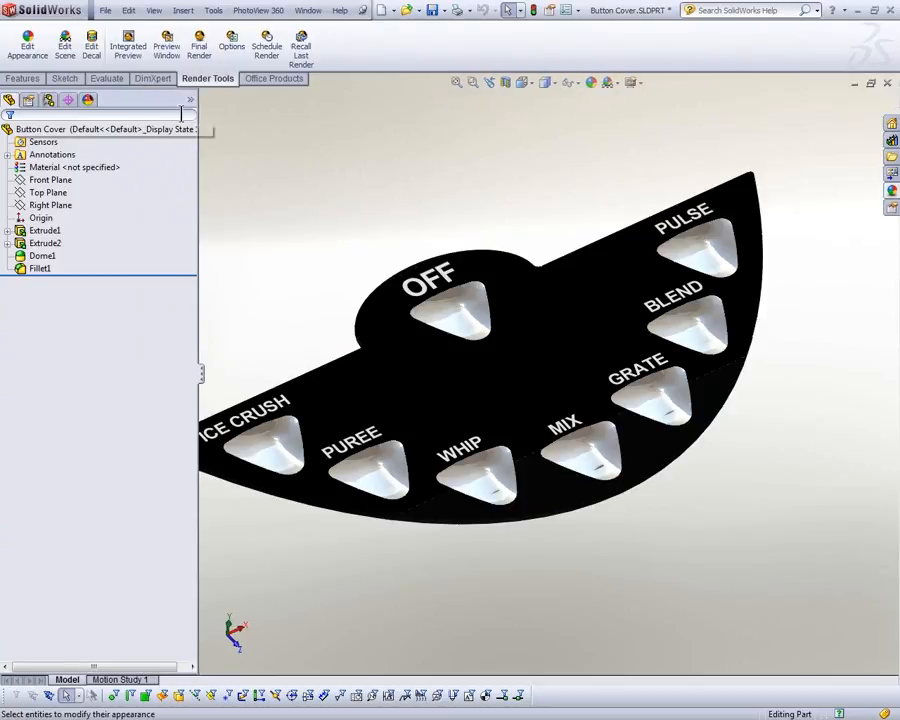
pyautogui.click(191, 101)
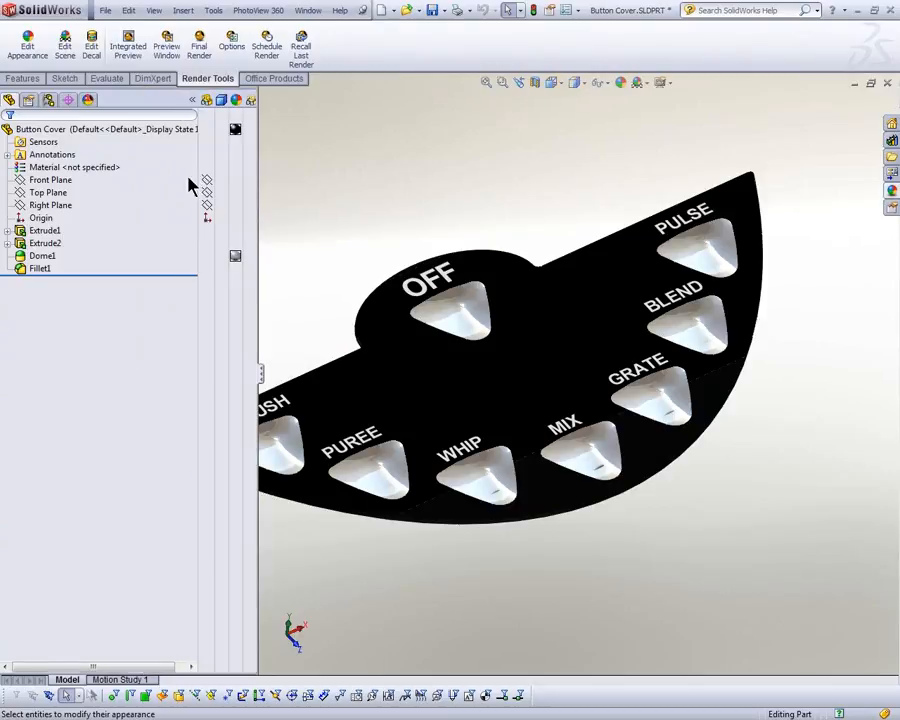
pyautogui.click(242, 260)
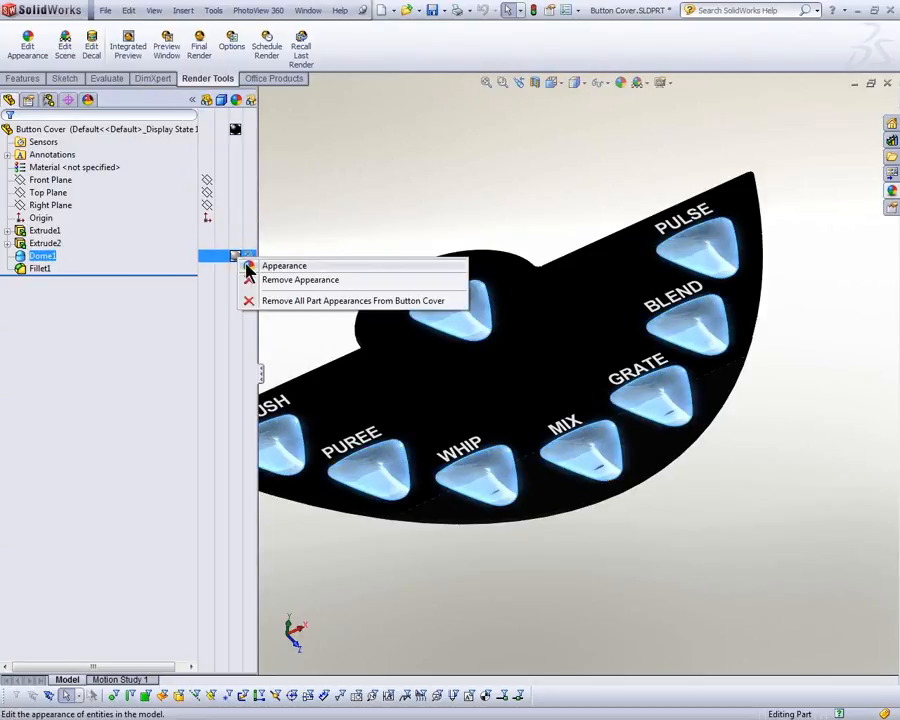
pyautogui.click(250, 266)
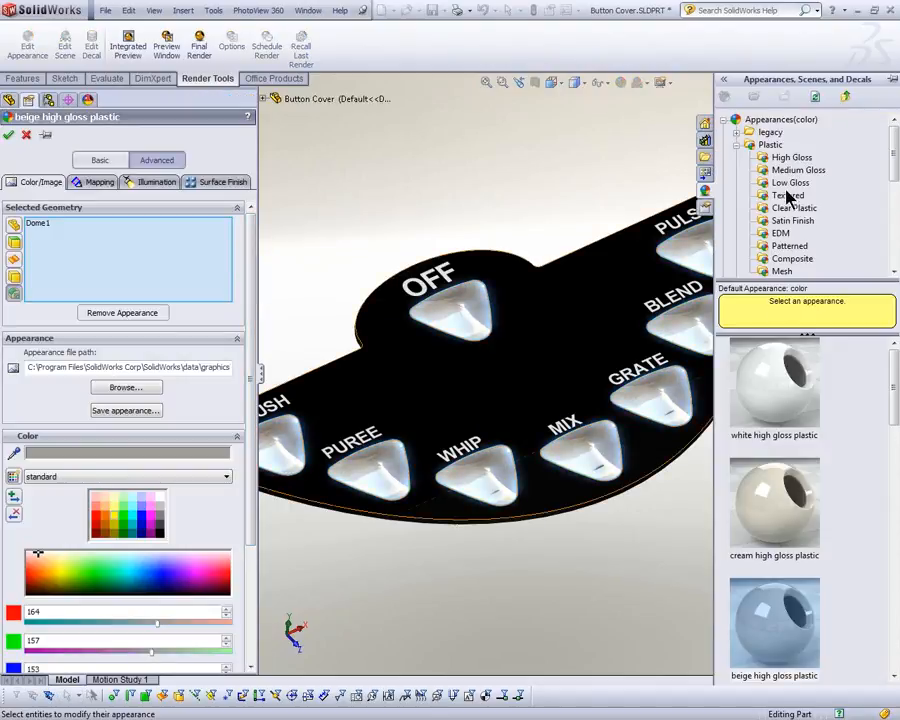
# Step: Apply the Yellow LED light appearance to Dome1, reviewing its illumination settings before accepting
pyautogui.click(738, 145)
pyautogui.click(778, 220)
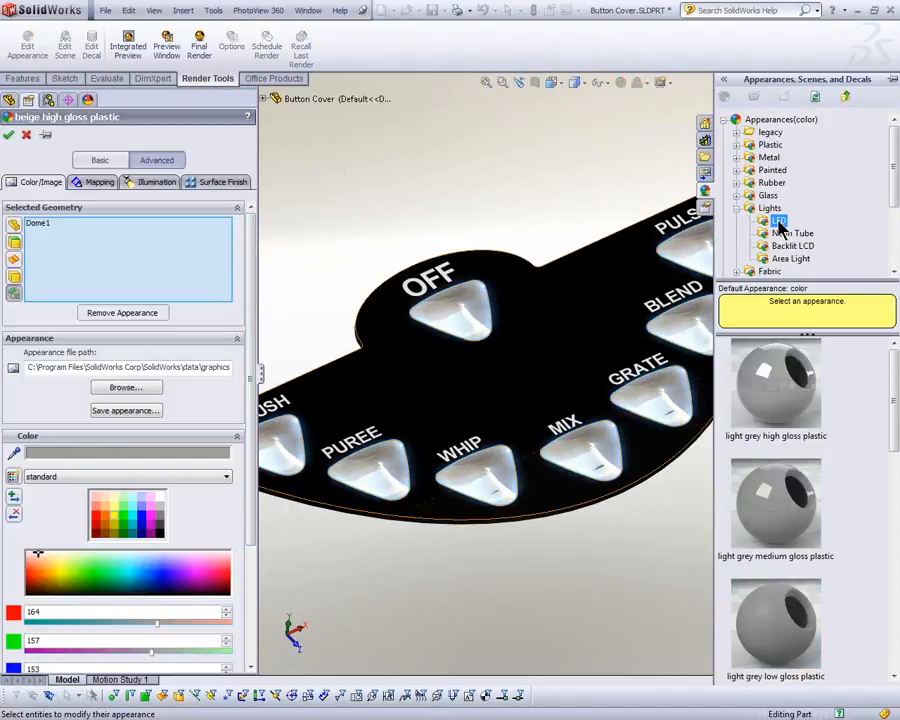
pyautogui.scroll(-3, 878, 495)
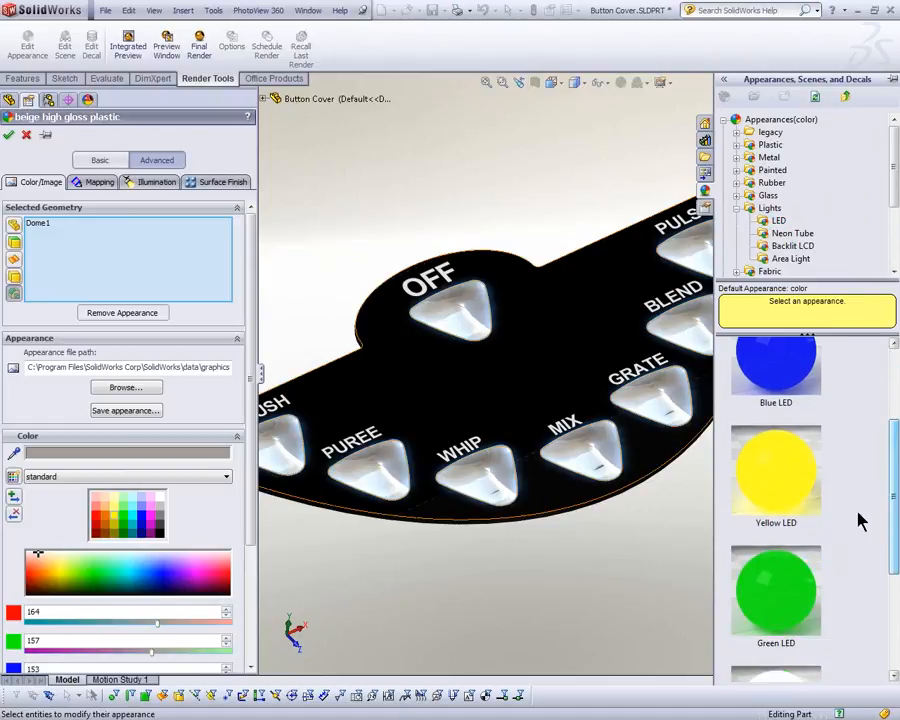
pyautogui.click(770, 490)
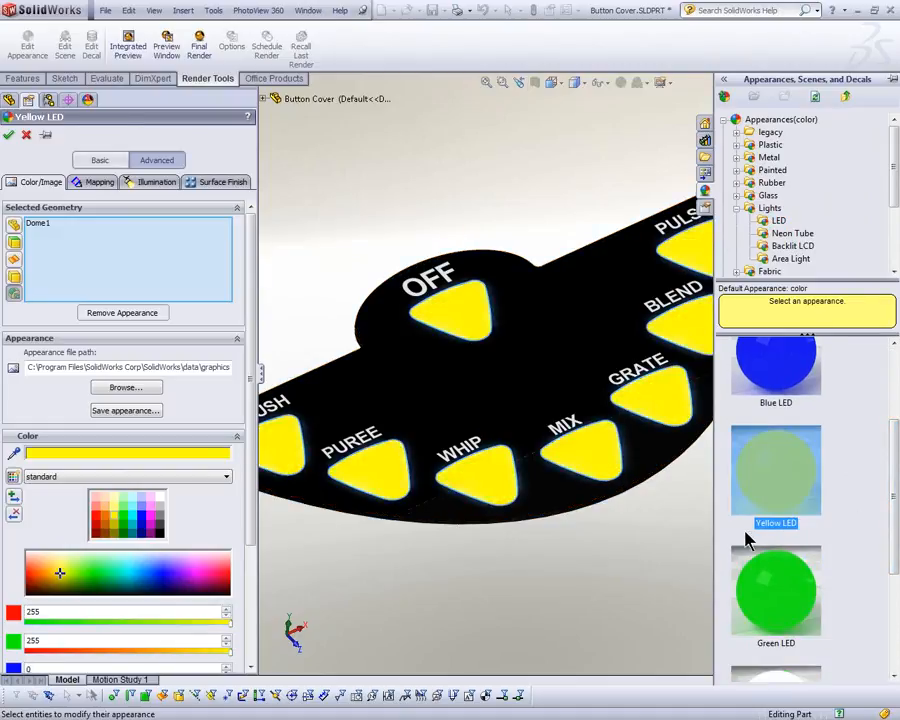
pyautogui.click(155, 186)
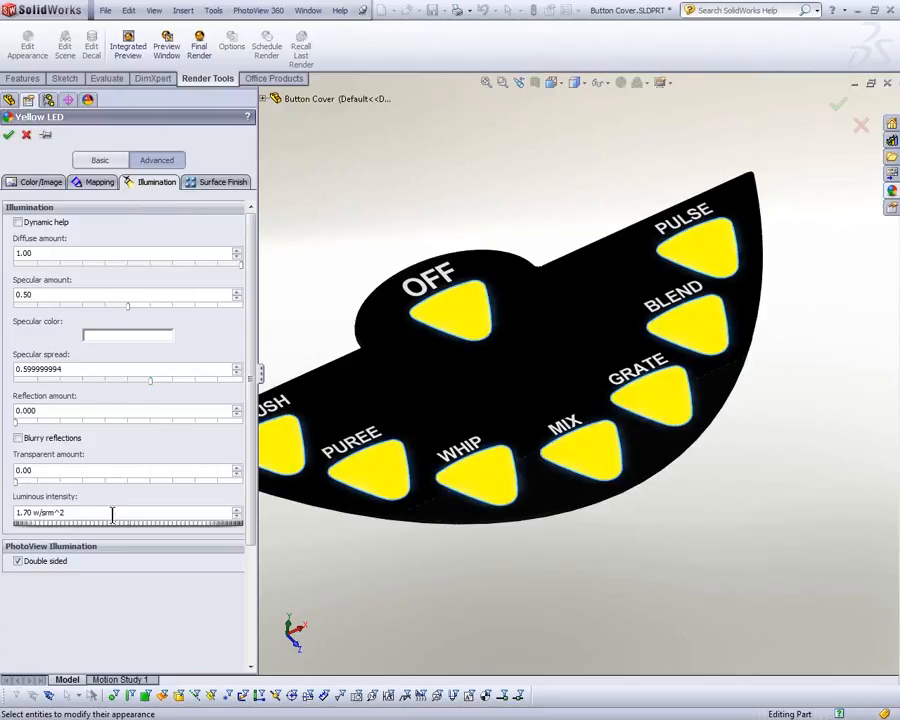
pyautogui.click(9, 134)
# Step: Close the Button Cover part and return to the Blender assembly
pyautogui.moveTo(358, 237)
pyautogui.mouseDown(button='middle')
pyautogui.moveTo(392, 173)
pyautogui.moveTo(357, 237)
pyautogui.mouseUp(button='middle')
pyautogui.click(887, 82)
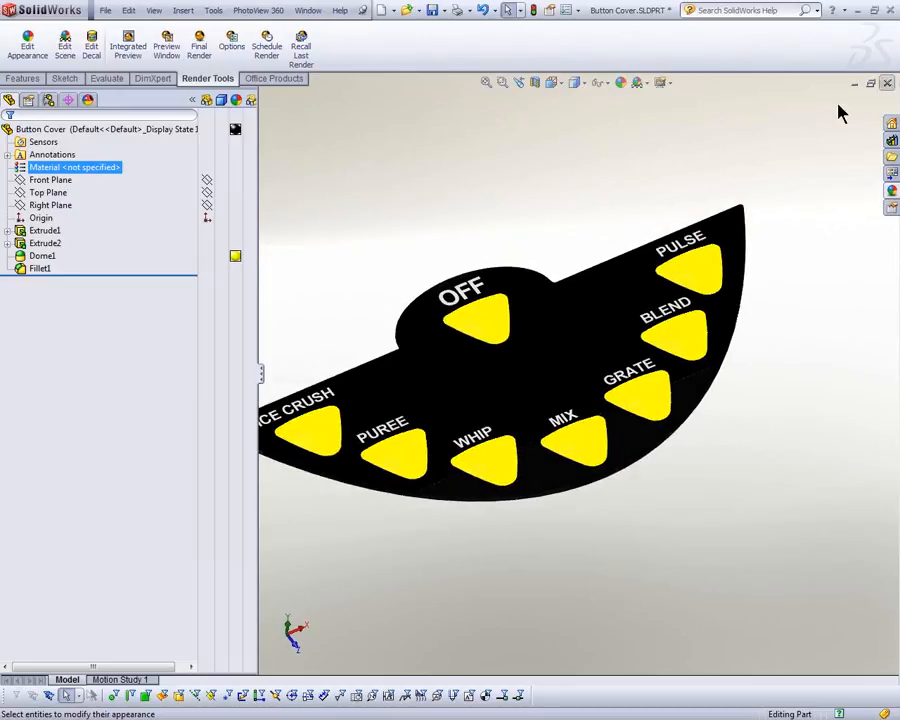
pyautogui.click(442, 392)
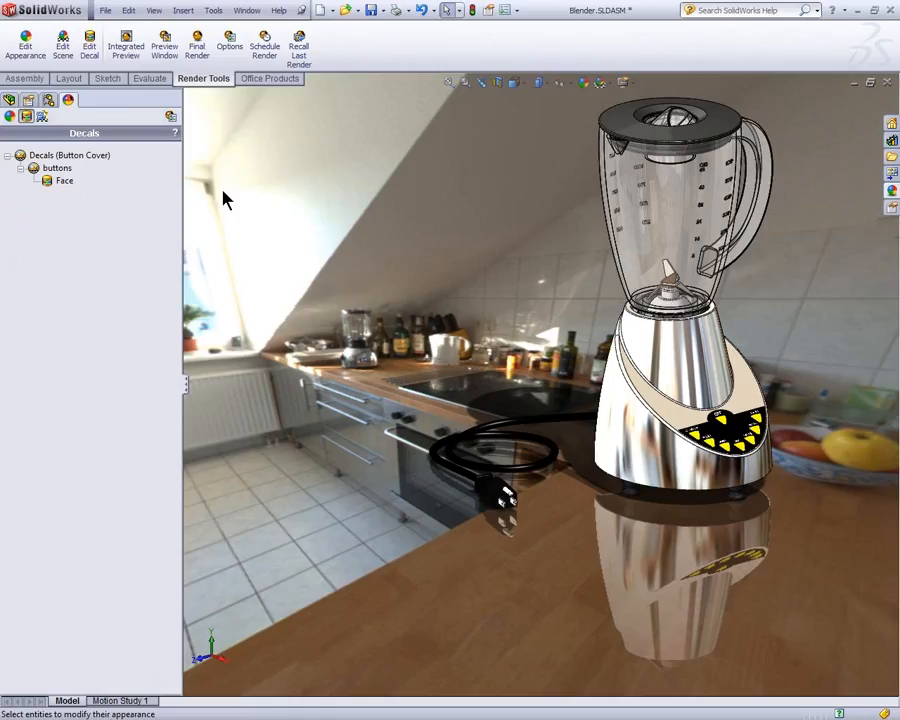
# Step: Display the assembly's scene, lights and cameras and review the options for the Kitchen Background scene
pyautogui.click(42, 116)
pyautogui.click(8, 155)
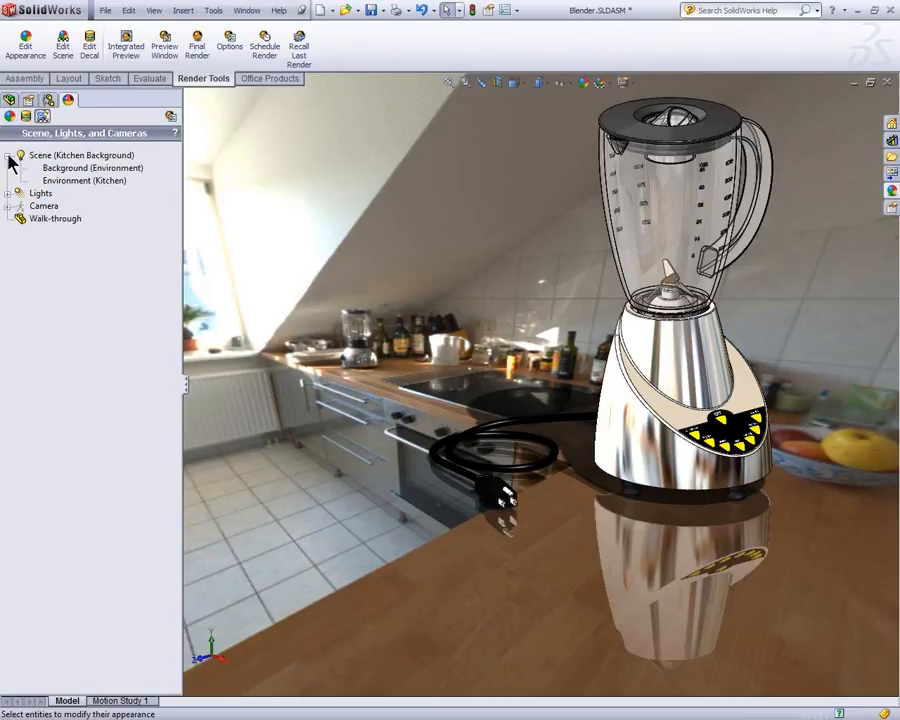
pyautogui.click(8, 155)
pyautogui.rightClick(42, 156)
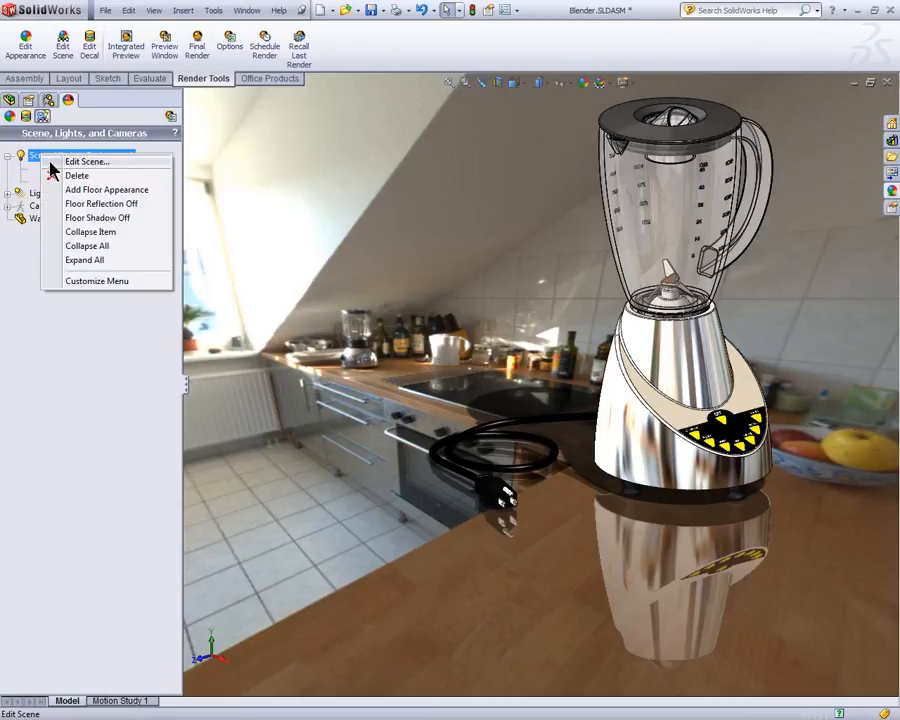
pyautogui.click(8, 157)
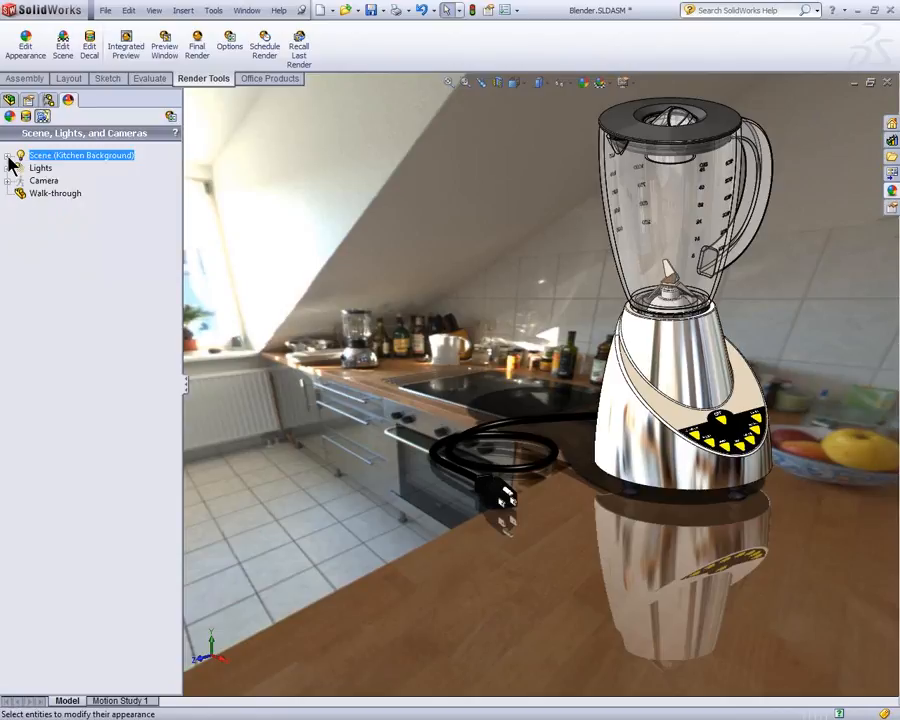
# Step: Expand the lights, review the Scene Illumination options and turn off the Ambient light in SolidWorks
pyautogui.click(8, 168)
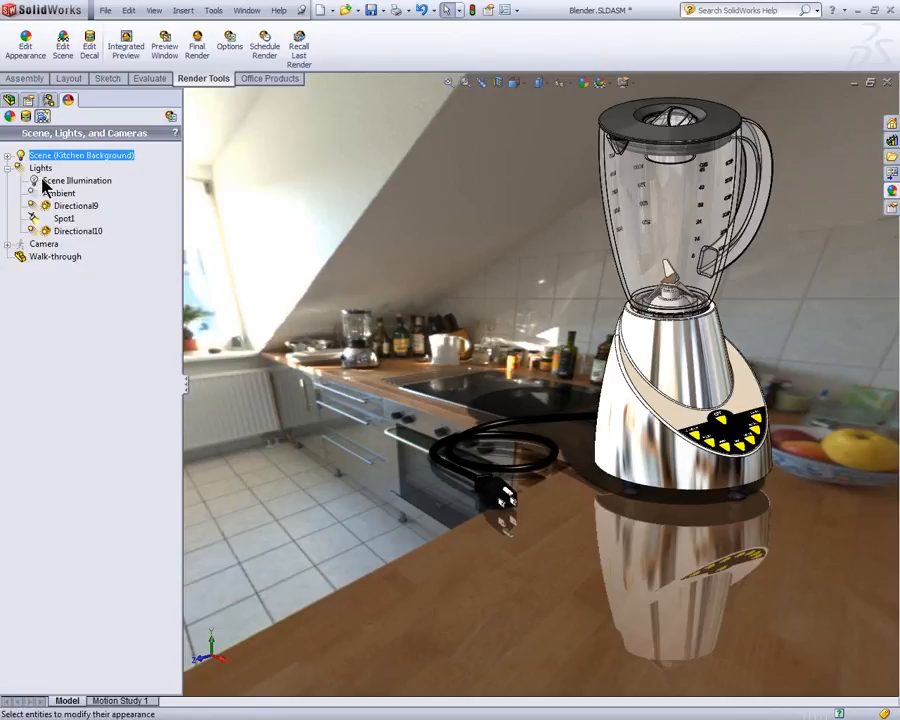
pyautogui.rightClick(48, 182)
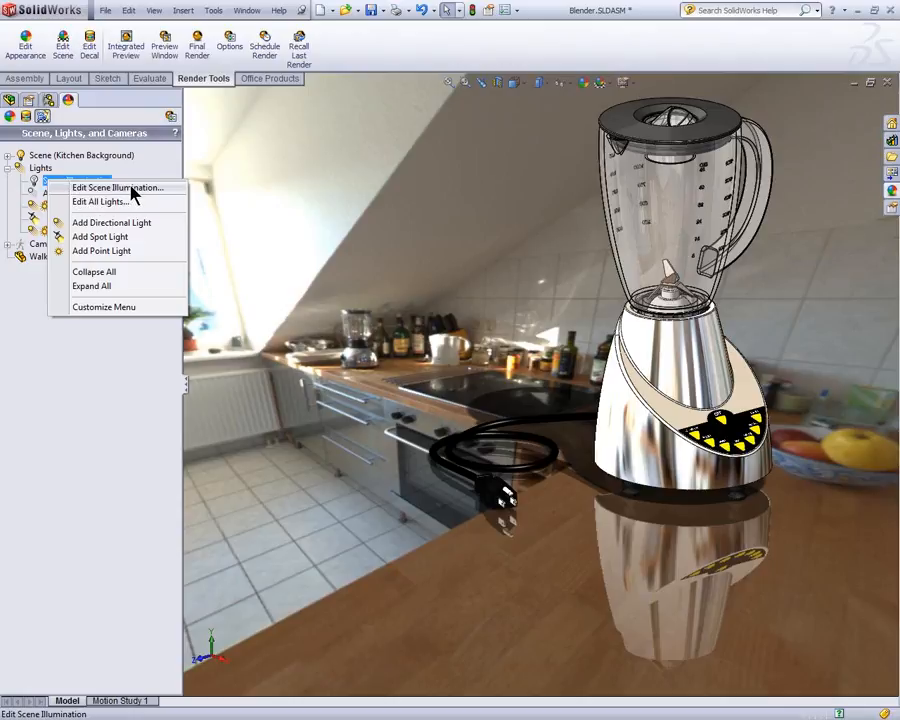
pyautogui.click(33, 169)
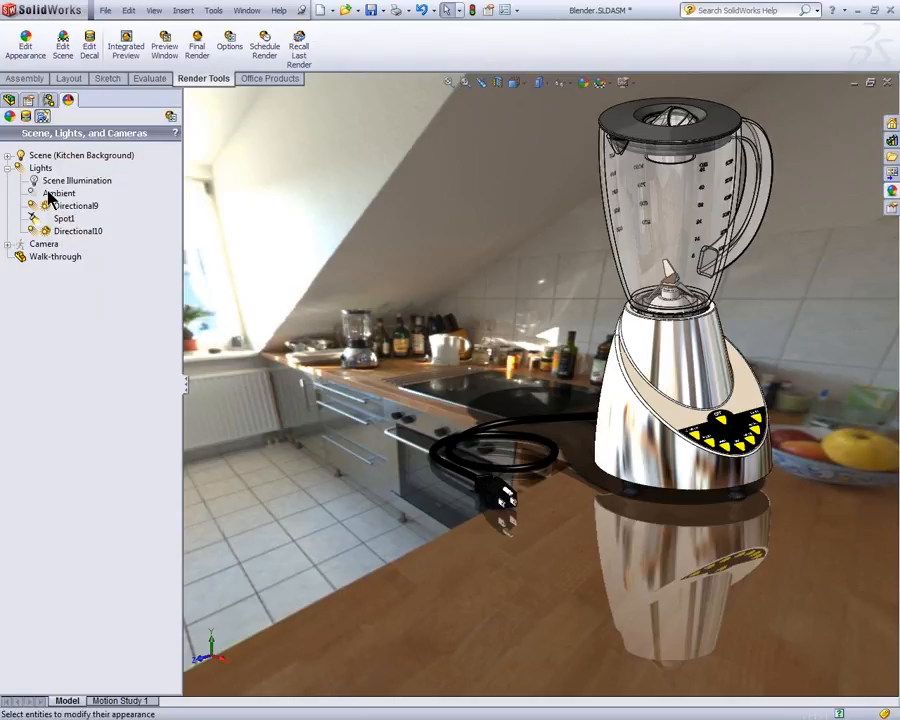
pyautogui.rightClick(53, 197)
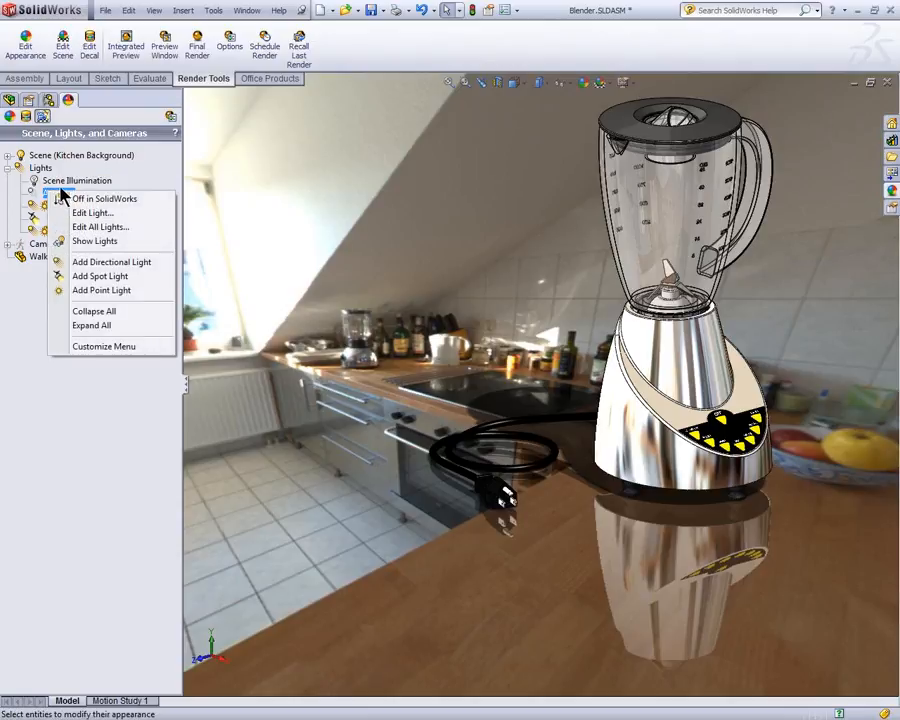
pyautogui.click(82, 202)
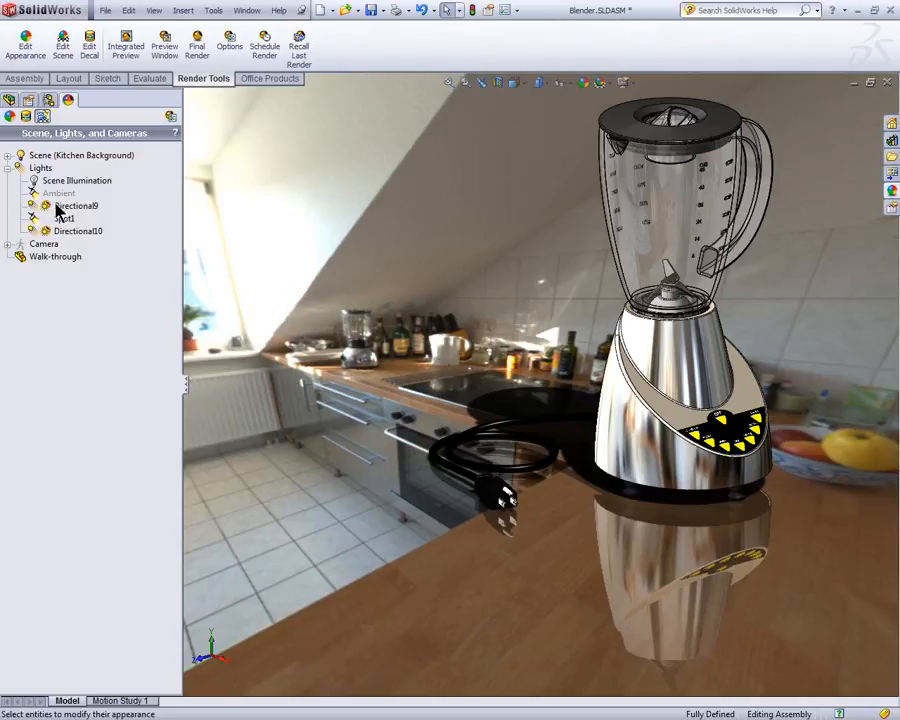
# Step: Open the PhotoView 360 preview window and move it clear of the lights list and the blender model
pyautogui.click(166, 50)
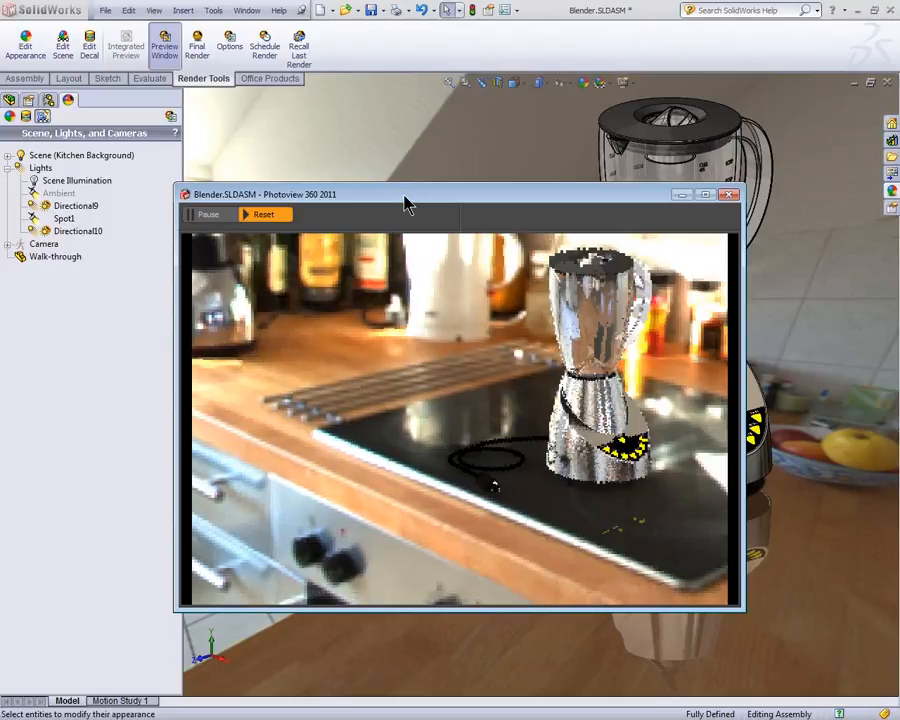
pyautogui.moveTo(405, 204); pyautogui.dragTo(509, 262)
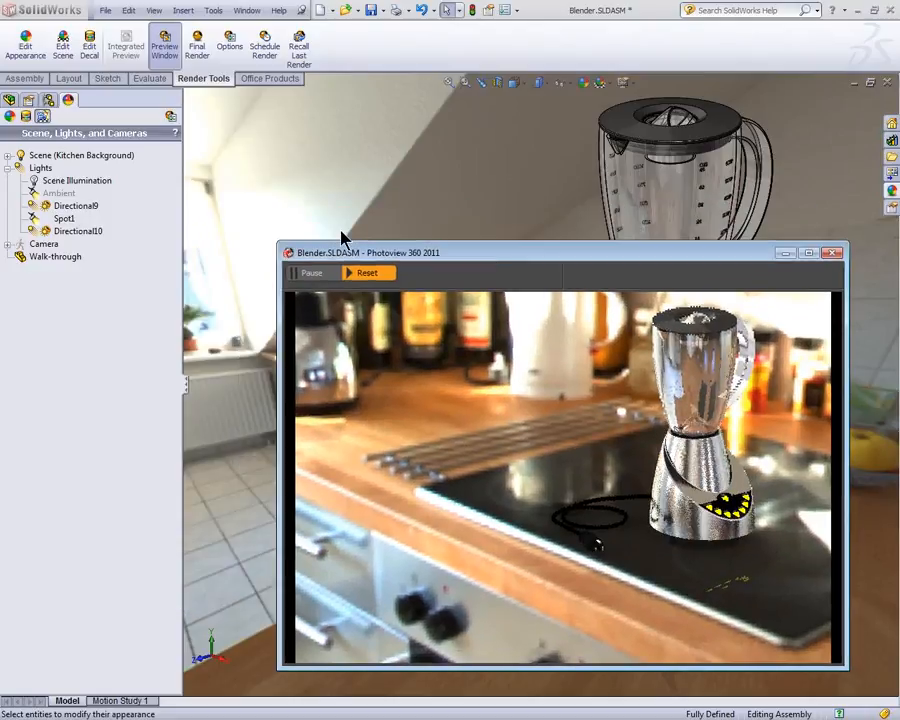
pyautogui.rightClick(72, 210)
pyautogui.moveTo(452, 260); pyautogui.dragTo(166, 376)
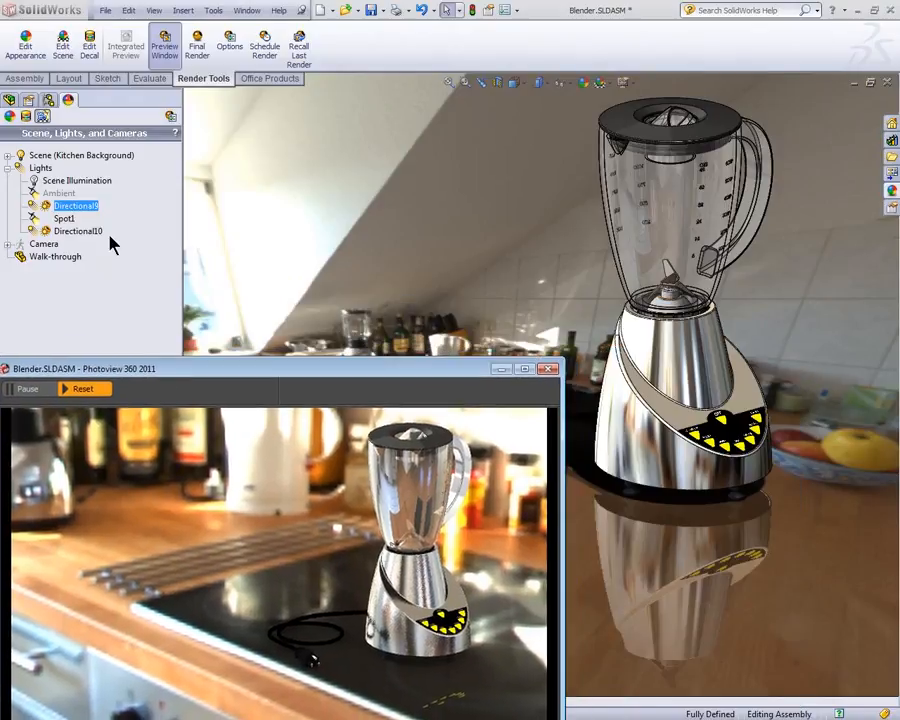
# Step: Turn the Directional9 light off in SolidWorks and back on to compare the model display with the preview
pyautogui.rightClick(74, 208)
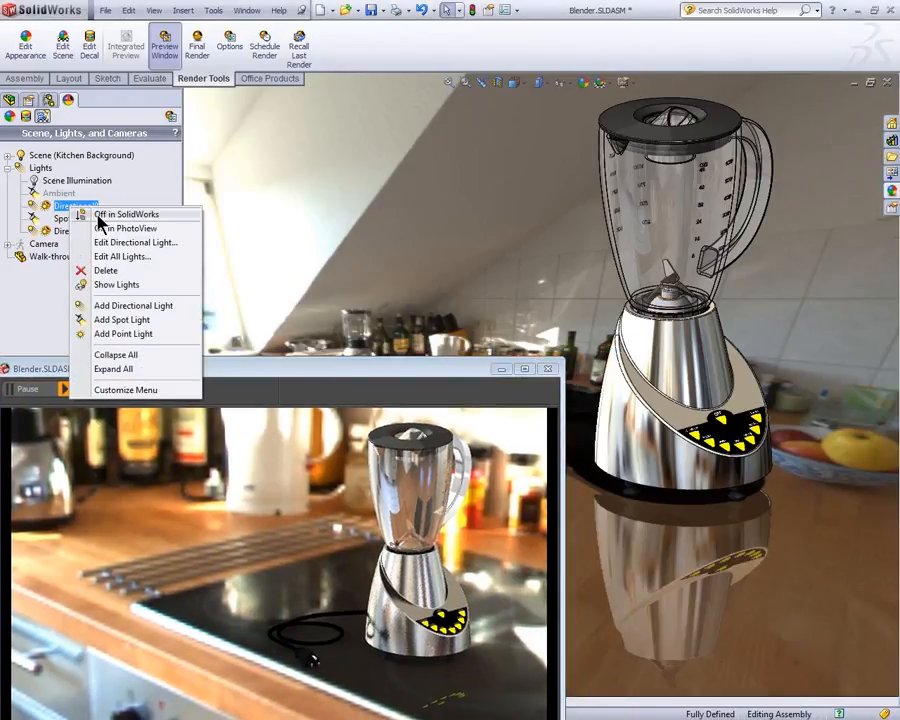
pyautogui.click(99, 215)
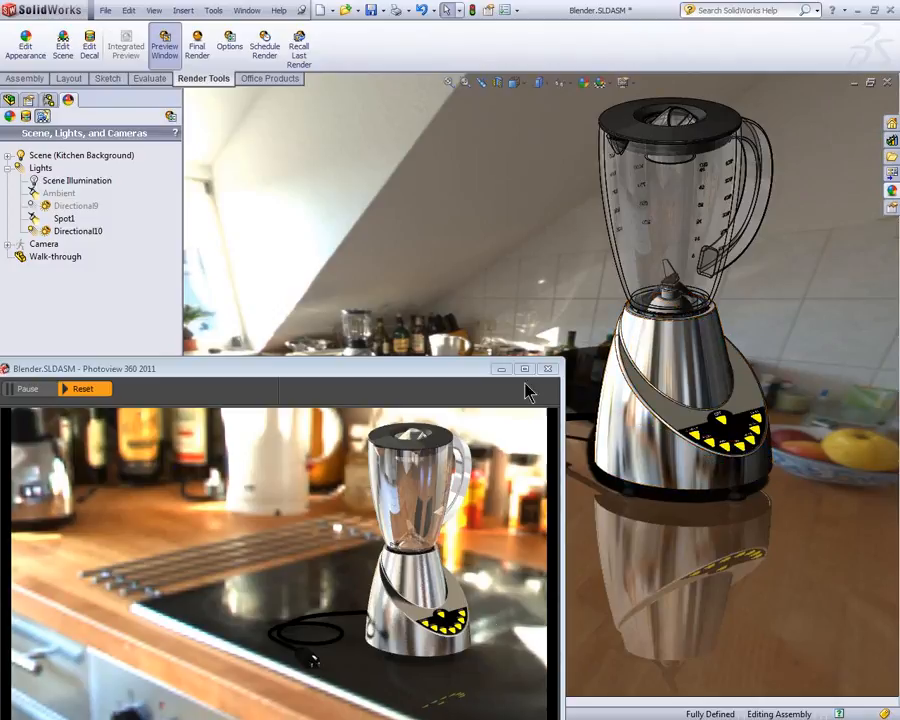
pyautogui.rightClick(70, 208)
pyautogui.click(122, 213)
# Step: Turn Directional9 on, off and on again in PhotoView to compare the effect in the preview
pyautogui.rightClick(74, 208)
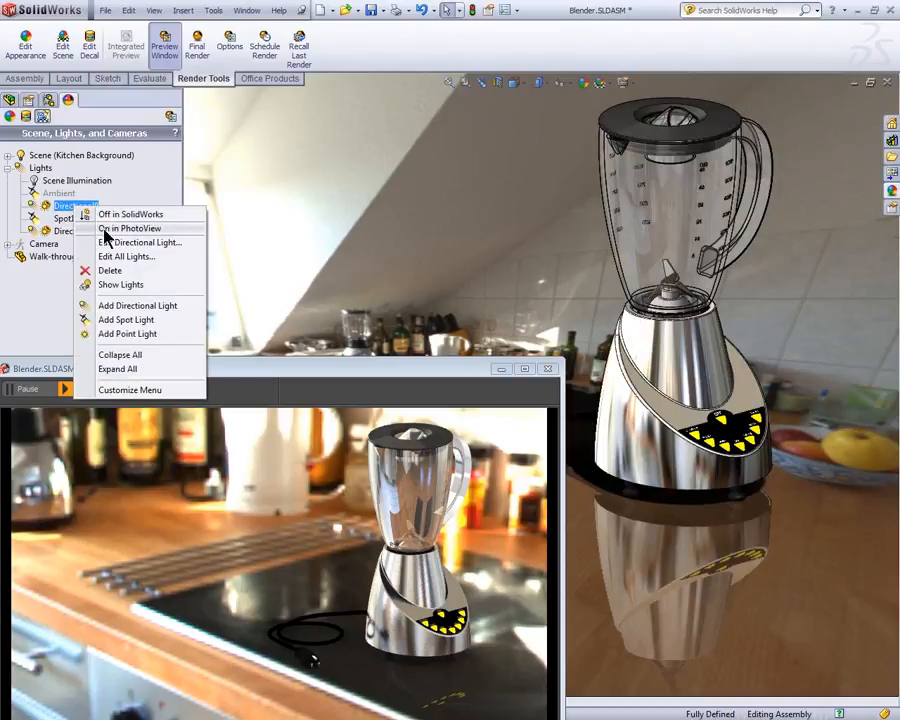
pyautogui.click(105, 230)
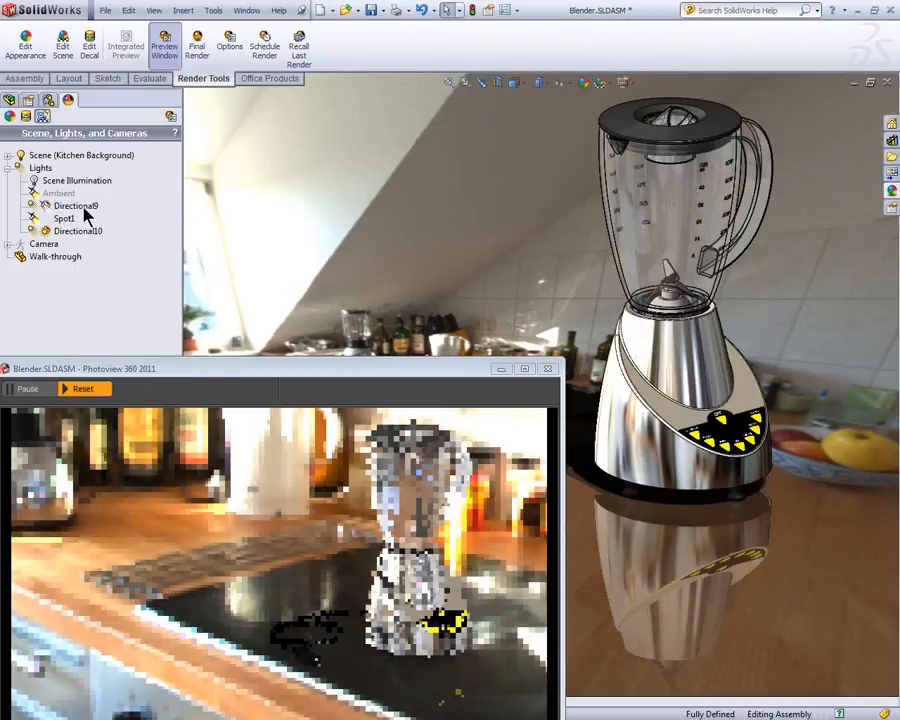
pyautogui.rightClick(84, 207)
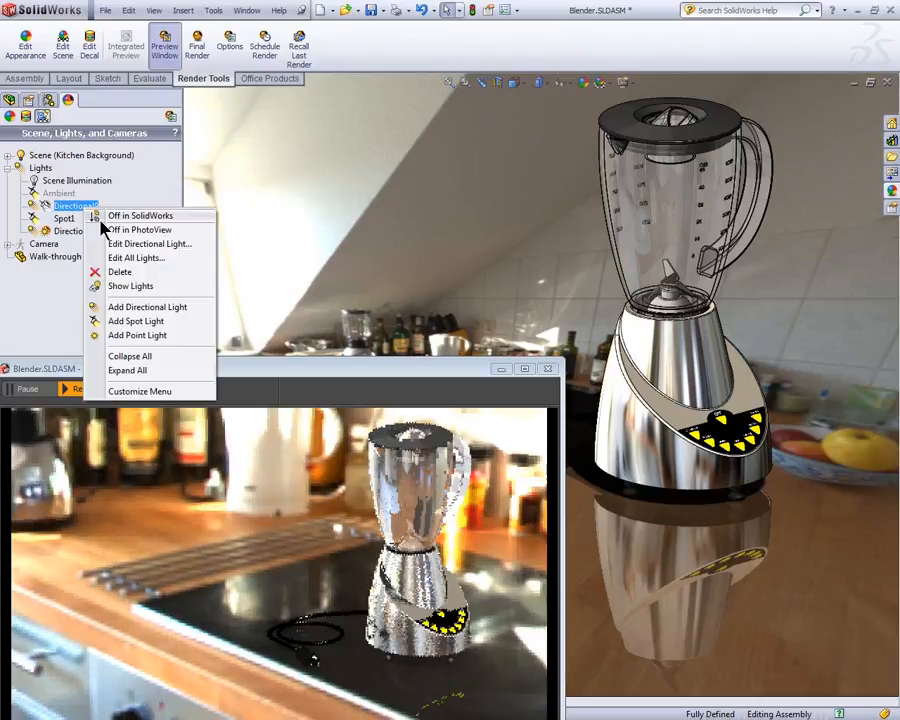
pyautogui.click(105, 230)
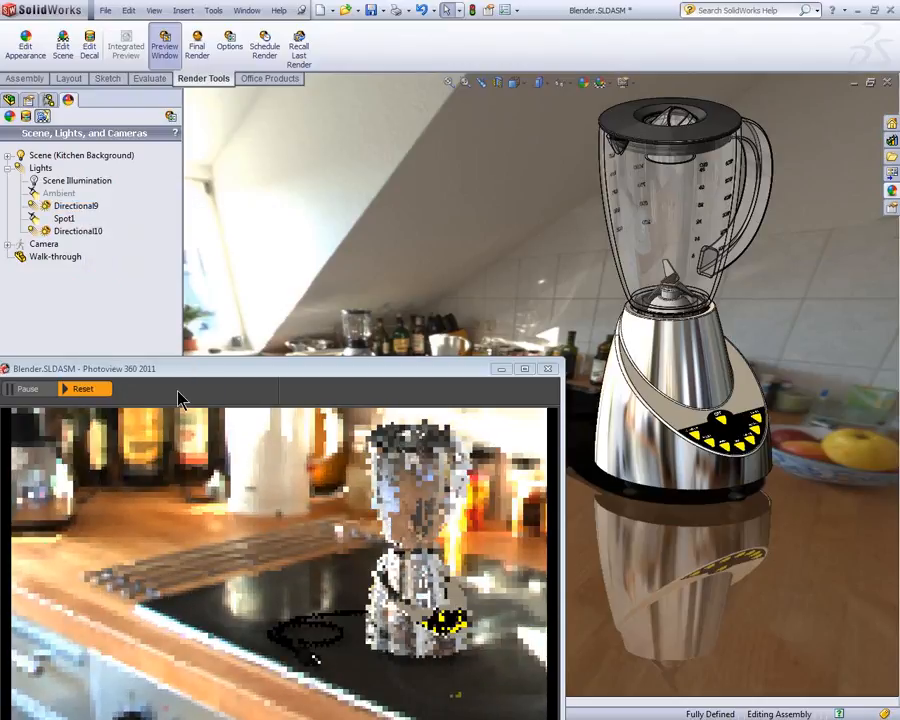
pyautogui.rightClick(82, 206)
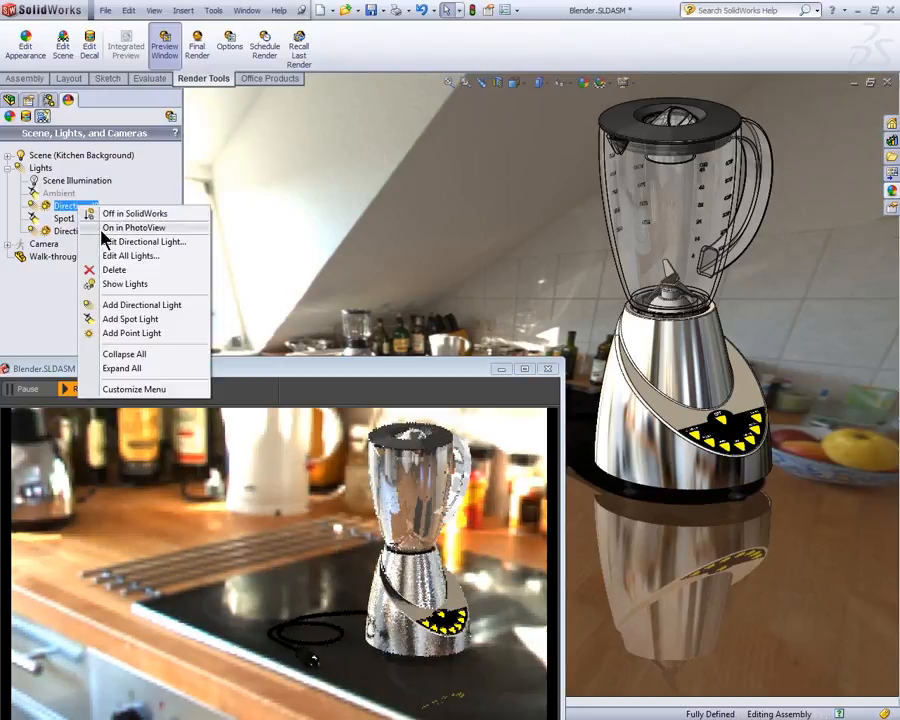
pyautogui.click(120, 229)
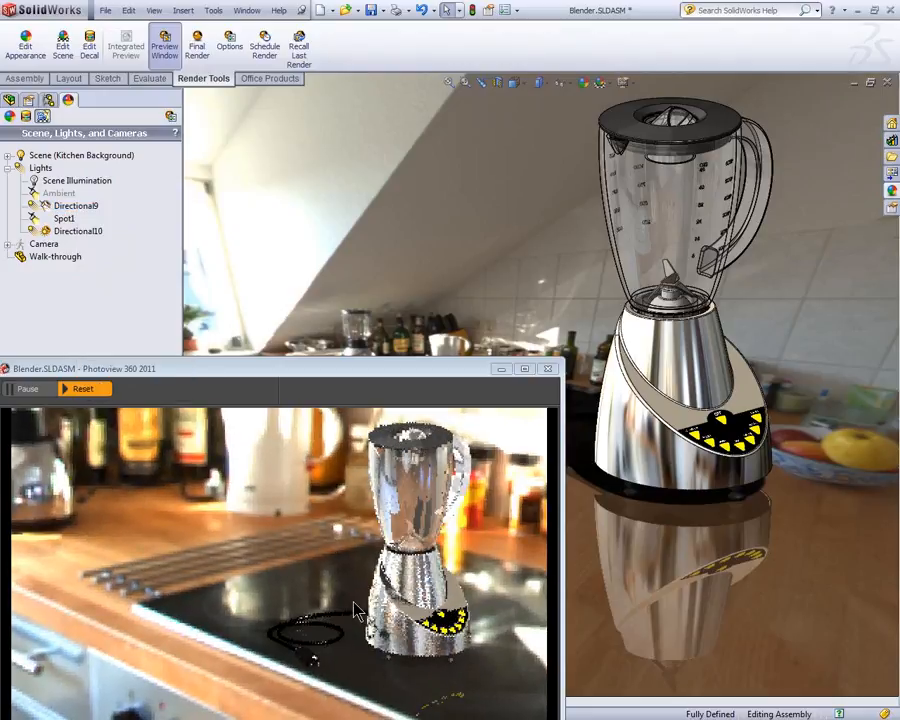
# Step: Turn Directional10 on in PhotoView for comparison, and turn both Directional10 and Directional9 back off there
pyautogui.rightClick(78, 234)
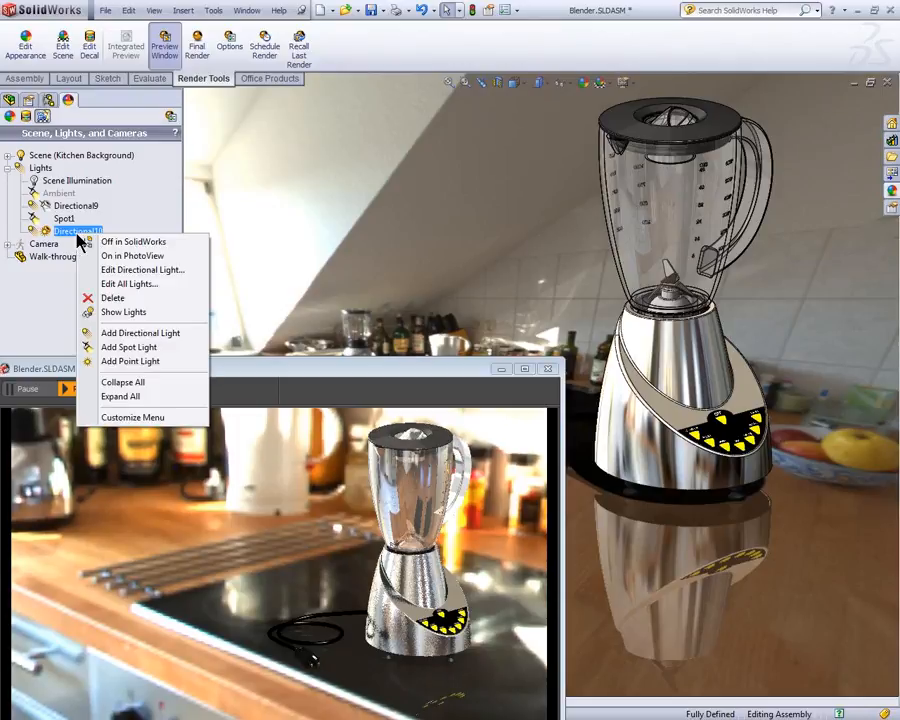
pyautogui.click(108, 258)
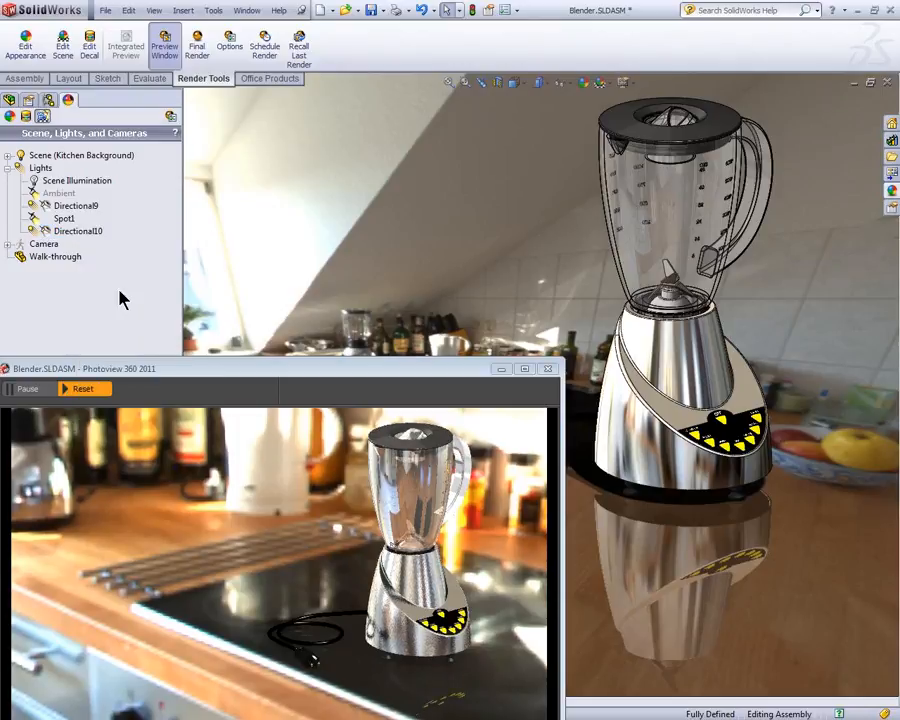
pyautogui.rightClick(78, 235)
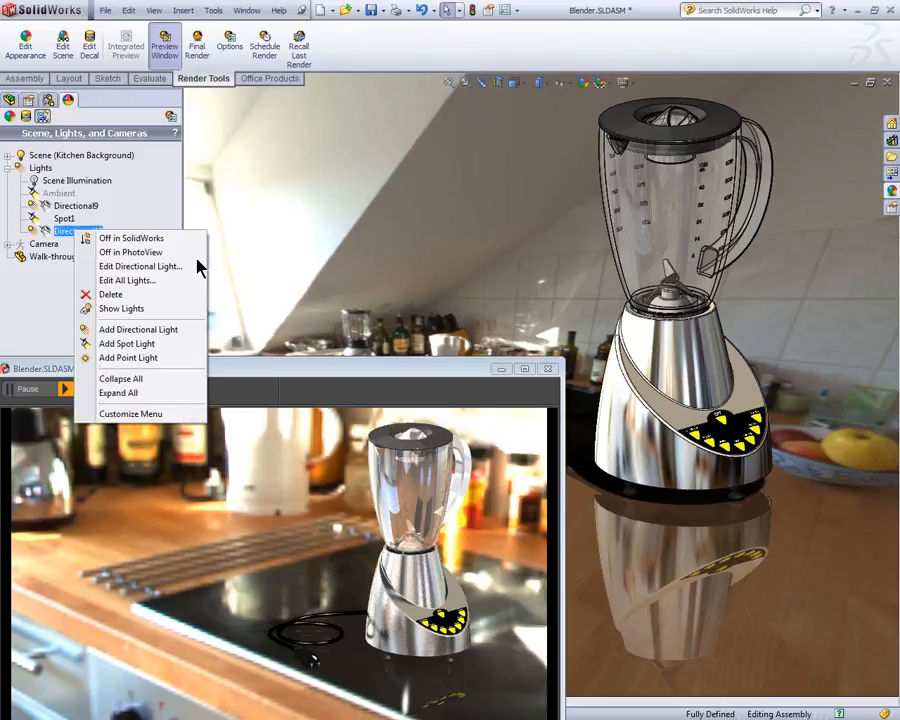
pyautogui.click(130, 252)
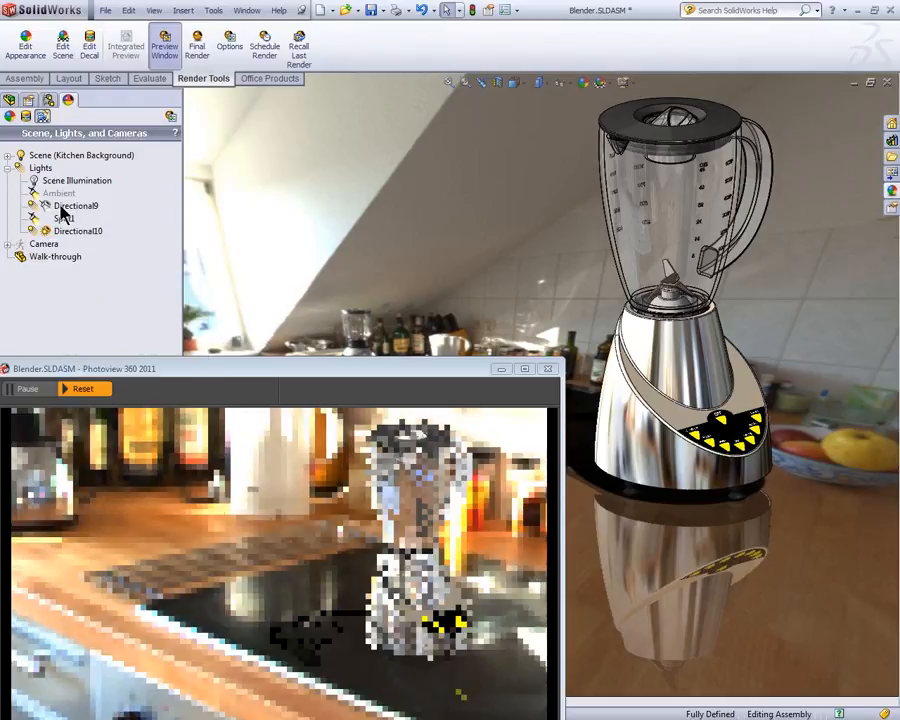
pyautogui.rightClick(60, 206)
pyautogui.click(85, 226)
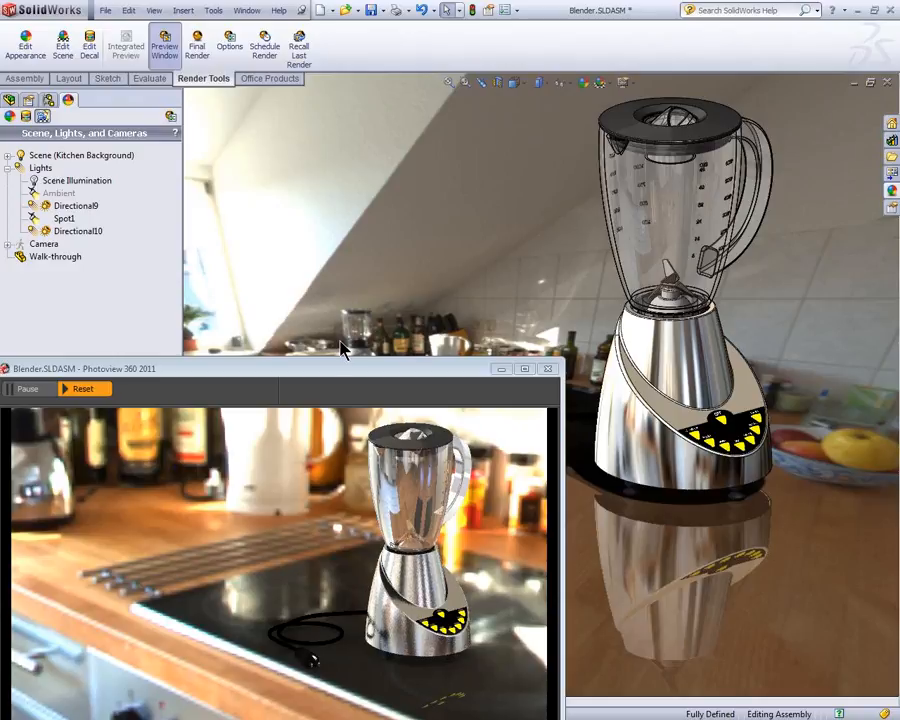
# Step: Open all lights for editing, move the preview window clear of the options and go back to the Scene Illumination settings
pyautogui.rightClick(37, 170)
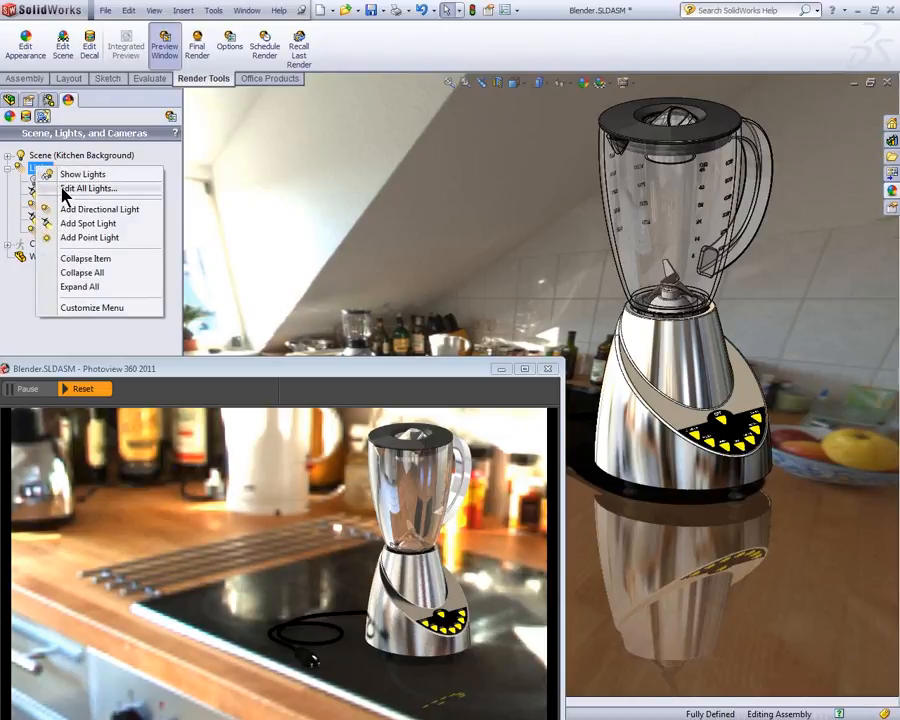
pyautogui.click(63, 189)
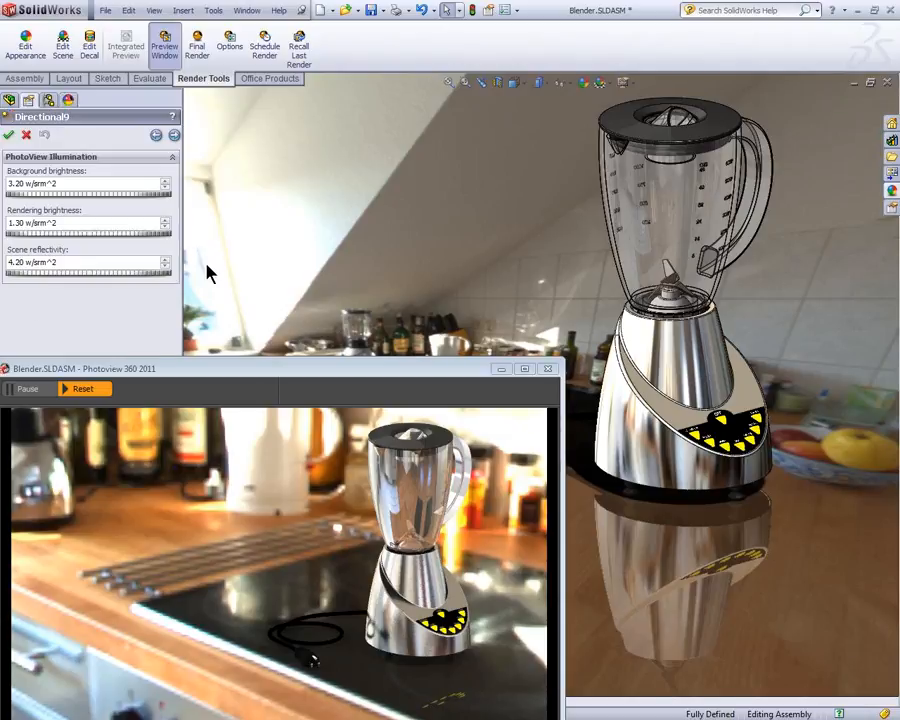
pyautogui.moveTo(261, 385); pyautogui.dragTo(556, 224)
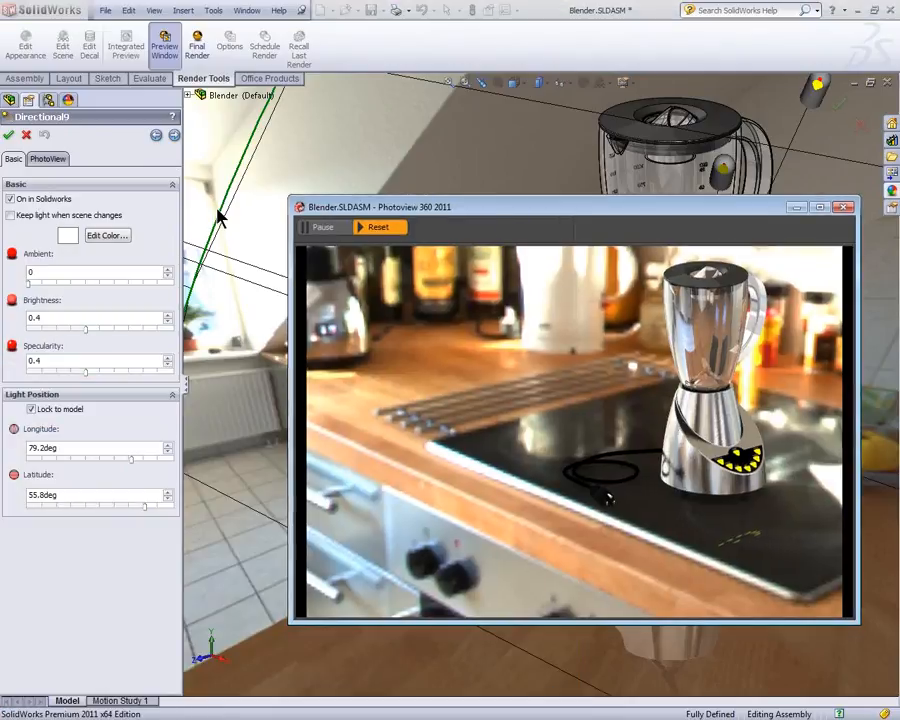
pyautogui.click(156, 135)
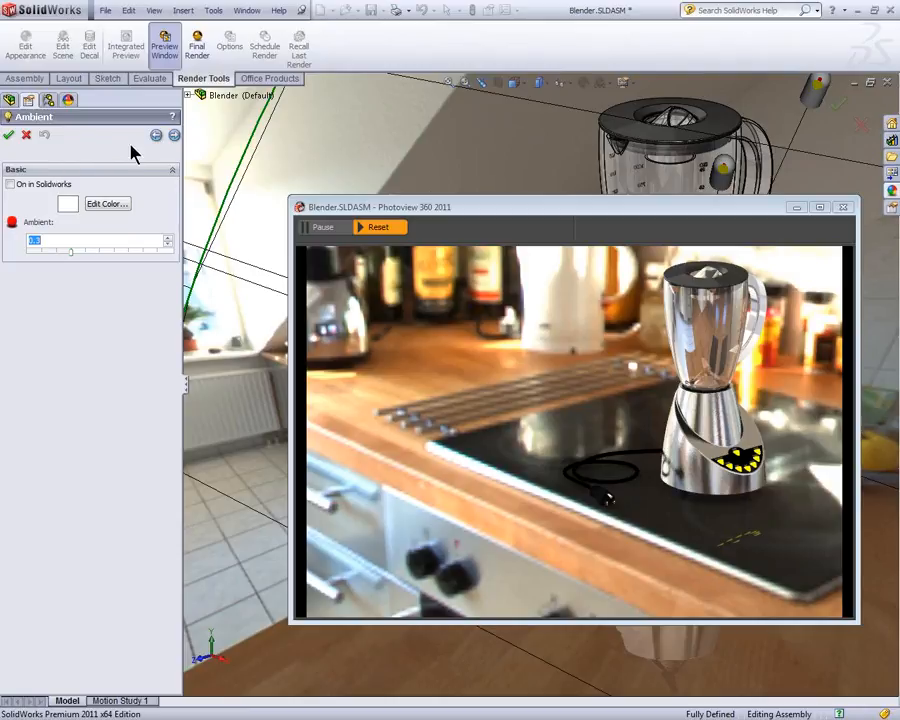
pyautogui.click(157, 135)
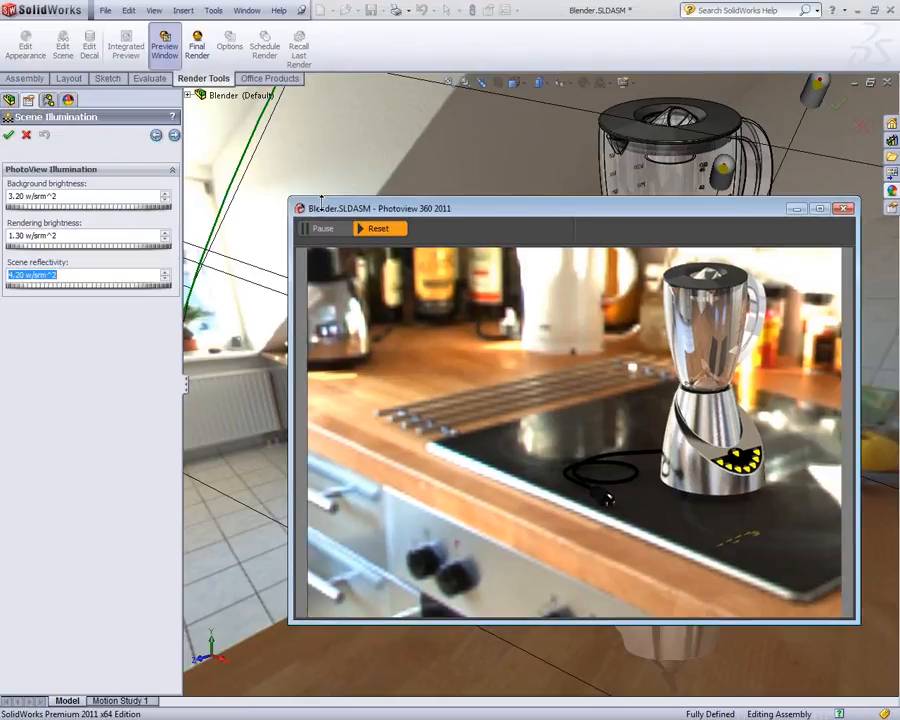
# Step: Shrink and reposition the preview window and lower the scene reflectivity to 2.80 w/srm^2
pyautogui.moveTo(300, 197); pyautogui.dragTo(300, 267)
pyautogui.moveTo(352, 281); pyautogui.dragTo(230, 445)
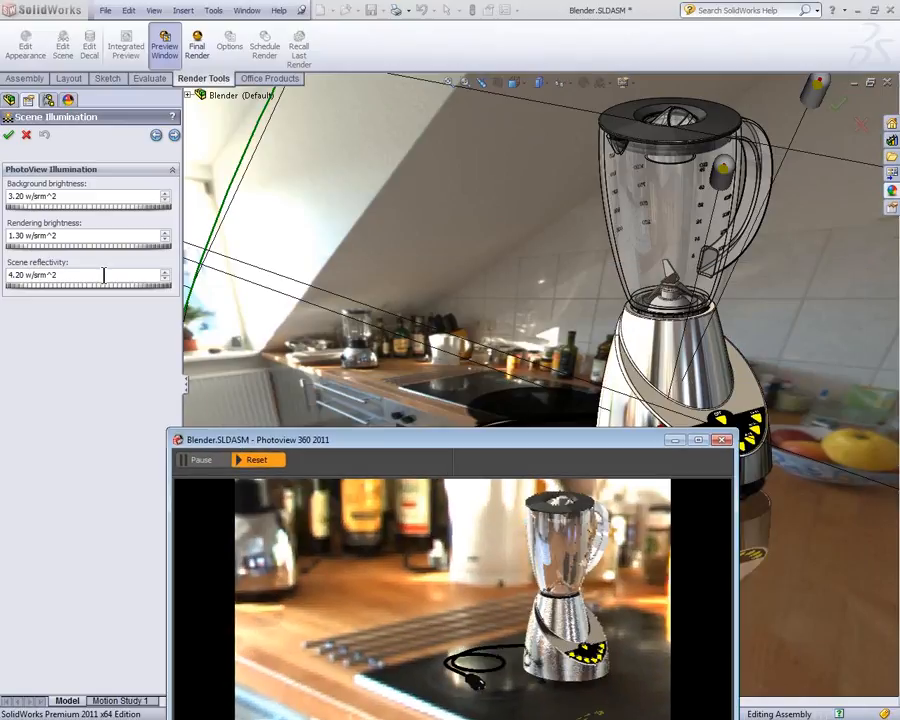
pyautogui.moveTo(68, 293); pyautogui.dragTo(48, 294)
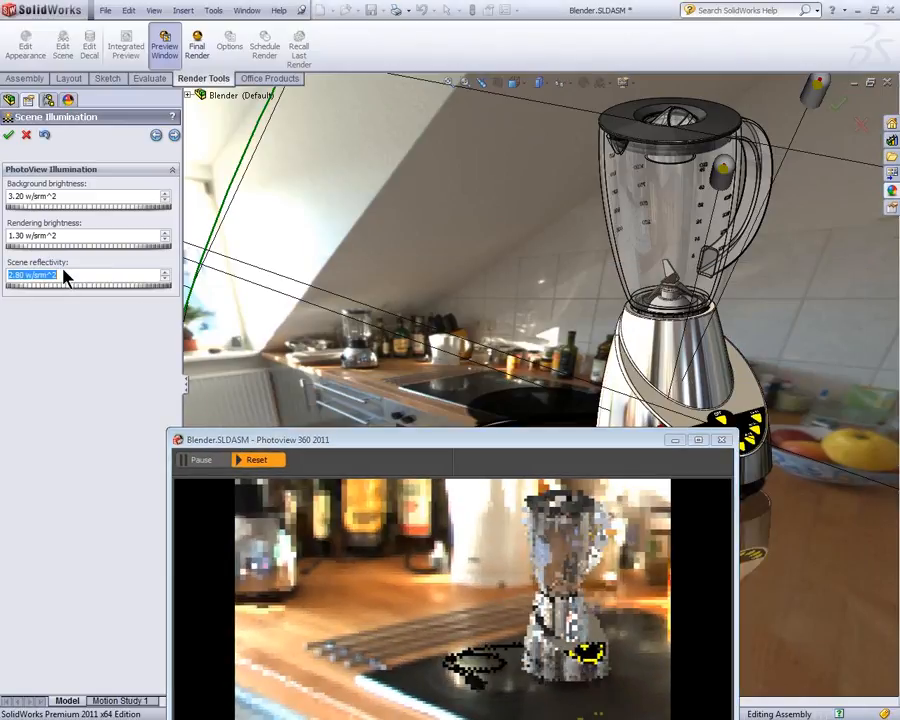
# Step: Turn the Directional9 light on in PhotoView and set its PhotoView brightness to 2.5 w/srm^2
pyautogui.click(175, 136)
pyautogui.click(175, 136)
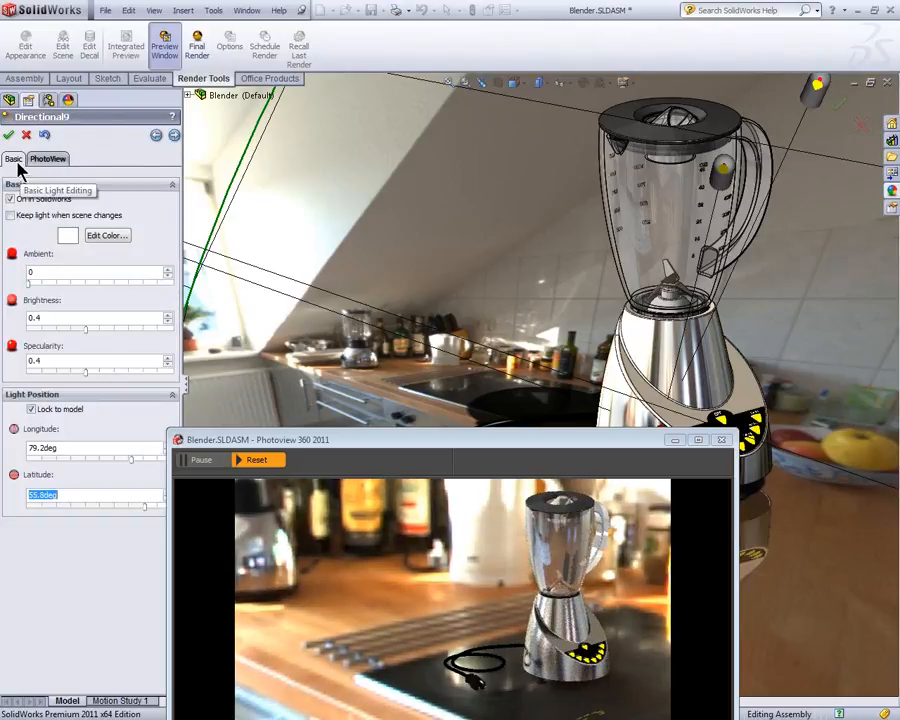
pyautogui.click(52, 159)
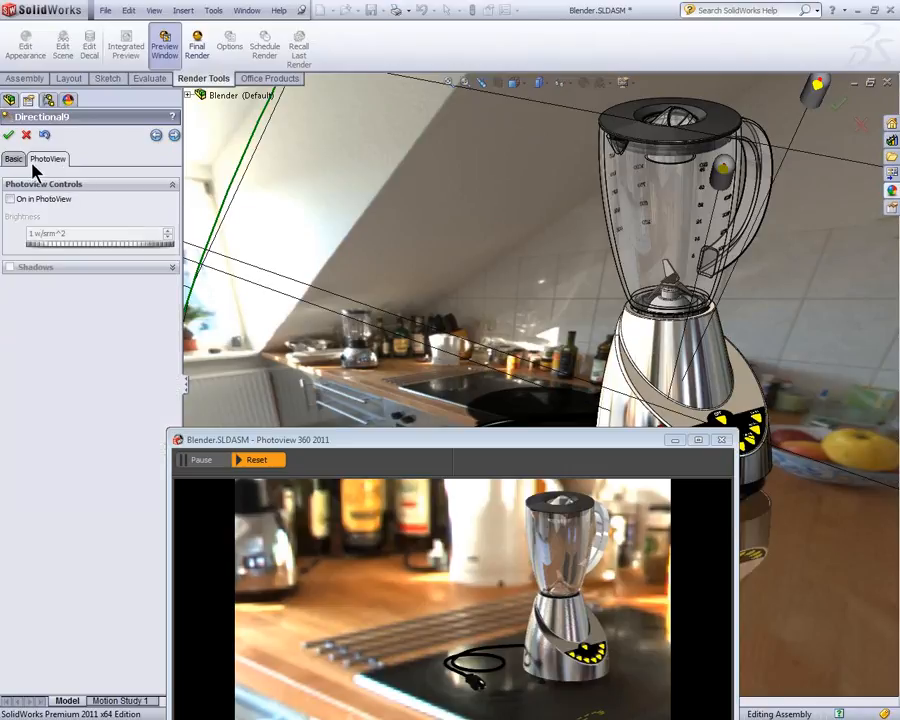
pyautogui.click(10, 200)
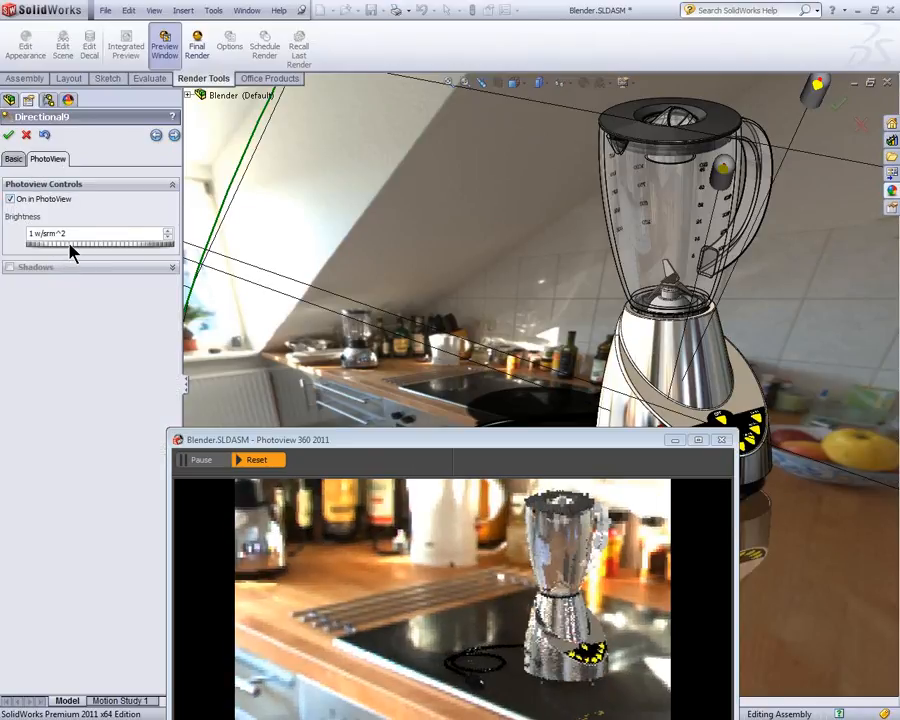
pyautogui.moveTo(70, 244); pyautogui.dragTo(85, 244)
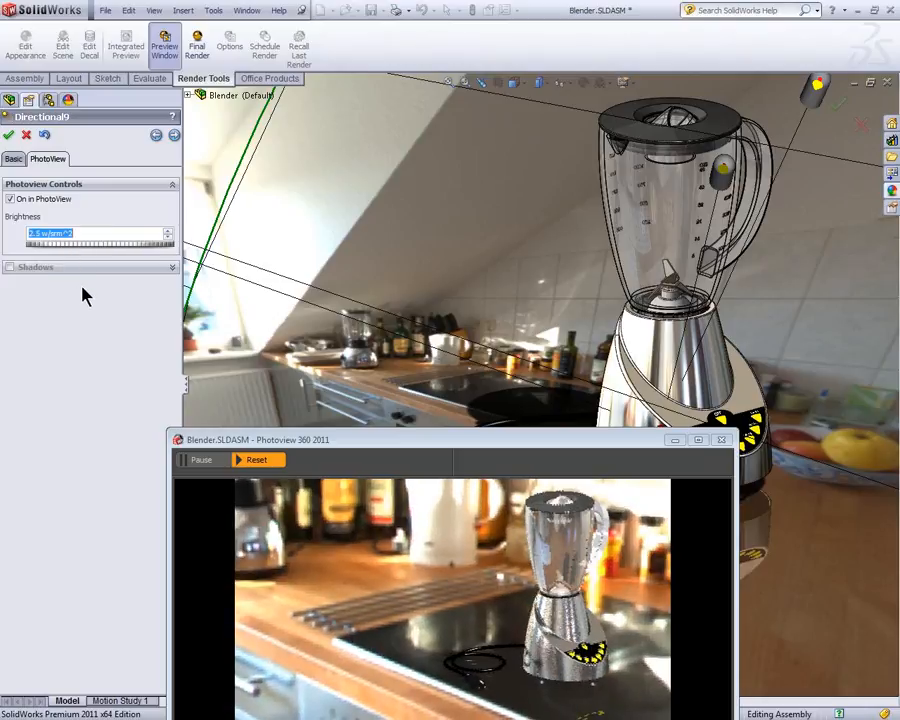
# Step: Change the Spot1 light's color to the basic yellow and close the PhotoView 360 preview window
pyautogui.click(173, 135)
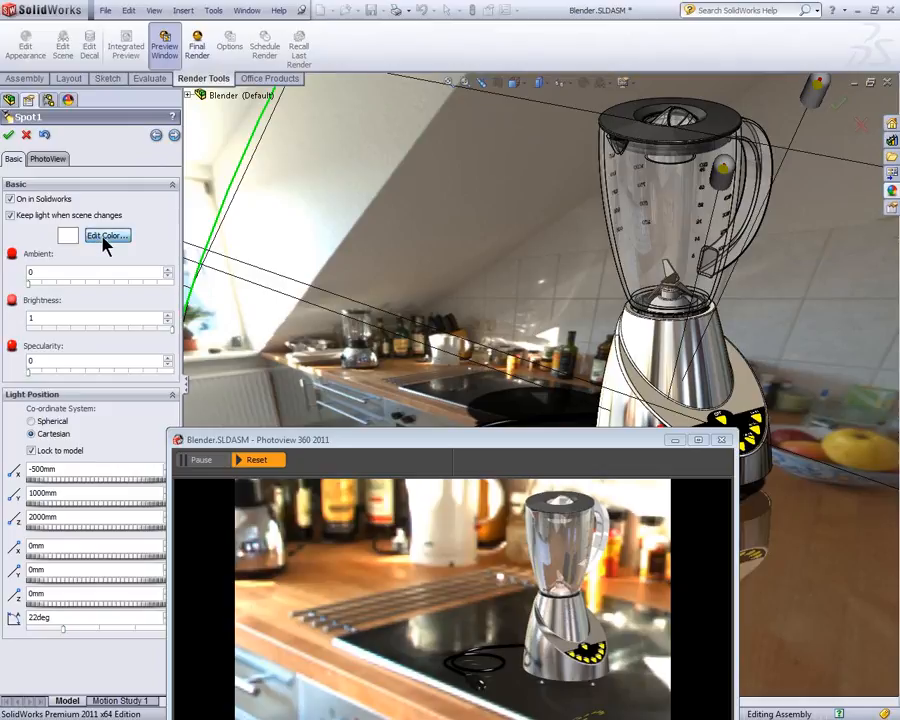
pyautogui.click(104, 236)
pyautogui.click(403, 302)
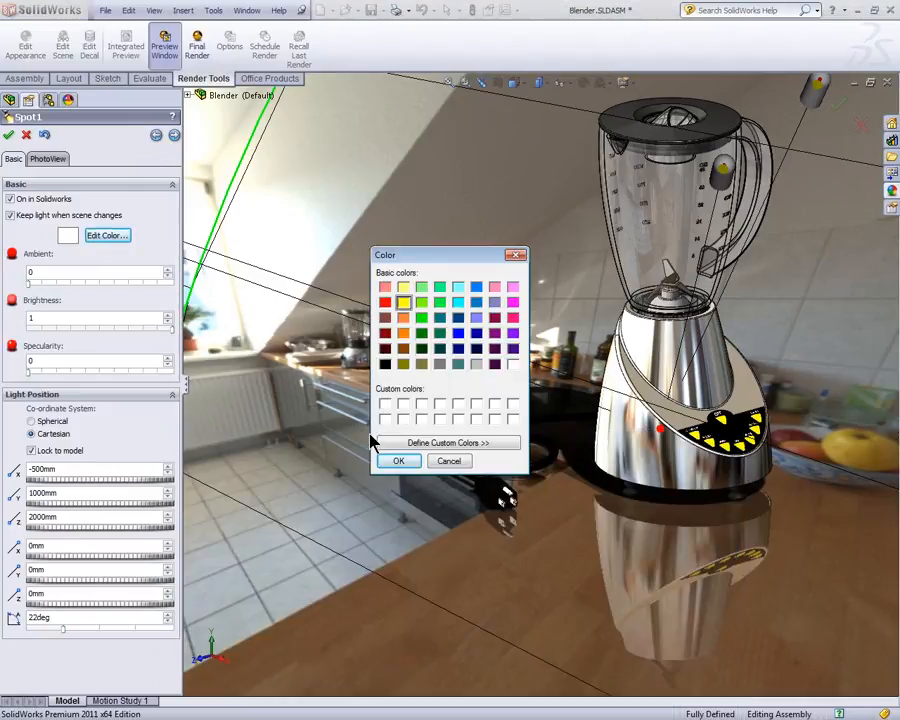
pyautogui.click(396, 461)
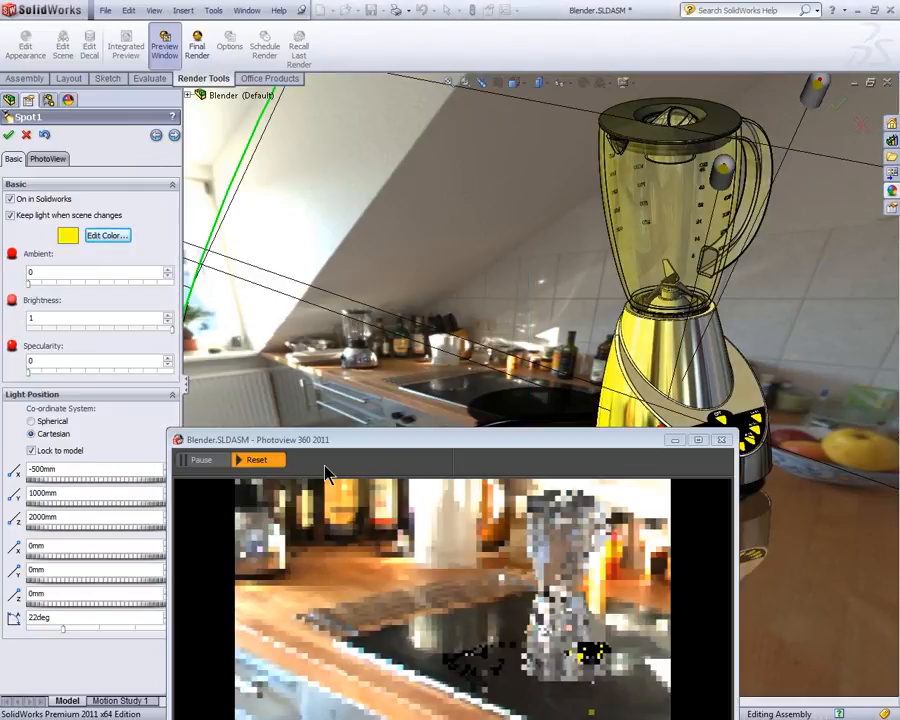
pyautogui.moveTo(364, 441); pyautogui.dragTo(386, 361)
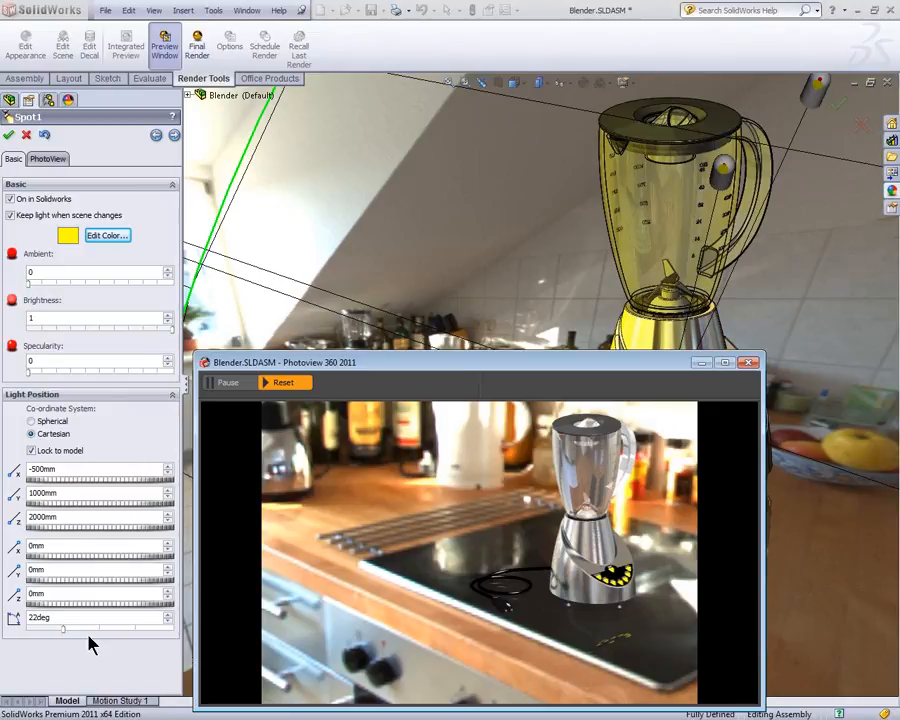
pyautogui.click(752, 366)
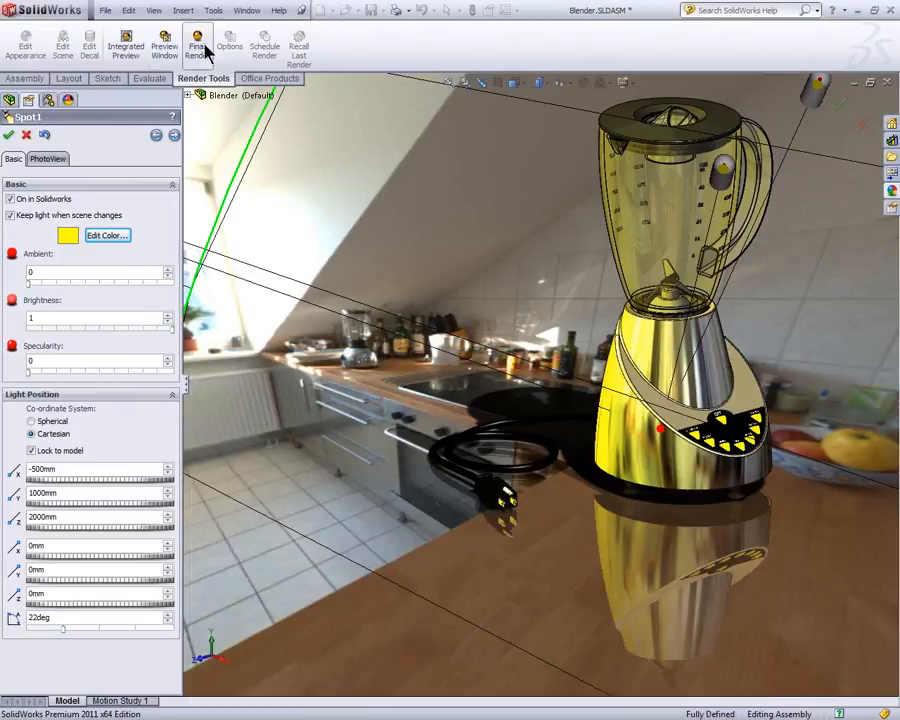
# Step: Toggle the visibility of lights in the view and switch Spot1's position to the Spherical coordinate system
pyautogui.click(156, 12)
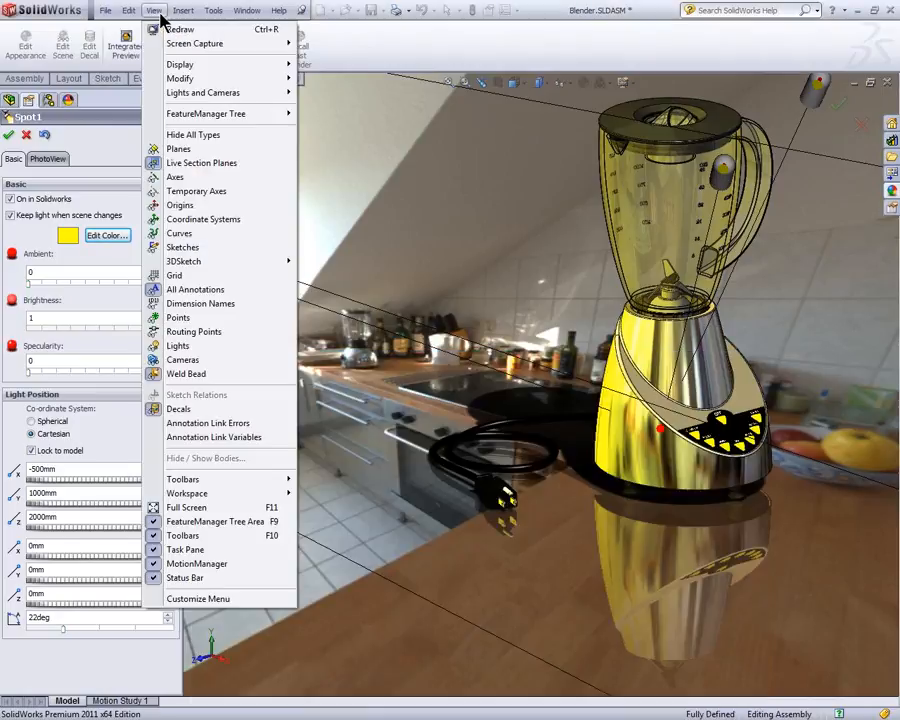
pyautogui.click(177, 346)
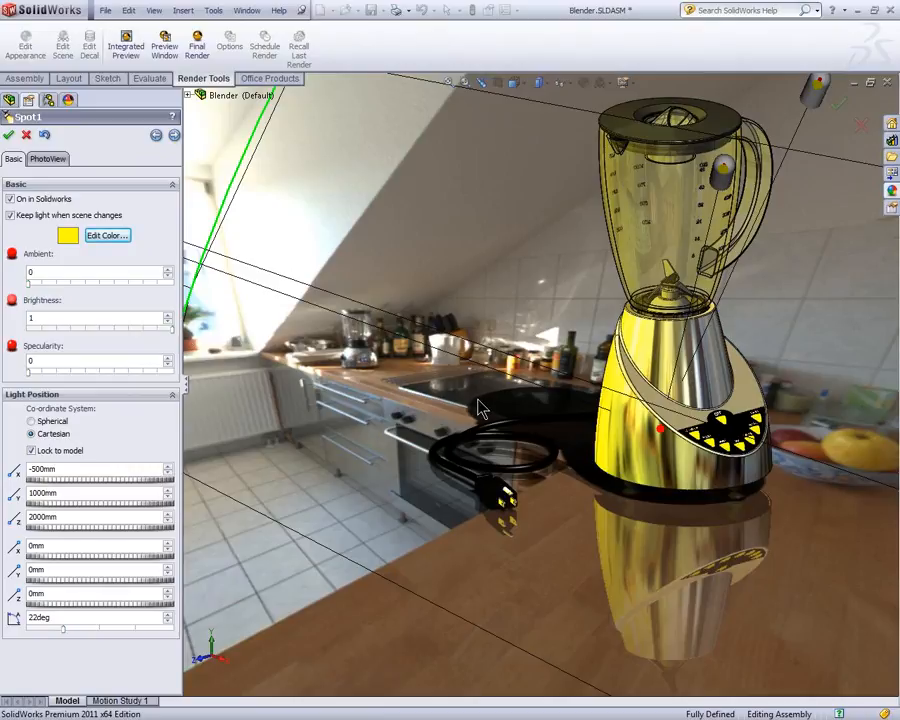
pyautogui.scroll(10, 480, 408)
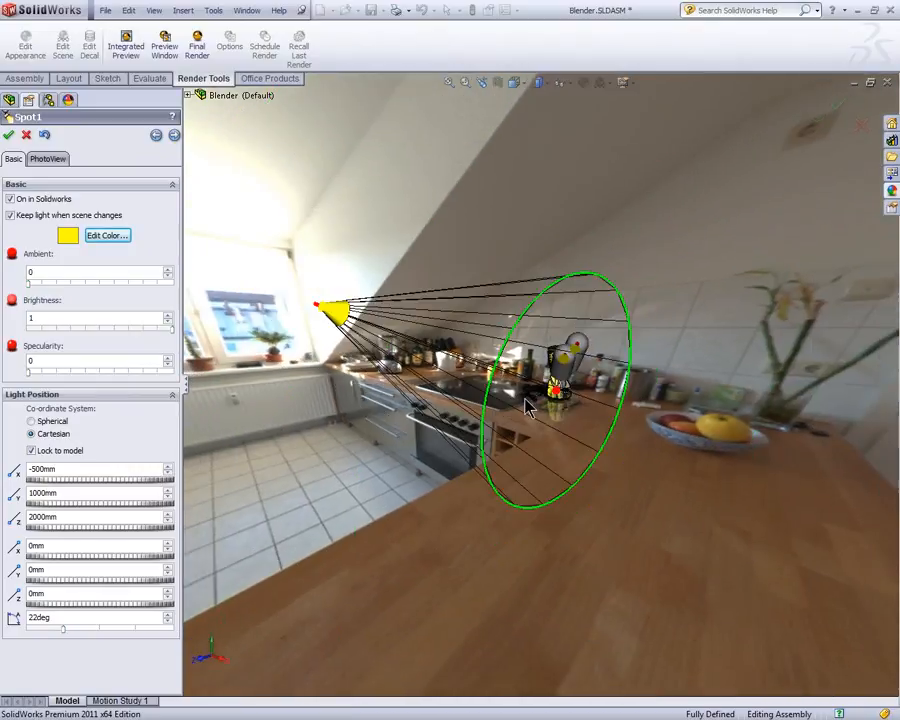
pyautogui.scroll(-2, 560, 404)
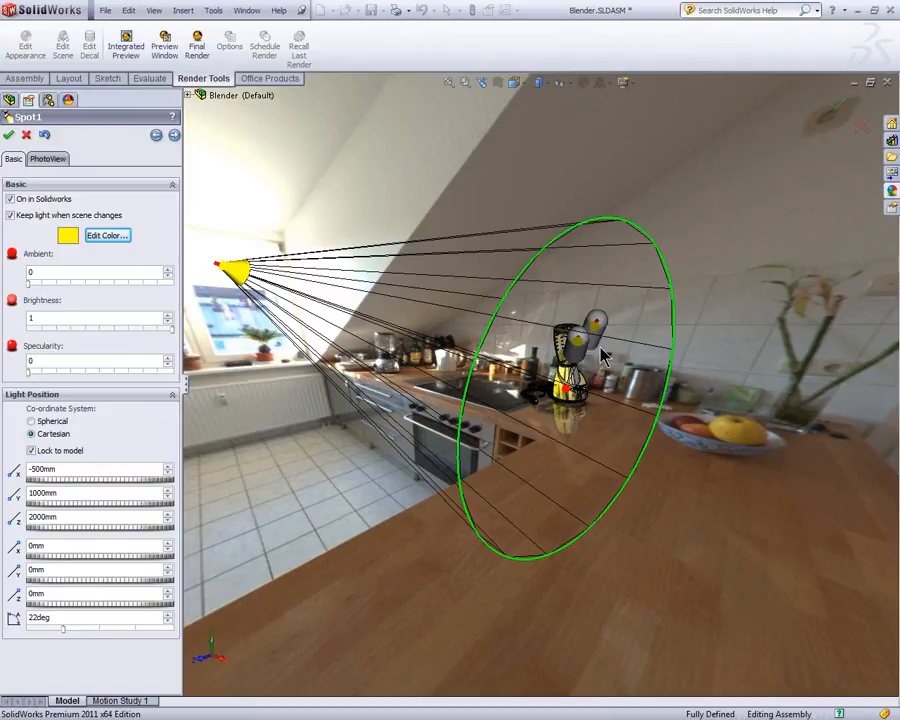
pyautogui.click(45, 422)
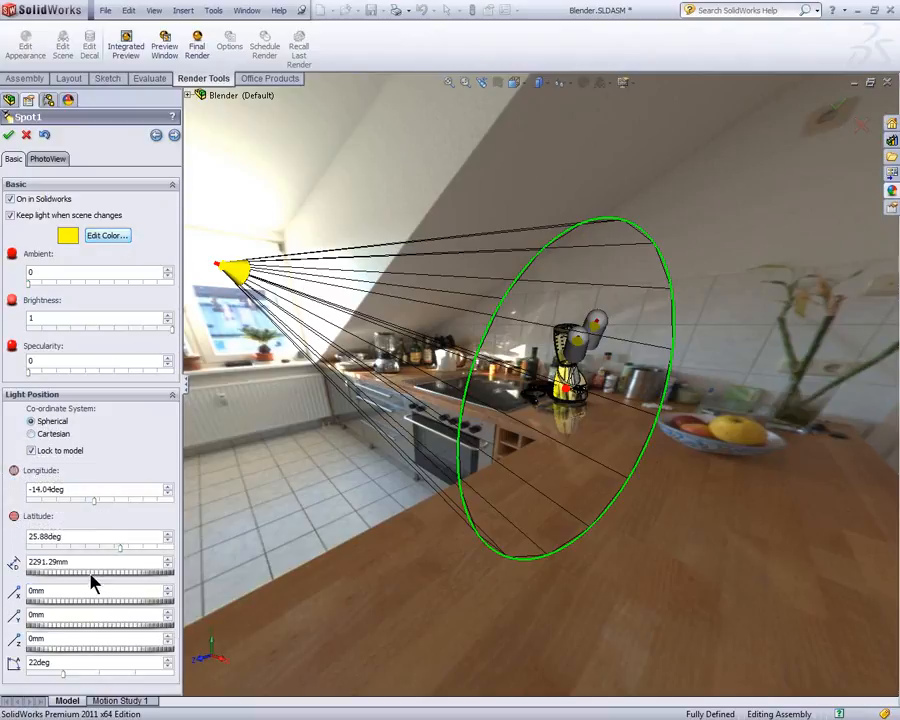
# Step: Review Directional10's PhotoView controls and set the light's longitude to 25.2 degrees
pyautogui.click(174, 135)
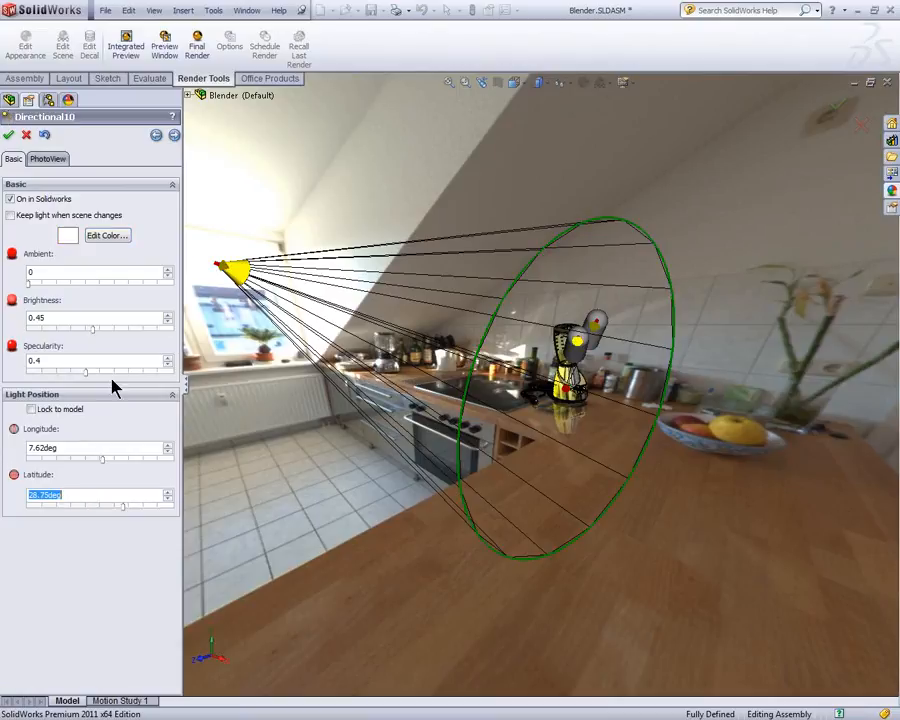
pyautogui.click(47, 159)
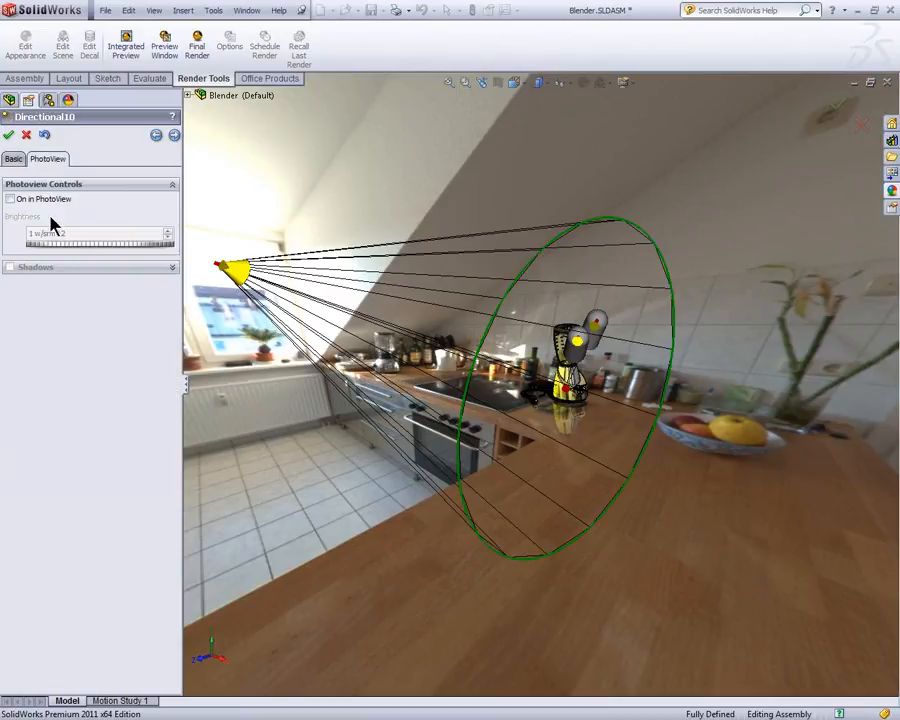
pyautogui.click(14, 160)
pyautogui.moveTo(103, 458)
pyautogui.mouseDown()
pyautogui.moveTo(86, 456)
pyautogui.moveTo(129, 466)
pyautogui.moveTo(94, 472)
pyautogui.moveTo(110, 462)
pyautogui.mouseUp()
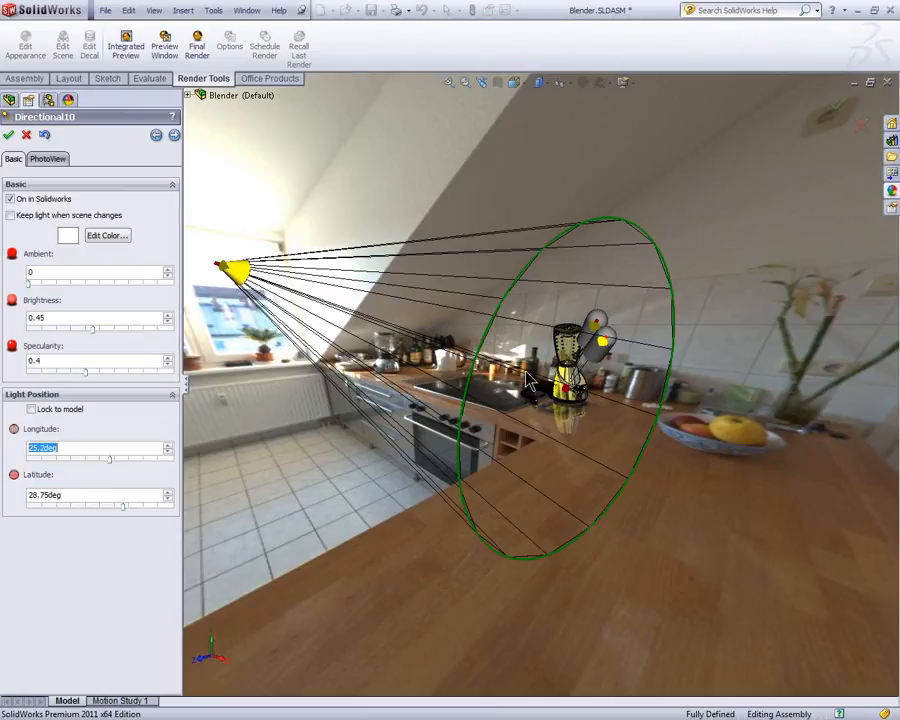
# Step: Set the Directional10 light's longitude to 10.8 degrees and change the Spot1 light's color to the basic white
pyautogui.scroll(-6, 527, 376)
pyautogui.moveTo(111, 460)
pyautogui.mouseDown()
pyautogui.moveTo(82, 460)
pyautogui.moveTo(108, 461)
pyautogui.mouseUp()
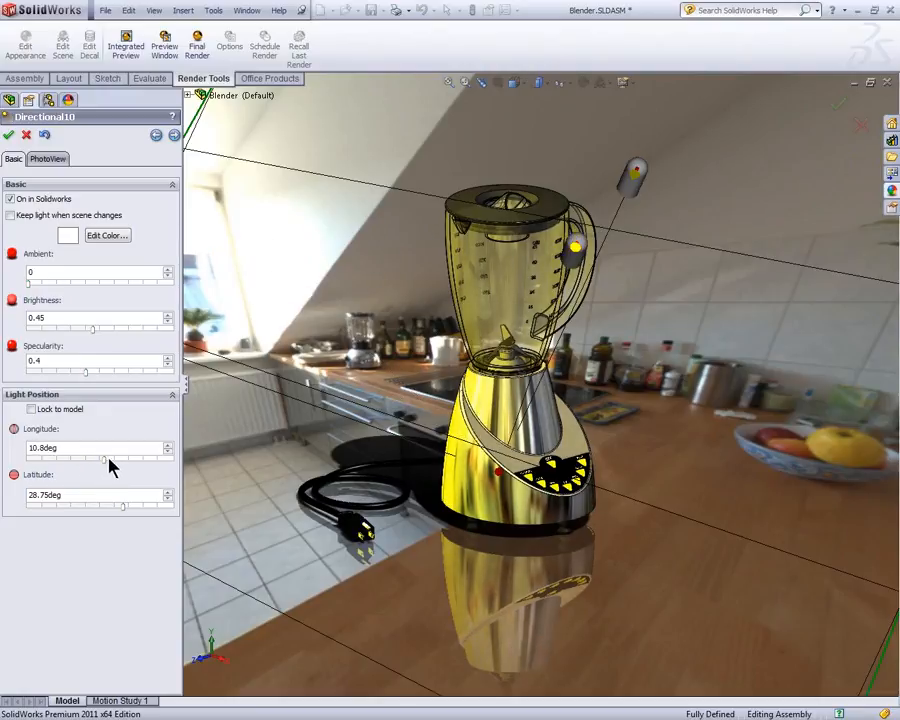
pyautogui.click(155, 135)
pyautogui.click(107, 235)
pyautogui.click(403, 302)
pyautogui.click(512, 364)
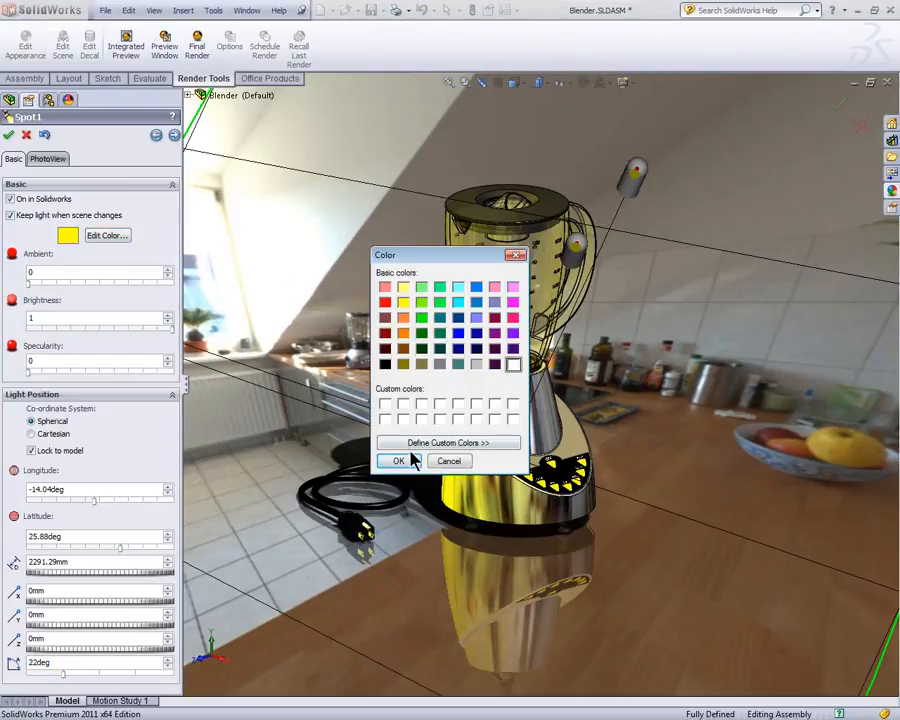
pyautogui.click(404, 461)
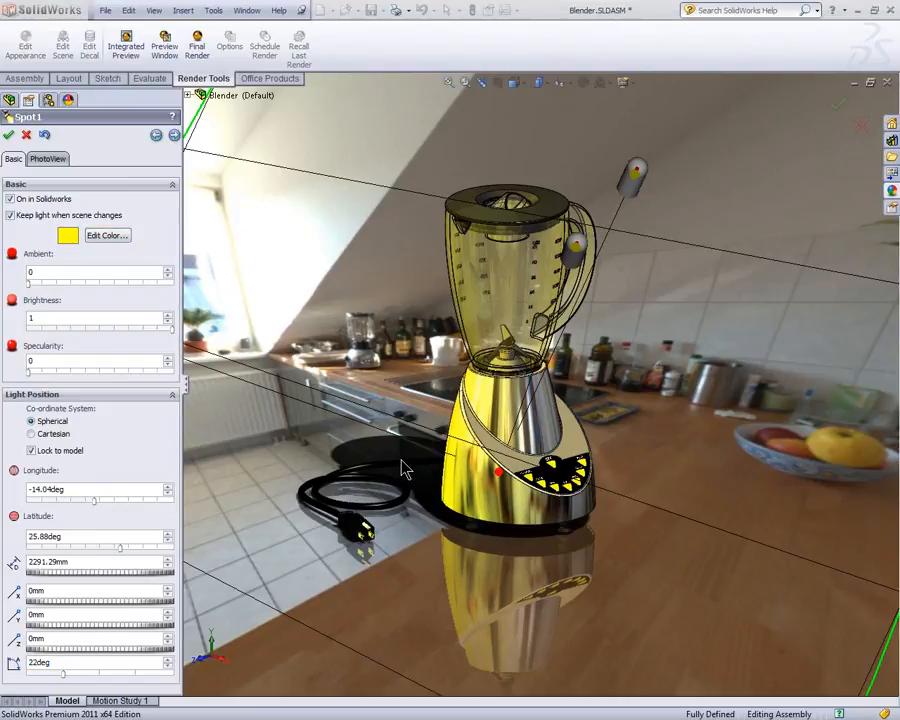
# Step: Lower Spot1's longitude using the Spherical coordinate system, then advance to the Scene Illumination settings and accept them
pyautogui.click(52, 435)
pyautogui.click(54, 422)
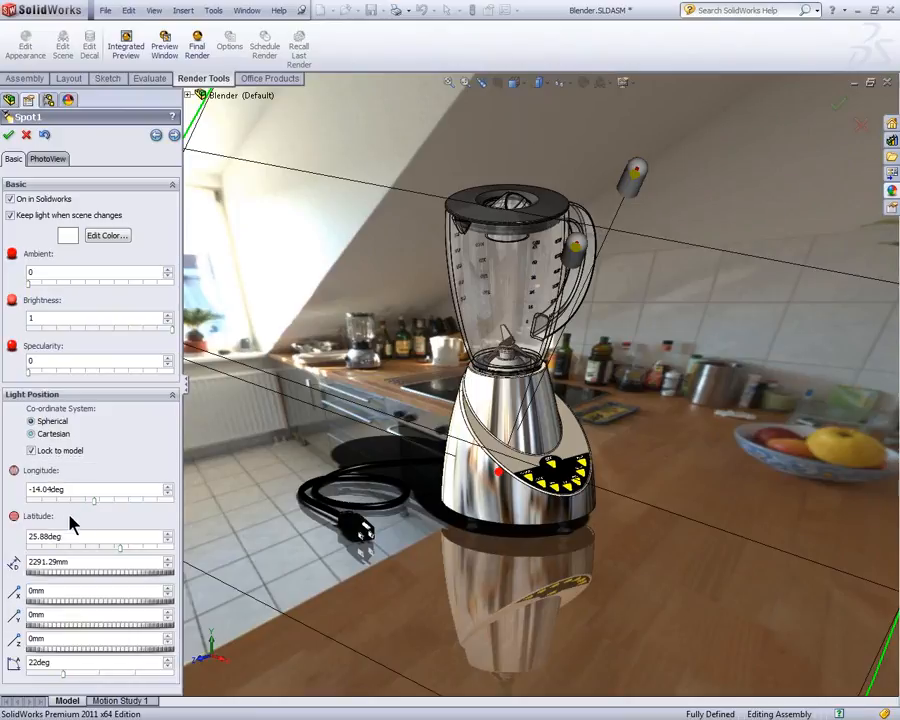
pyautogui.moveTo(93, 500)
pyautogui.mouseDown()
pyautogui.moveTo(87, 511)
pyautogui.moveTo(93, 503)
pyautogui.moveTo(82, 505)
pyautogui.mouseUp()
pyautogui.click(174, 136)
pyautogui.click(174, 136)
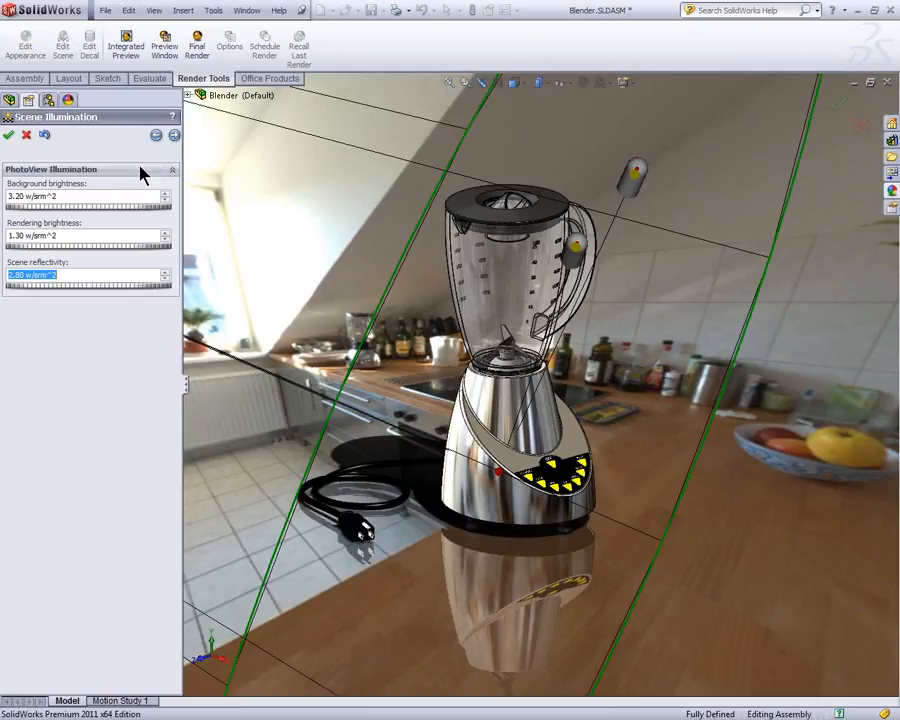
pyautogui.click(9, 137)
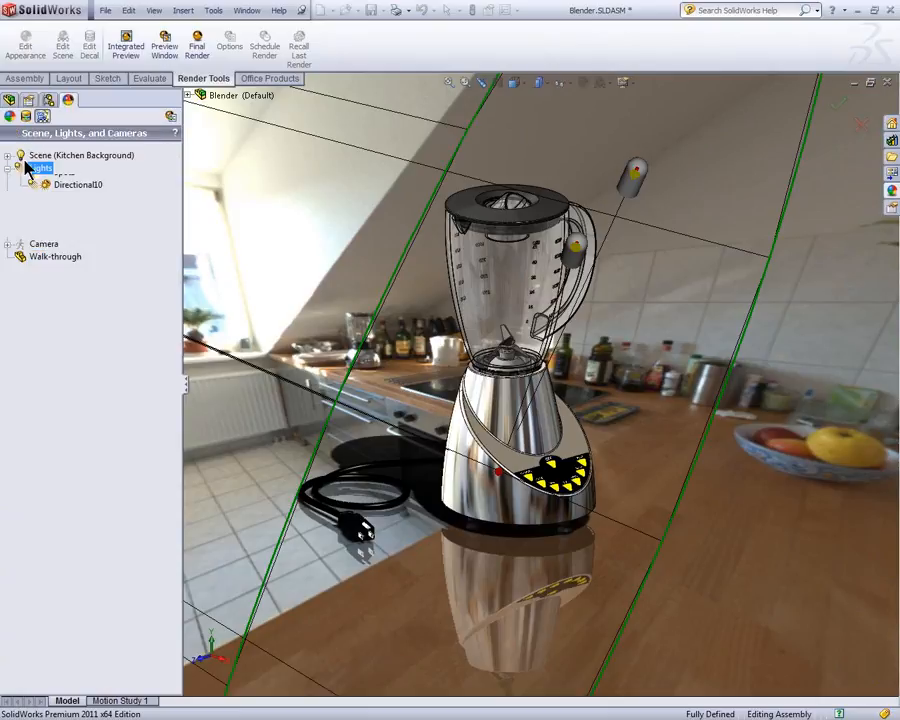
# Step: Hide the lights in the view and open the PhotoView 360 preview window, placing it clear of the blender model
pyautogui.click(154, 11)
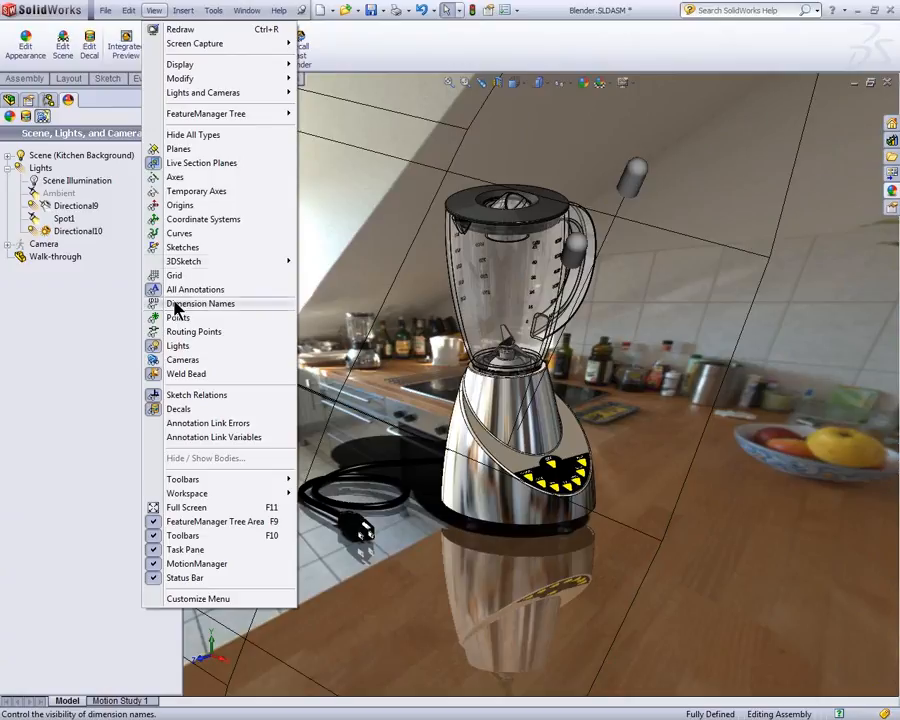
pyautogui.click(177, 346)
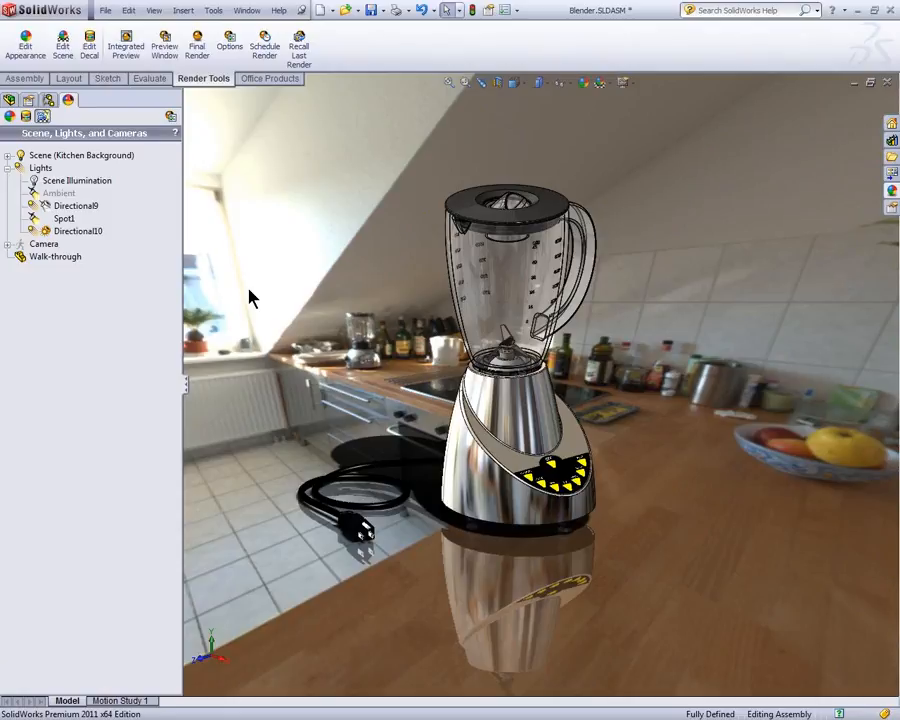
pyautogui.click(165, 50)
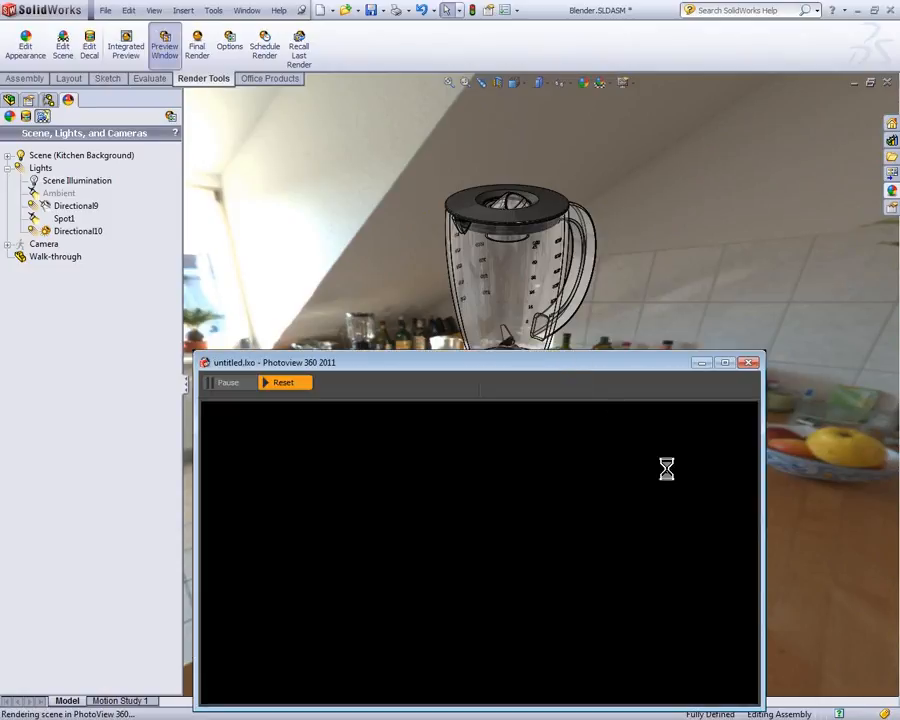
pyautogui.moveTo(485, 369); pyautogui.dragTo(605, 485)
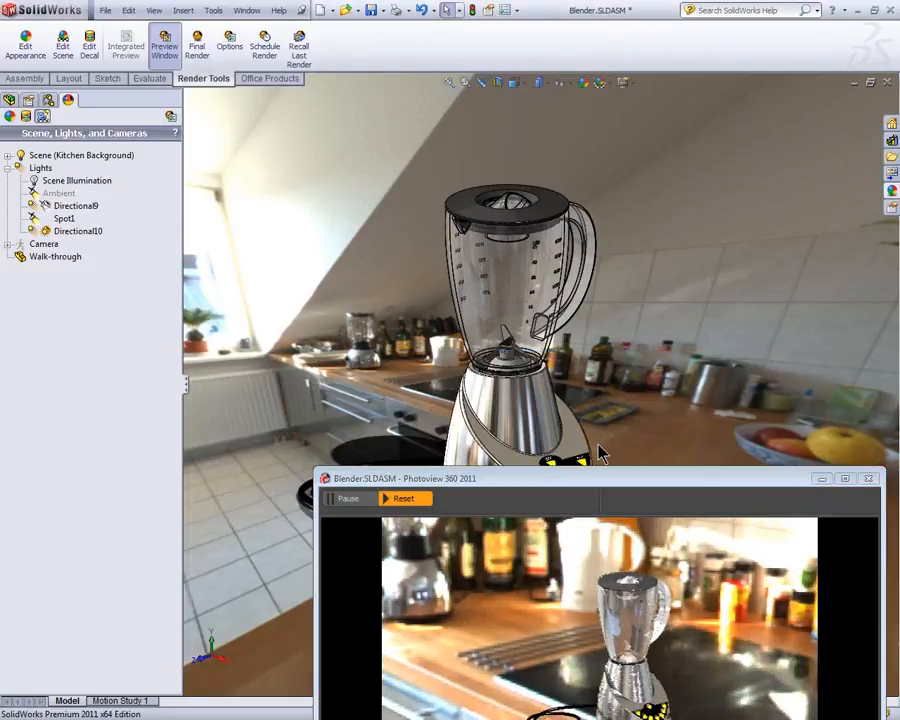
# Step: Examine the rendered preview of the blender's button panel up close and the whole blender in its kitchen scene
pyautogui.scroll(3, 600, 452)
pyautogui.scroll(-10, 551, 449)
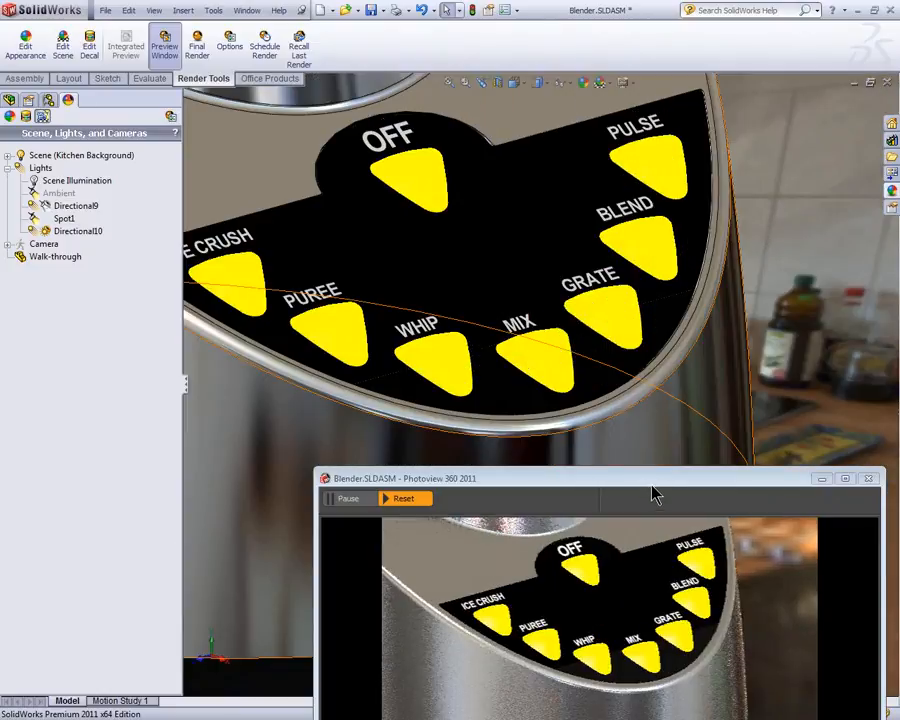
pyautogui.moveTo(652, 477); pyautogui.dragTo(658, 446)
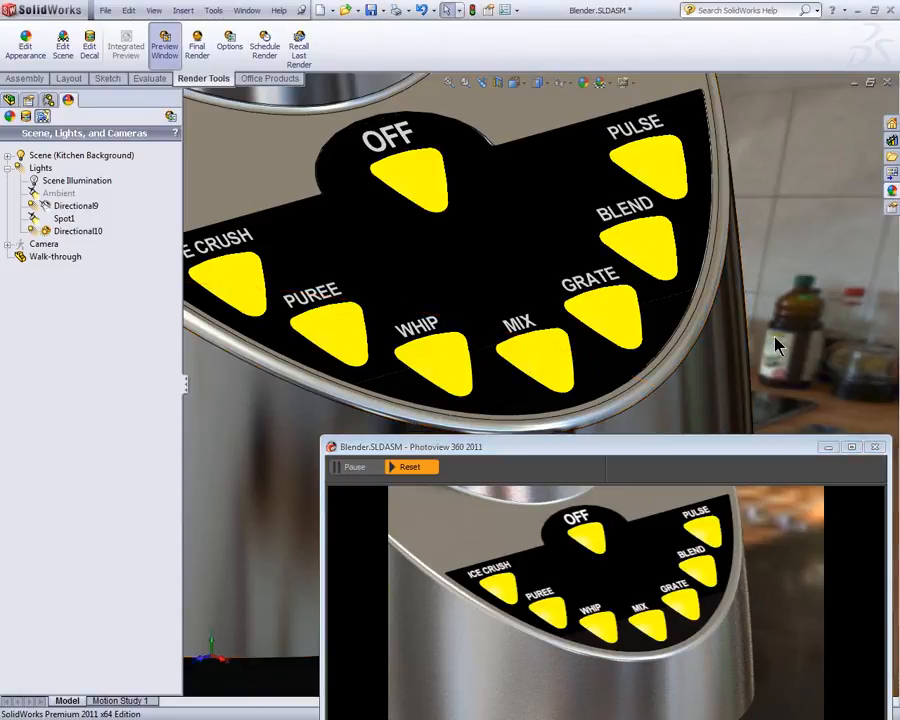
pyautogui.scroll(10, 757, 352)
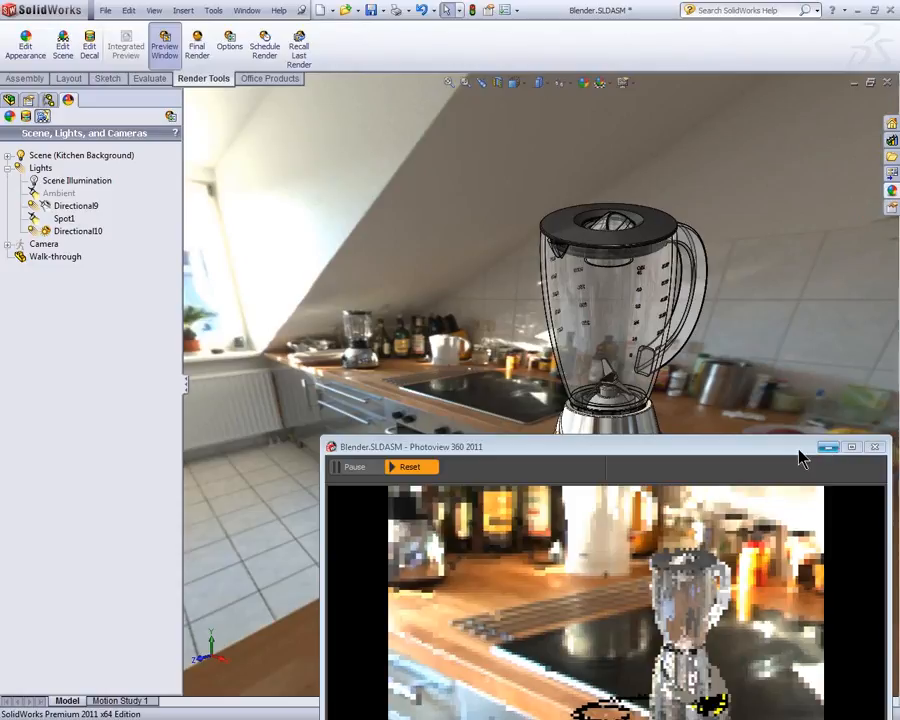
pyautogui.moveTo(800, 452); pyautogui.dragTo(733, 193)
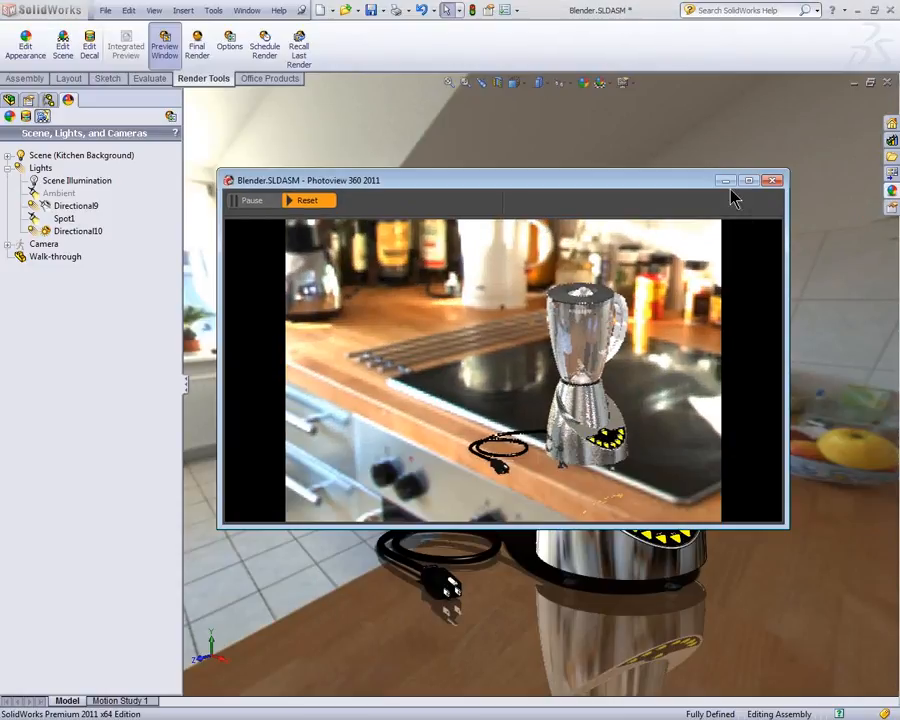
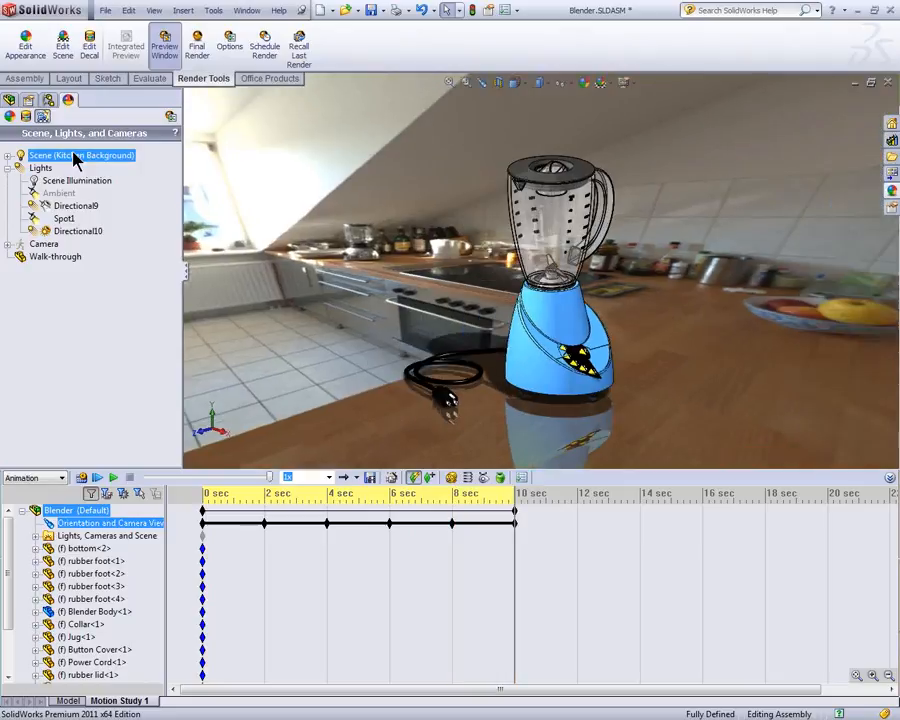
# Step: Set the scene background to Gradient, accept it, and return the motion study's time bar to 0 seconds
pyautogui.click(97, 161)
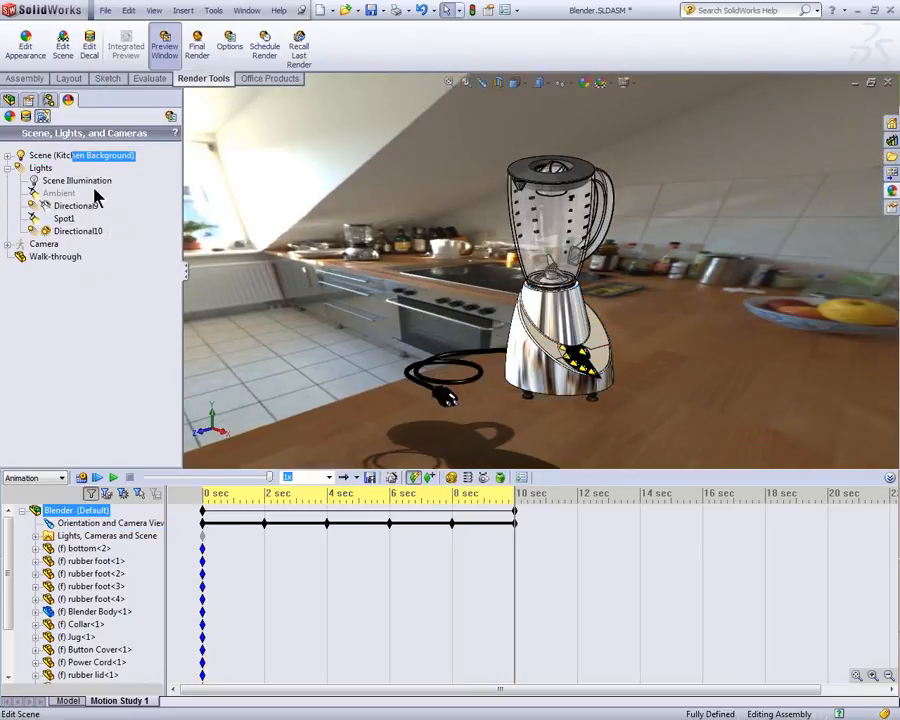
pyautogui.click(68, 202)
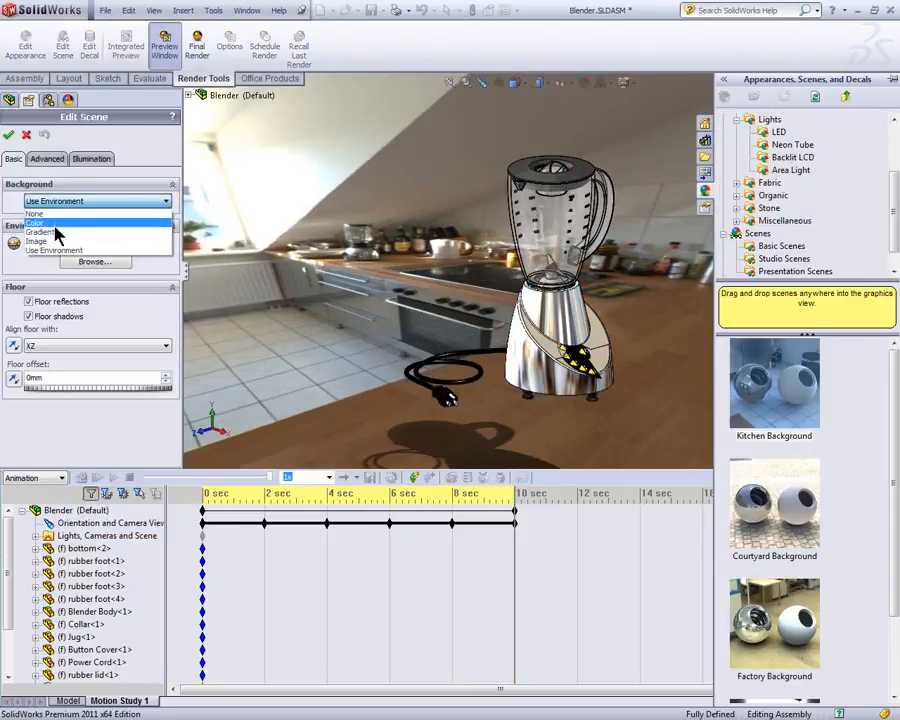
pyautogui.click(58, 232)
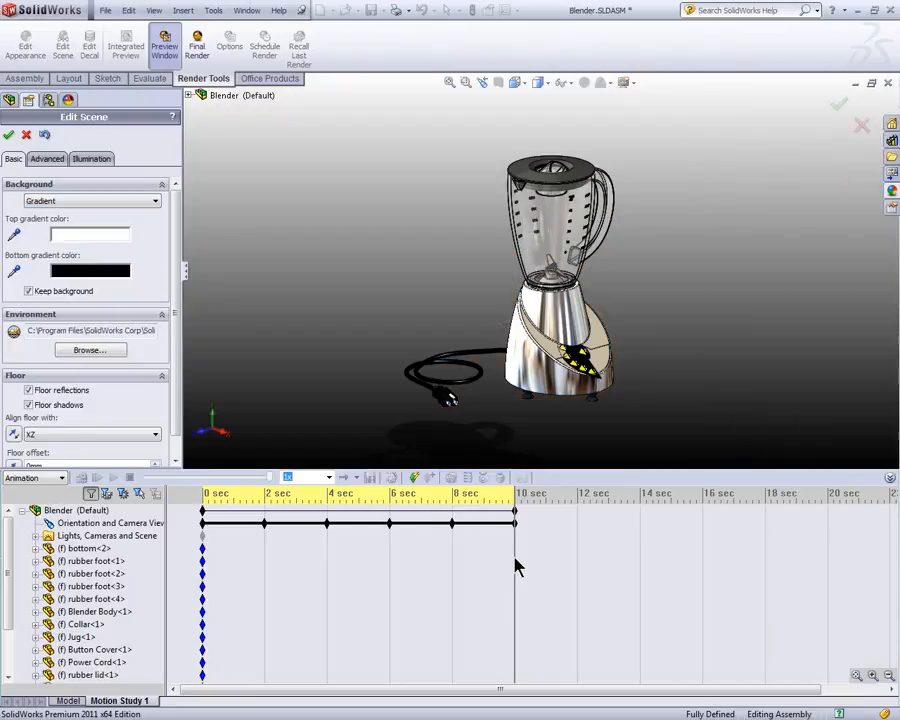
pyautogui.click(11, 137)
pyautogui.click(527, 392)
pyautogui.moveTo(513, 566); pyautogui.dragTo(161, 594)
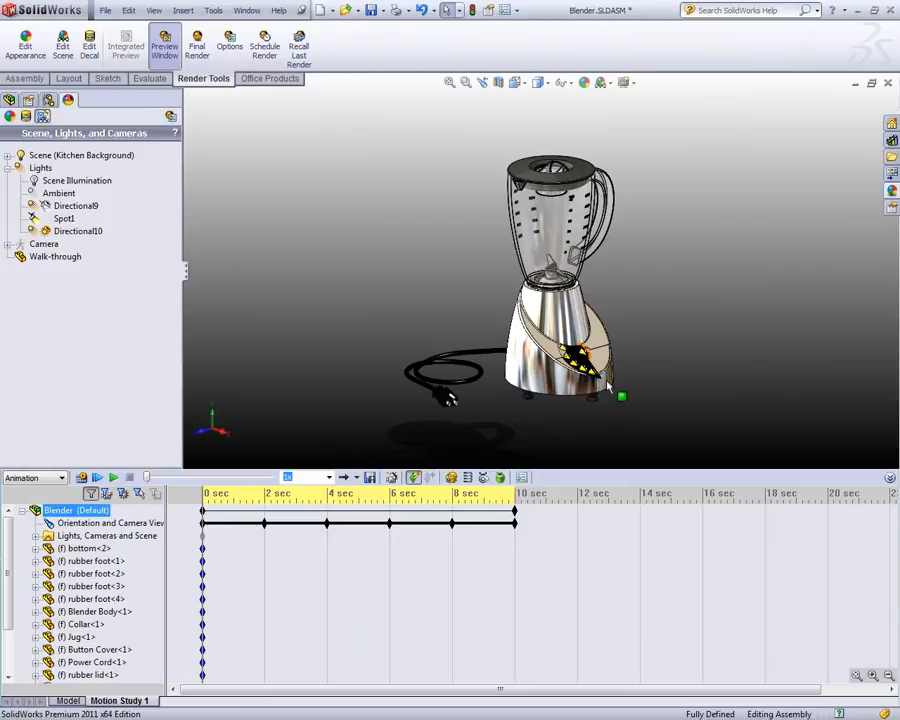
# Step: Review the animation export settings with PhotoView as the renderer, check the aspect ratio presets, and cancel without saving
pyautogui.click(370, 479)
pyautogui.moveTo(426, 202); pyautogui.dragTo(380, 96)
pyautogui.click(410, 283)
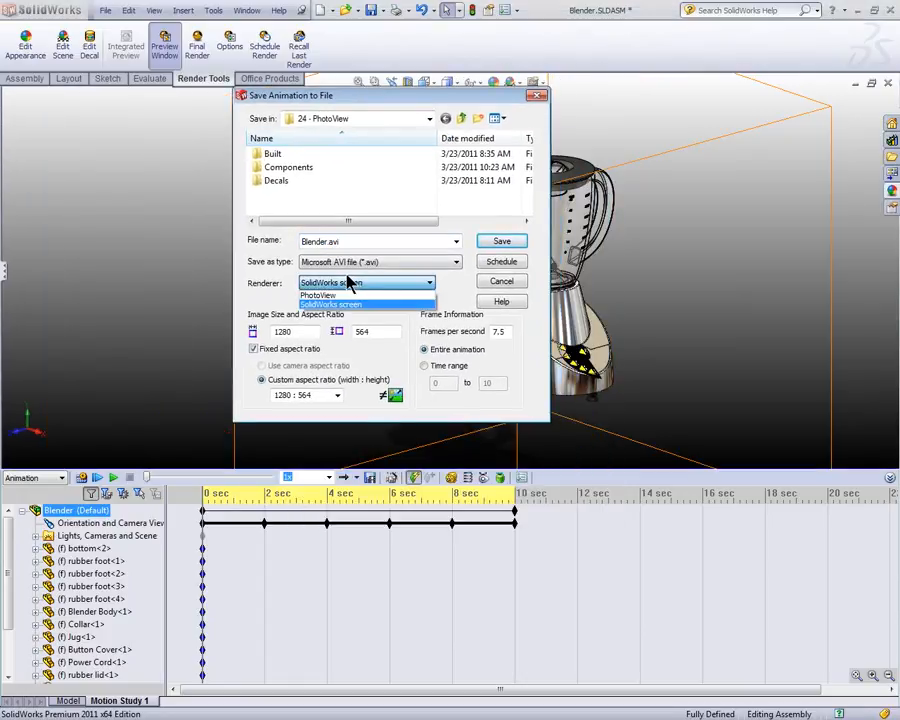
pyautogui.click(338, 296)
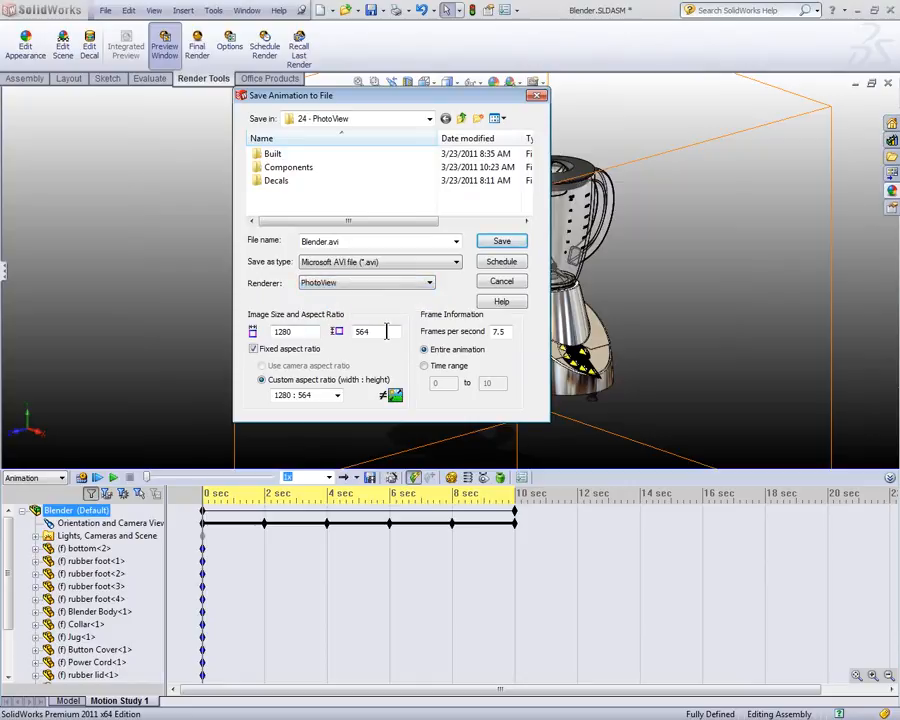
pyautogui.click(339, 395)
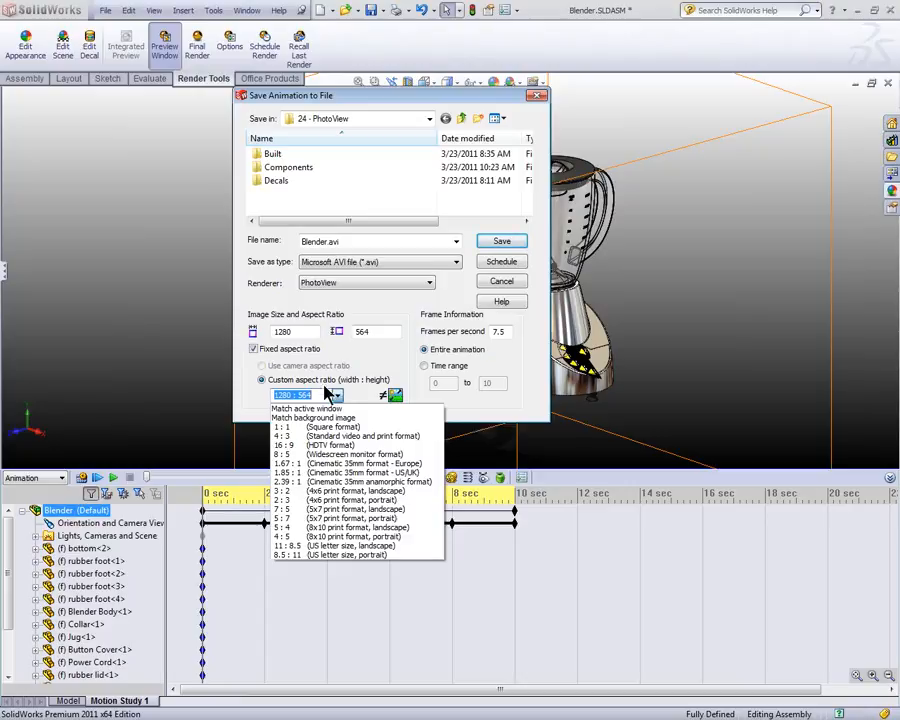
pyautogui.click(300, 394)
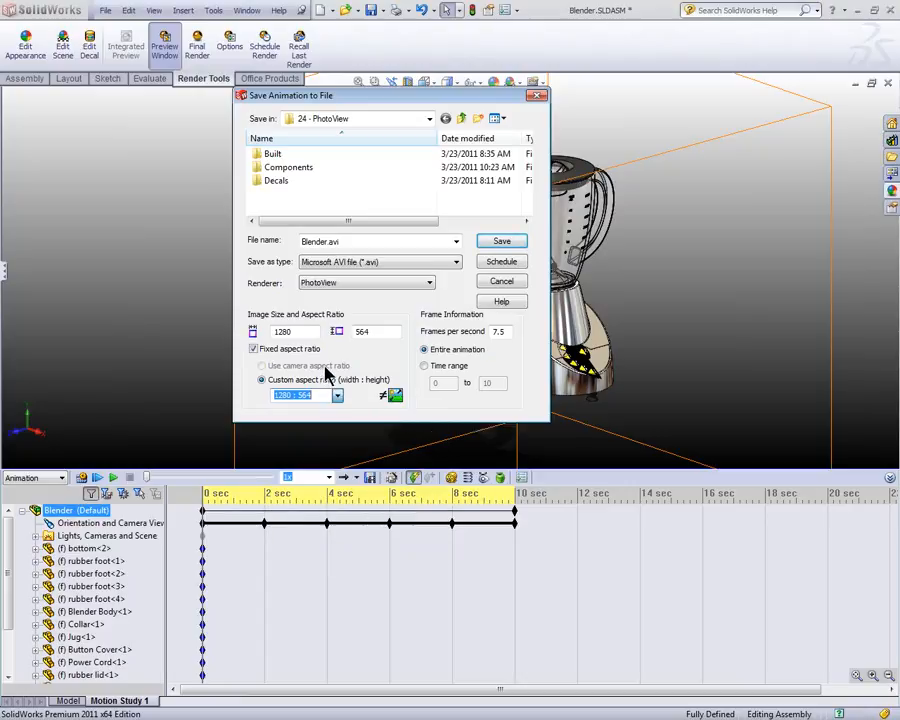
pyautogui.click(501, 284)
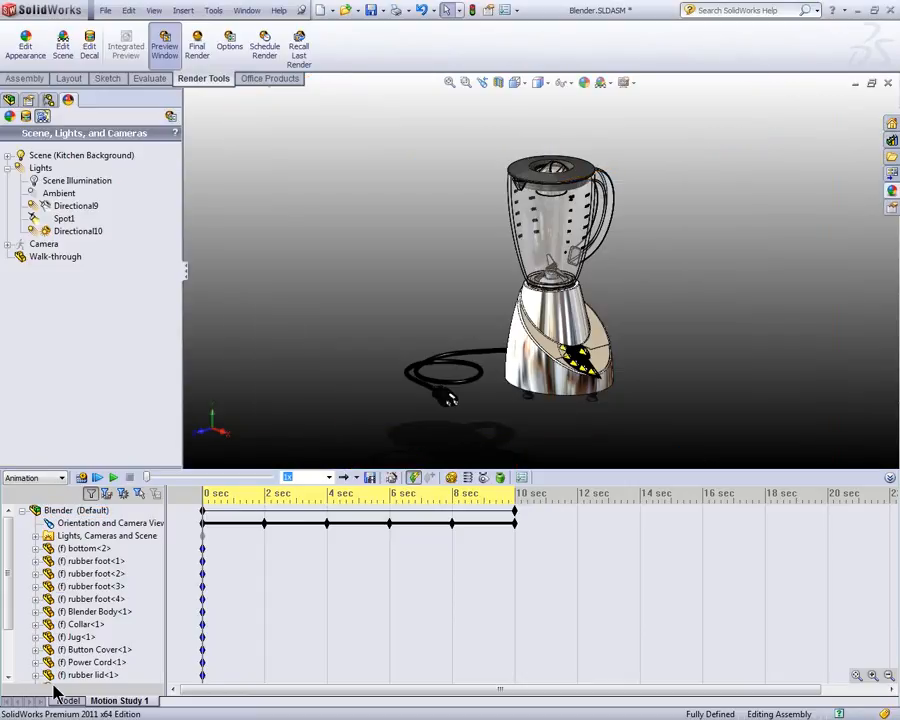
# Step: Return from the motion study to the model and add a new camera to the assembly
pyautogui.click(64, 701)
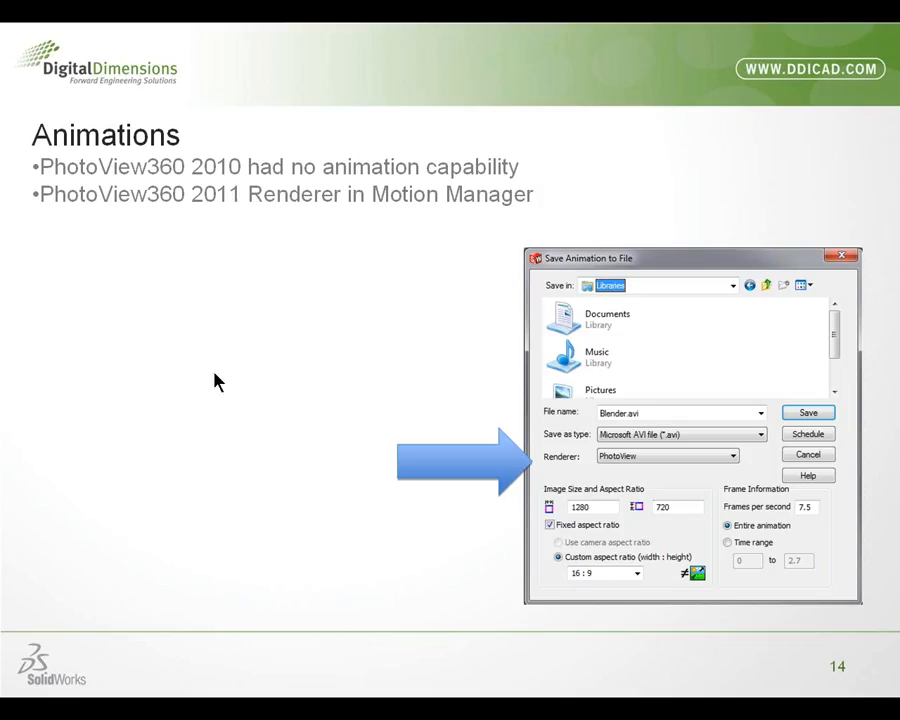
pyautogui.click(257, 396)
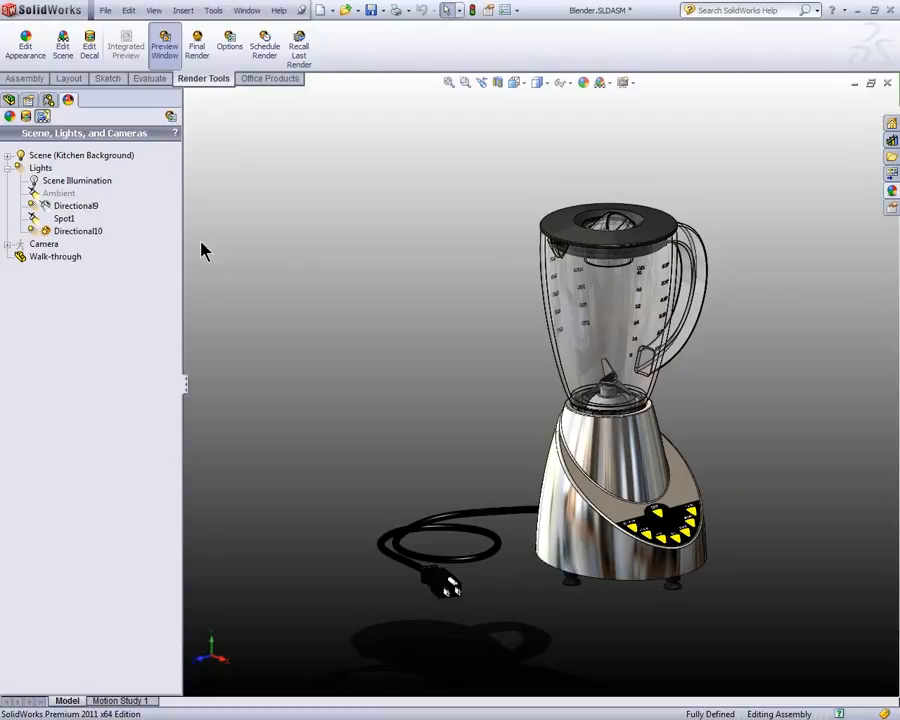
pyautogui.rightClick(40, 246)
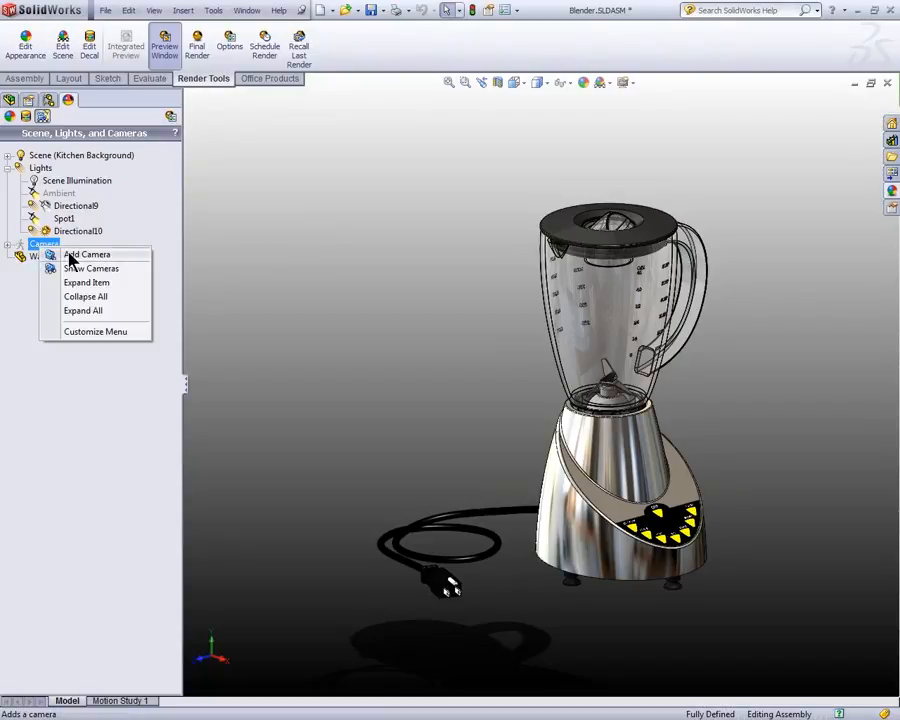
pyautogui.click(74, 256)
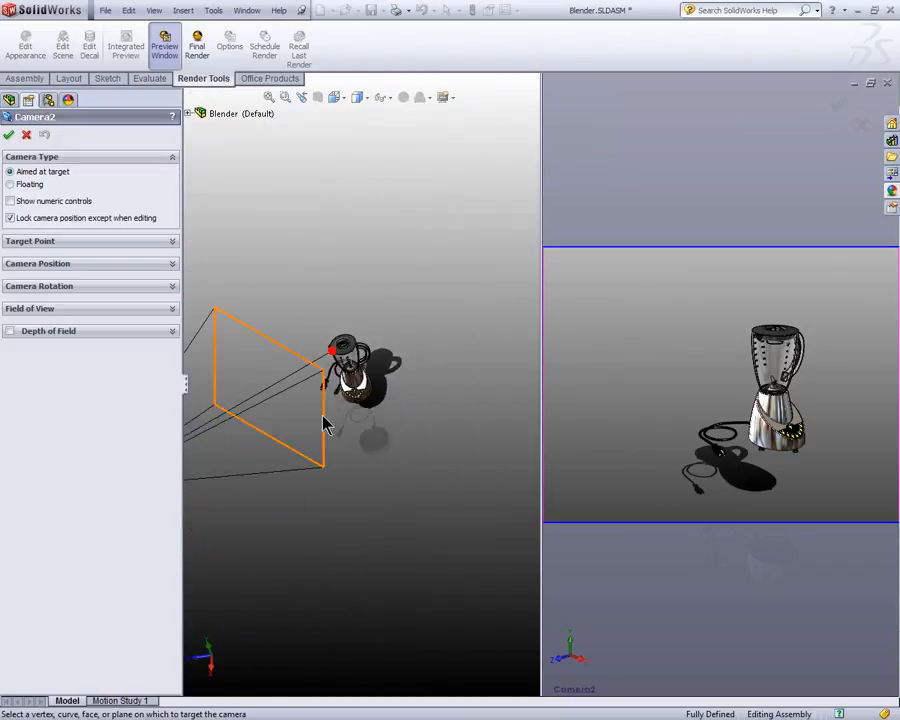
# Step: Move the new camera closer to the blender, about 1242 mm from its target, and shift the target point onto the blender
pyautogui.scroll(4, 284, 415)
pyautogui.scroll(-2, 279, 415)
pyautogui.scroll(1, 272, 419)
pyautogui.scroll(-2, 268, 425)
pyautogui.scroll(1, 261, 427)
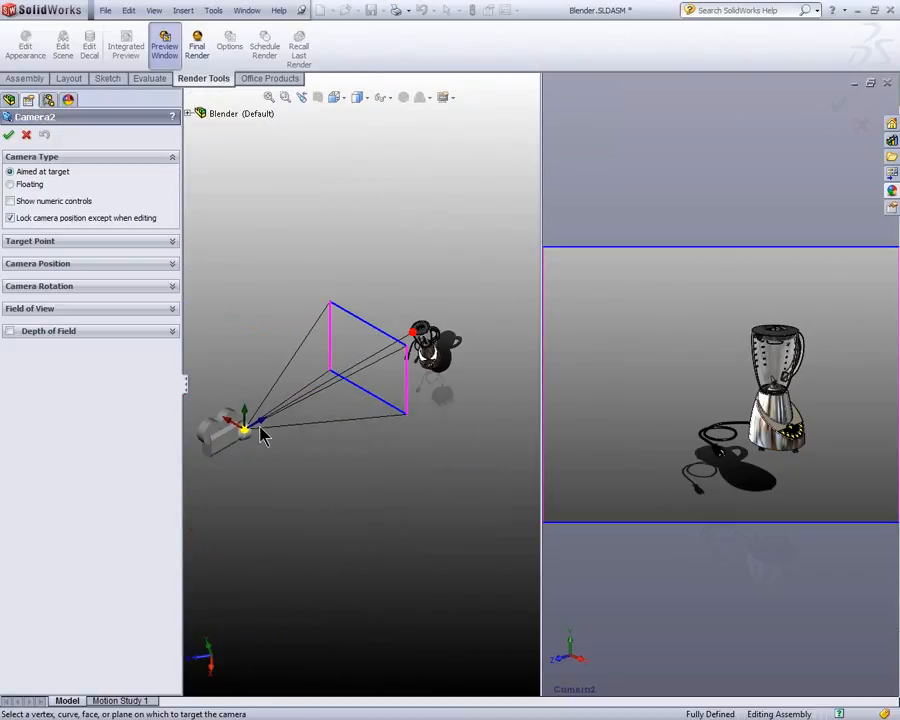
pyautogui.moveTo(271, 428); pyautogui.dragTo(328, 401)
pyautogui.moveTo(412, 338)
pyautogui.mouseDown()
pyautogui.moveTo(440, 375)
pyautogui.moveTo(423, 346)
pyautogui.mouseUp()
# Step: Show the camera's target, position and rotation settings, and set its roll to 21.6 degrees
pyautogui.click(95, 243)
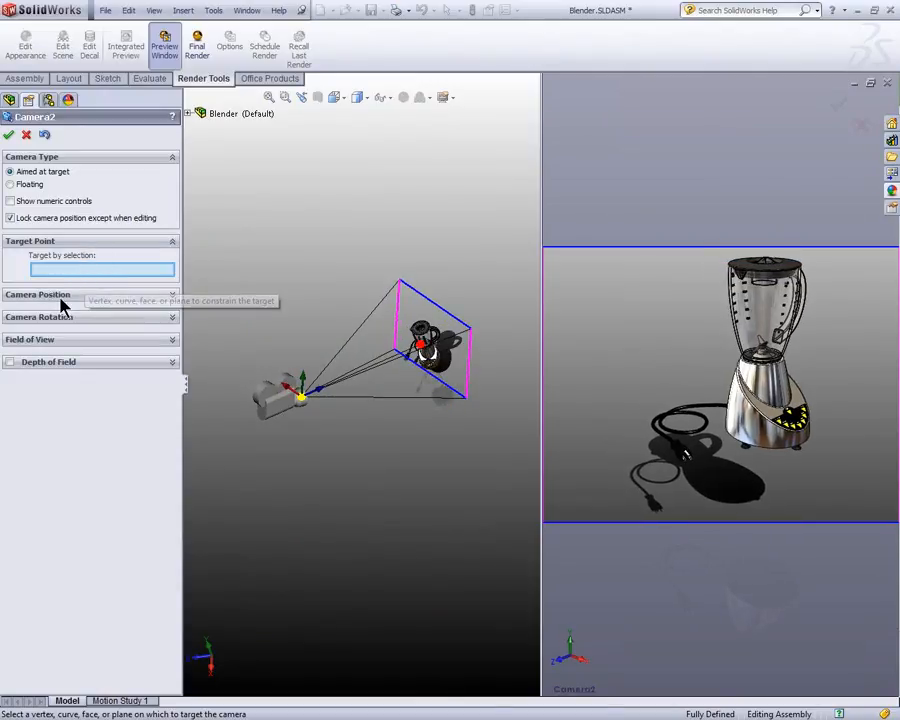
pyautogui.click(60, 295)
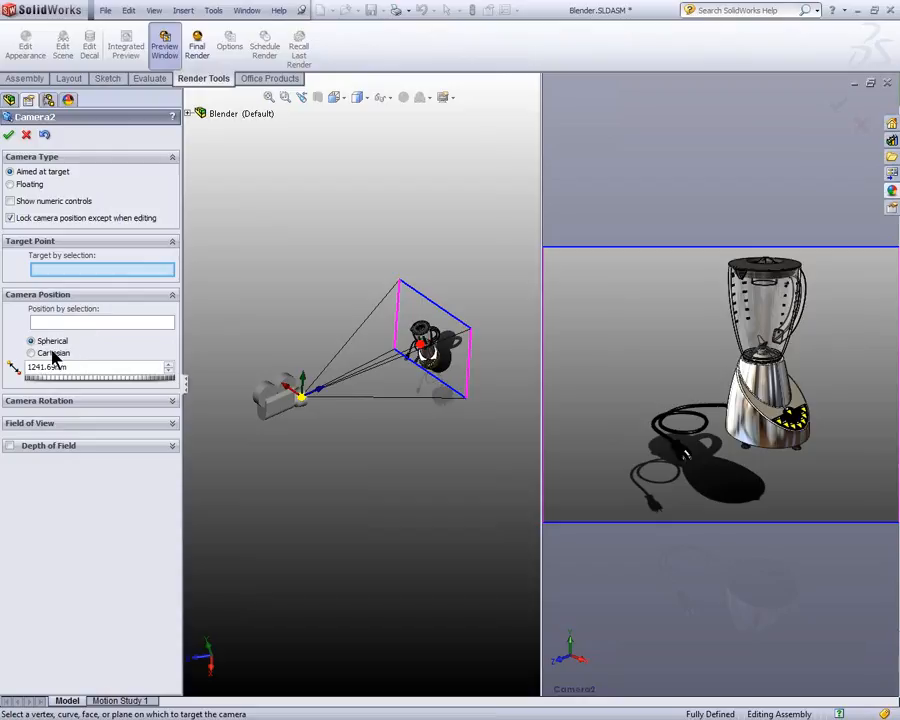
pyautogui.click(84, 405)
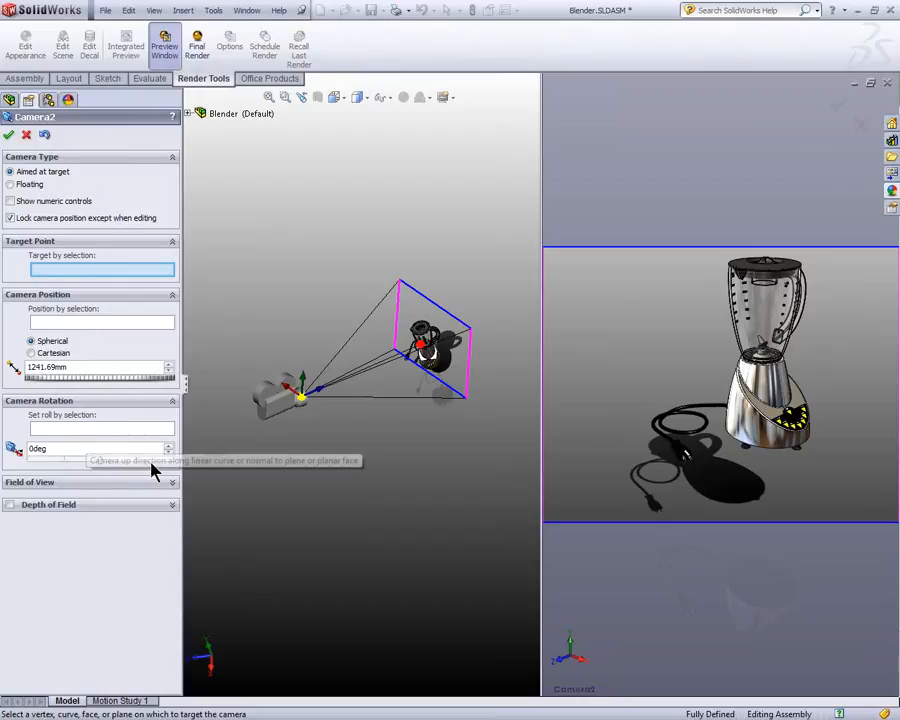
pyautogui.moveTo(104, 468)
pyautogui.mouseDown()
pyautogui.moveTo(96, 466)
pyautogui.moveTo(113, 466)
pyautogui.moveTo(104, 458)
pyautogui.mouseUp()
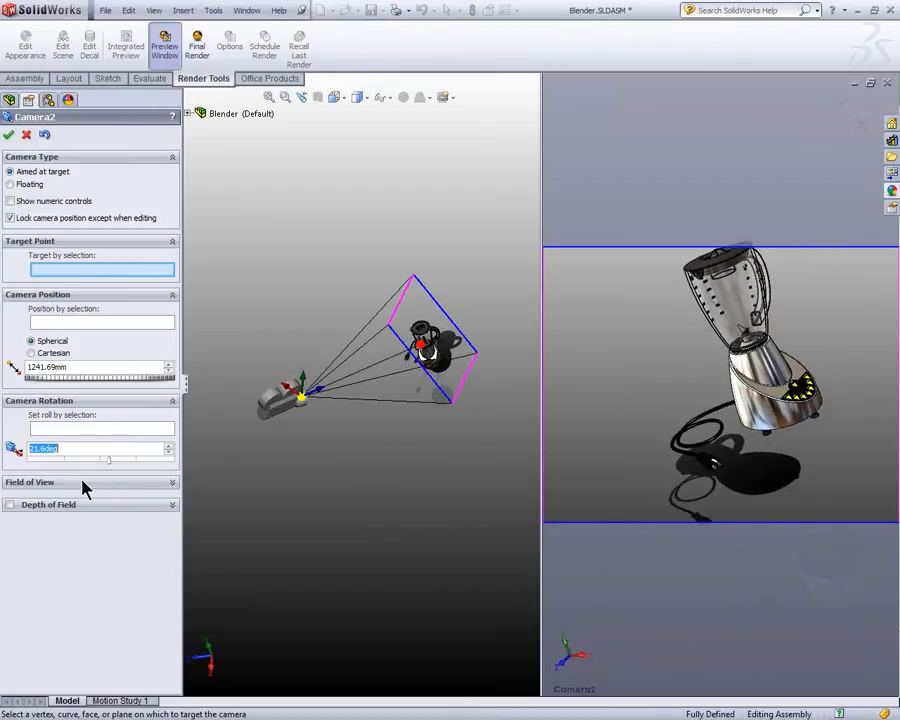
# Step: Expand the camera's Field of View settings and look through the available view orientations and cameras
pyautogui.click(137, 486)
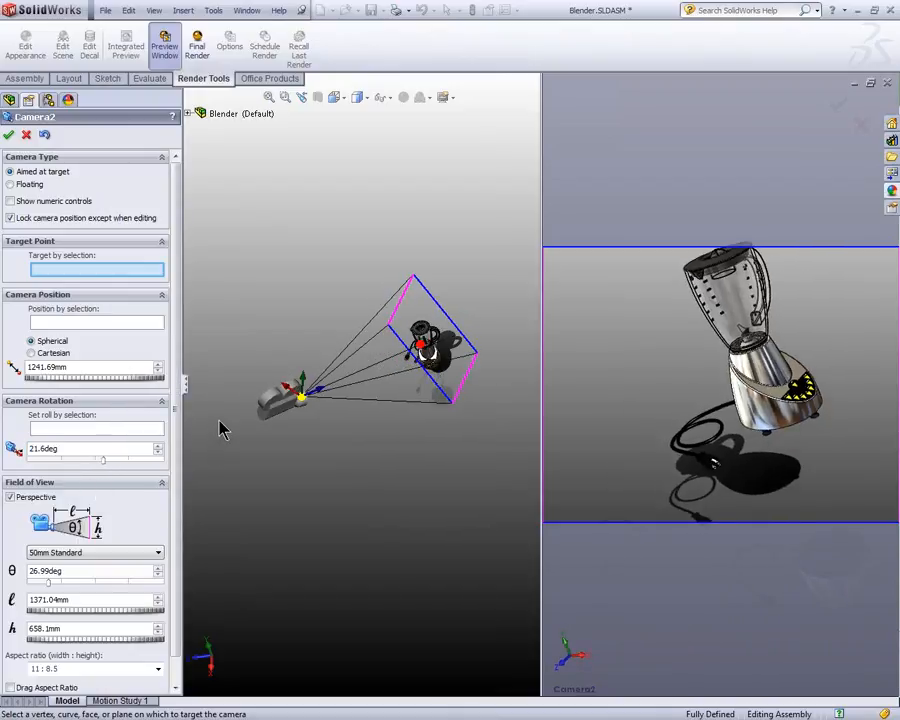
pyautogui.scroll(-1, 180, 430)
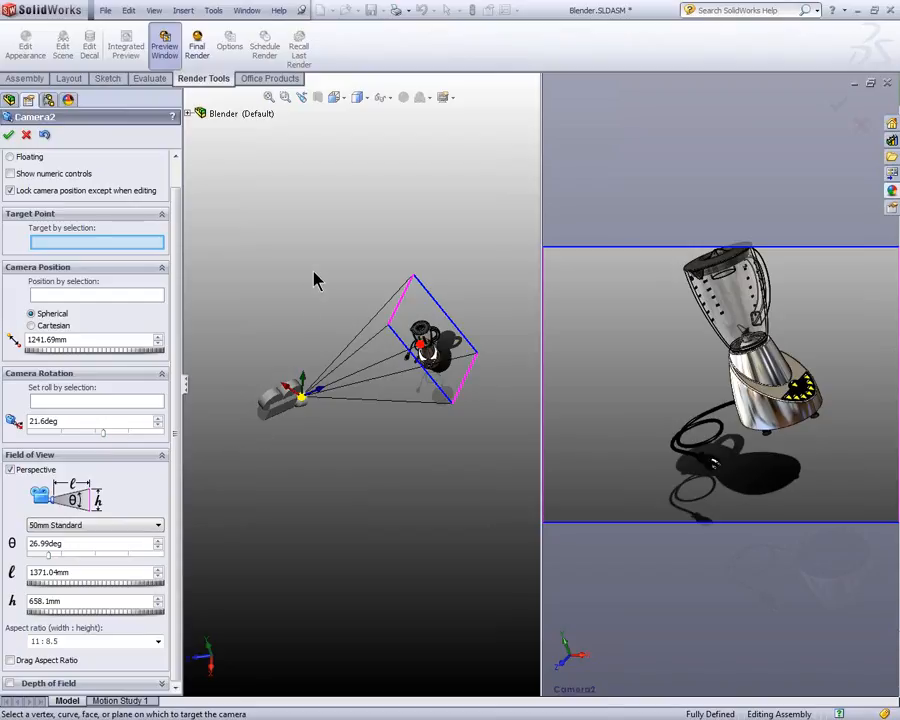
pyautogui.press('space')
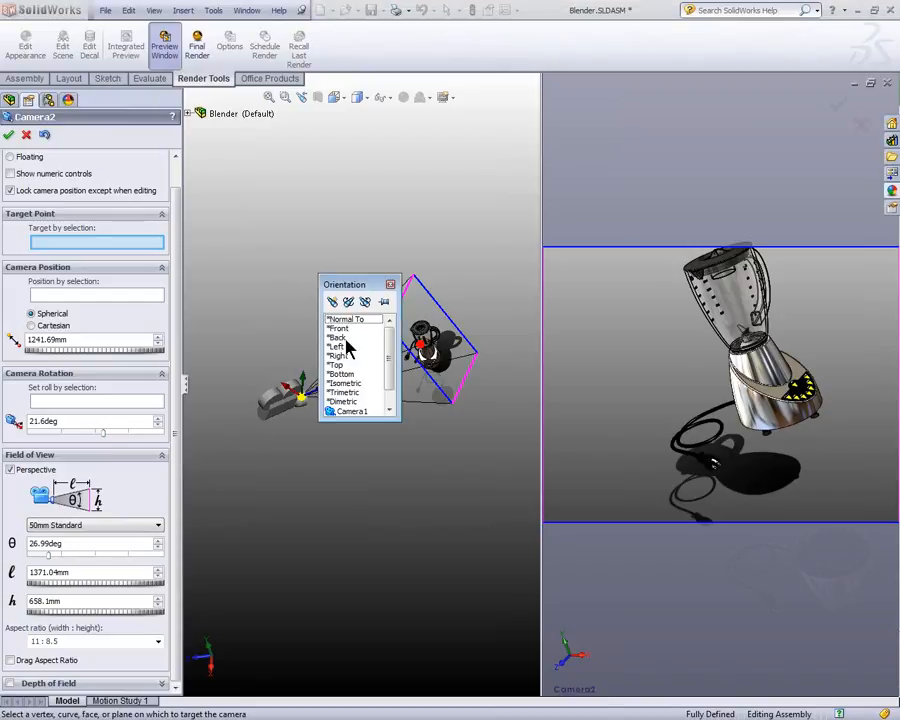
pyautogui.scroll(-1, 388, 360)
pyautogui.scroll(1, 384, 356)
pyautogui.click(390, 285)
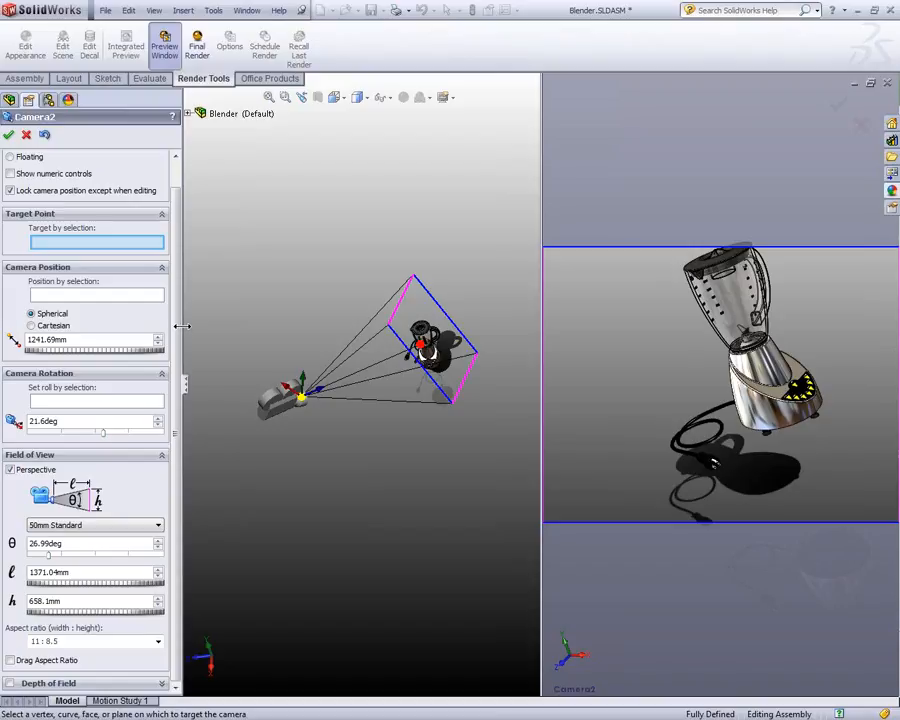
# Step: Choose the 35mm Wide Angle lens, and customize the field of view to a 1551.04 mm distance and 1000.14 mm height
pyautogui.click(124, 527)
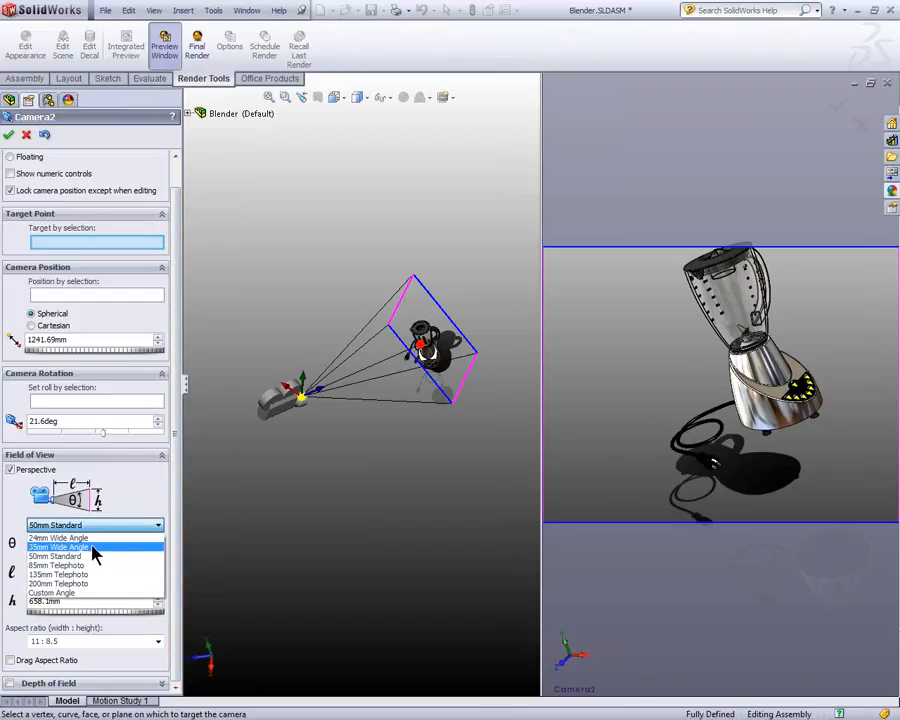
pyautogui.click(92, 547)
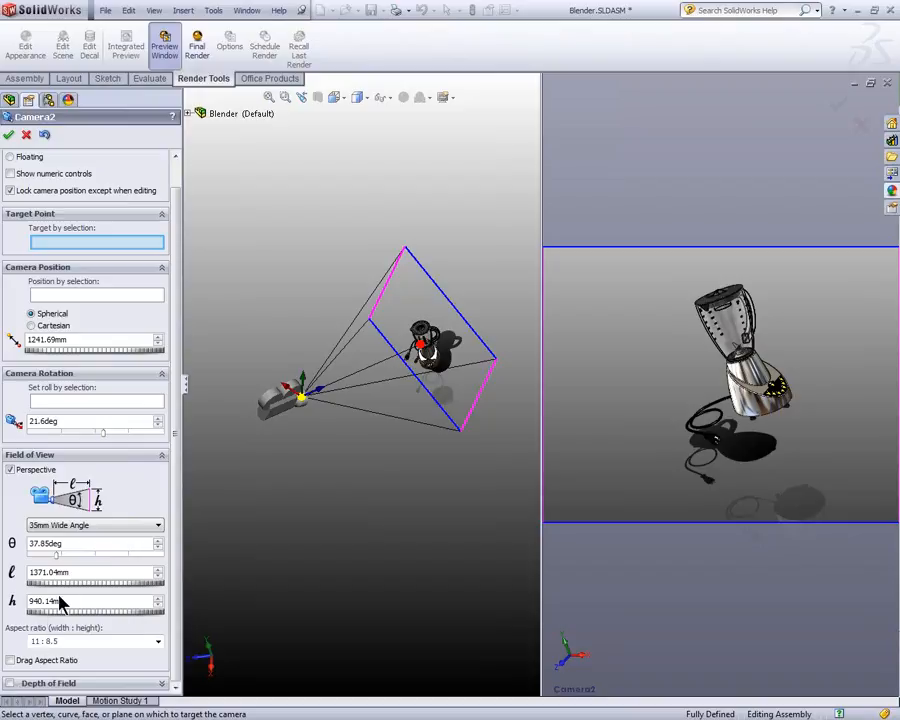
pyautogui.moveTo(66, 589); pyautogui.dragTo(110, 594)
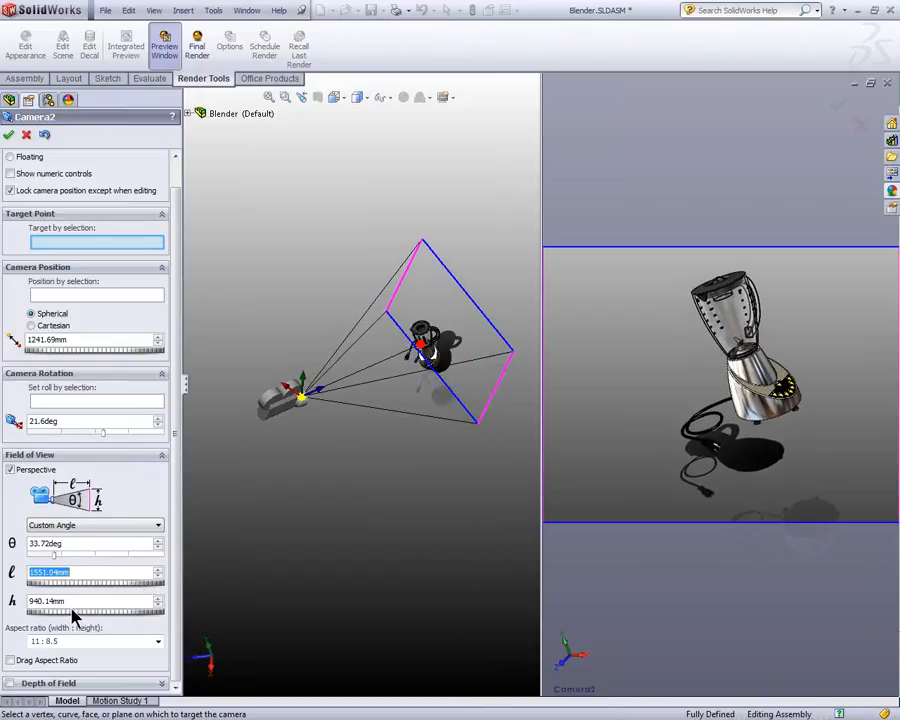
pyautogui.moveTo(62, 618); pyautogui.dragTo(205, 590)
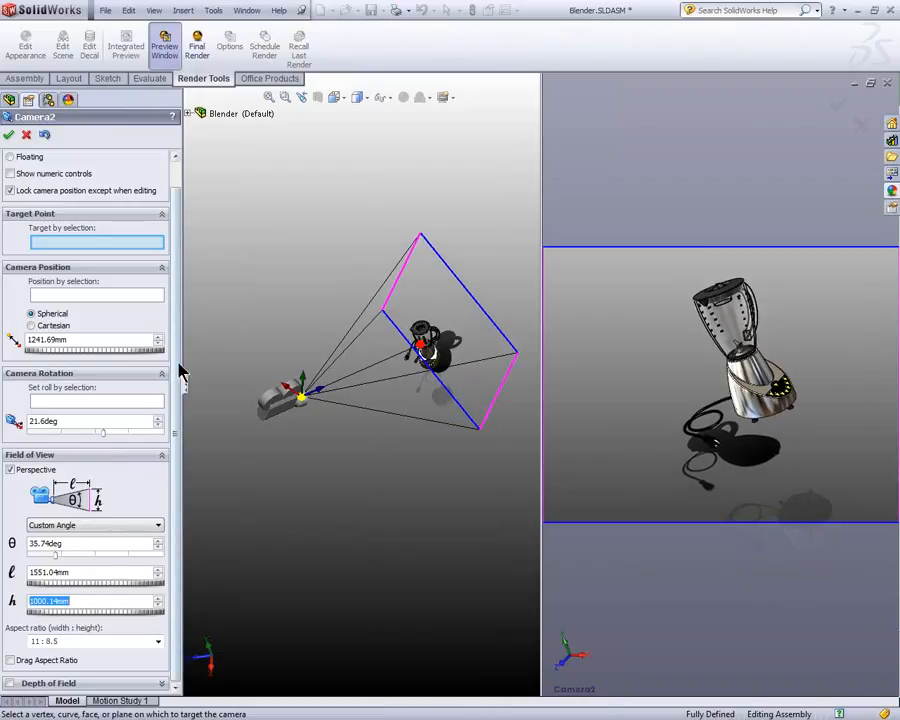
# Step: Enable the camera's Depth of Field, focus it on a vertex of the blender's collar, and accept the camera
pyautogui.moveTo(179, 386); pyautogui.dragTo(180, 296)
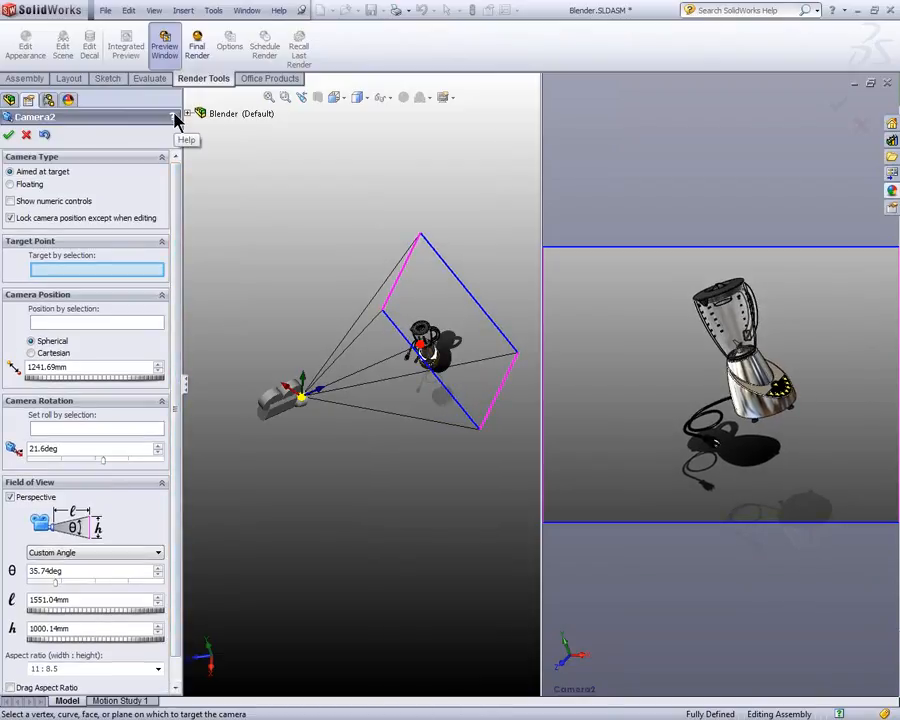
pyautogui.scroll(-1, 179, 176)
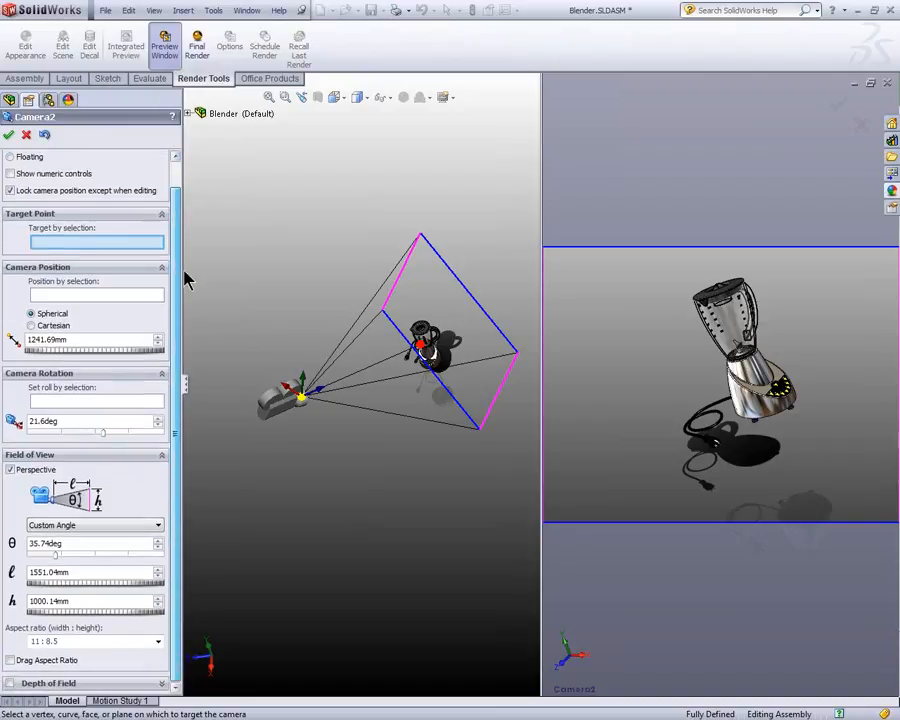
pyautogui.click(9, 683)
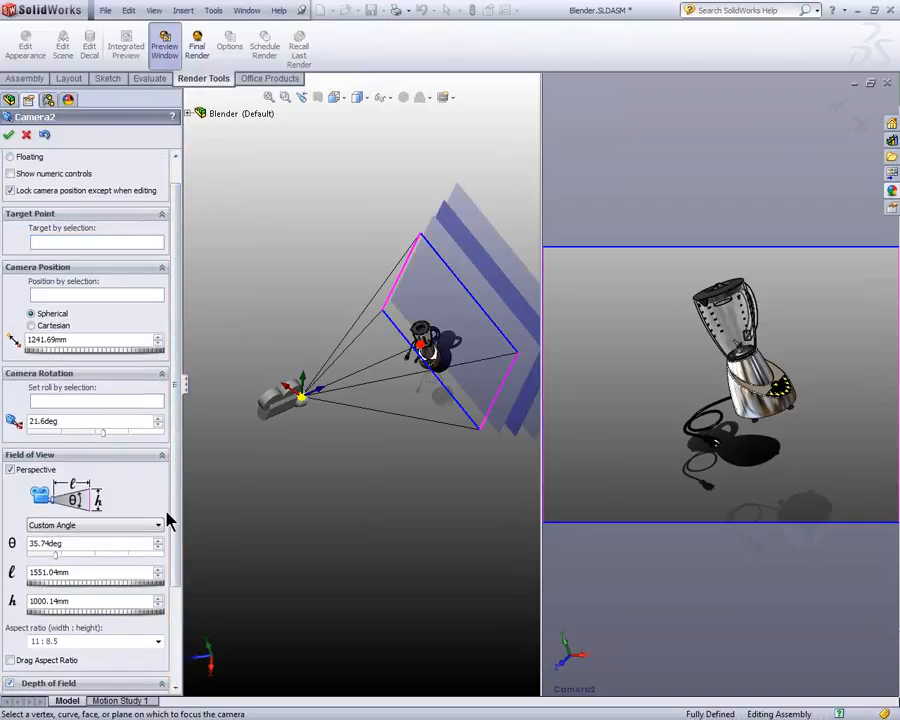
pyautogui.scroll(-4, 178, 470)
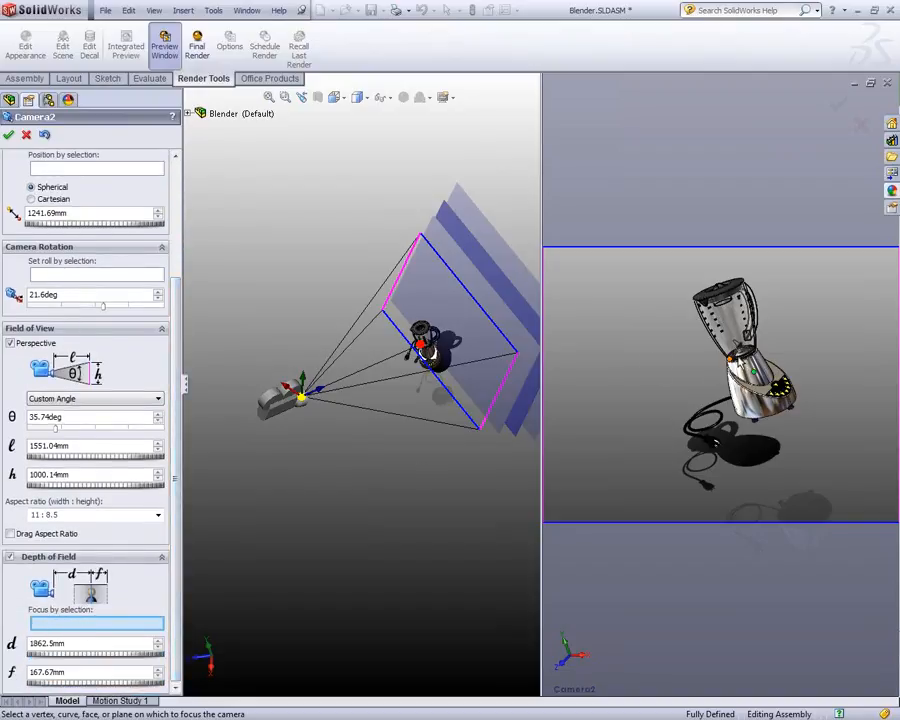
pyautogui.click(721, 426)
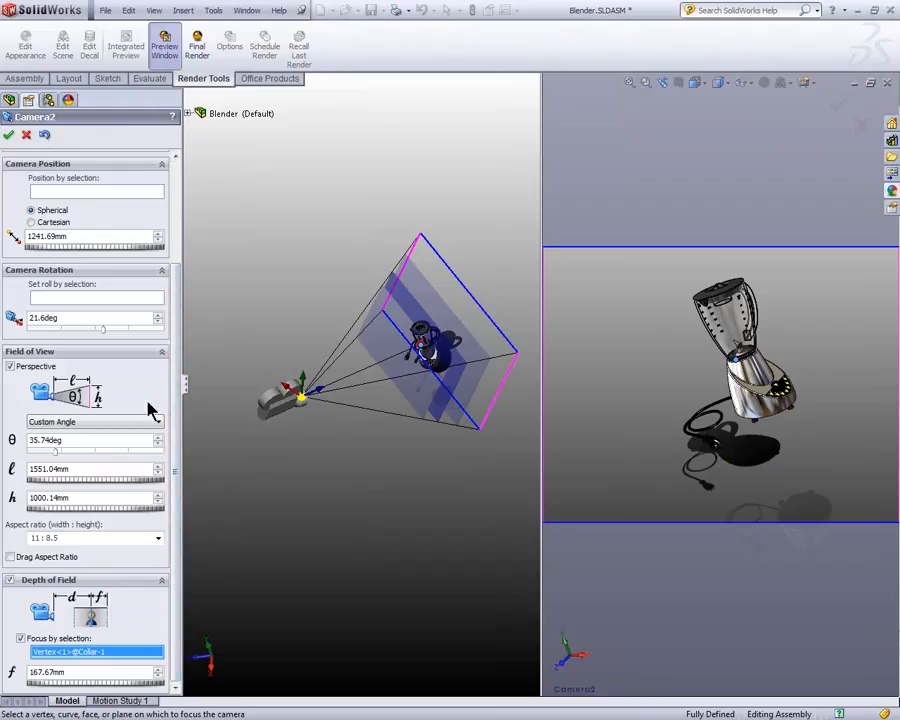
pyautogui.moveTo(177, 345); pyautogui.dragTo(172, 280)
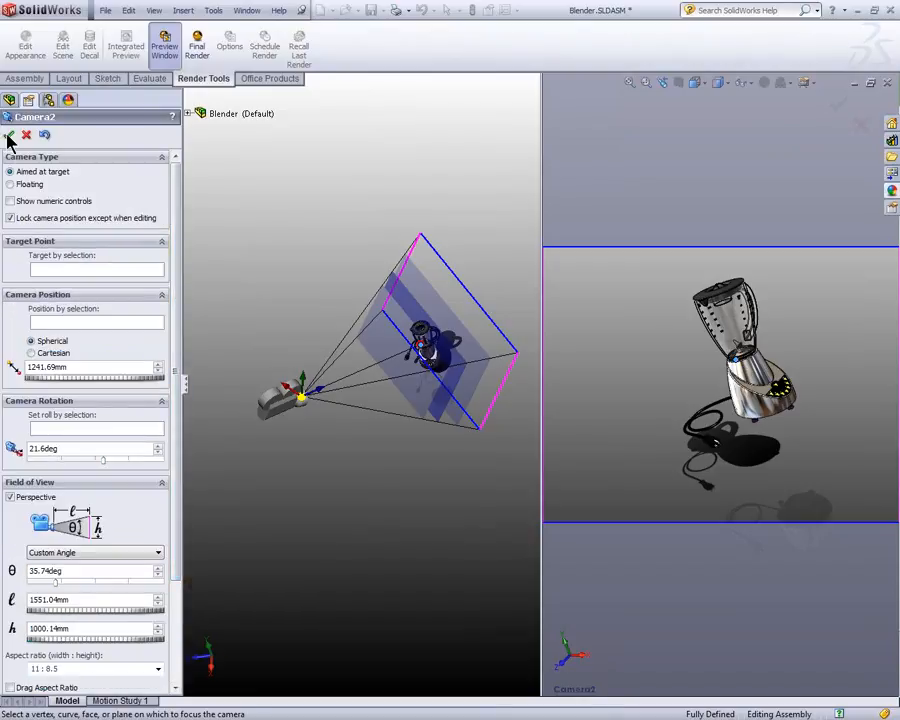
pyautogui.click(8, 134)
# Step: List the assembly's cameras and display the model through Camera1's view
pyautogui.click(9, 243)
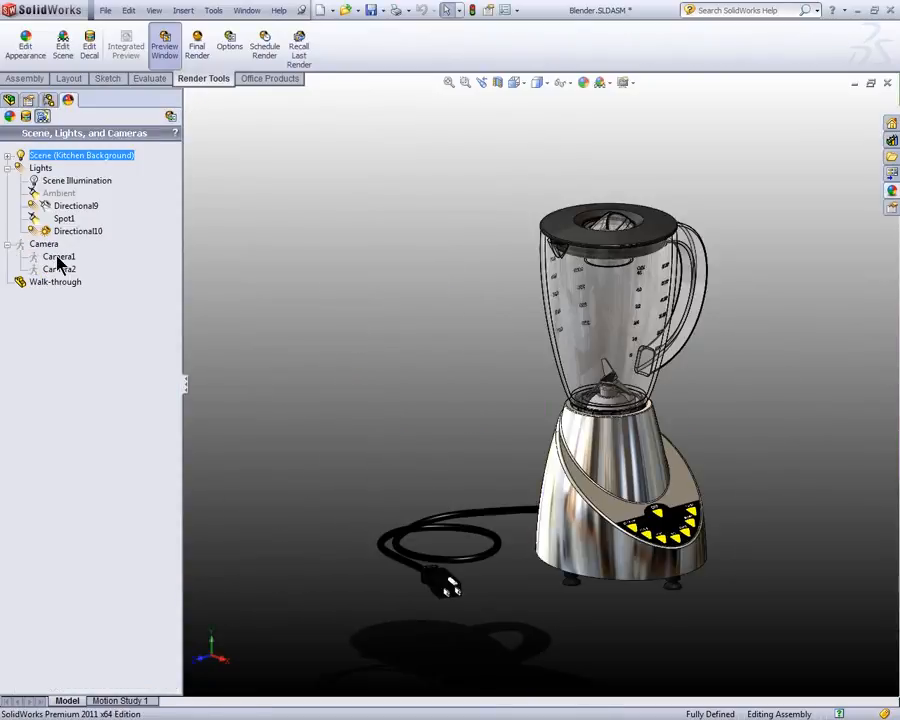
pyautogui.rightClick(57, 259)
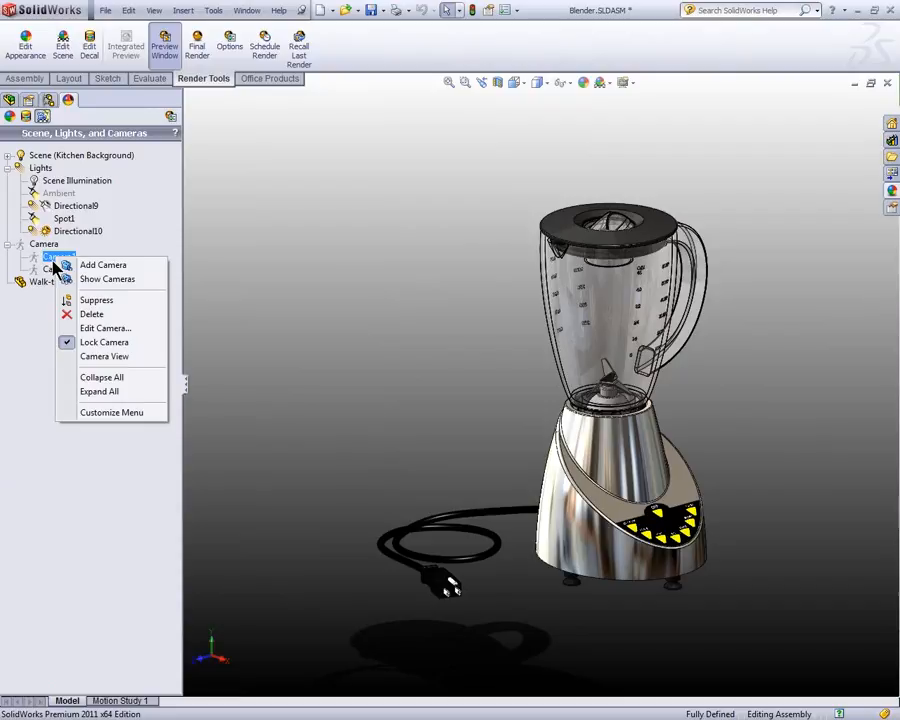
pyautogui.click(95, 356)
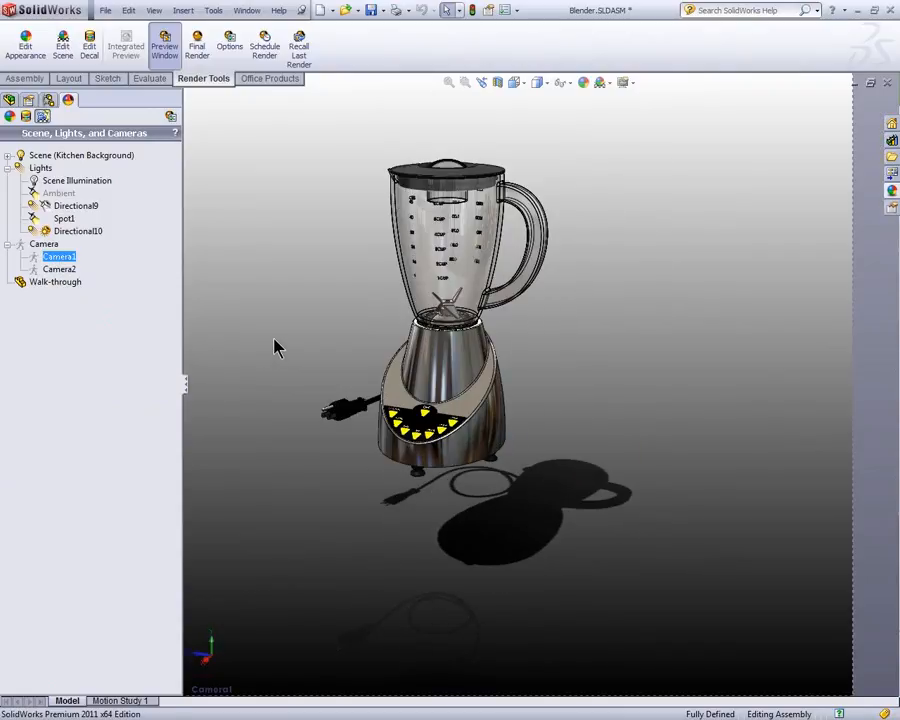
pyautogui.rightClick(256, 281)
pyautogui.click(260, 229)
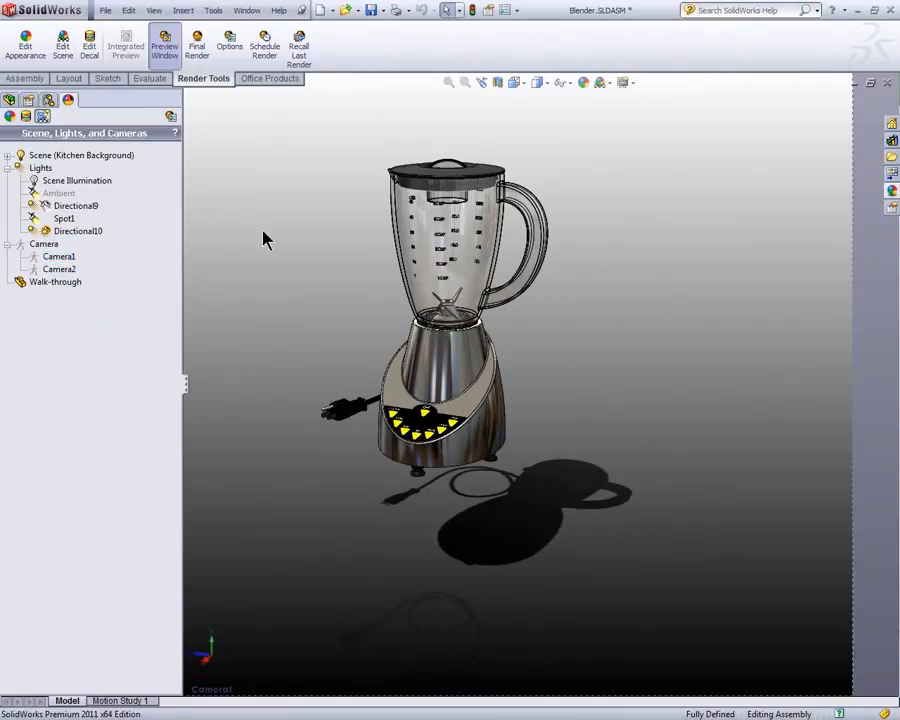
# Step: Change the view orientation to Camera2
pyautogui.press('space')
pyautogui.click(335, 366)
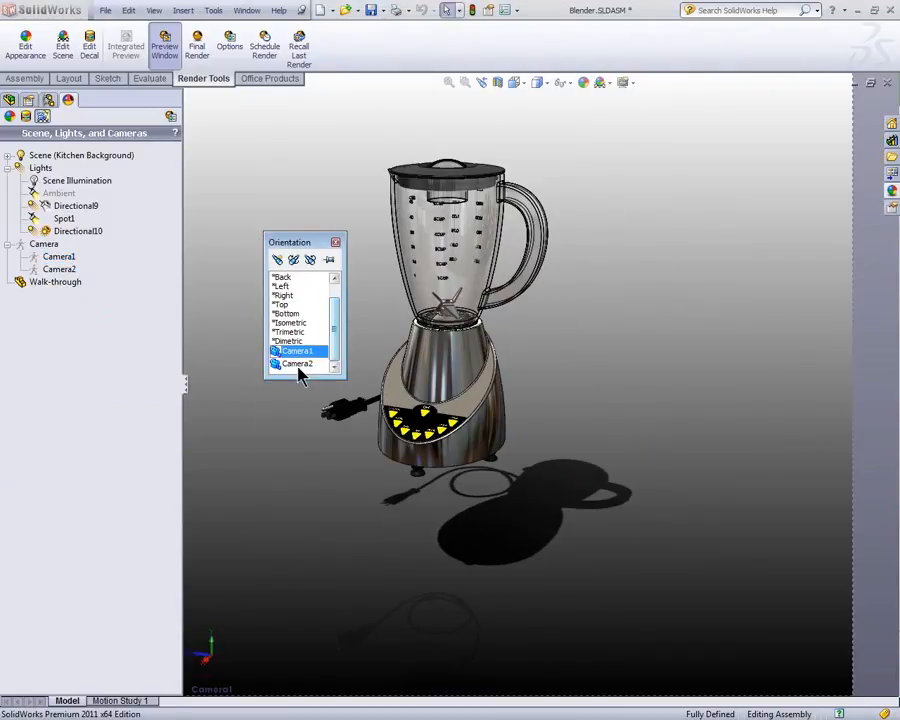
pyautogui.click(297, 364)
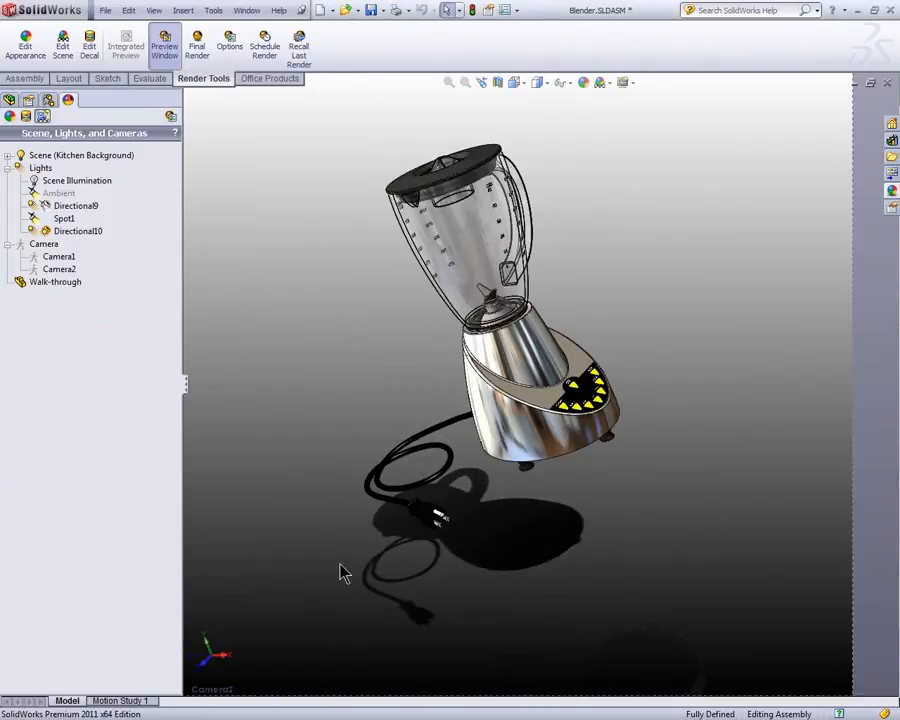
pyautogui.press('space')
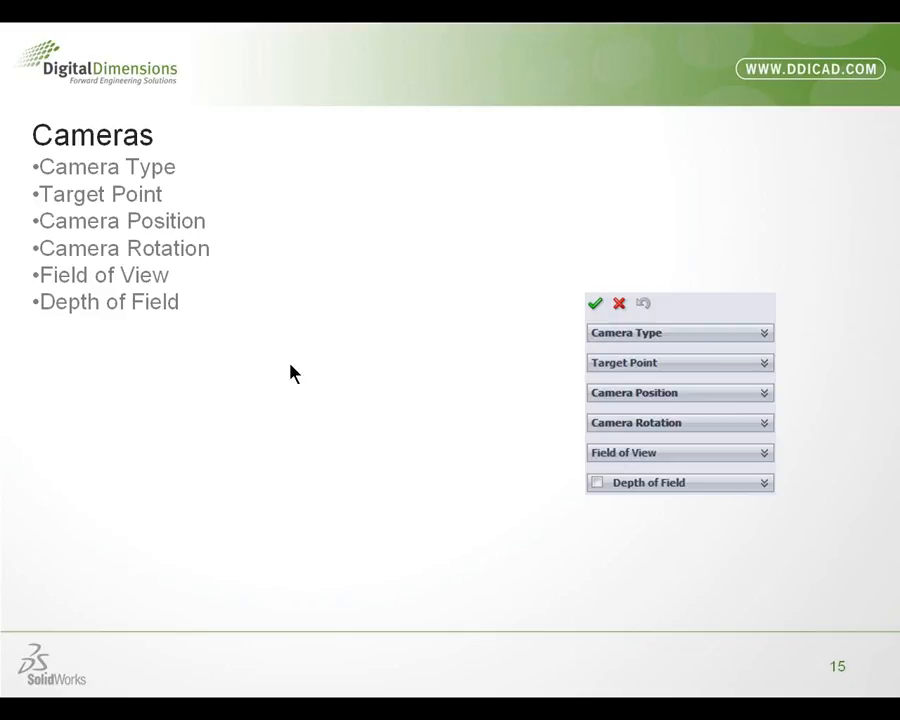
pyautogui.click(290, 365)
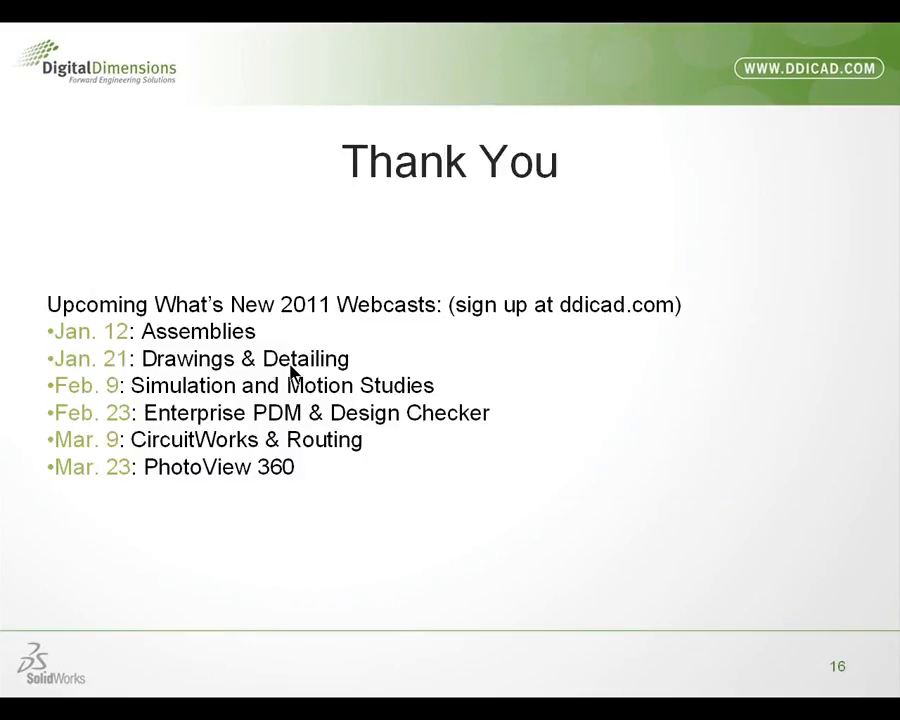